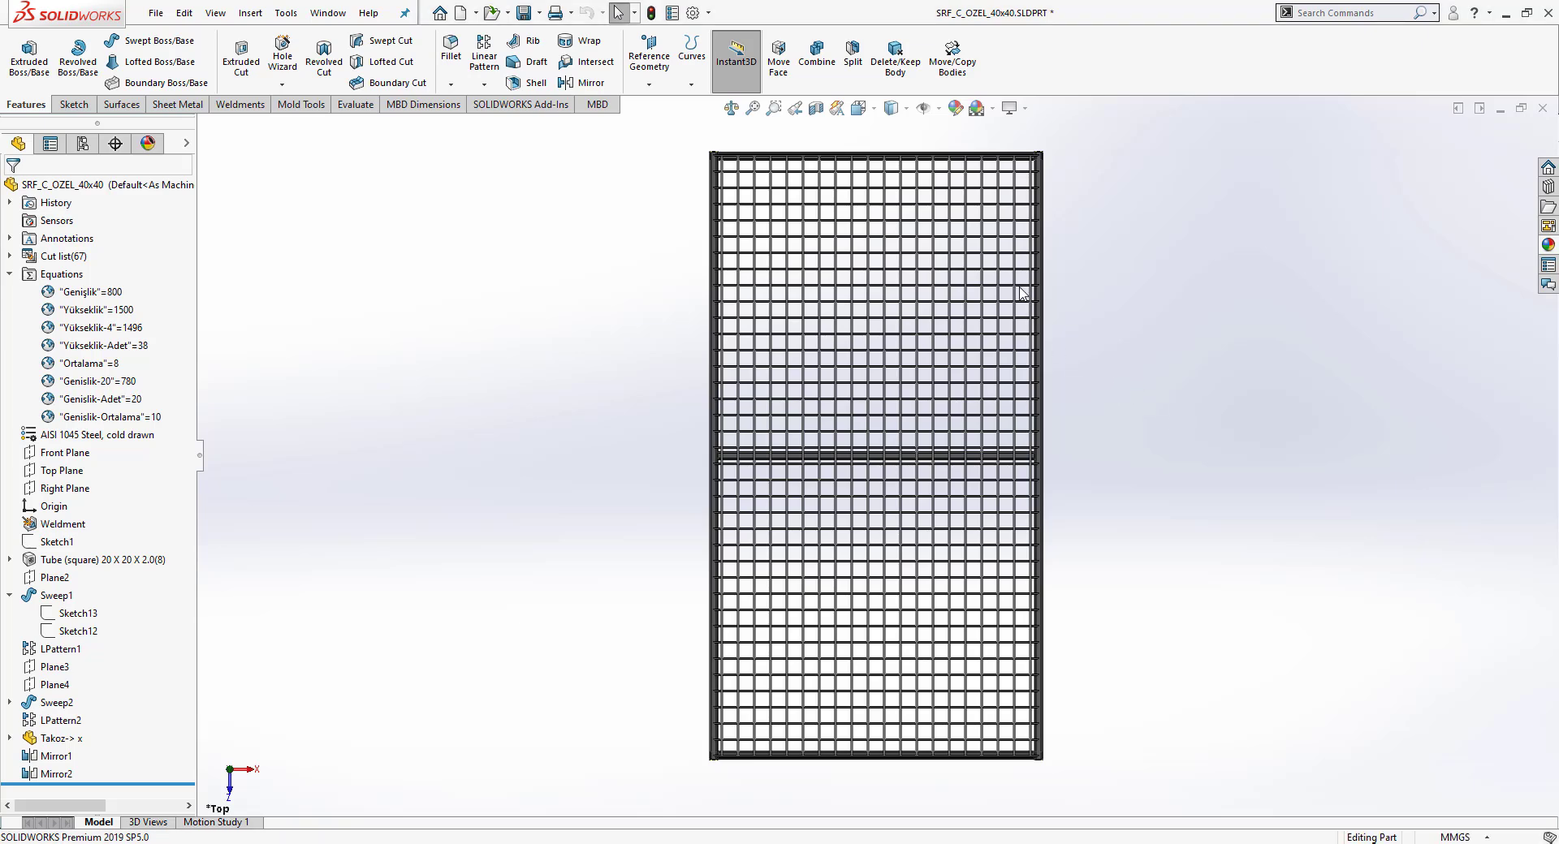
Step: Examine the mesh panel's upper corners, outer frame and horizontal wires
{"action": "scroll", "coordinate": [1016, 182], "scroll_direction": "down", "scroll_amount": 1}
{"action": "scroll", "coordinate": [1017, 179], "scroll_direction": "down", "scroll_amount": 4}
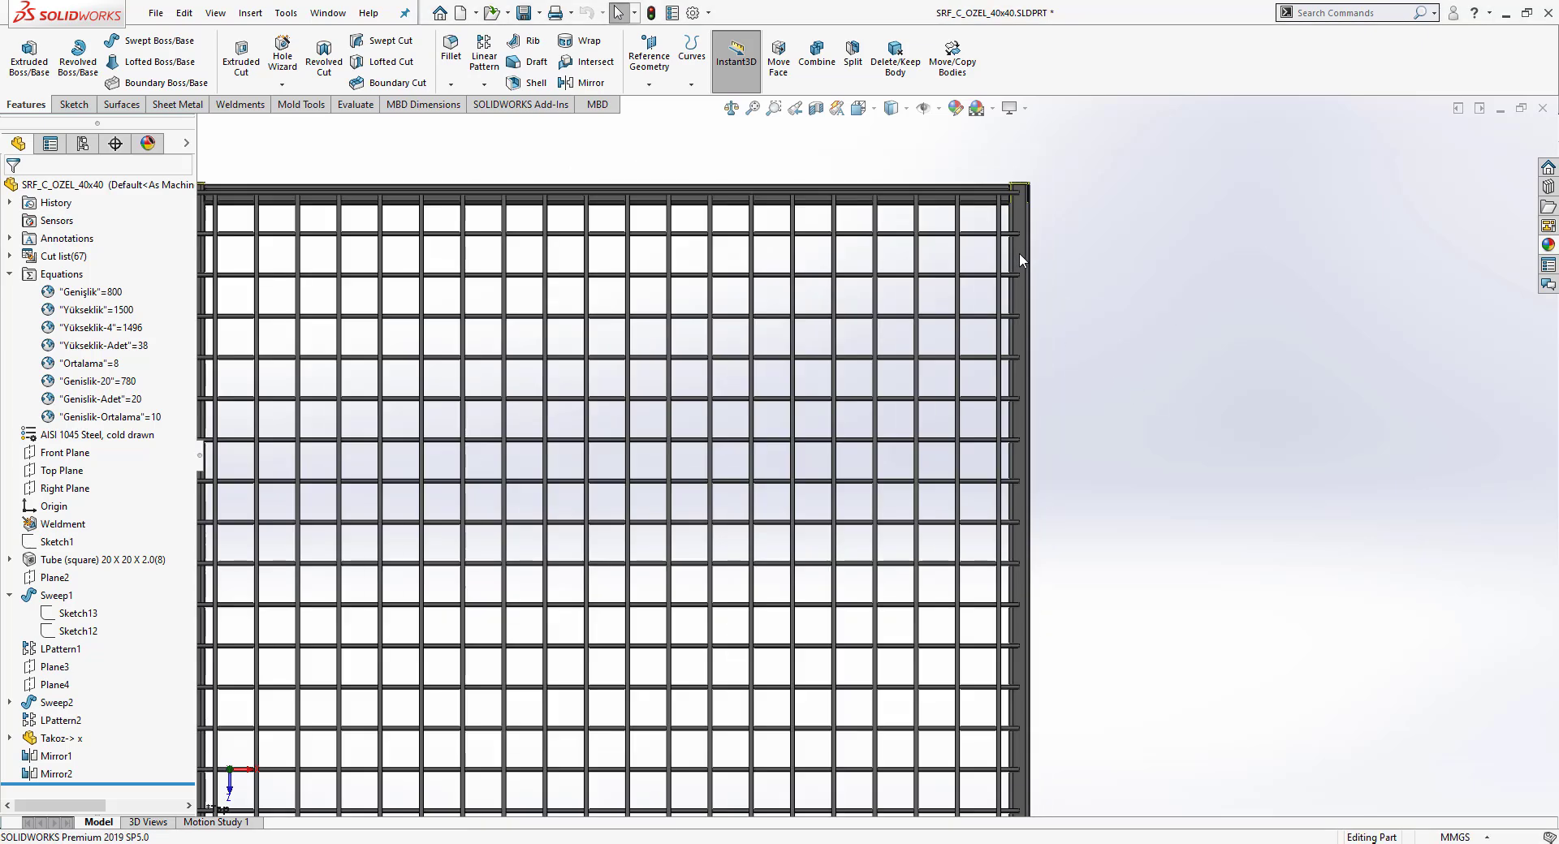
{"action": "key", "text": "f"}
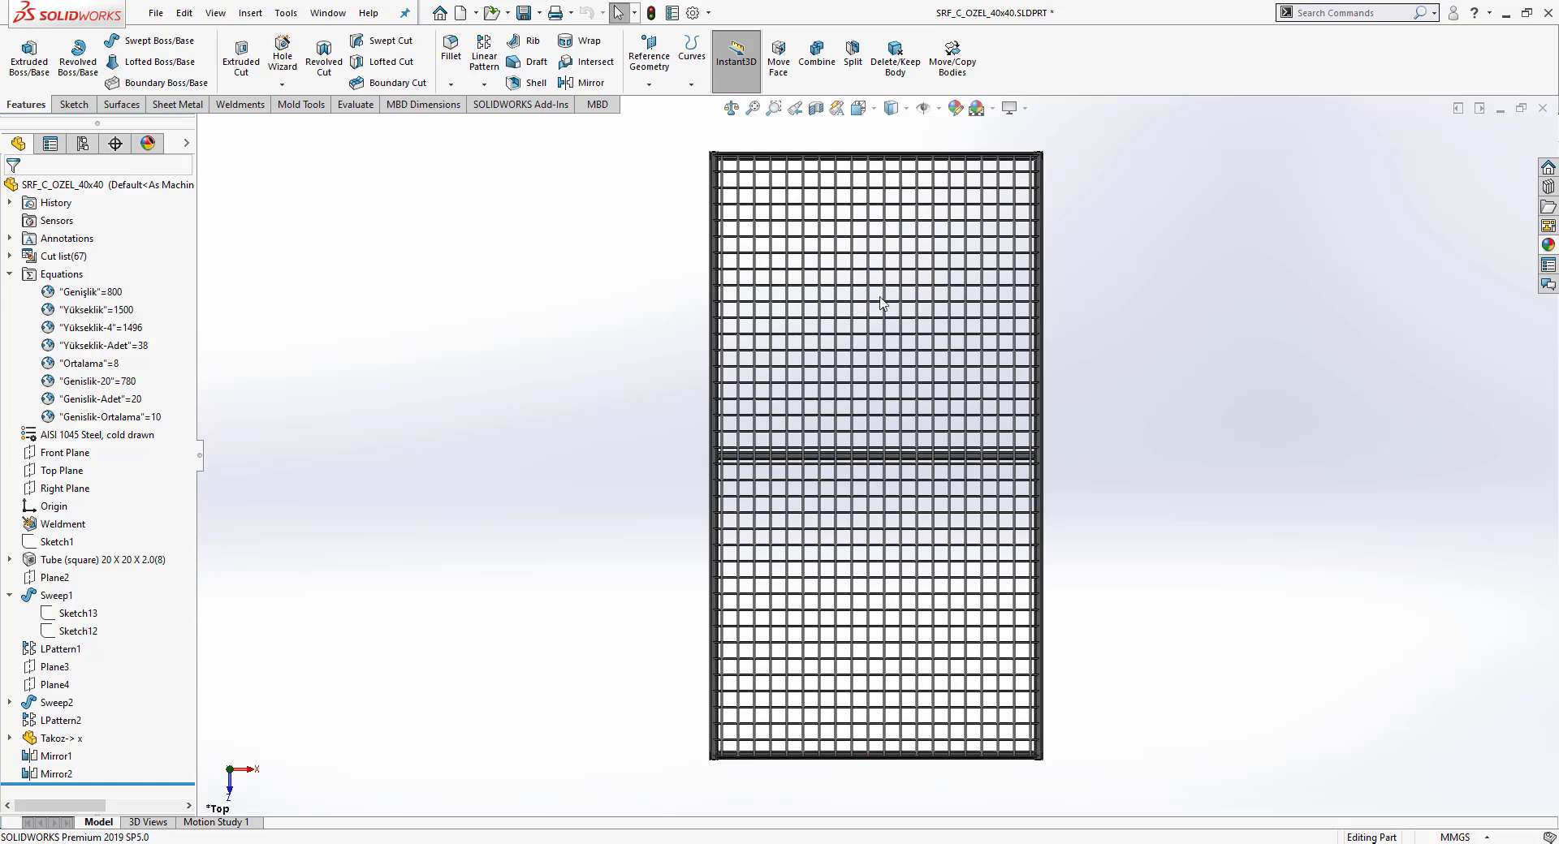
{"action": "scroll", "coordinate": [766, 243], "scroll_direction": "down", "scroll_amount": 3}
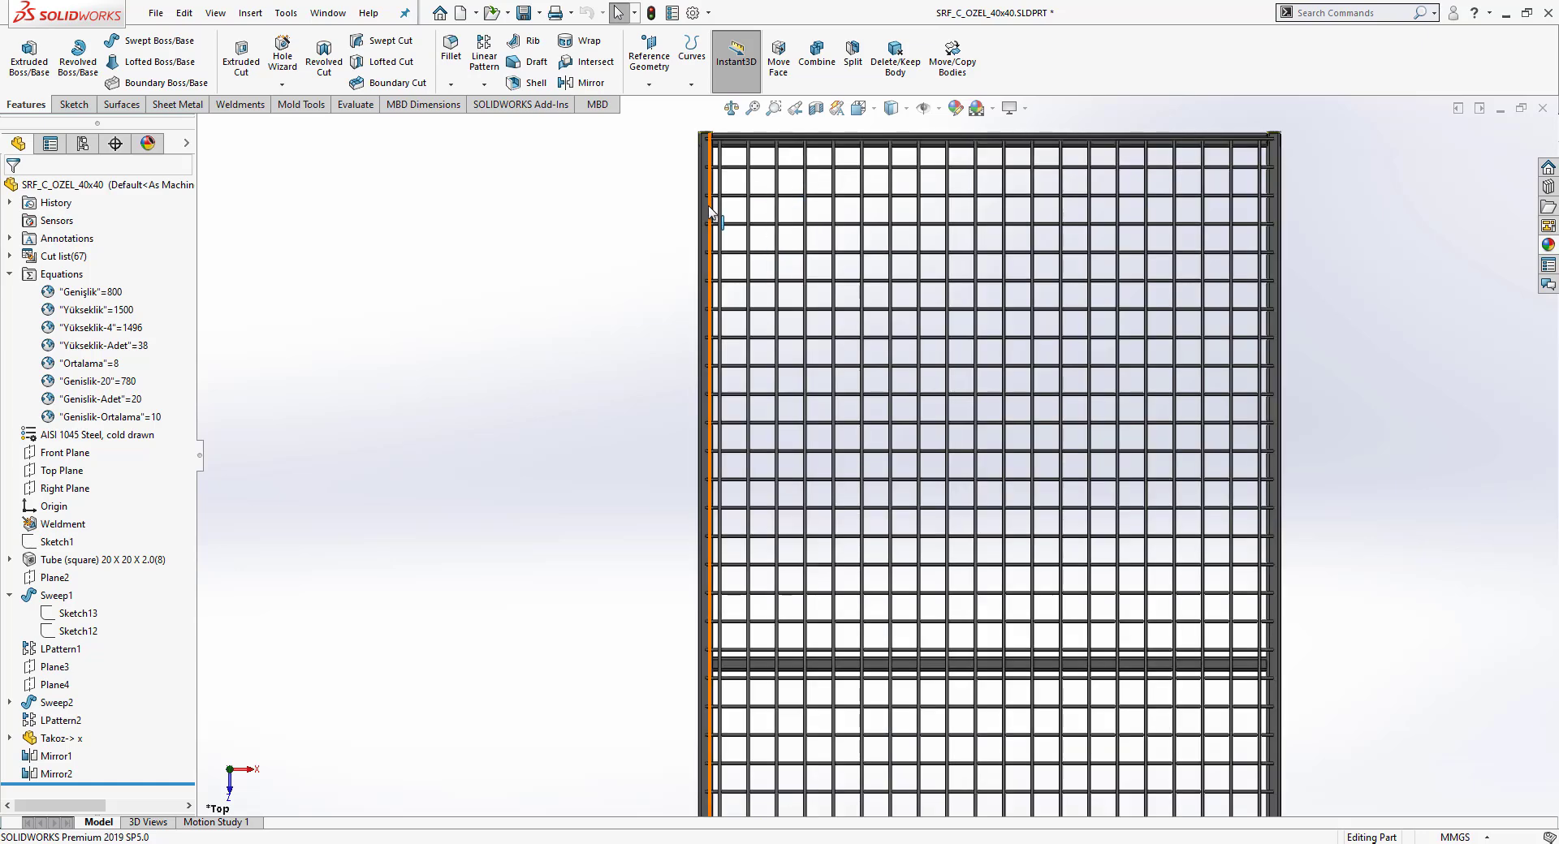
{"action": "left_click", "coordinate": [797, 169]}
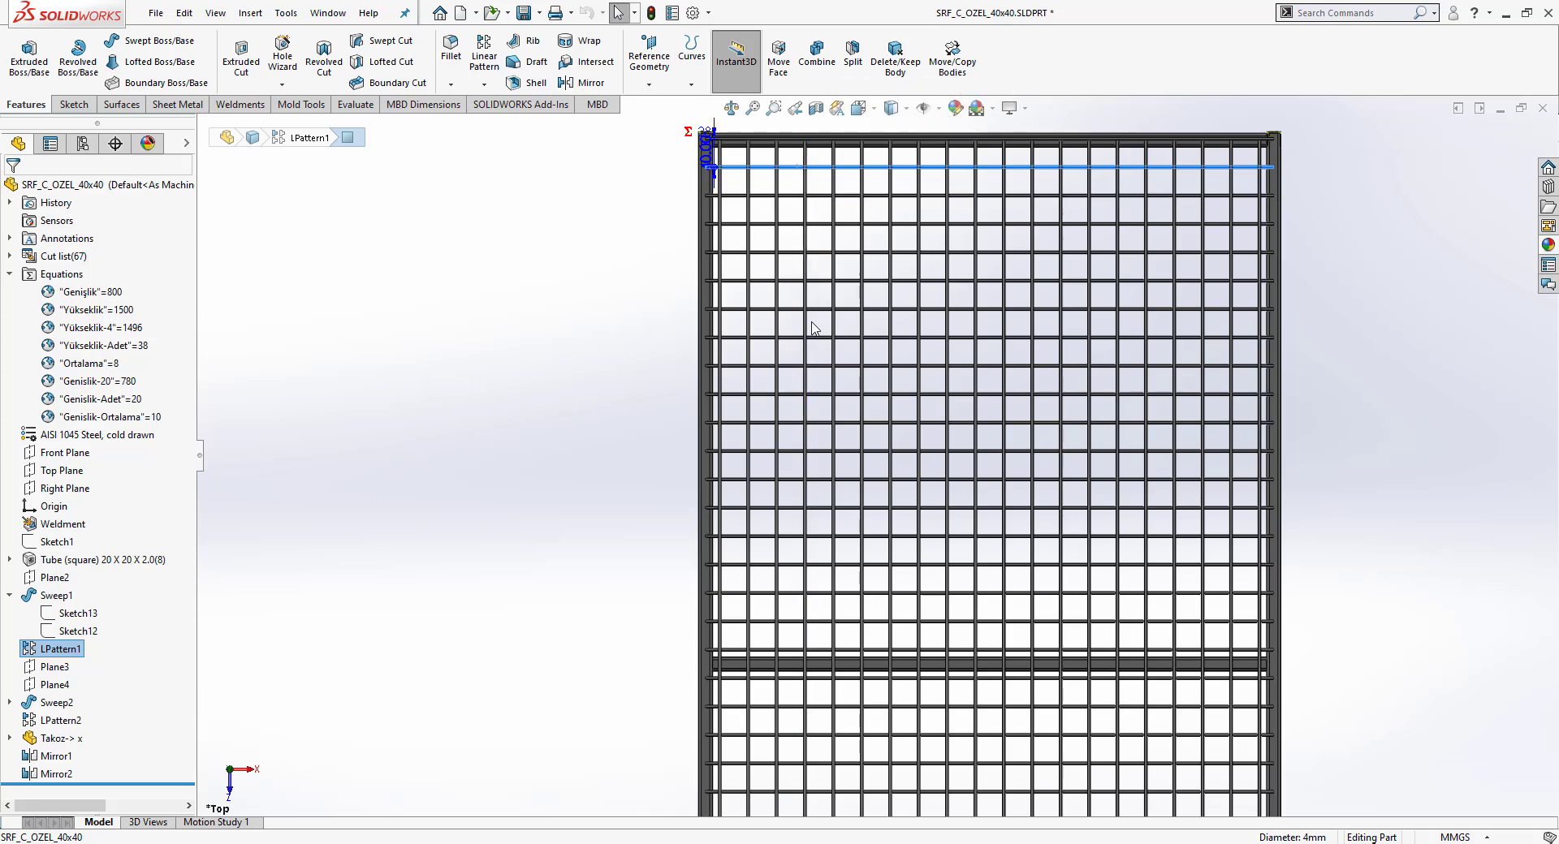
{"action": "key", "text": "f"}
{"action": "left_click", "coordinate": [605, 369]}
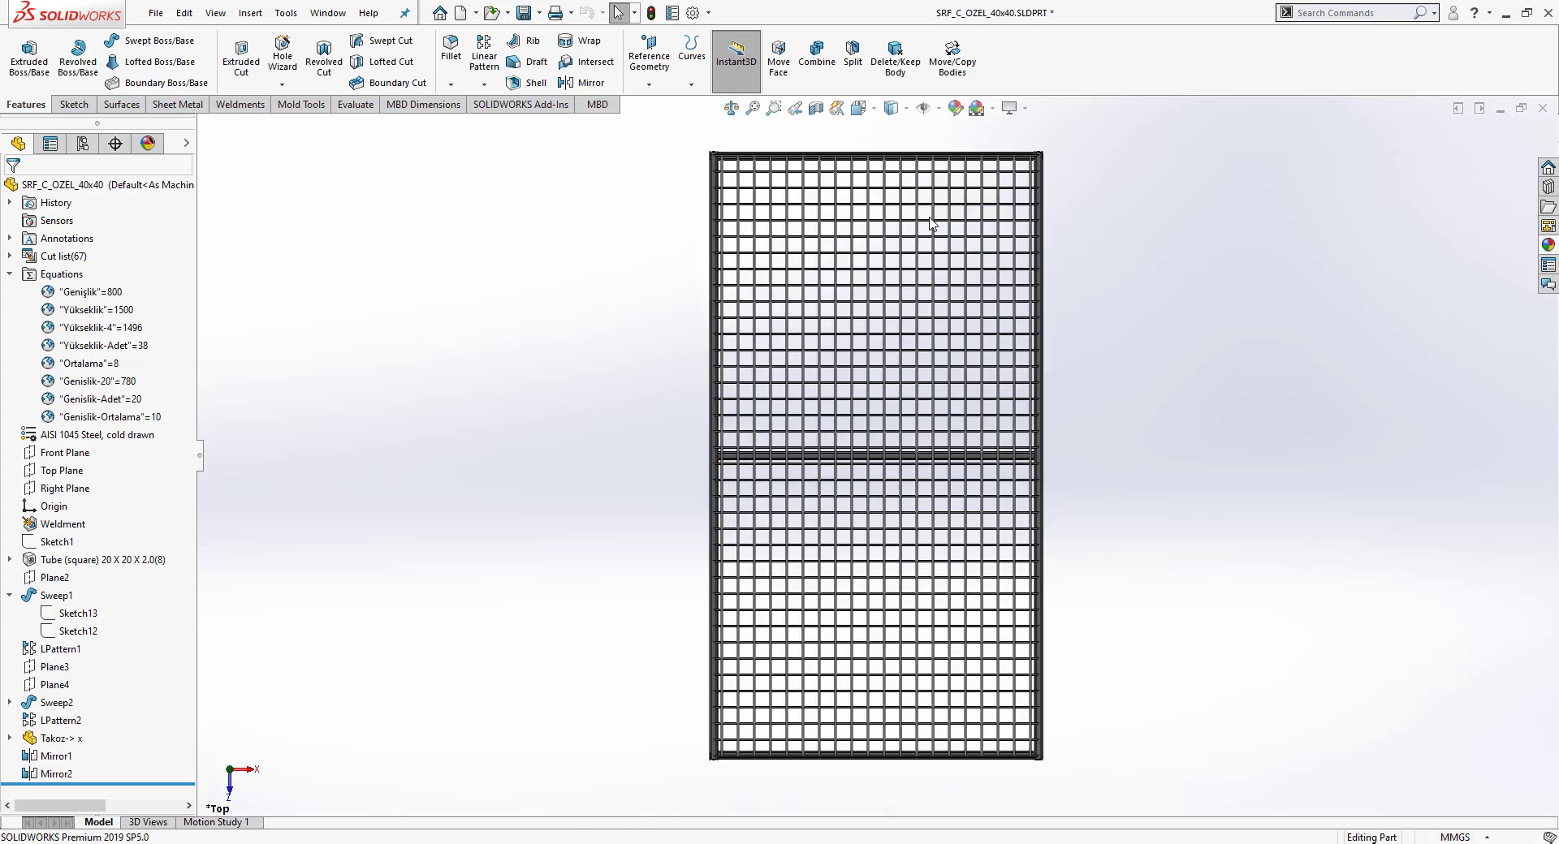
Step: Set the panel frame's overall width to 1200 mm and rebuild the part
{"action": "scroll", "coordinate": [901, 224], "scroll_direction": "down", "scroll_amount": 8}
{"action": "left_click", "coordinate": [864, 219]}
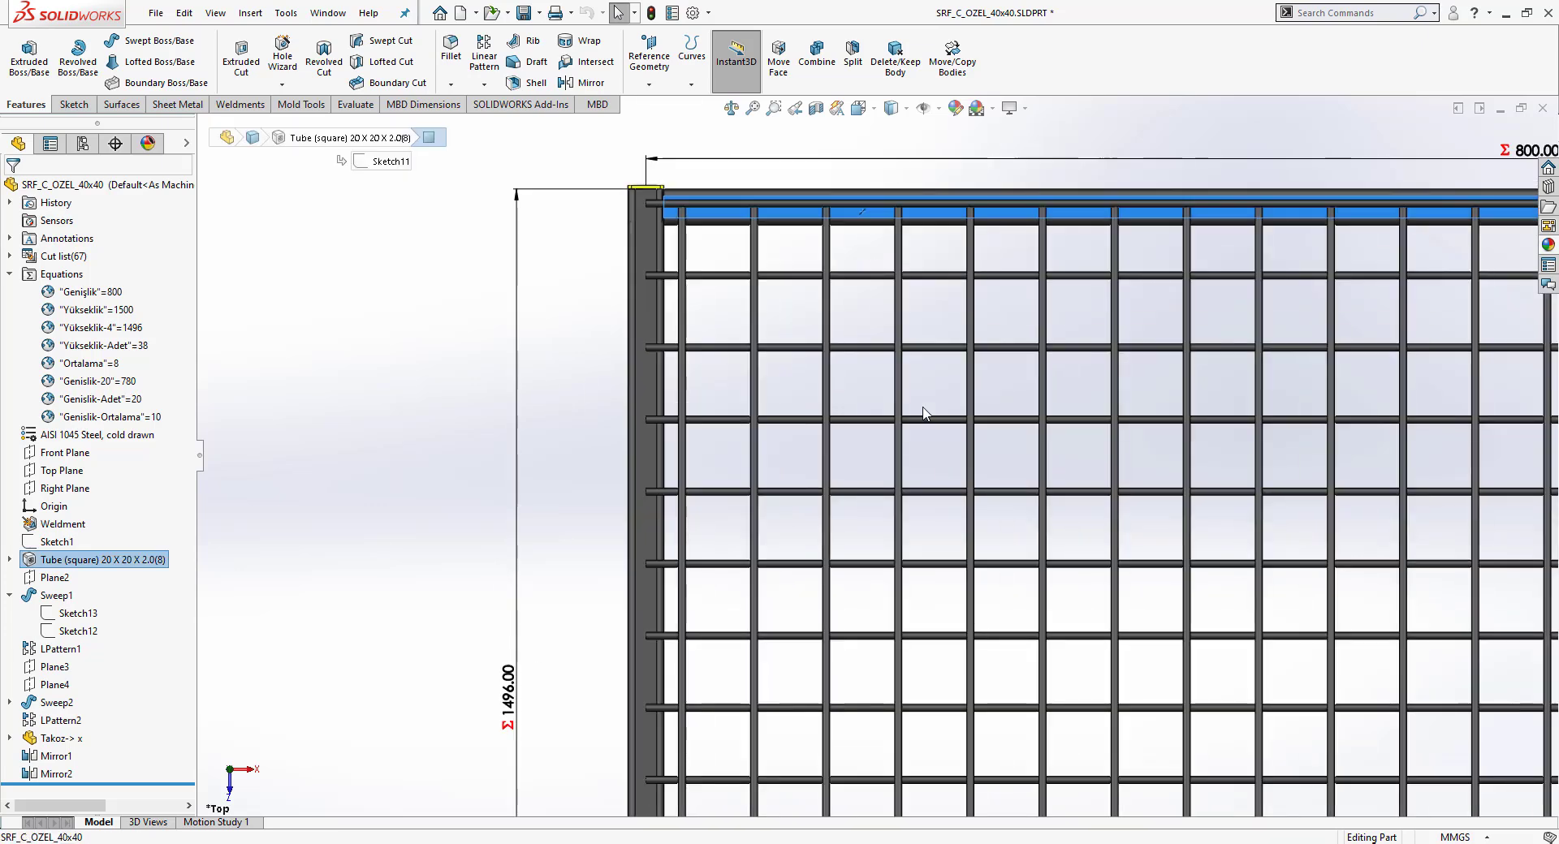
{"action": "scroll", "coordinate": [873, 455], "scroll_direction": "up", "scroll_amount": 8}
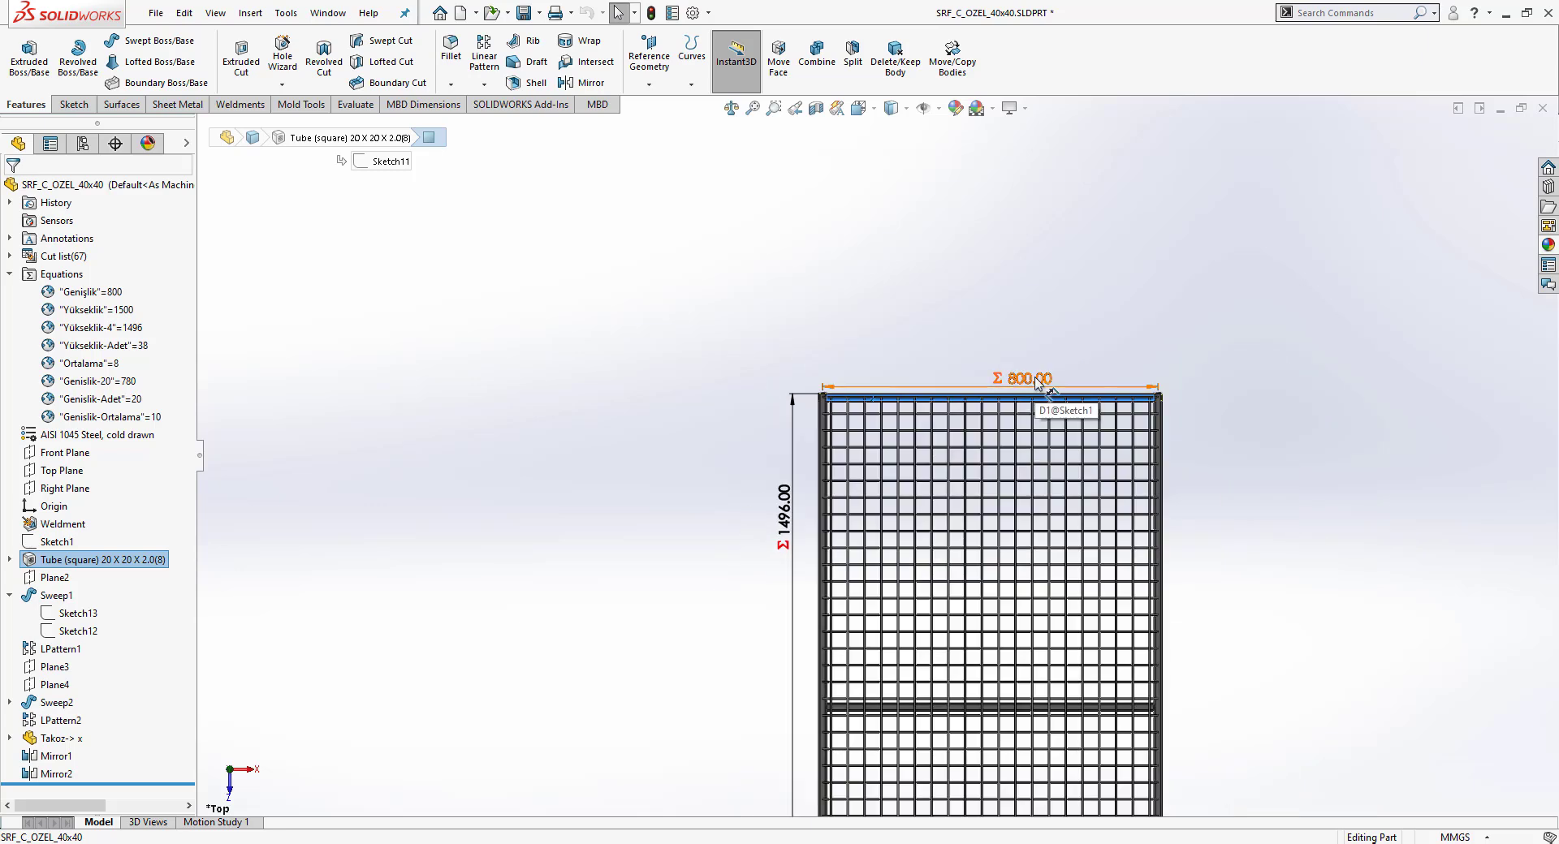
{"action": "double_click", "coordinate": [1037, 380]}
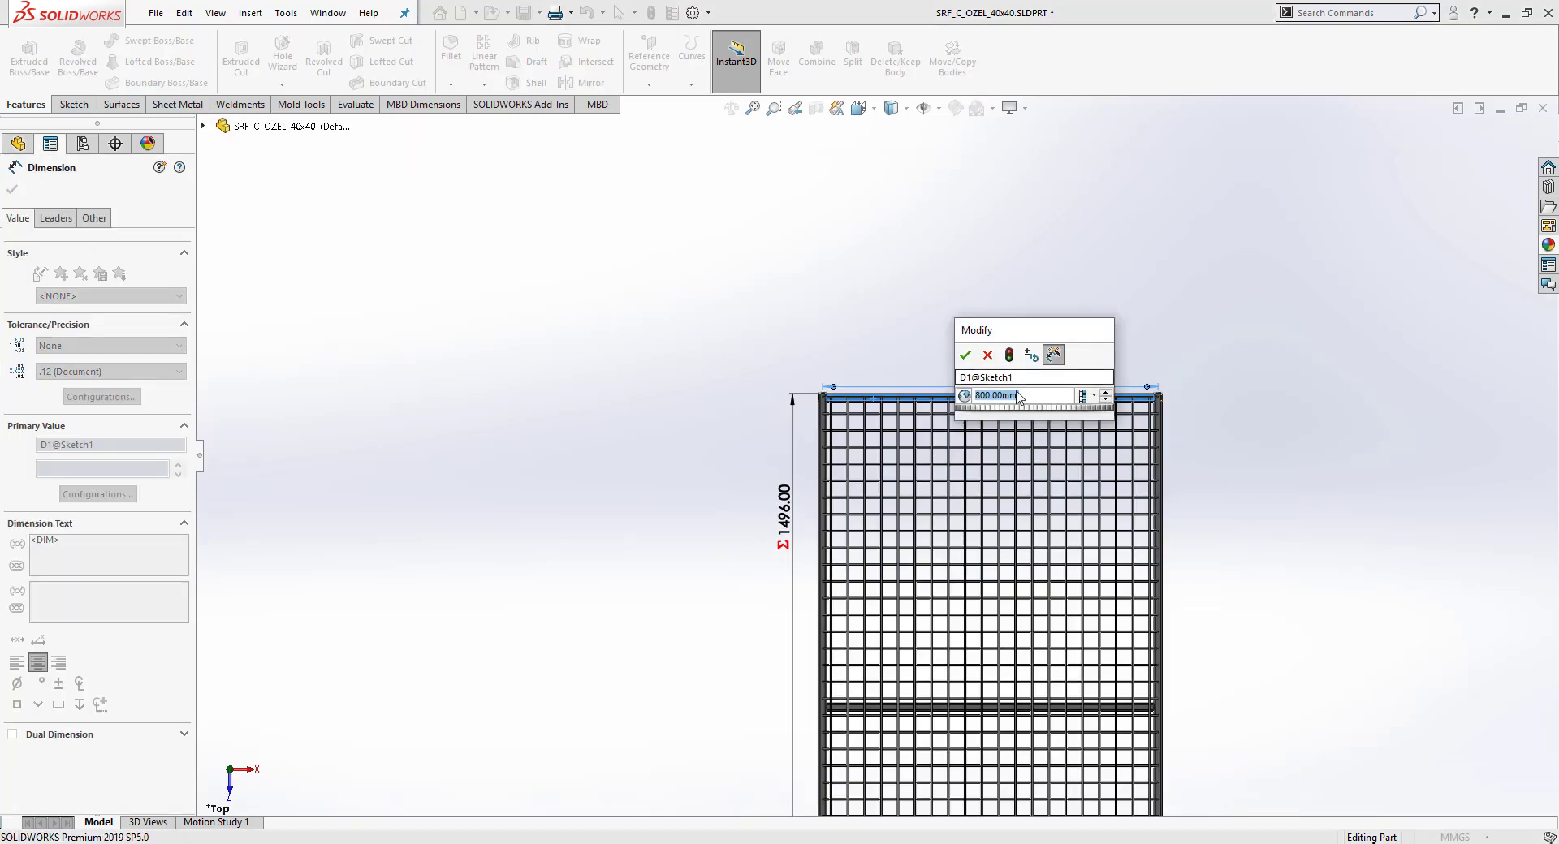
{"action": "type", "text": "1200.00mm"}
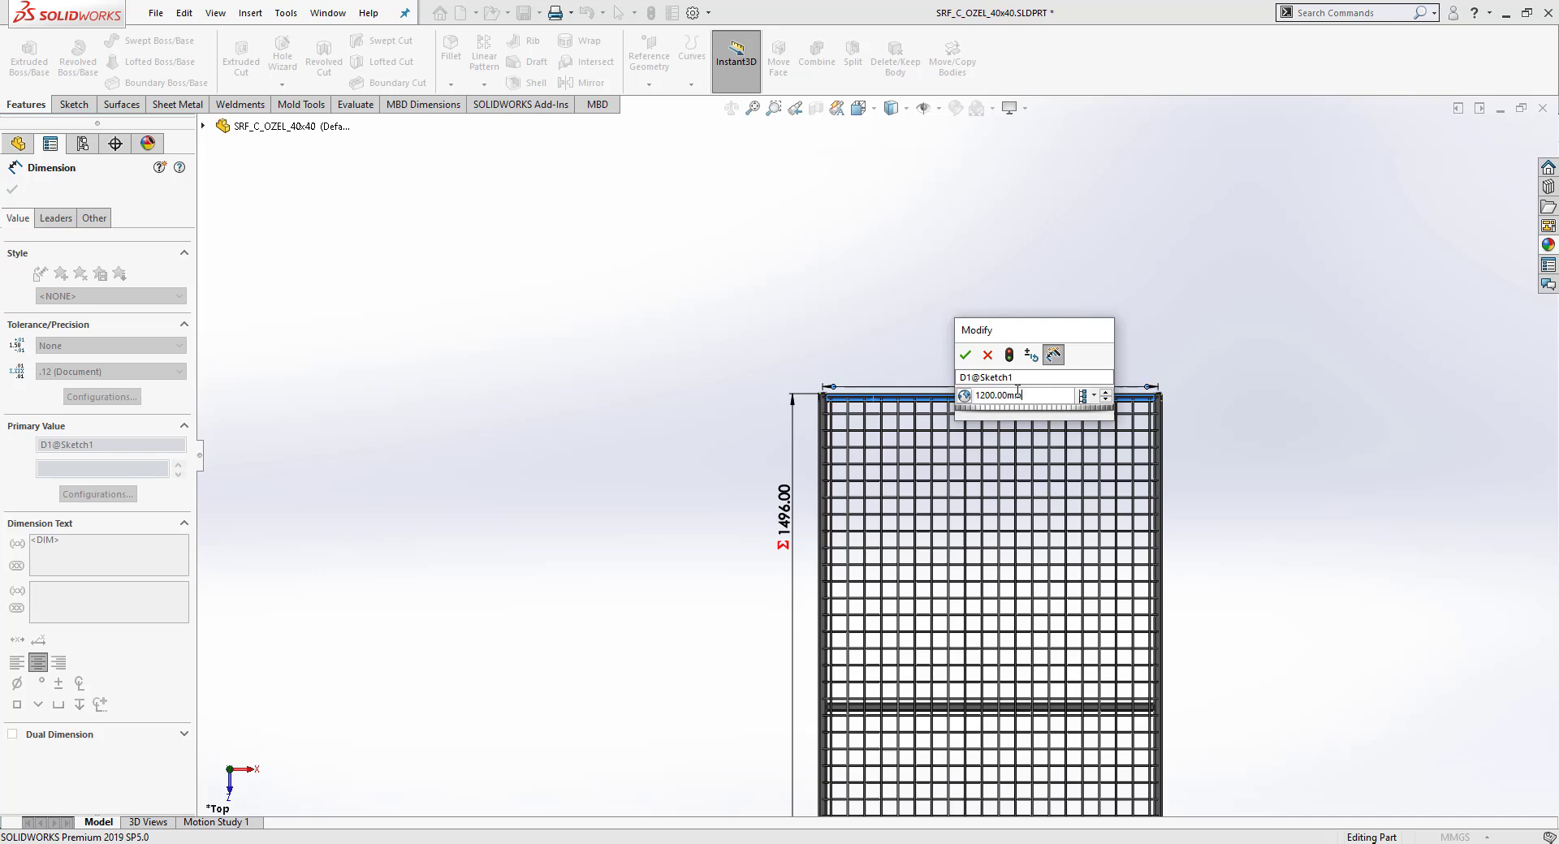
{"action": "left_click", "coordinate": [965, 355]}
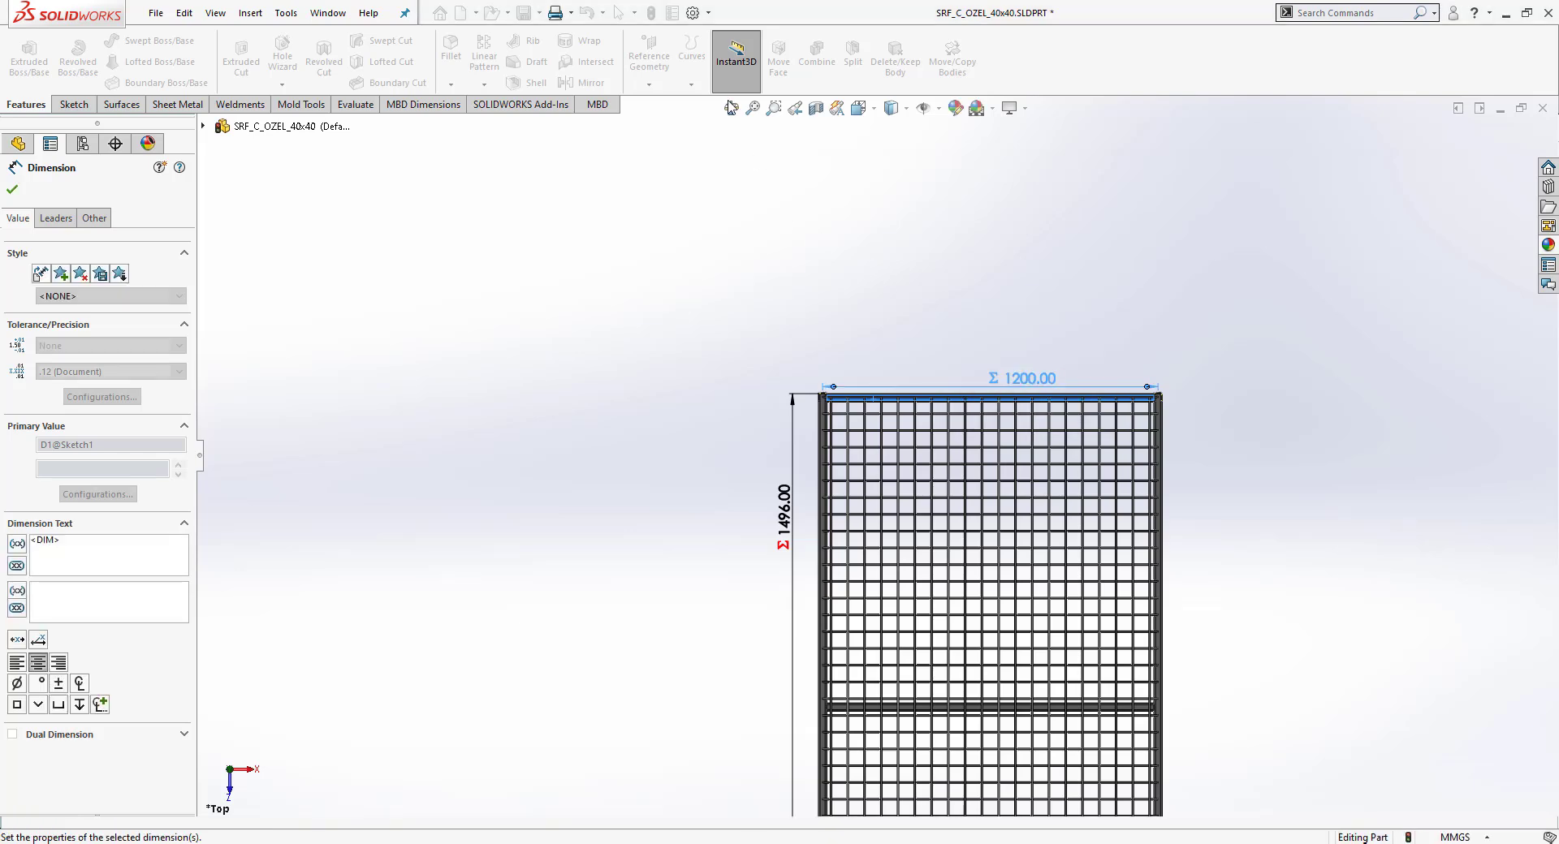
{"action": "left_click", "coordinate": [654, 12]}
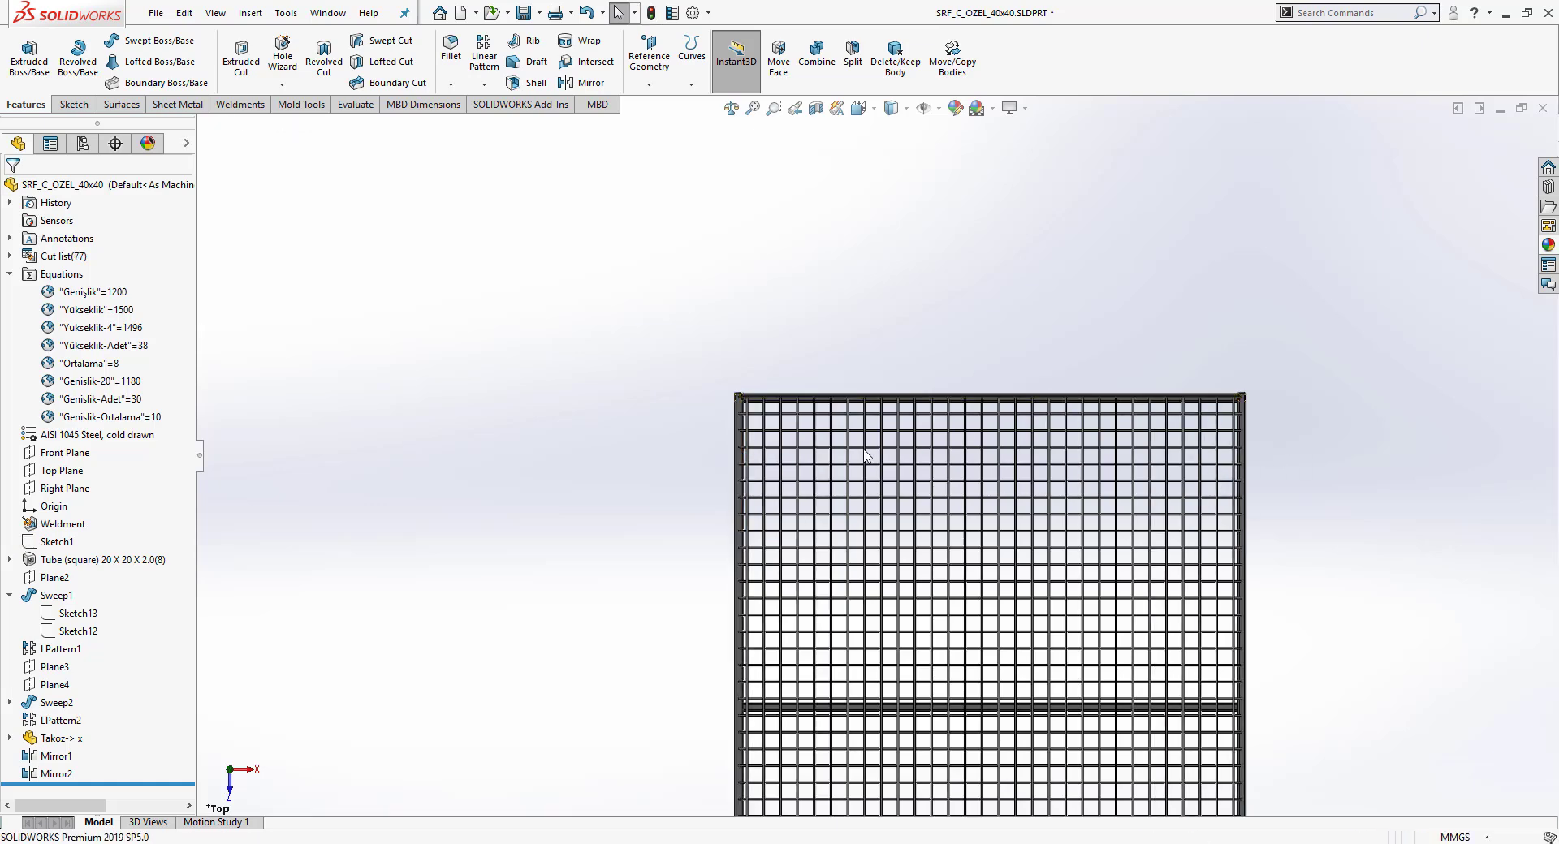
{"action": "scroll", "coordinate": [870, 457], "scroll_direction": "up", "scroll_amount": 3}
{"action": "key", "text": "f"}
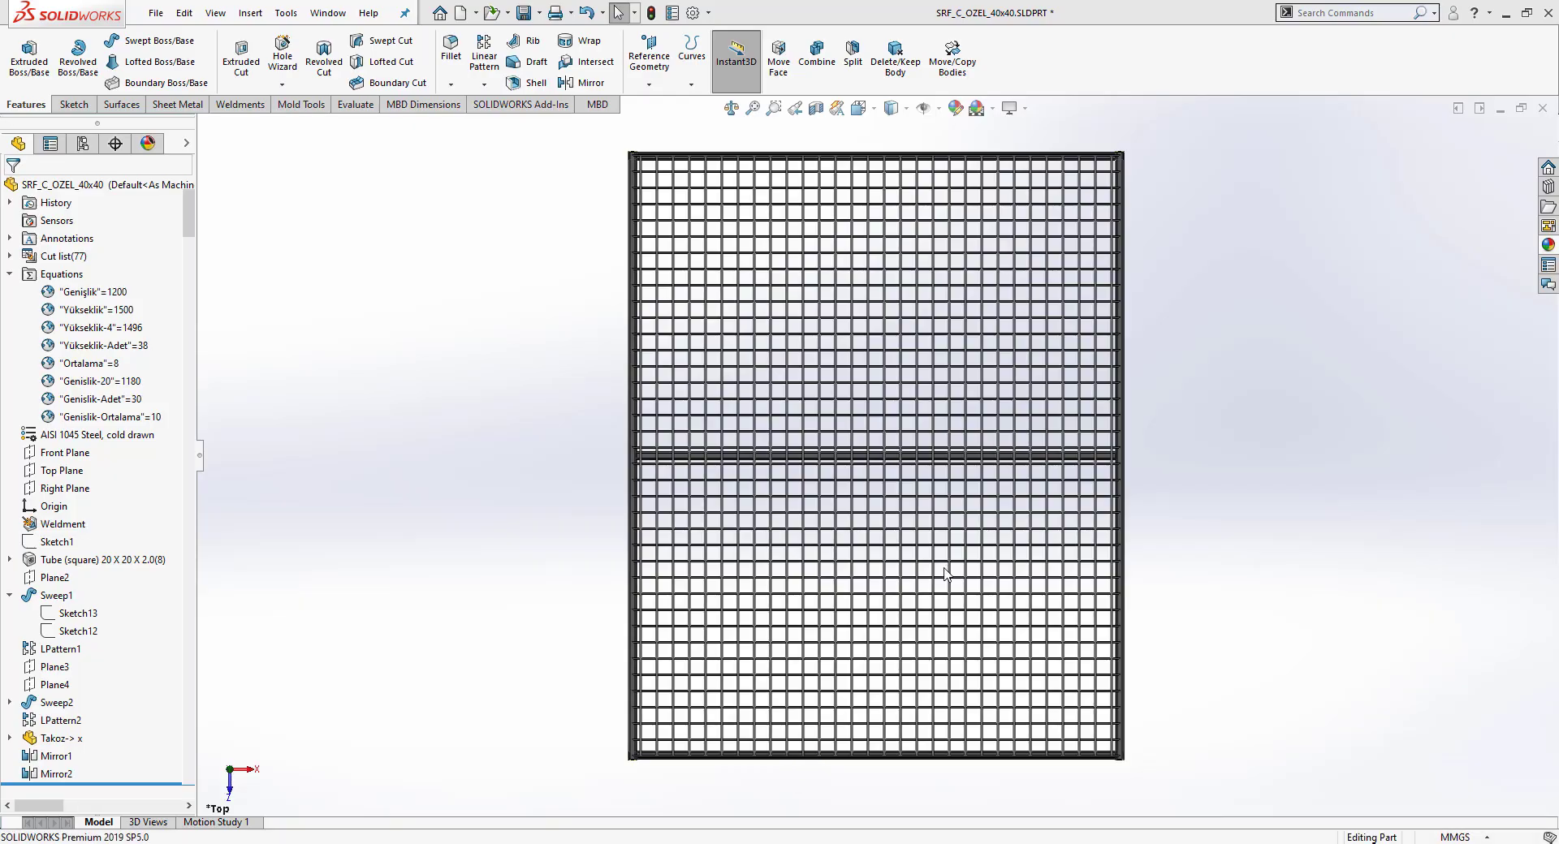
Step: Switch to the 7083_layout_m_02 assembly and examine the overall fence enclosure from several angles
{"action": "key", "text": "ctrl+Tab"}
{"action": "scroll", "coordinate": [915, 511], "scroll_direction": "up", "scroll_amount": 3}
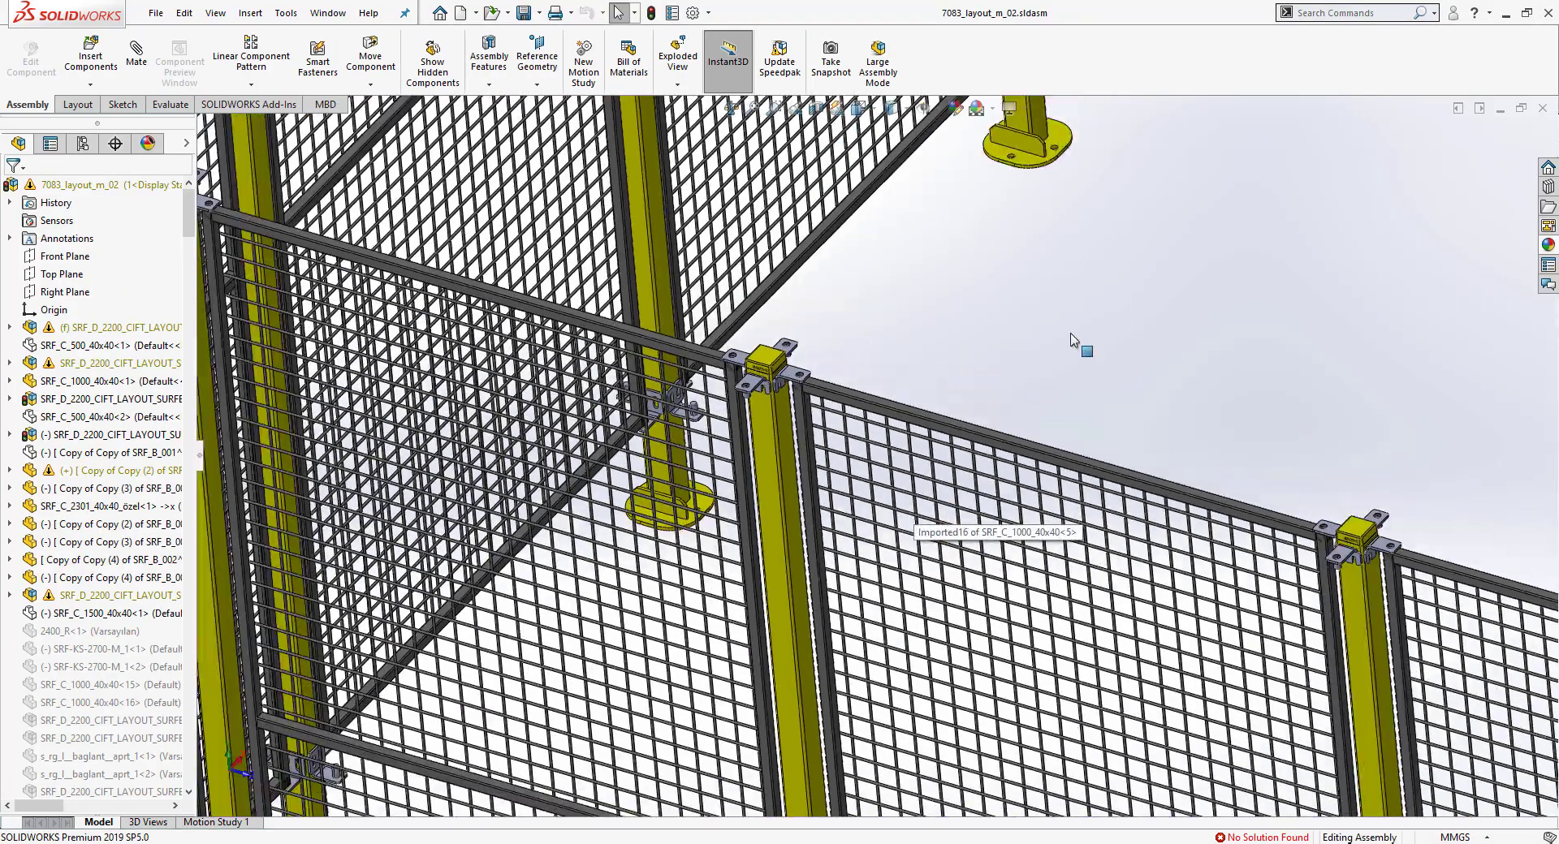
{"action": "key", "text": "f"}
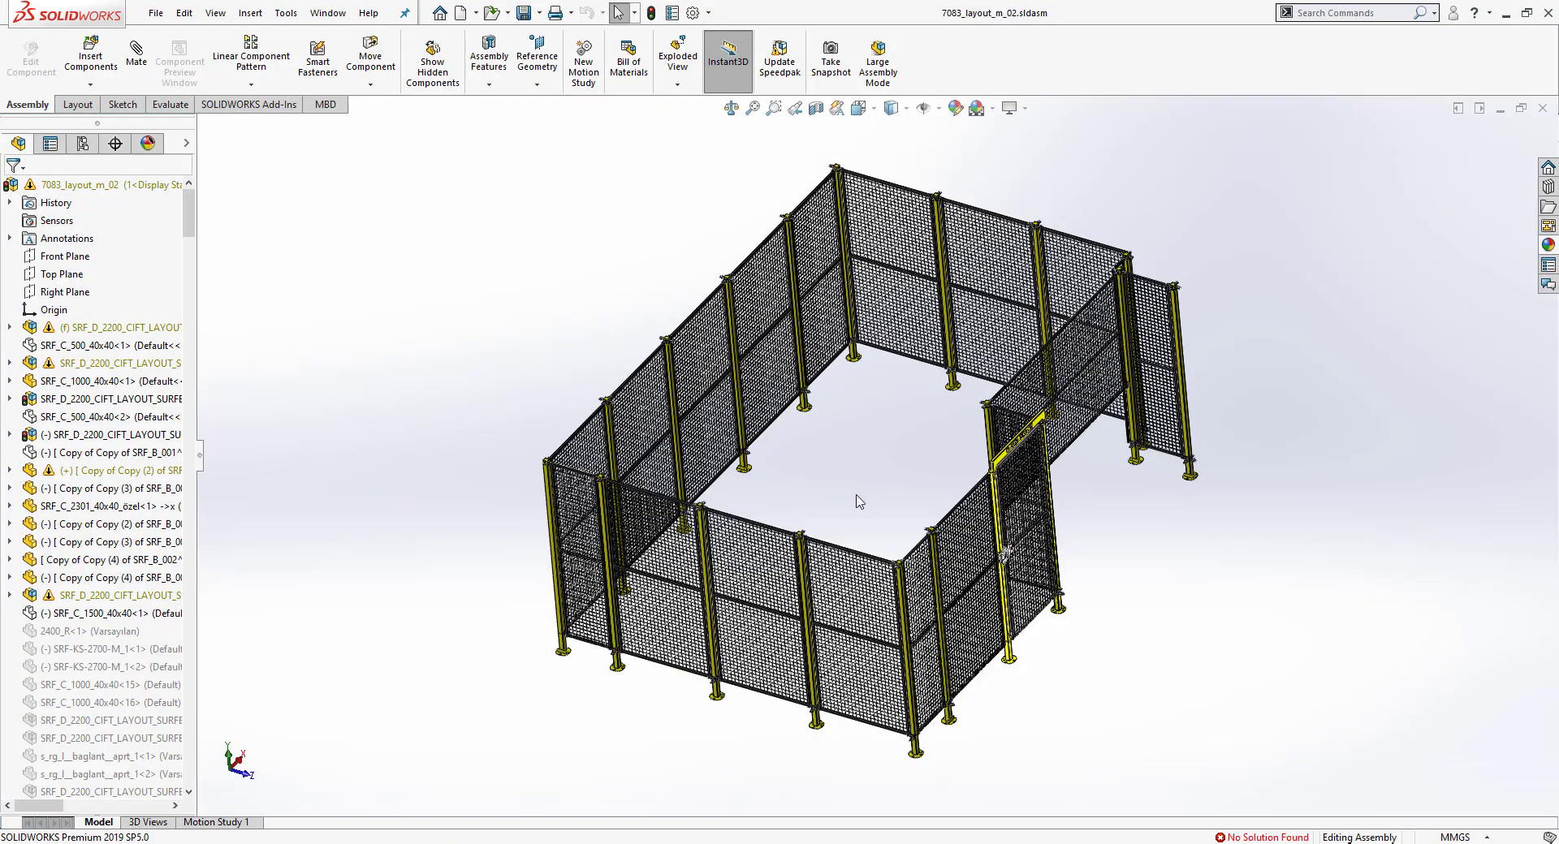
{"action": "scroll", "coordinate": [890, 521], "scroll_direction": "down", "scroll_amount": 3}
{"action": "middle_click_drag", "start_coordinate": [777, 631], "coordinate": [834, 609]}
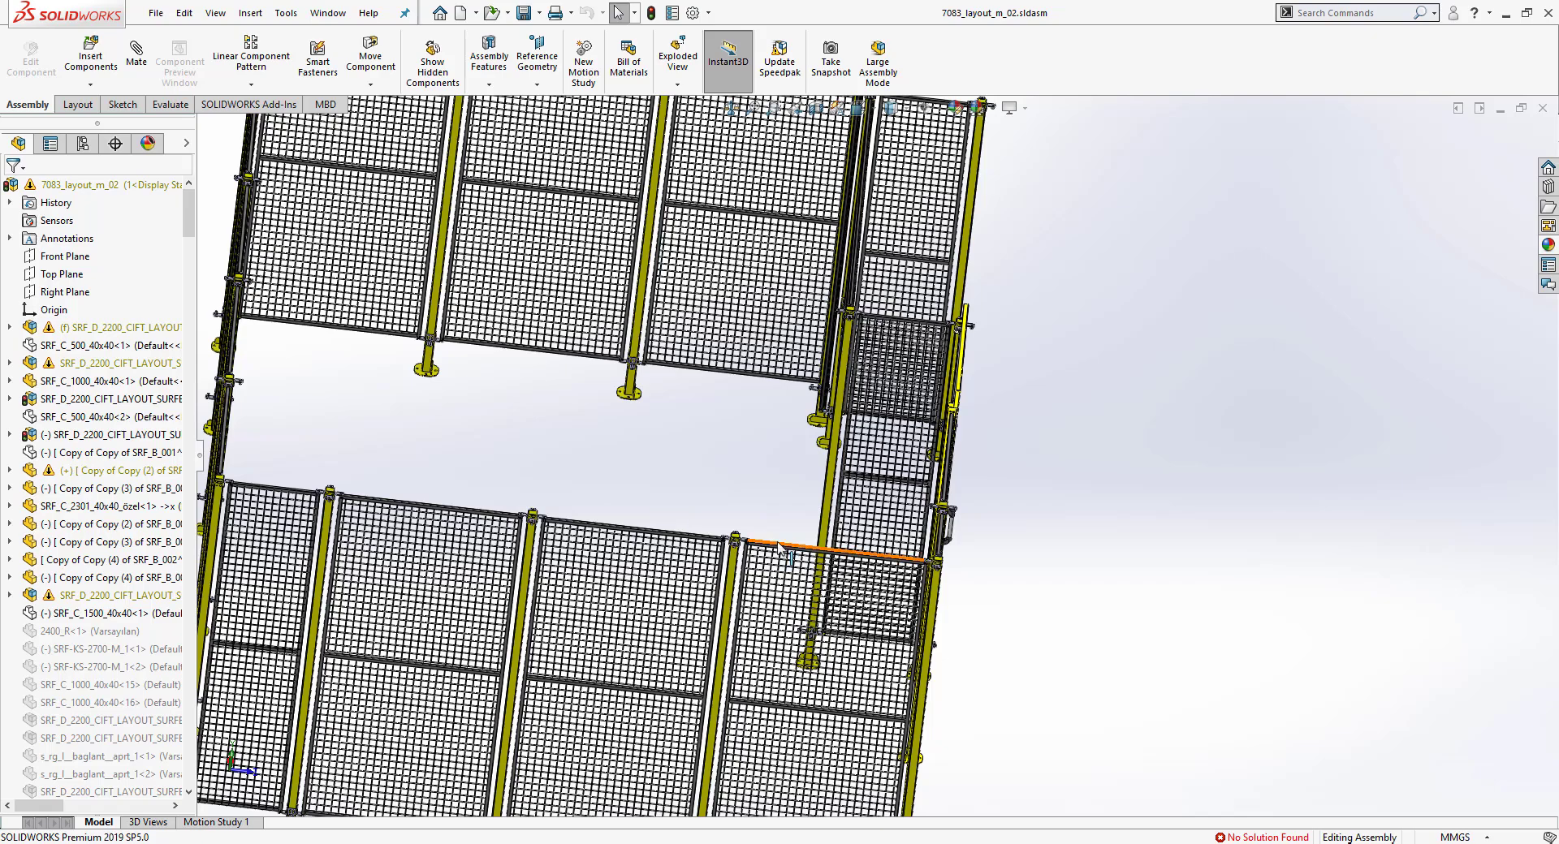
{"action": "key", "text": "ctrl+7"}
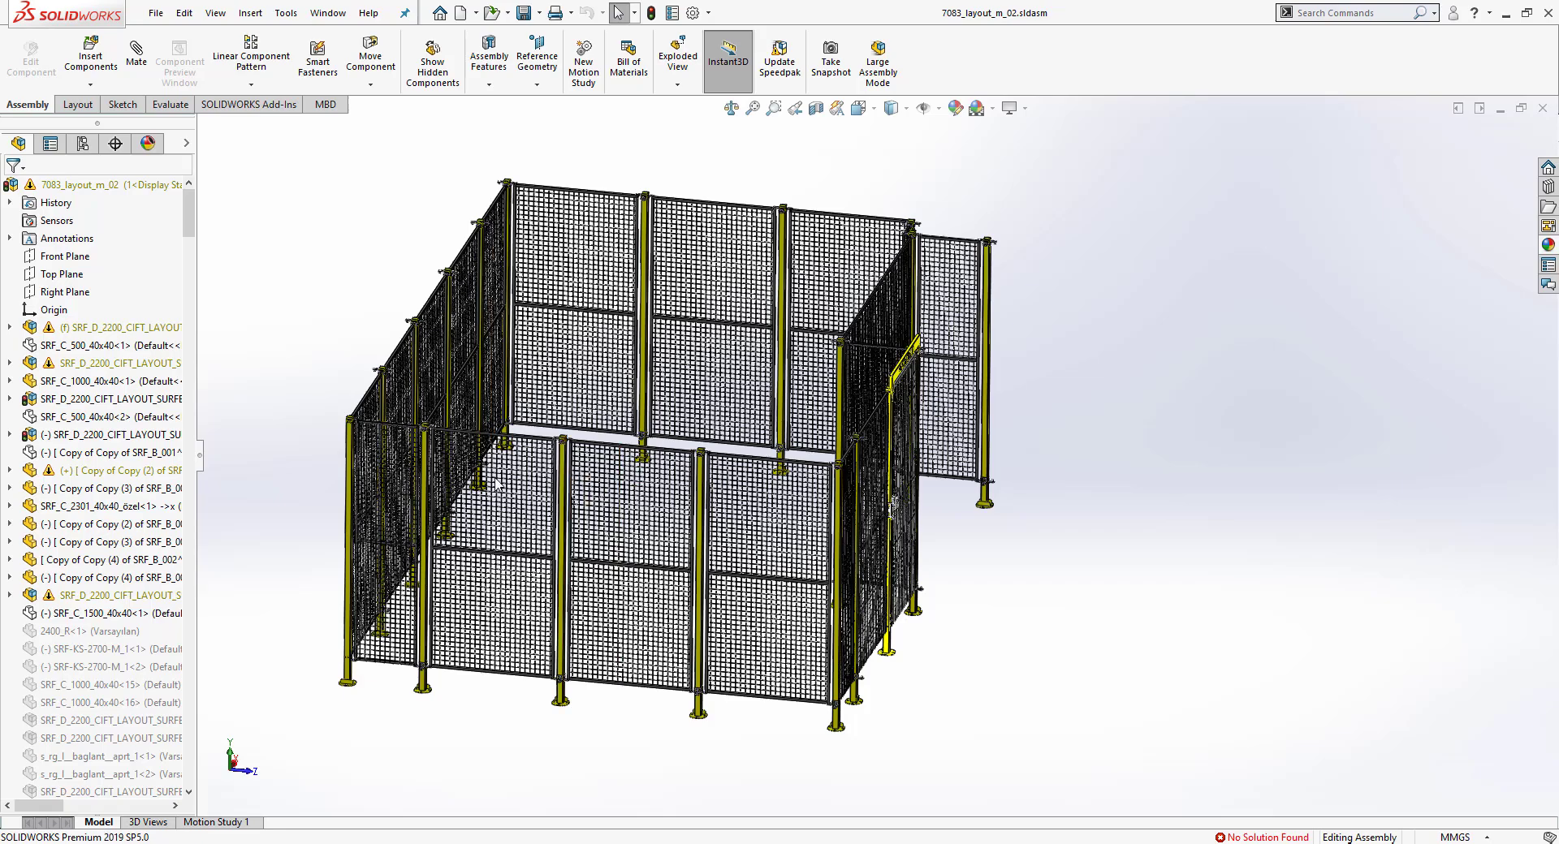
{"action": "middle_click_drag", "start_coordinate": [567, 443], "coordinate": [615, 317]}
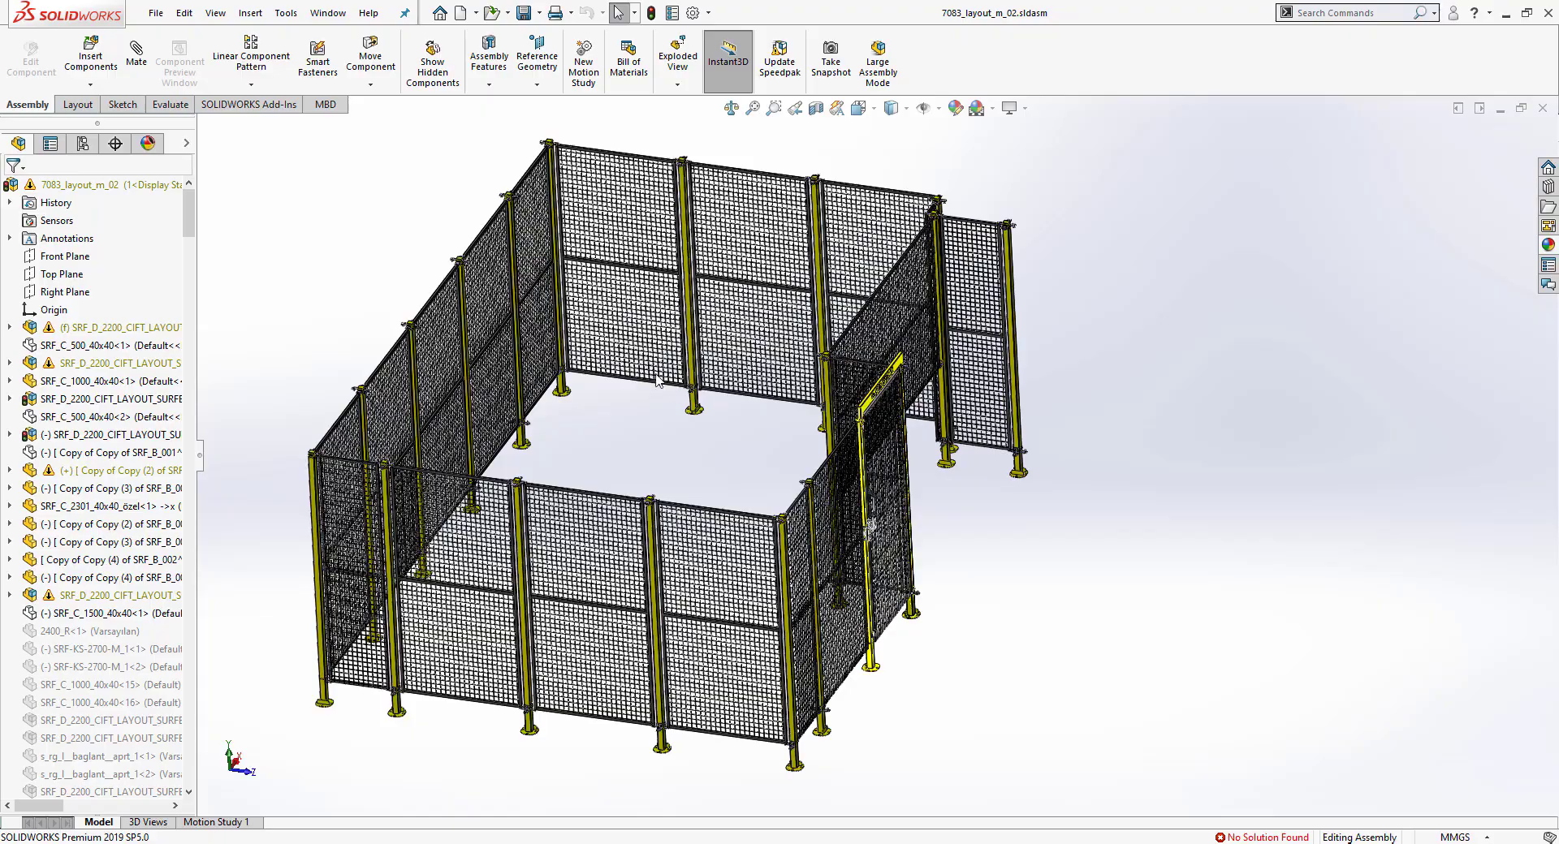
Step: Inspect the narrow panel at the fence corner and its connection to the neighbouring yellow post
{"action": "scroll", "coordinate": [446, 495], "scroll_direction": "down", "scroll_amount": 5}
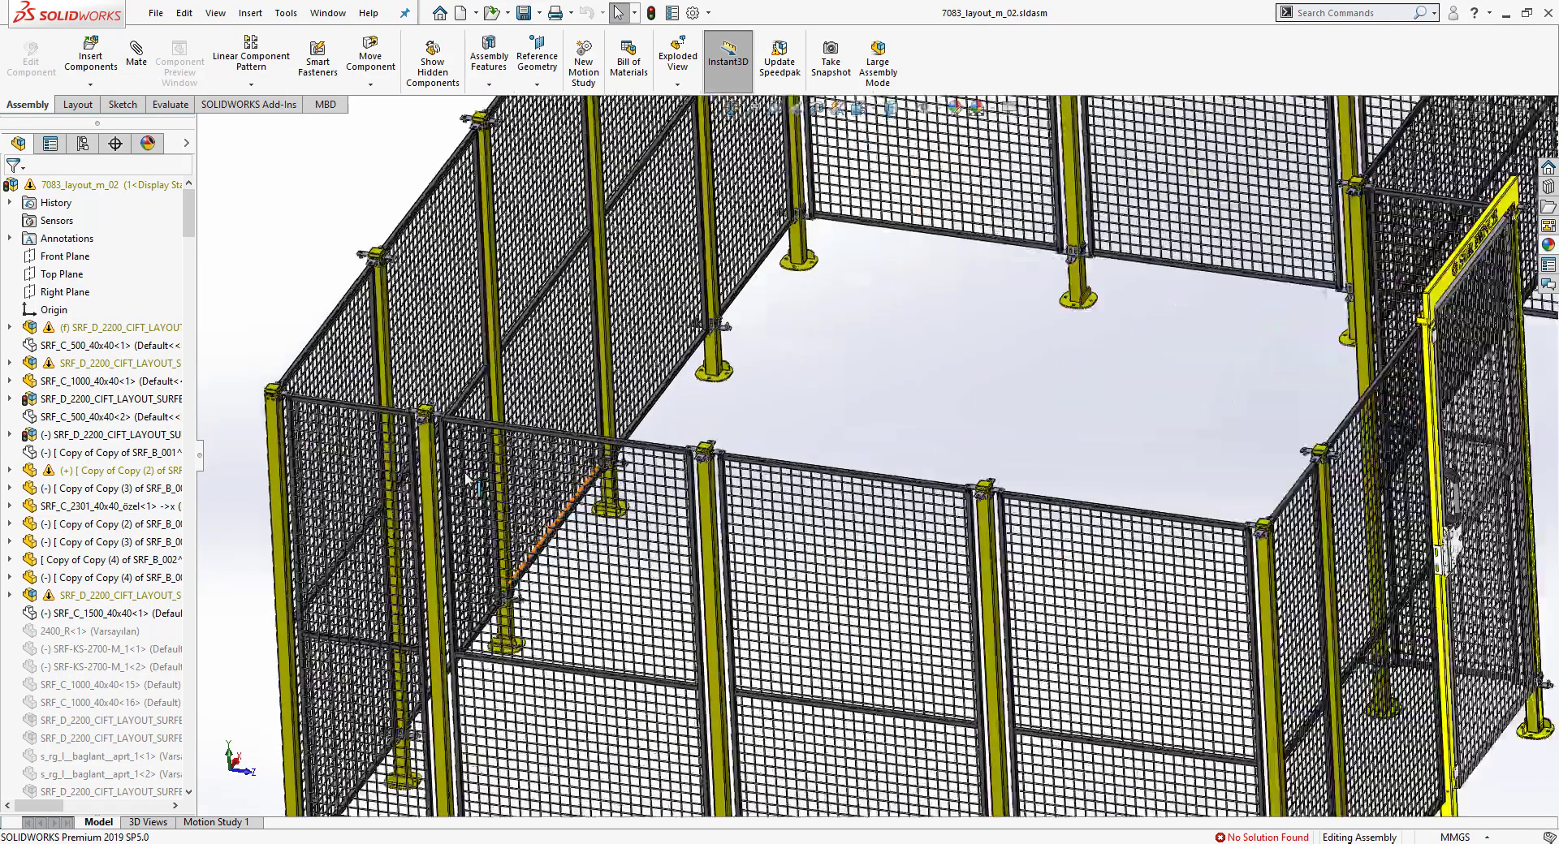
{"action": "scroll", "coordinate": [543, 355], "scroll_direction": "down", "scroll_amount": 5}
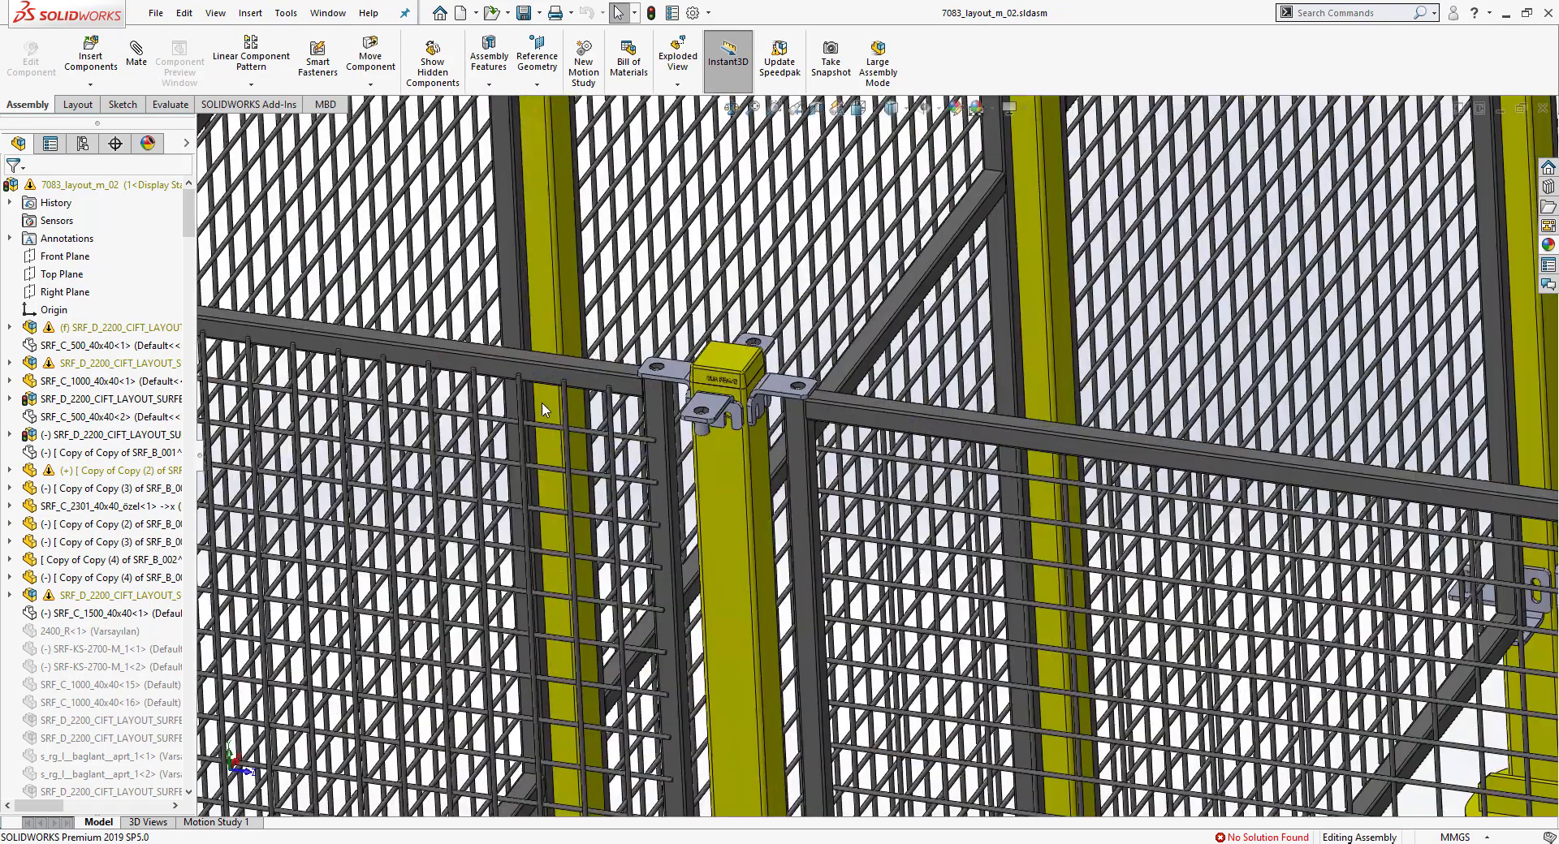
{"action": "left_click", "coordinate": [542, 355]}
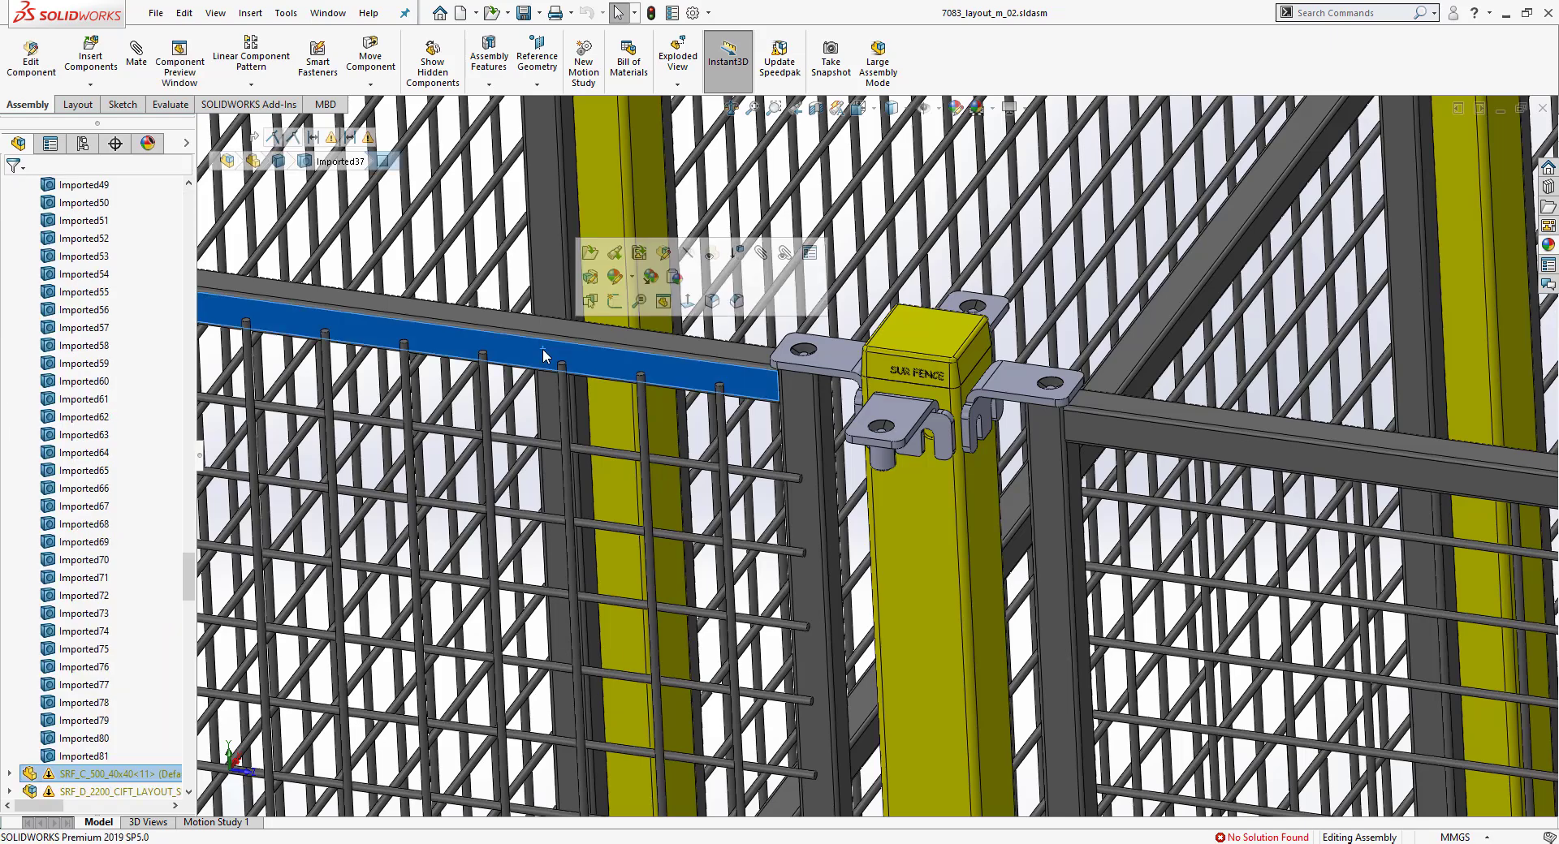
{"action": "scroll", "coordinate": [545, 354], "scroll_direction": "up", "scroll_amount": 8}
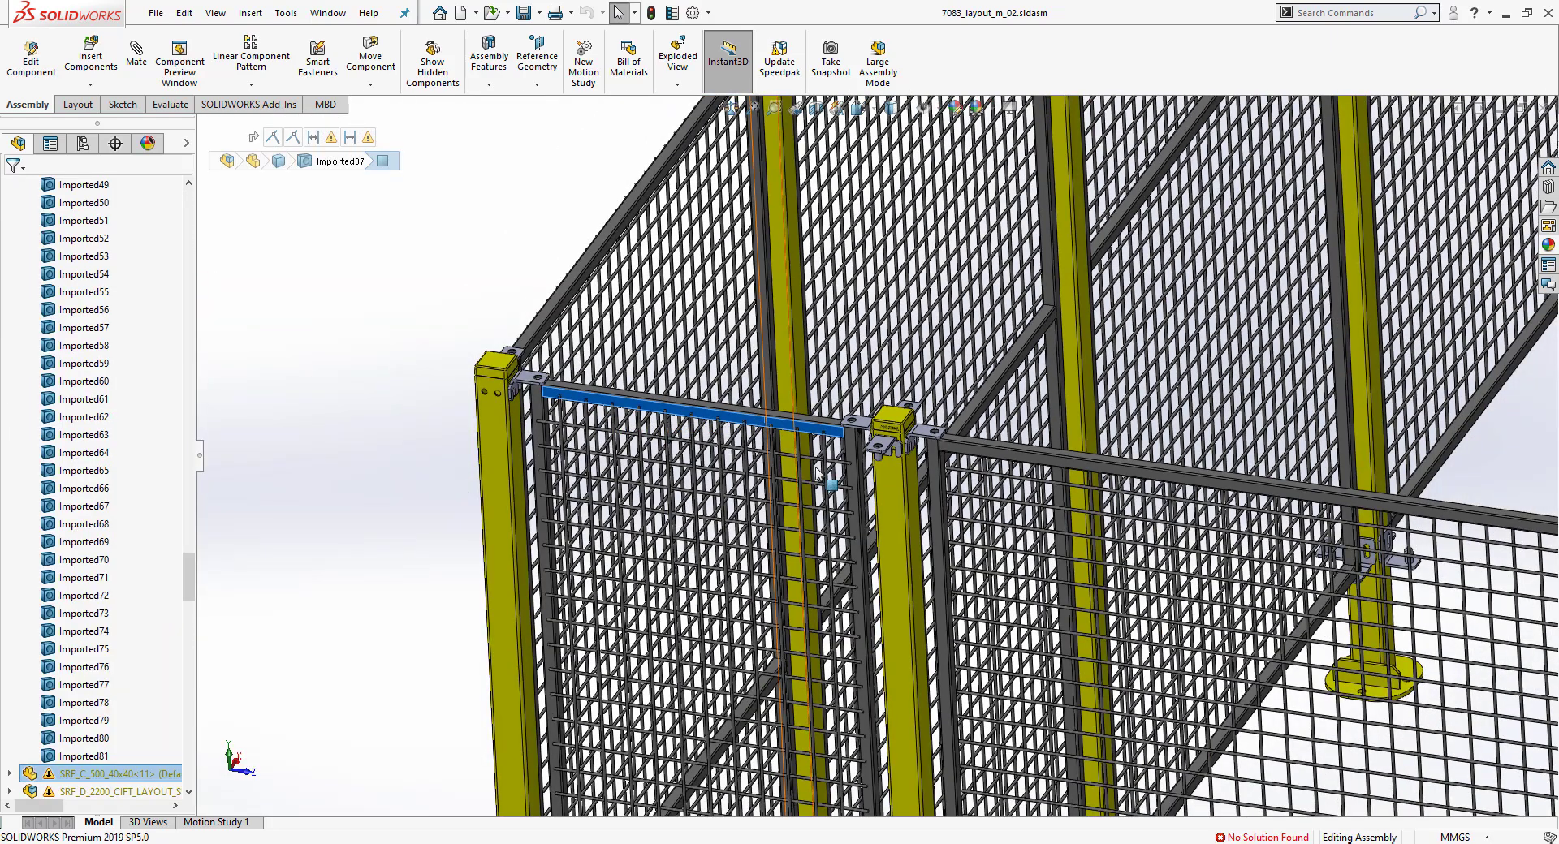
{"action": "scroll", "coordinate": [820, 506], "scroll_direction": "up", "scroll_amount": 4}
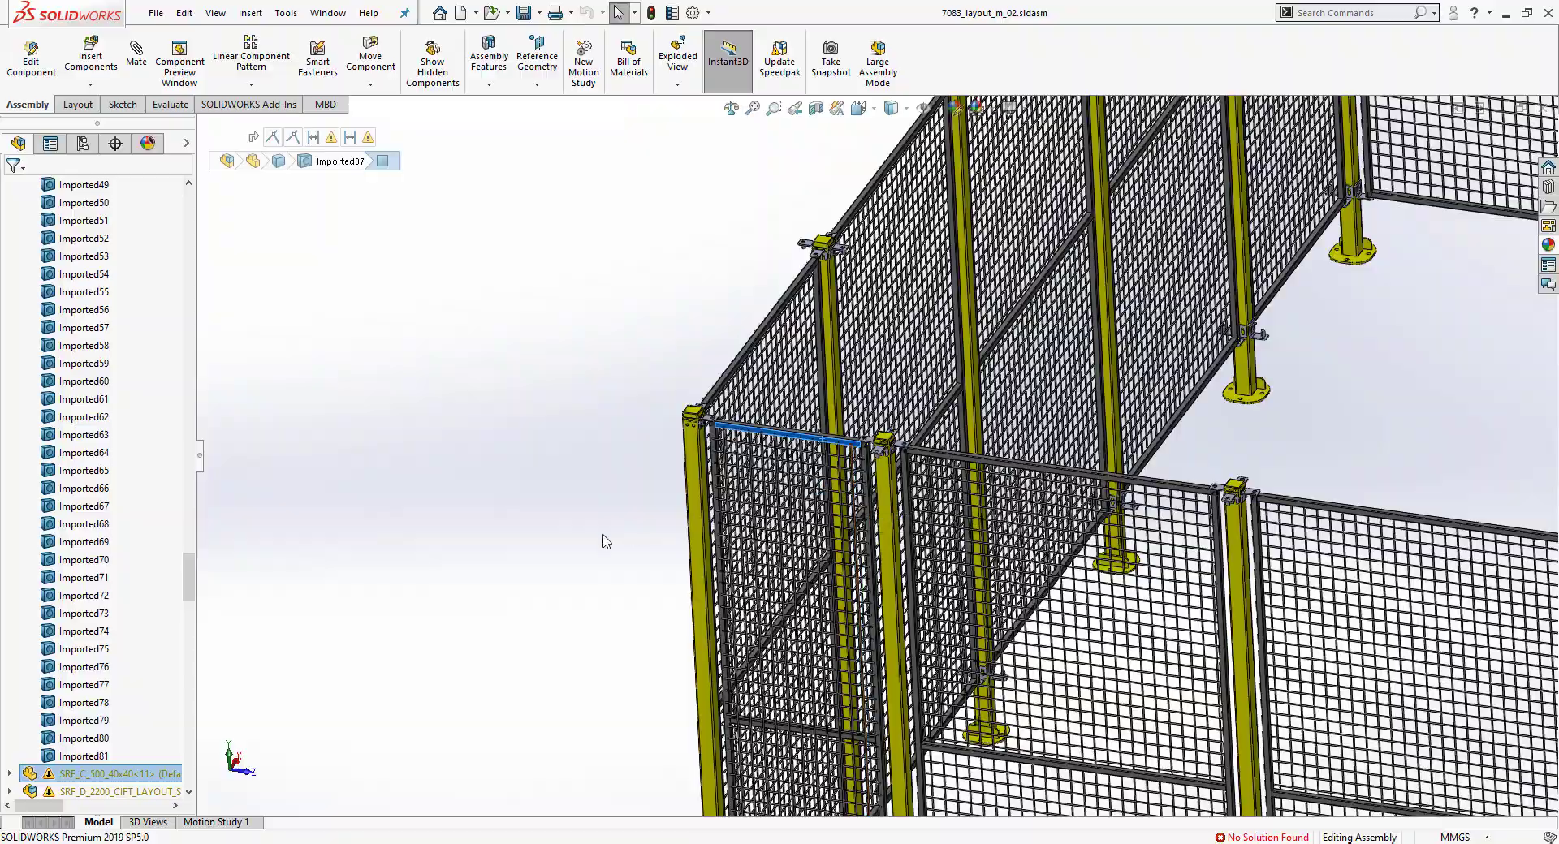
{"action": "left_click", "coordinate": [444, 374]}
Step: Review how the panels and posts line up along the front and side of the enclosure
{"action": "key", "text": "f"}
{"action": "middle_click_drag", "start_coordinate": [526, 435], "coordinate": [552, 492]}
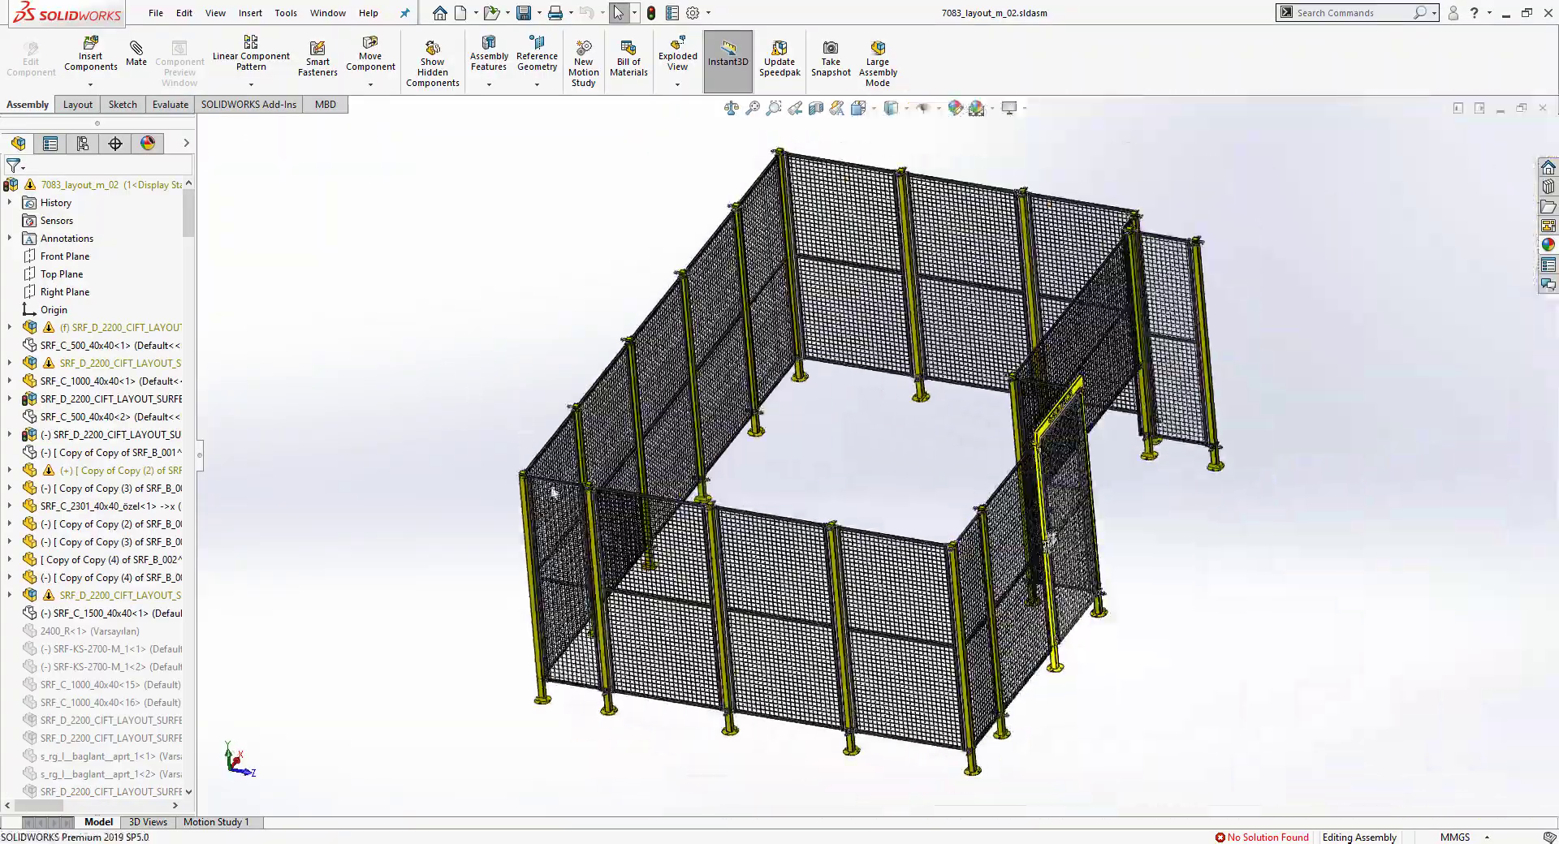
{"action": "scroll", "coordinate": [568, 520], "scroll_direction": "down", "scroll_amount": 5}
{"action": "middle_click_drag", "start_coordinate": [614, 531], "coordinate": [811, 516]}
{"action": "scroll", "coordinate": [811, 515], "scroll_direction": "up", "scroll_amount": 3}
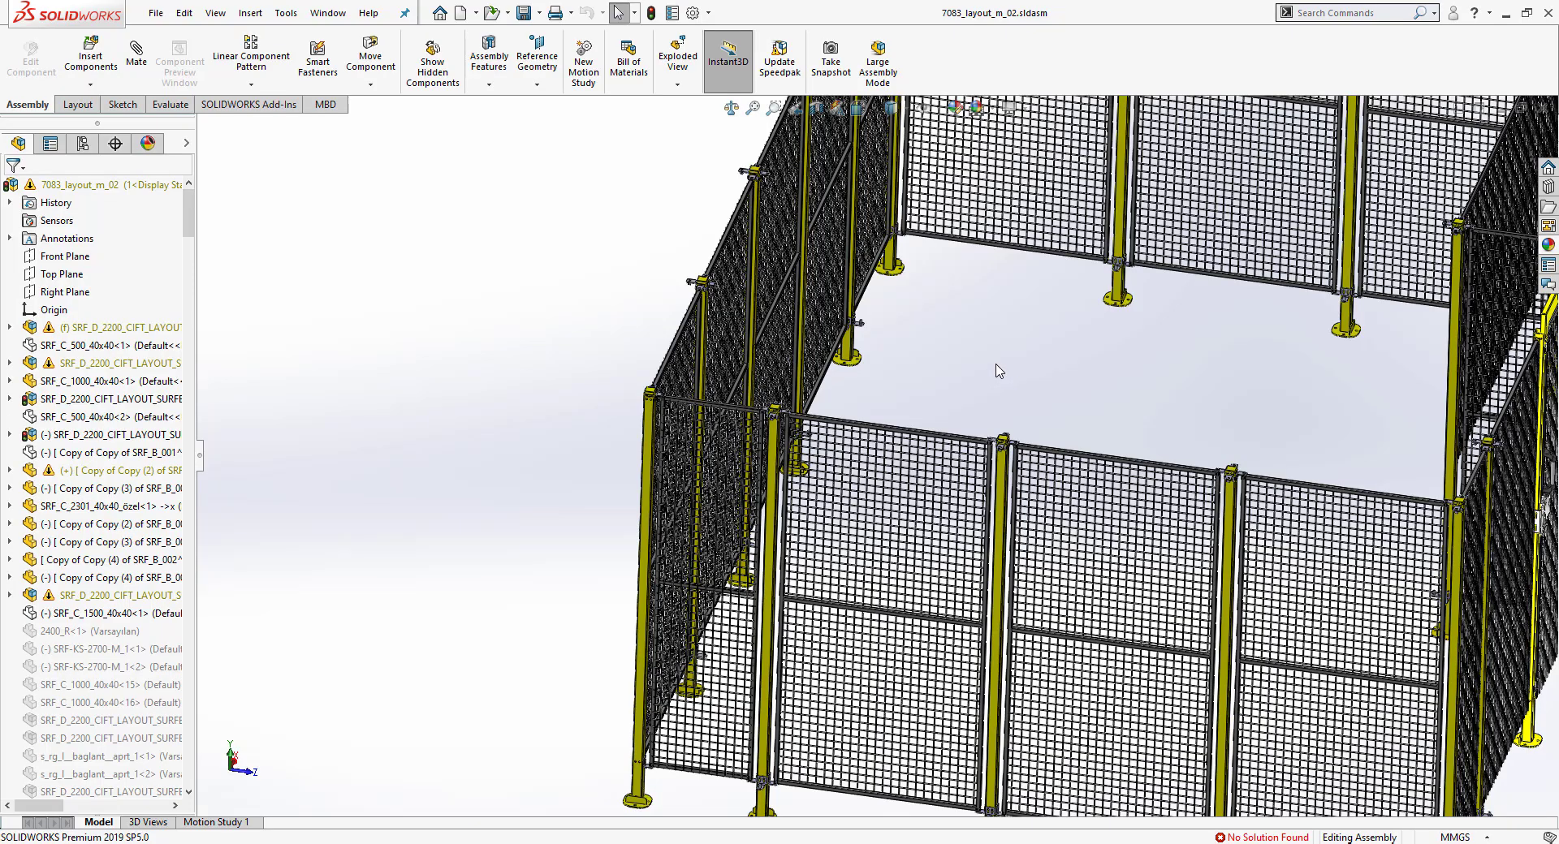
{"action": "scroll", "coordinate": [976, 392], "scroll_direction": "up", "scroll_amount": 3}
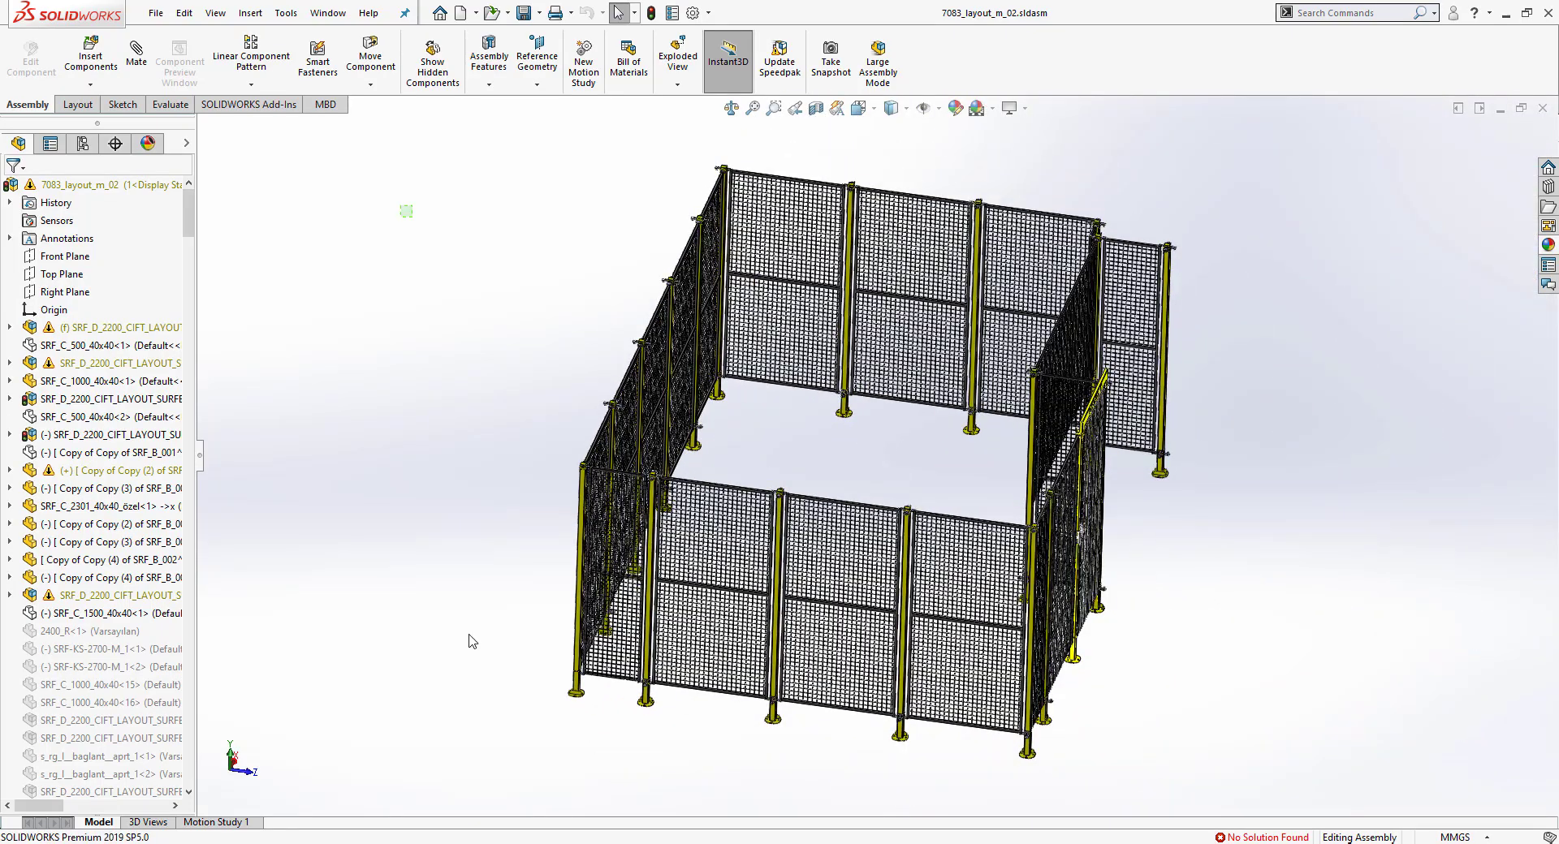
Step: Return to the SRF_C_OZEL_40x40 part and create a new part document
{"action": "left_click", "coordinate": [531, 766]}
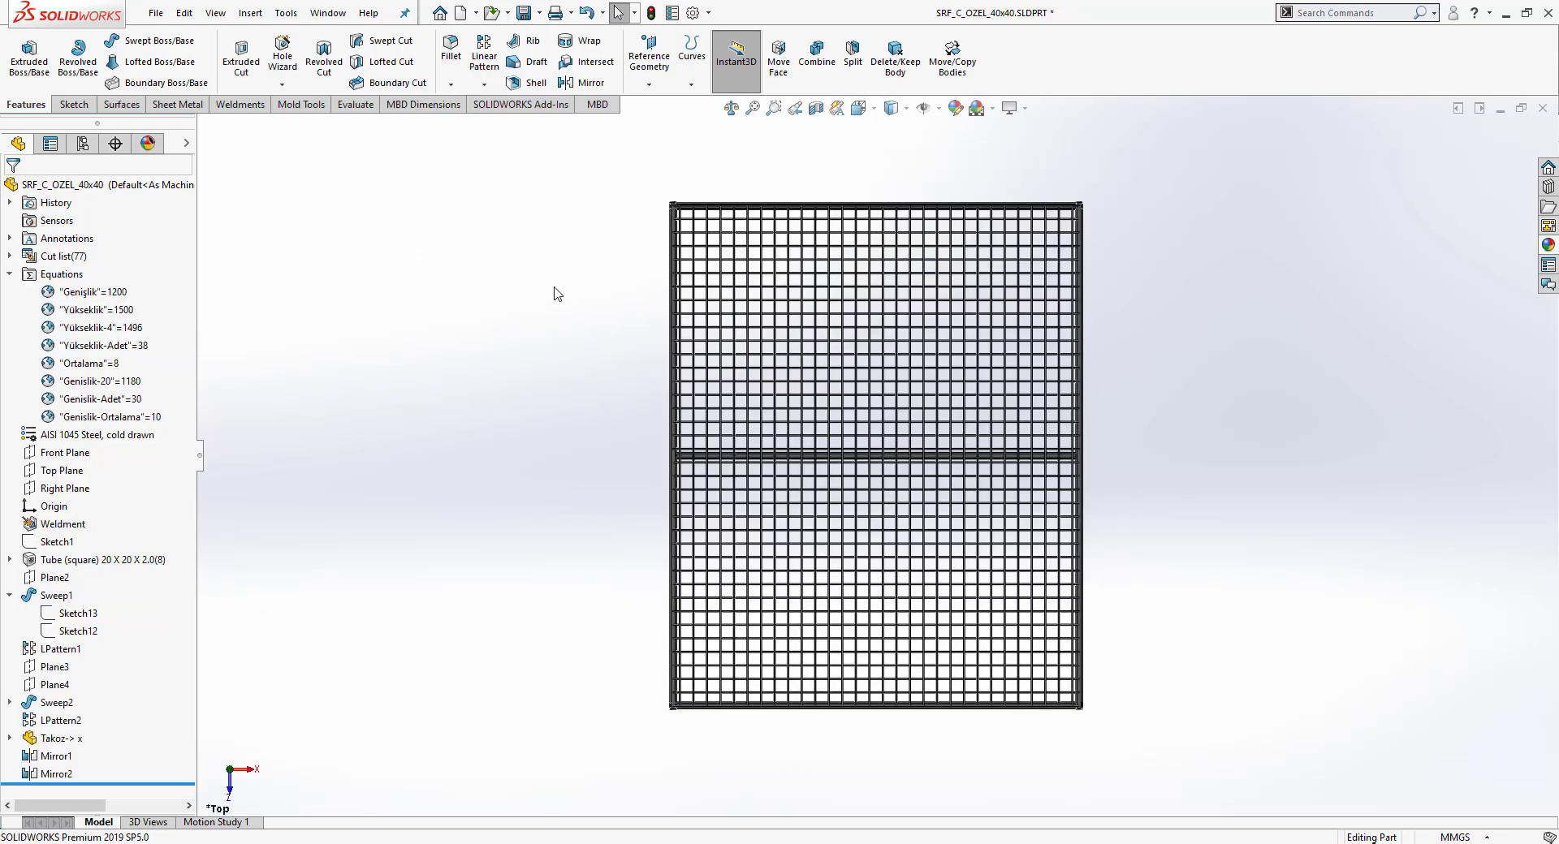
{"action": "key", "text": "f"}
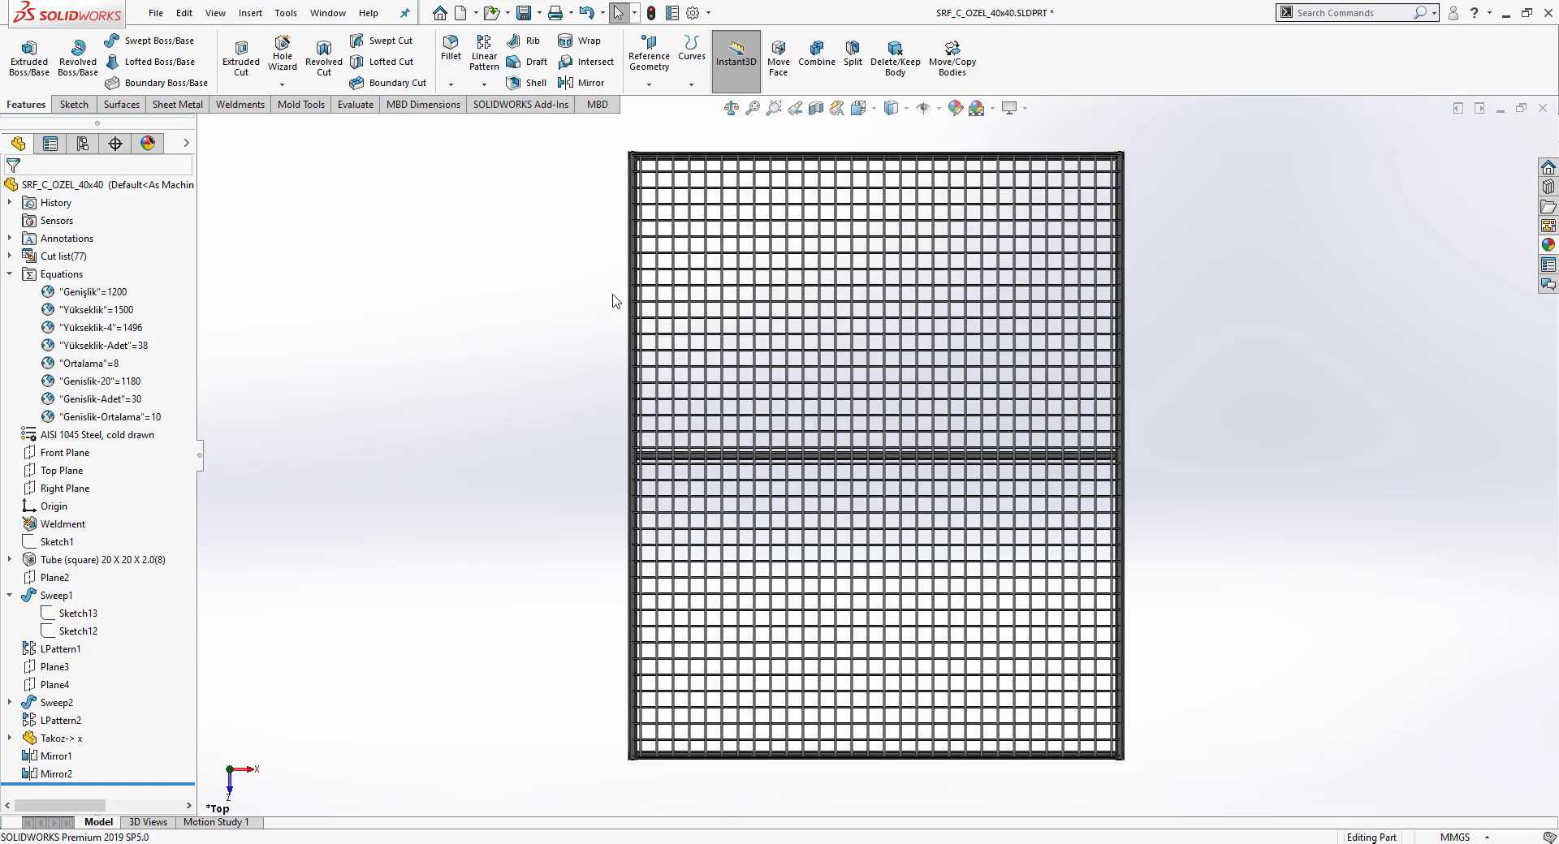
{"action": "key", "text": "ctrl+n"}
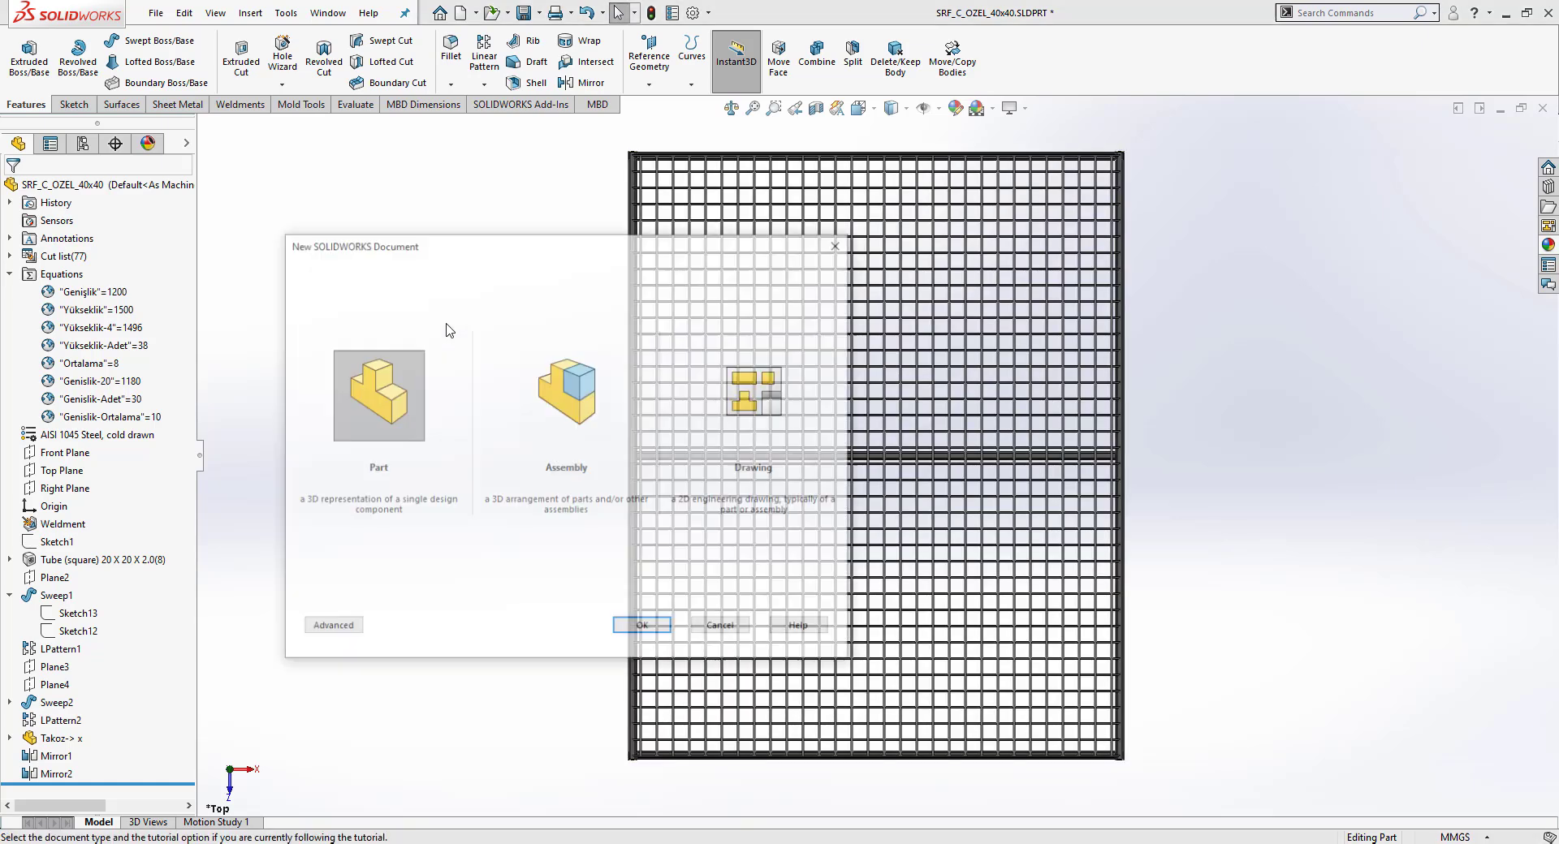
{"action": "left_click", "coordinate": [634, 627]}
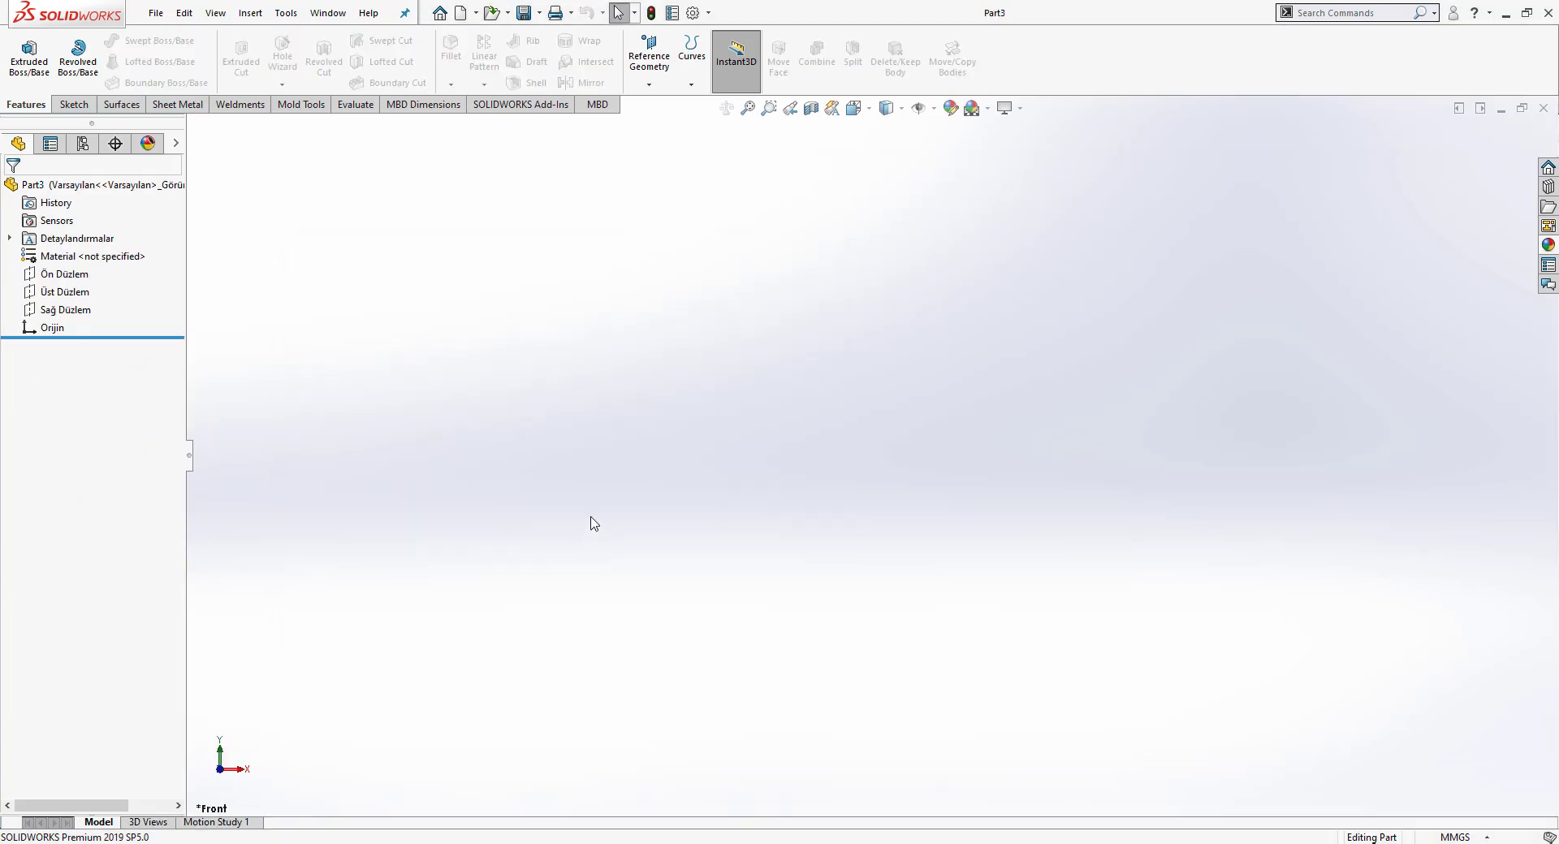
Step: Sketch a center rectangle about 57 mm wide and 128 mm high on the front plane (Ön Düzlem), centred on the origin
{"action": "left_click", "coordinate": [65, 274]}
{"action": "left_click", "coordinate": [82, 243]}
{"action": "key", "text": "s"}
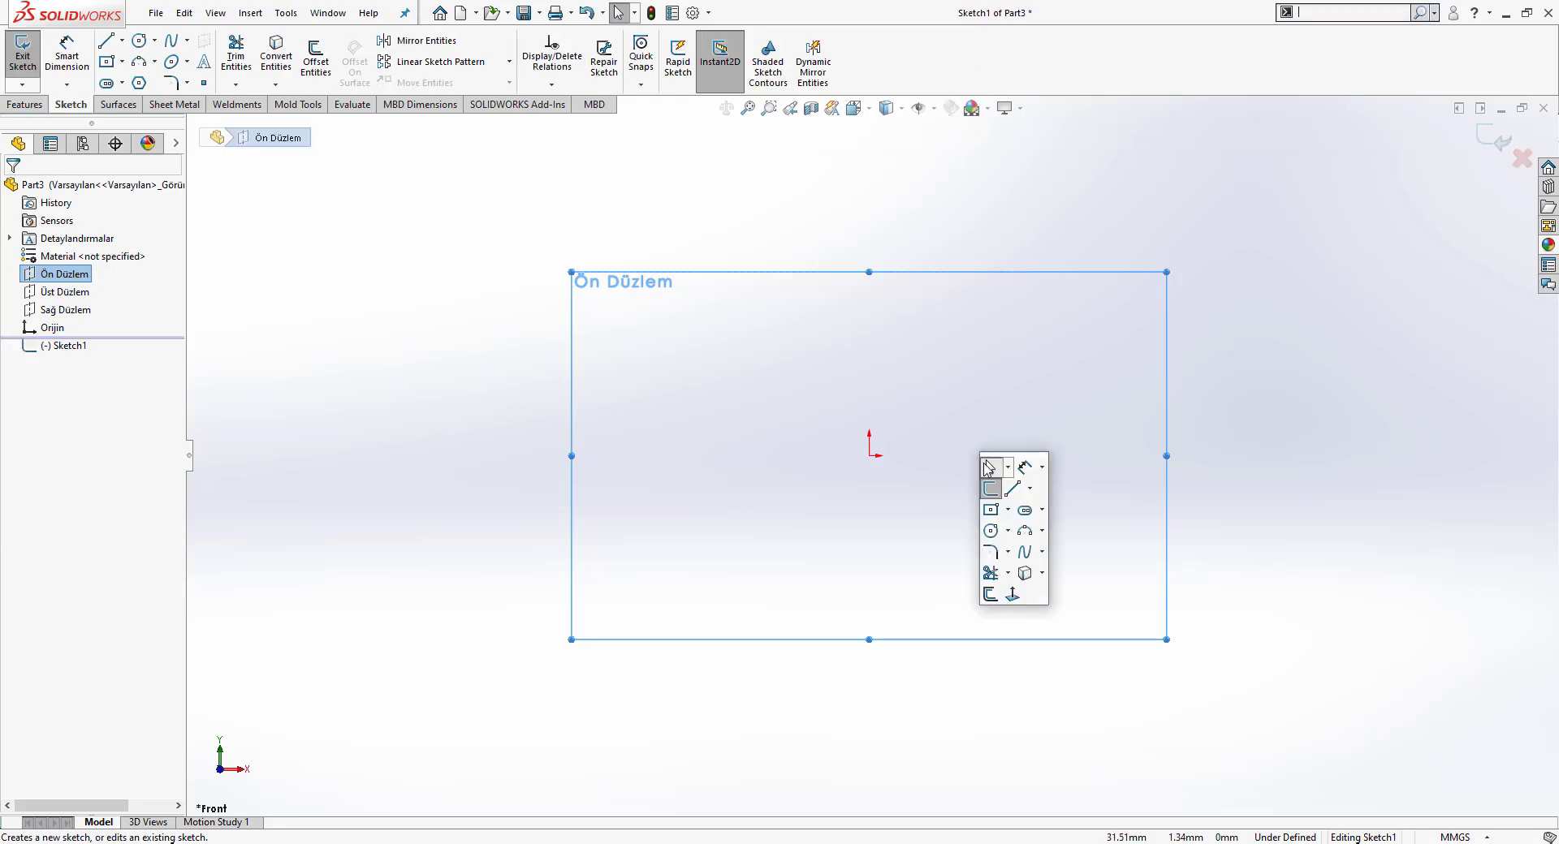
{"action": "left_click", "coordinate": [990, 512]}
{"action": "left_click", "coordinate": [869, 456]}
{"action": "left_click", "coordinate": [965, 671]}
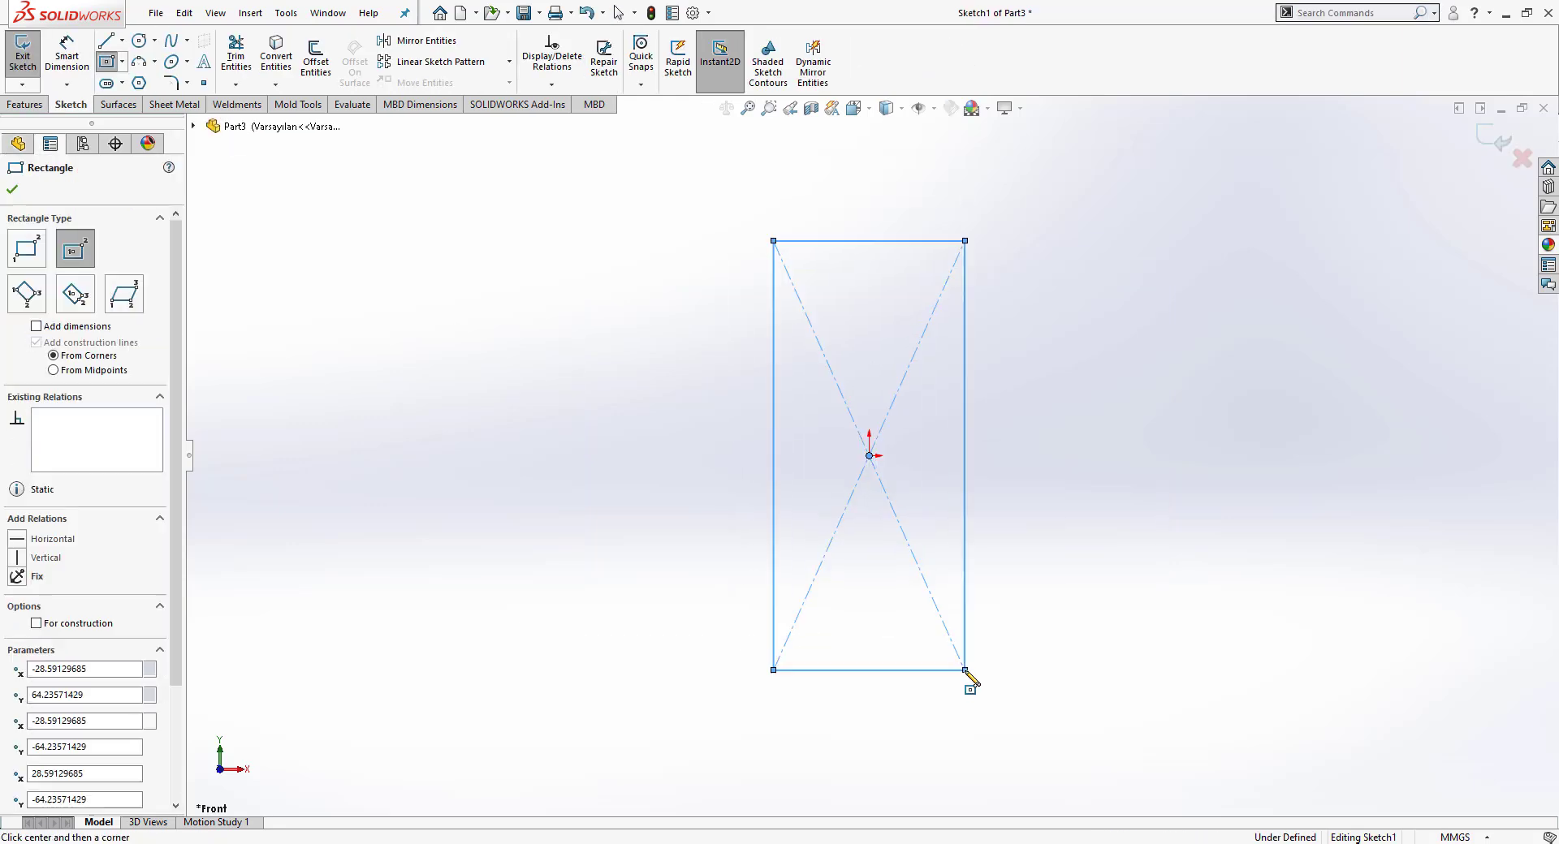
{"action": "right_click", "coordinate": [970, 682]}
{"action": "left_click", "coordinate": [1003, 687]}
Step: Draw a horizontal line through the origin joining the midpoints of the rectangle's two vertical sides
{"action": "key", "text": "l"}
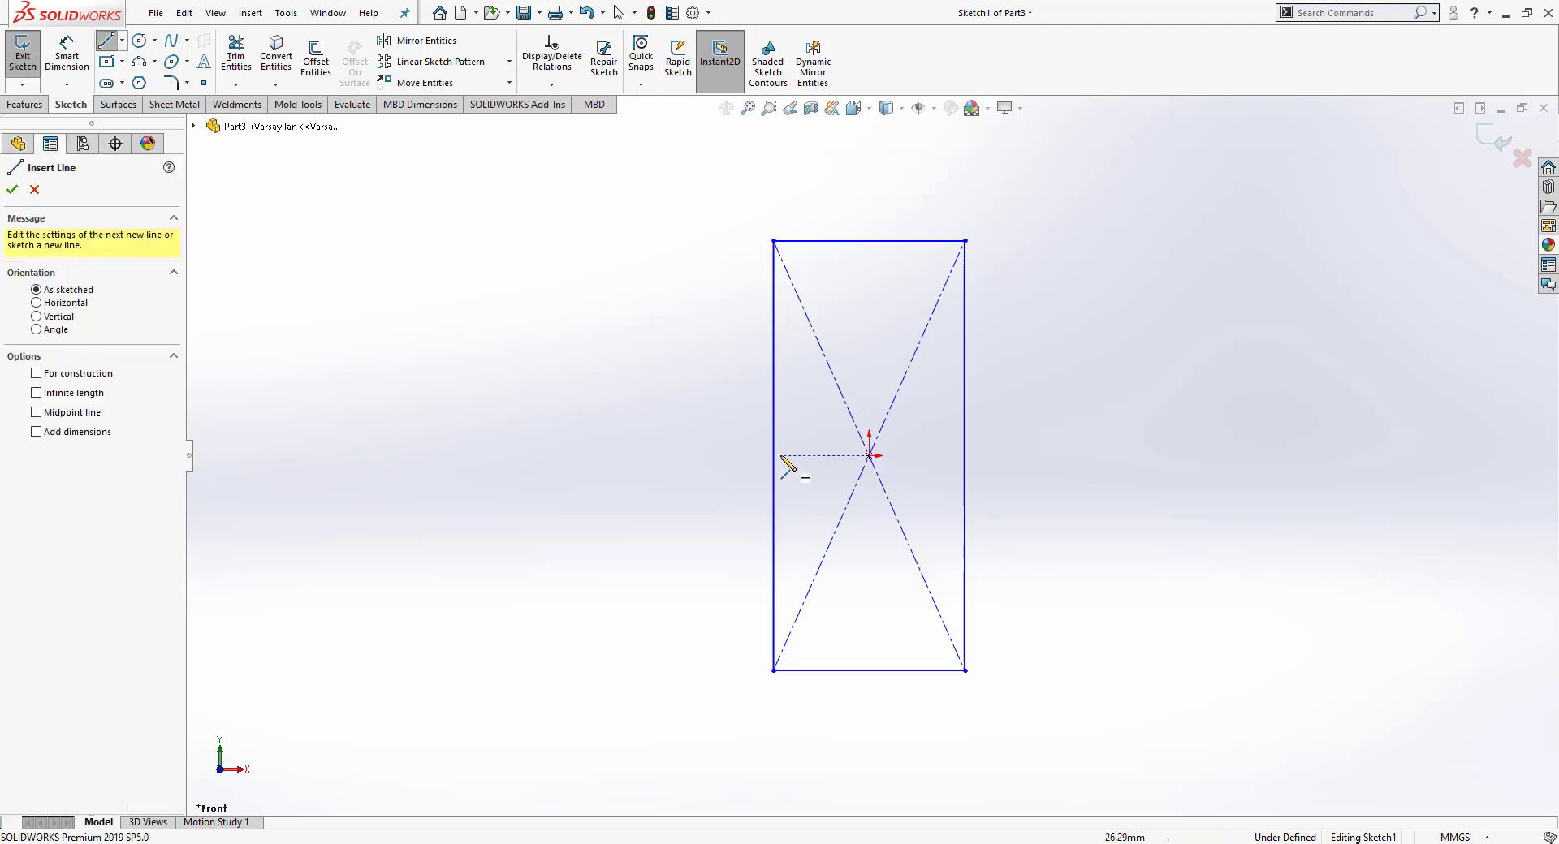
{"action": "left_click", "coordinate": [773, 455]}
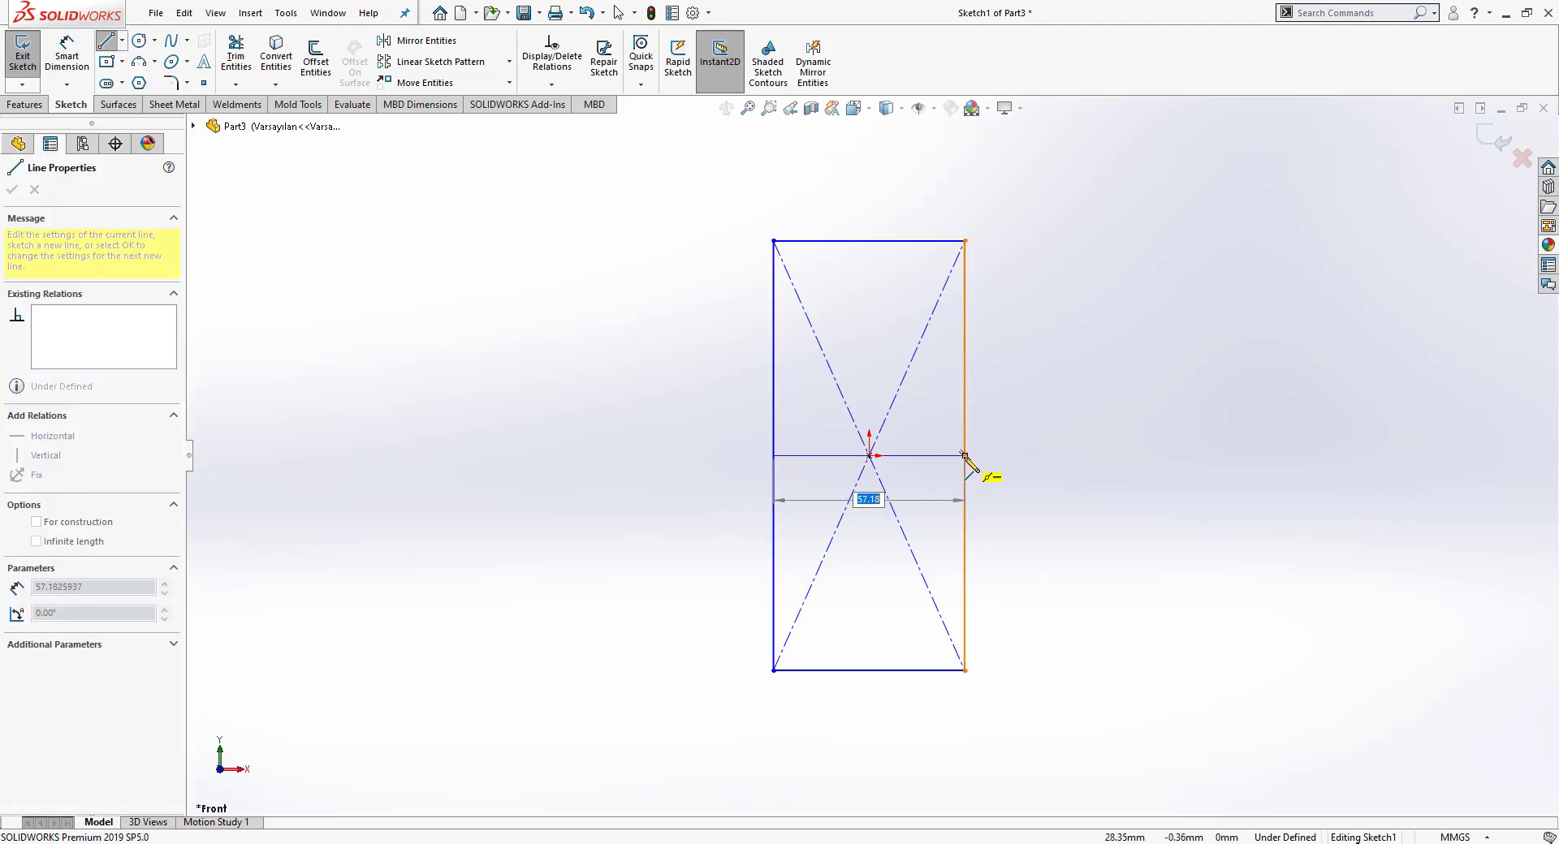
{"action": "left_click", "coordinate": [965, 456]}
{"action": "right_click", "coordinate": [967, 456]}
{"action": "left_click", "coordinate": [998, 466]}
Step: Dimension the rectangle's width with a new global variable X set to 100 mm
{"action": "key", "text": "d"}
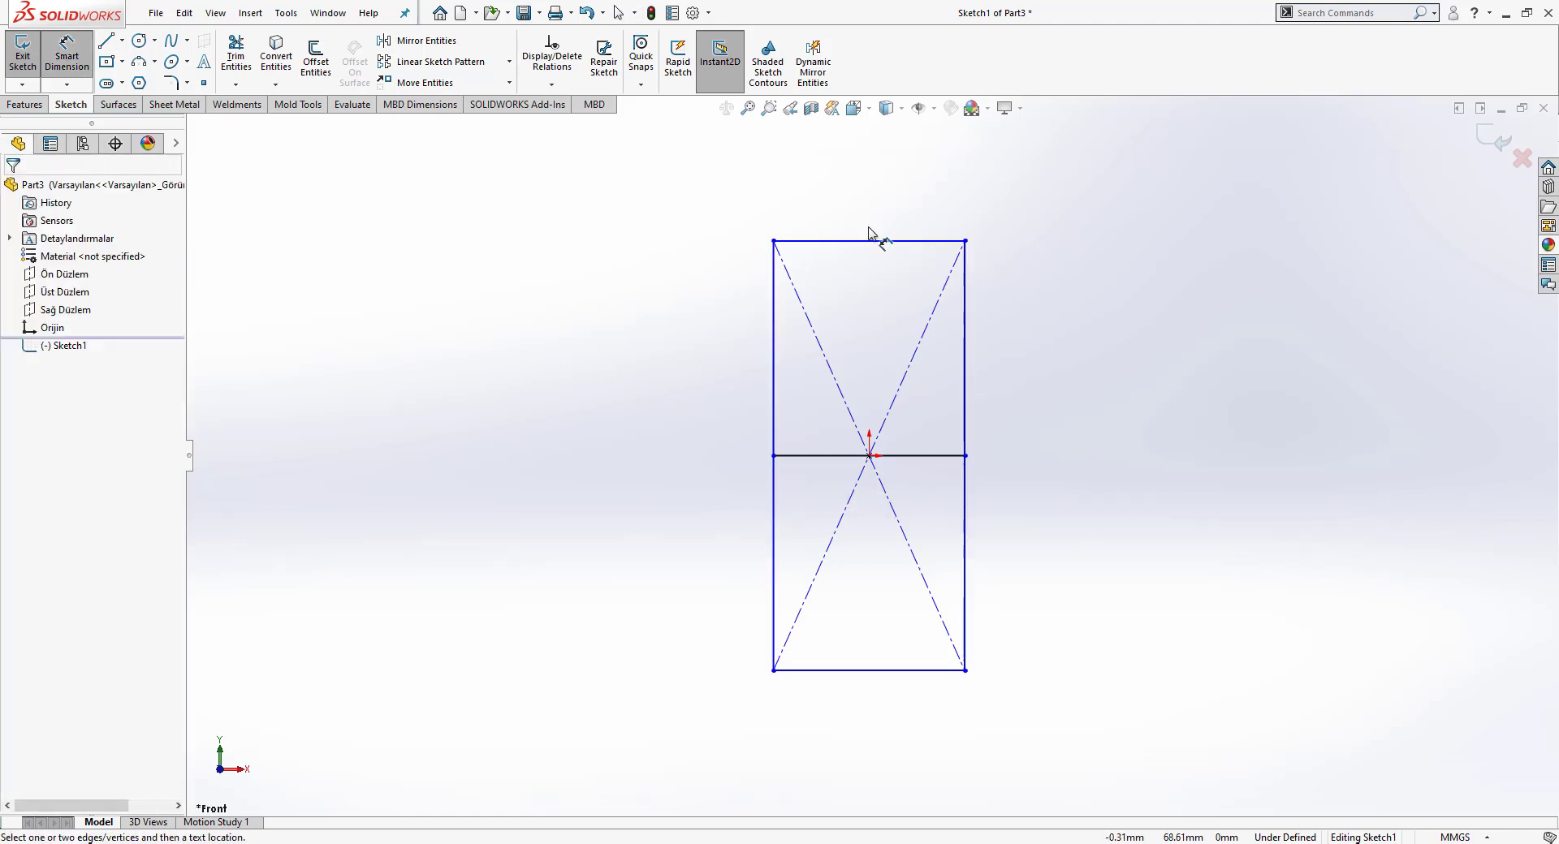
{"action": "left_click", "coordinate": [861, 240]}
{"action": "left_click", "coordinate": [854, 226]}
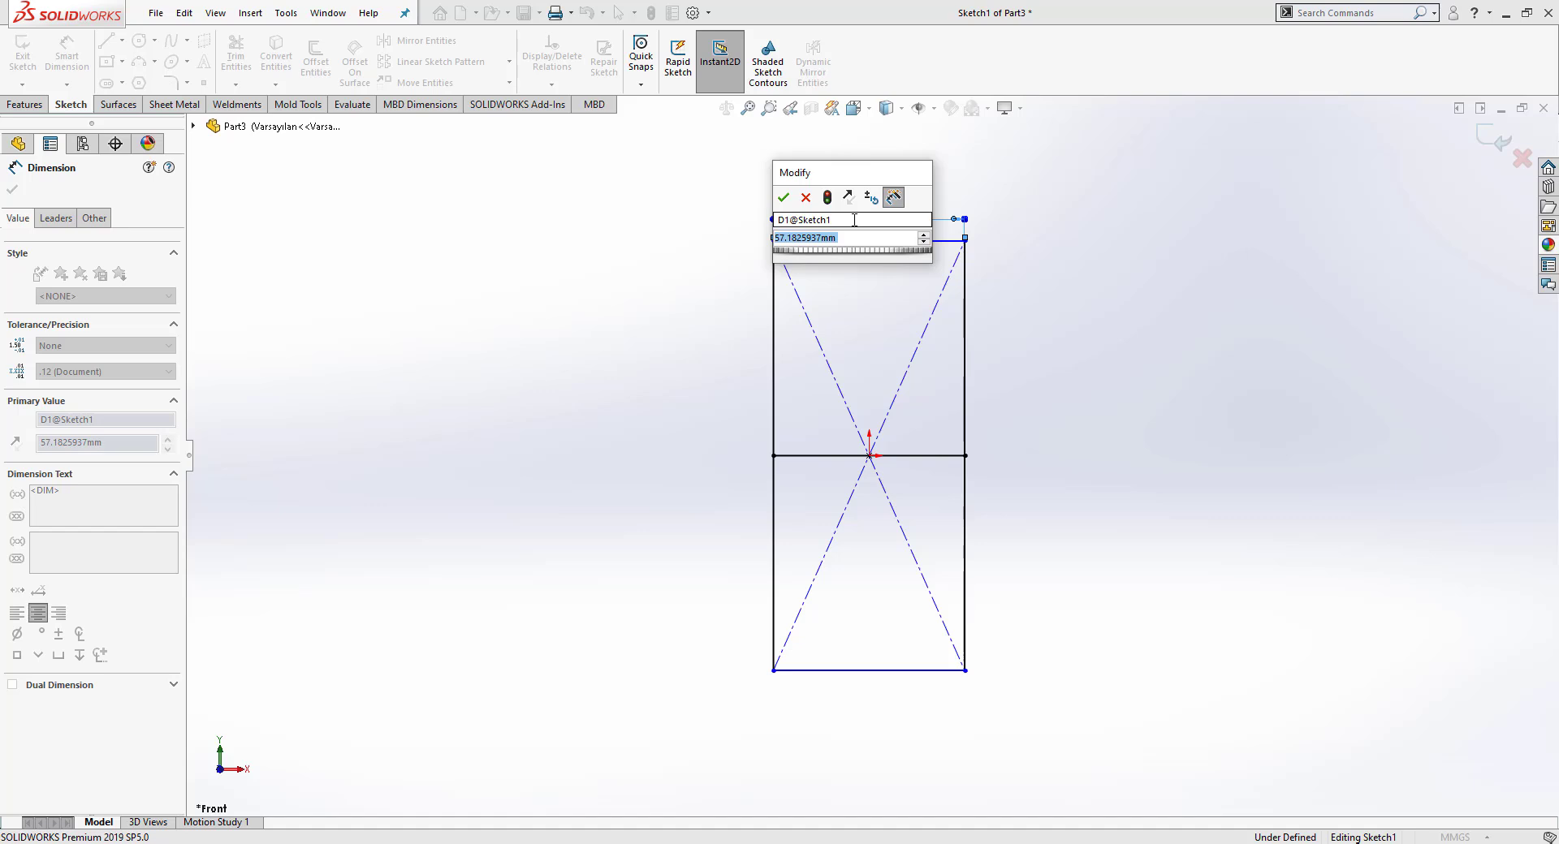
{"action": "type", "text": "="}
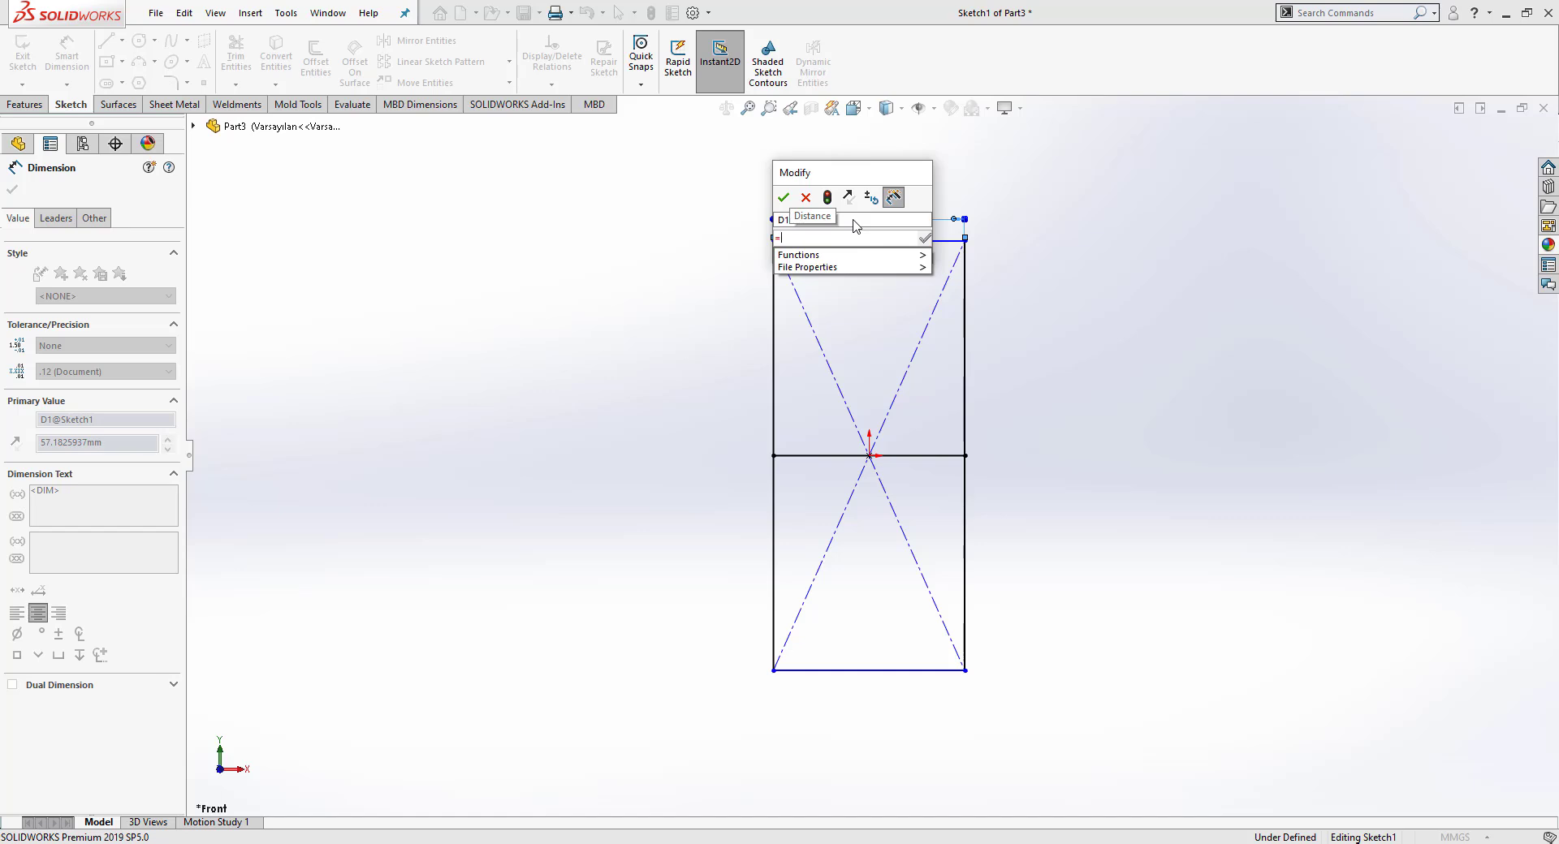
{"action": "left_click", "coordinate": [855, 220]}
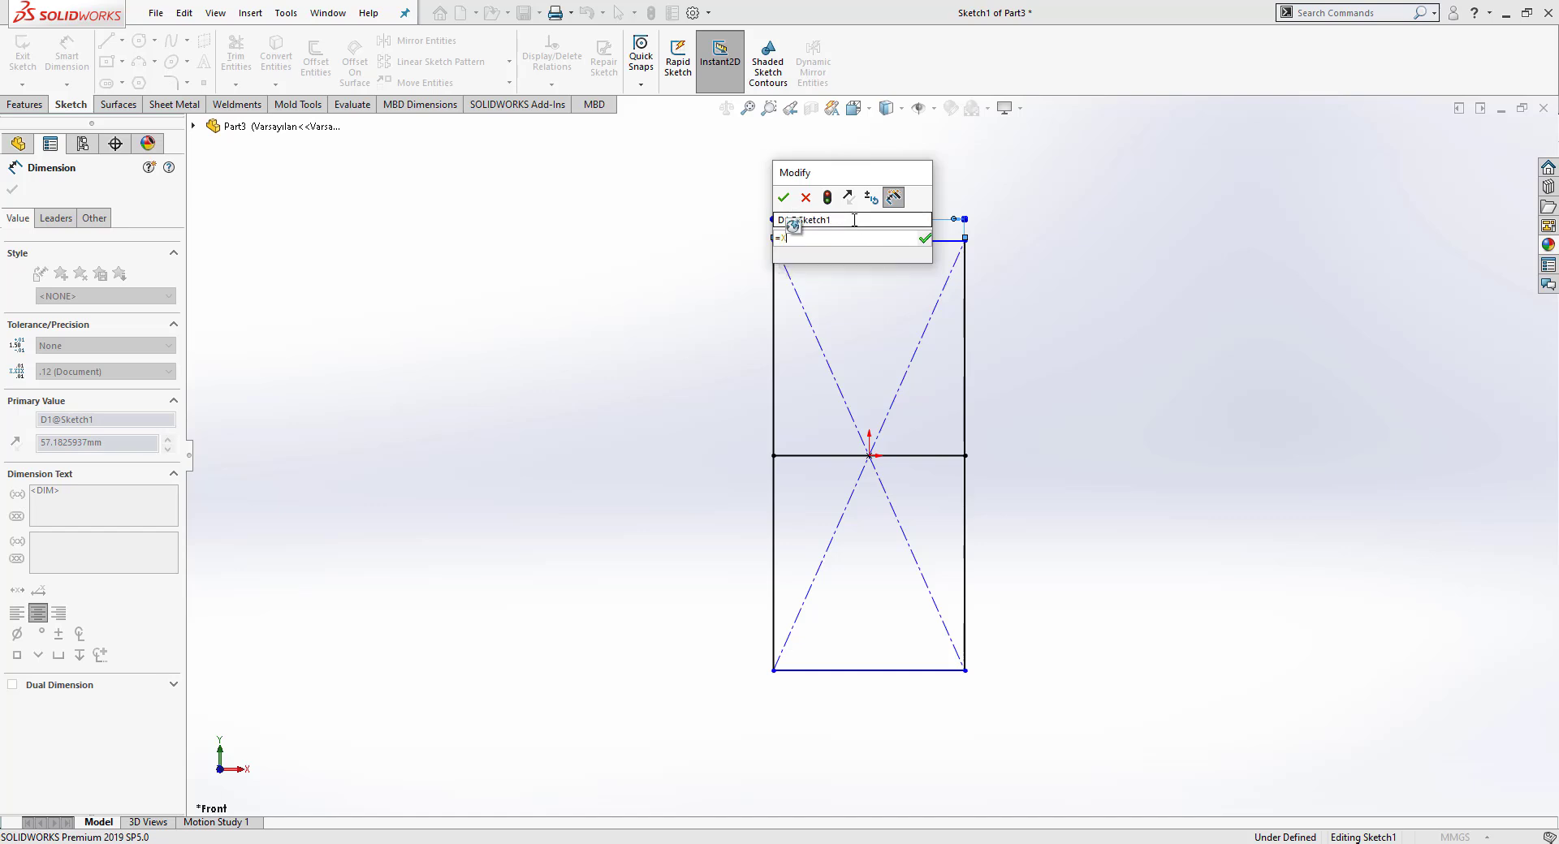
{"action": "left_click", "coordinate": [794, 228]}
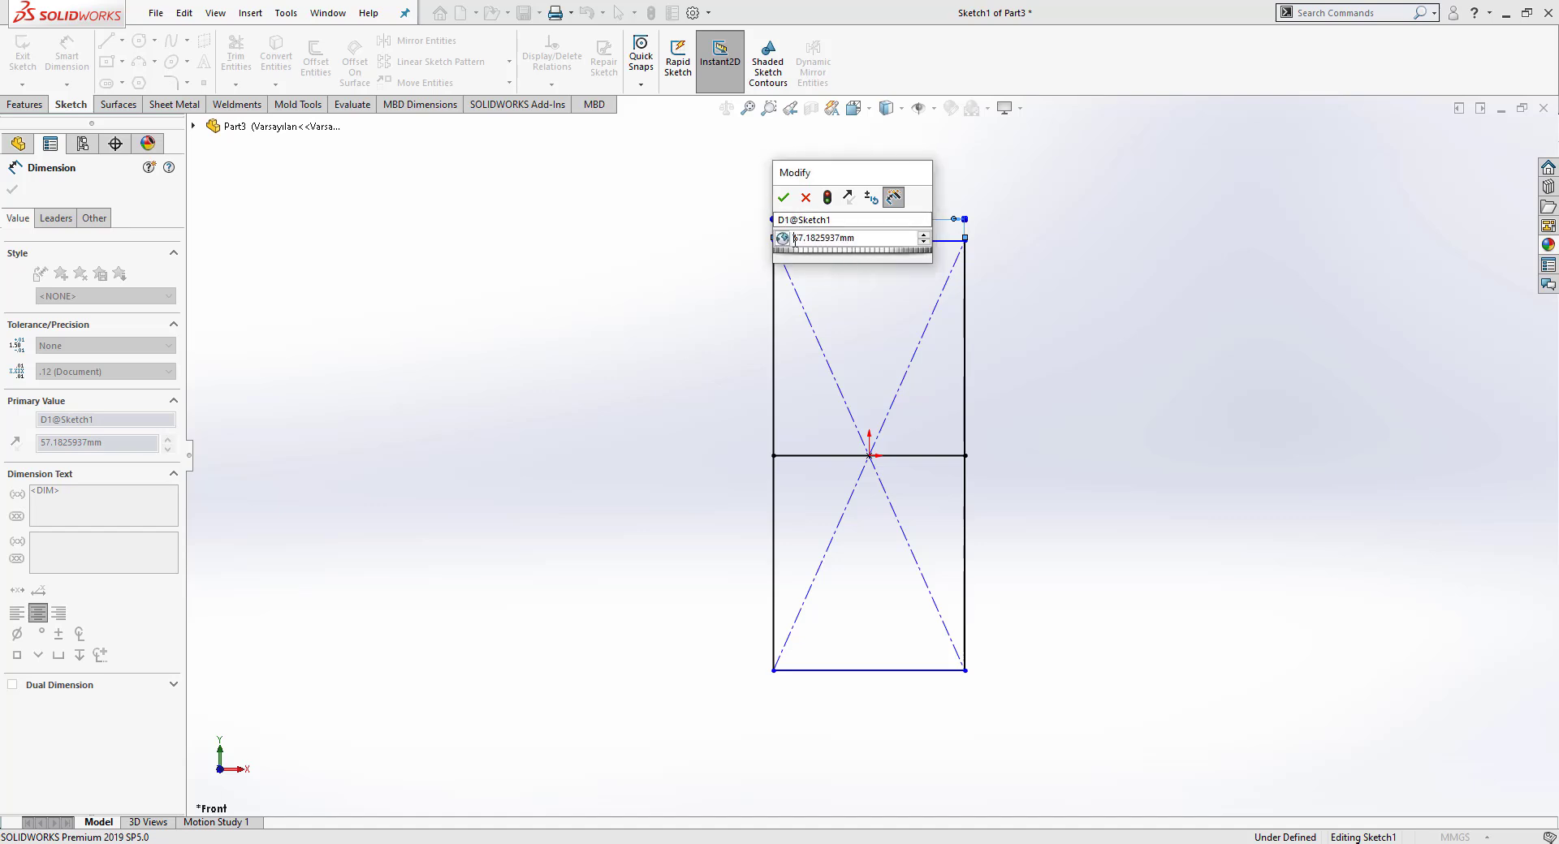
{"action": "left_click_drag", "start_coordinate": [794, 238], "coordinate": [872, 245]}
{"action": "type", "text": "100.00mm"}
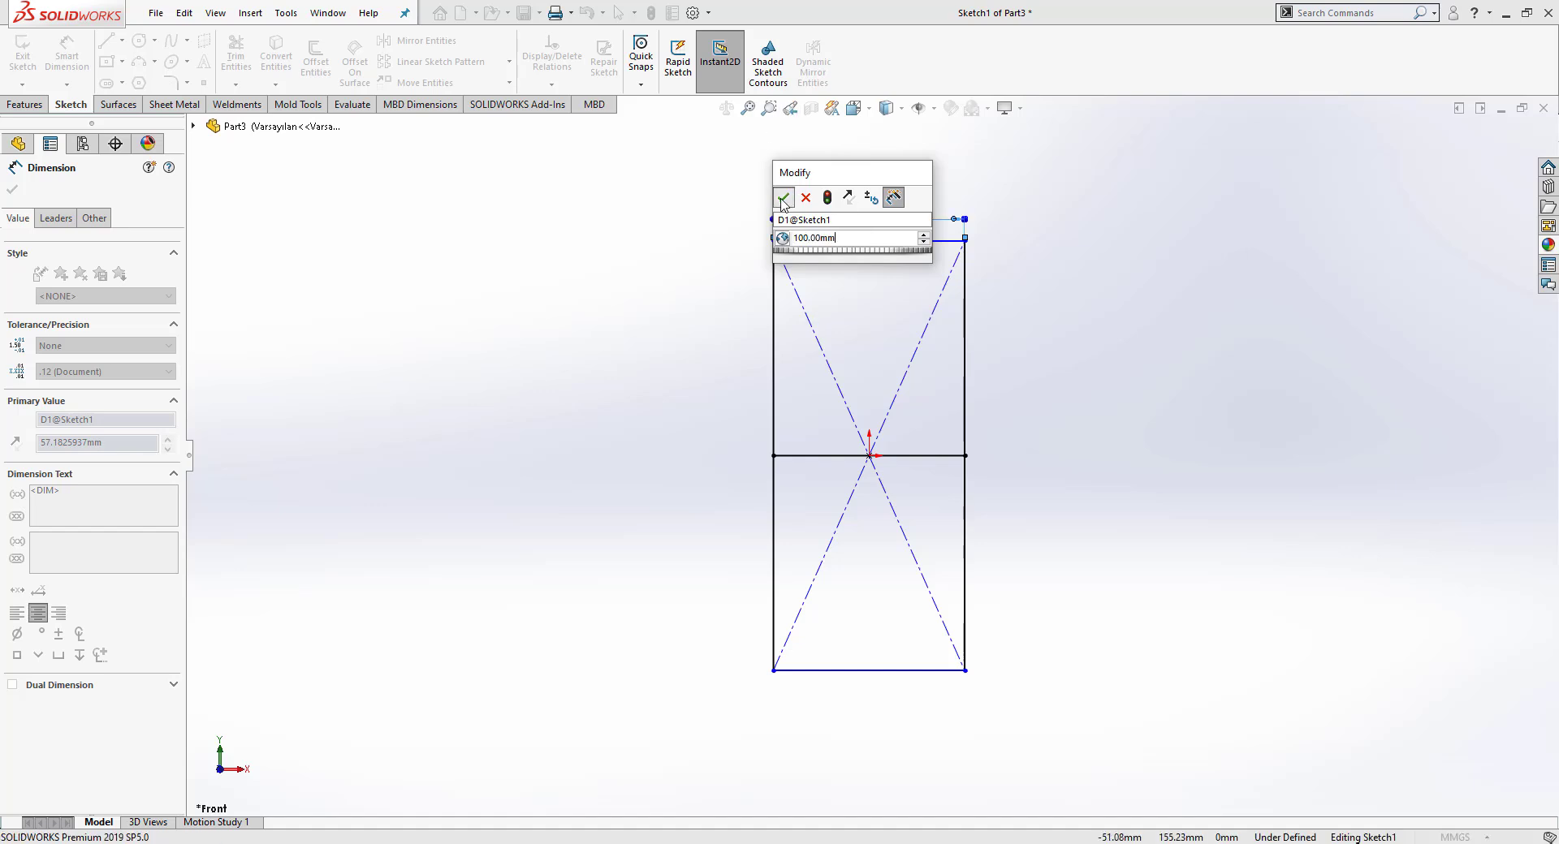
{"action": "left_click", "coordinate": [784, 200]}
{"action": "key", "text": "Escape"}
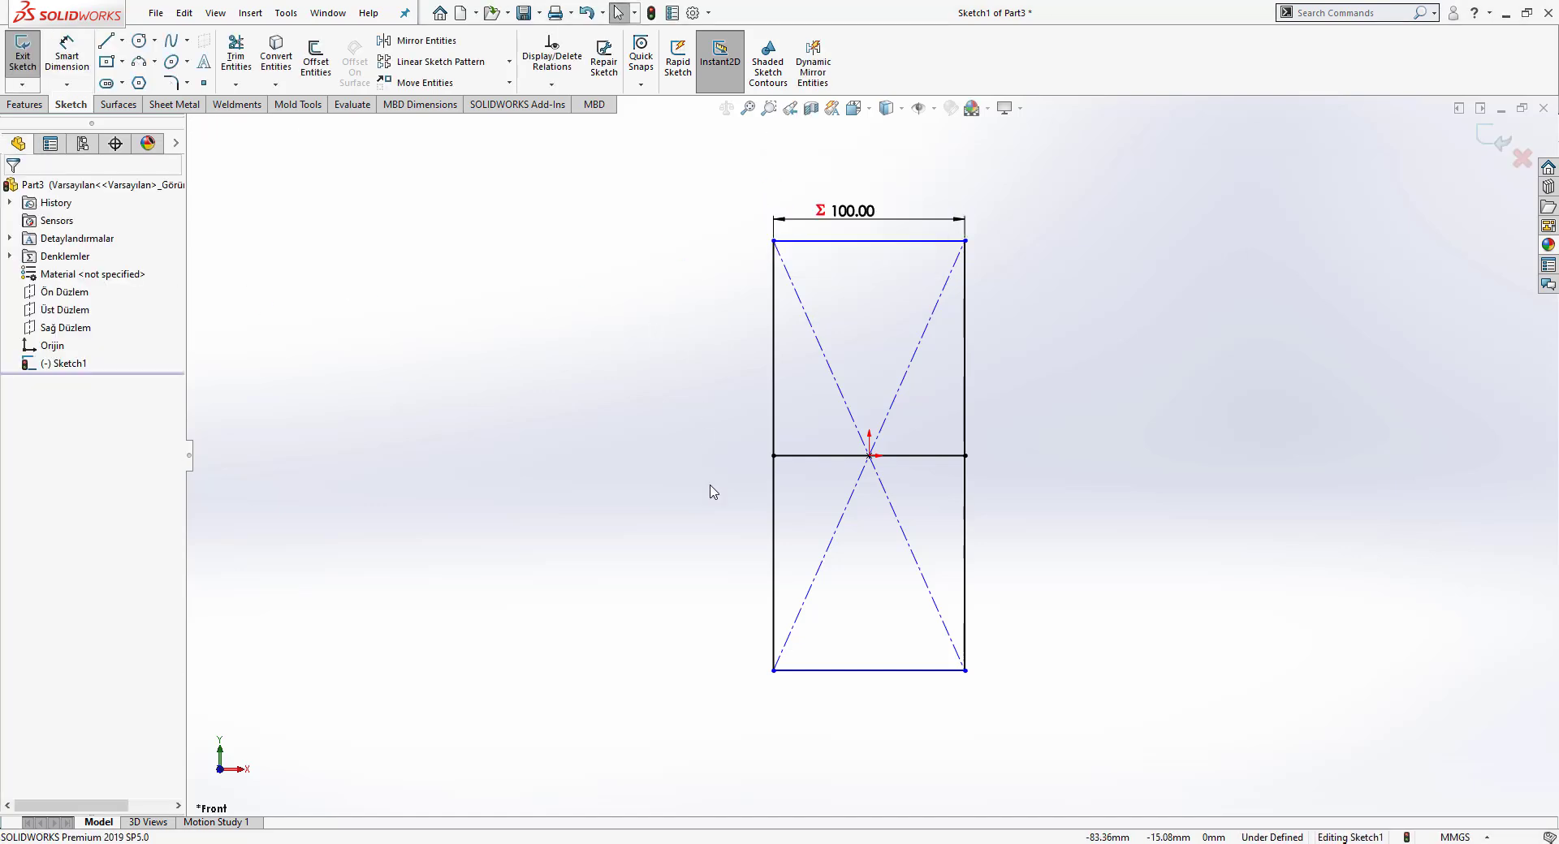
Step: Dimension the rectangle's height with a new global variable Y set to 1200 mm
{"action": "right_click_drag", "start_coordinate": [710, 485], "coordinate": [719, 224]}
{"action": "left_click", "coordinate": [774, 349]}
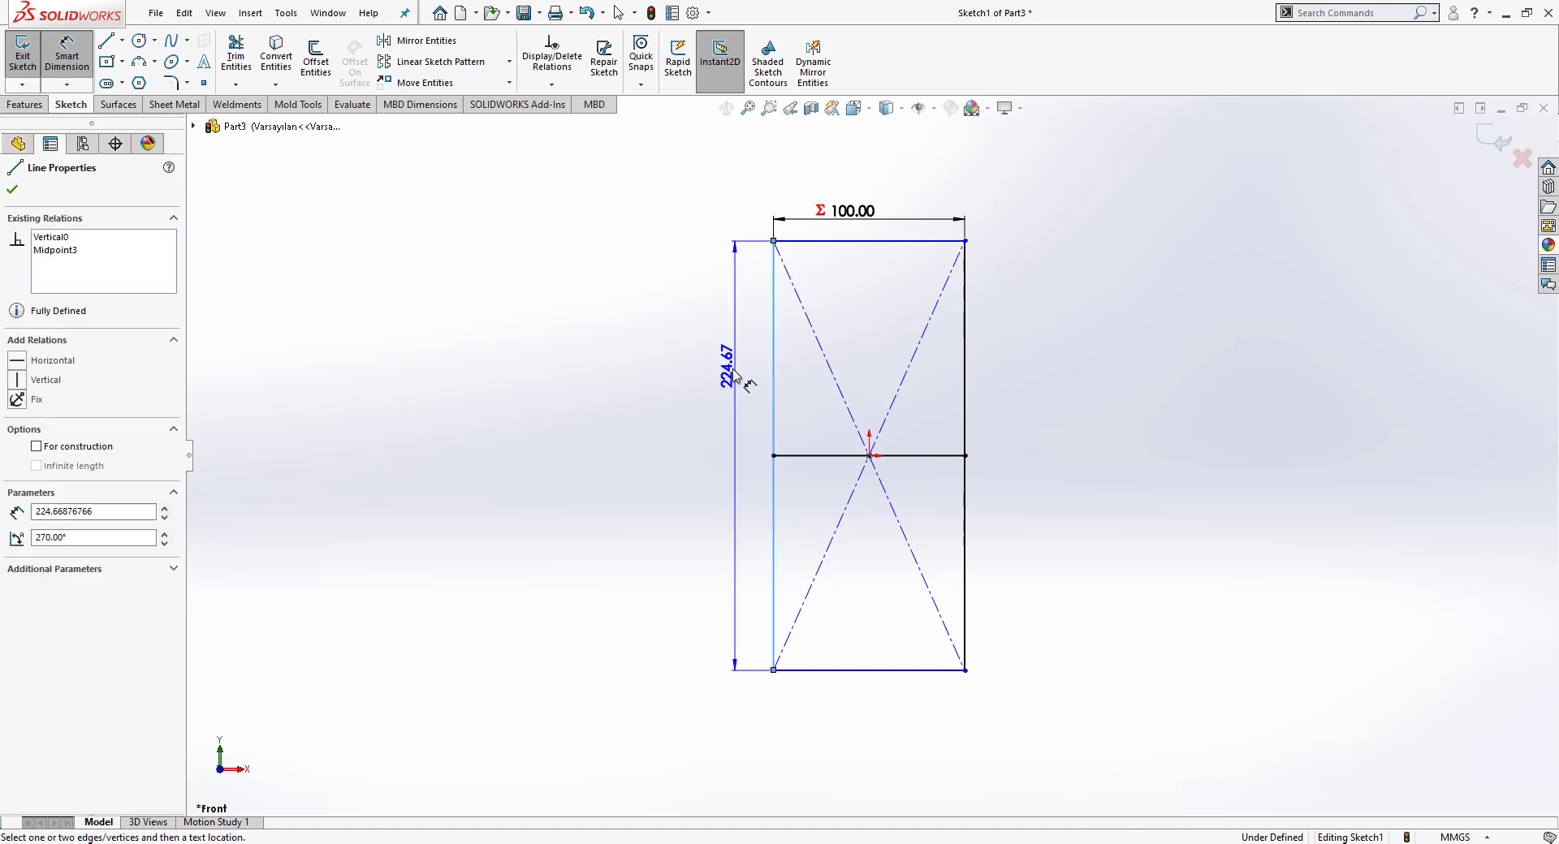
{"action": "left_click", "coordinate": [723, 389]}
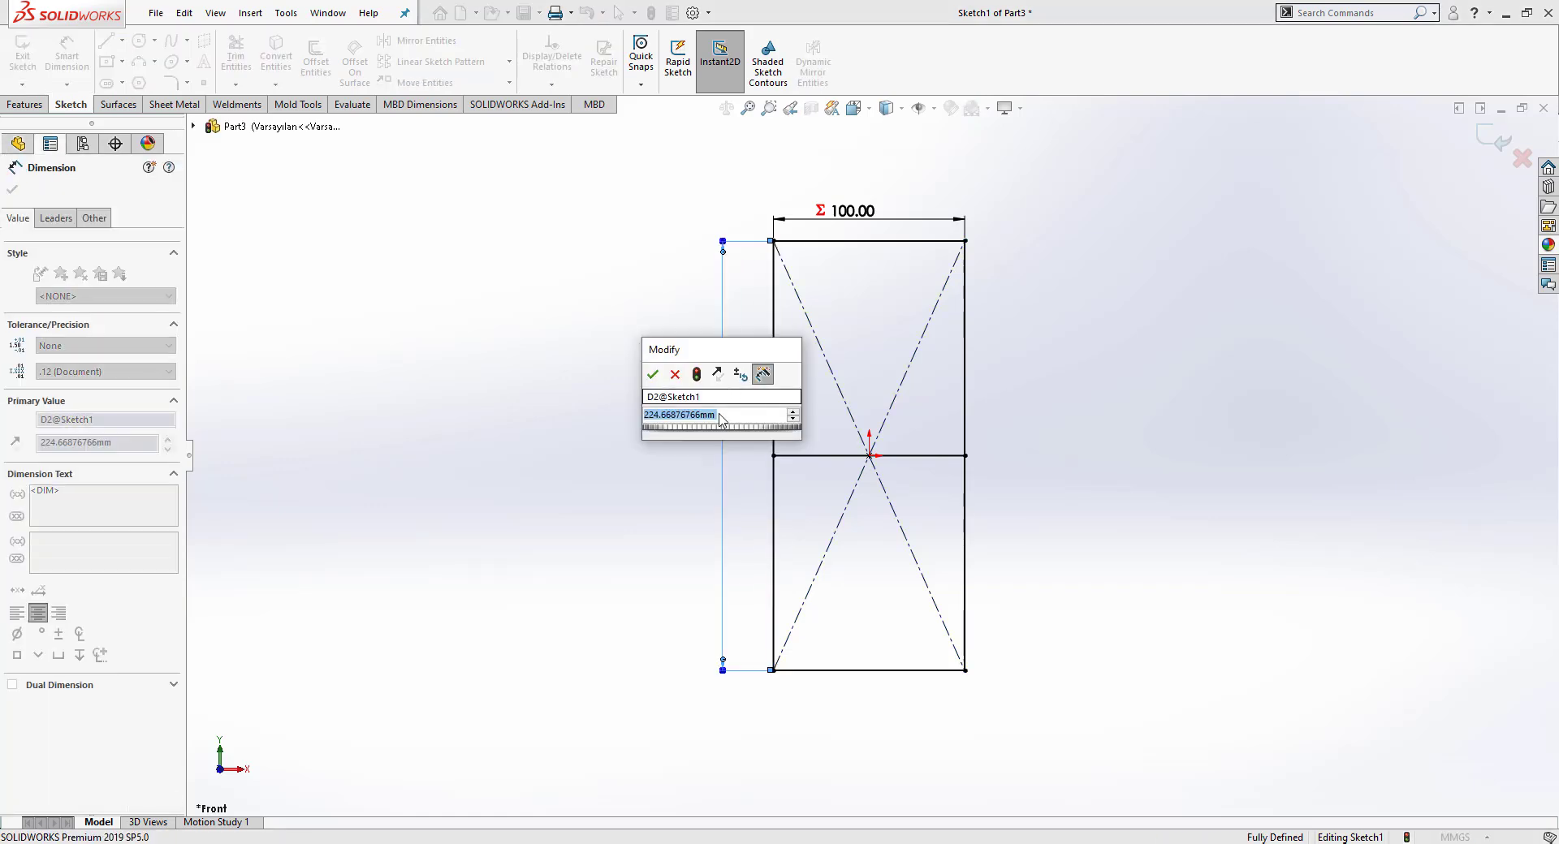
{"action": "type", "text": "="}
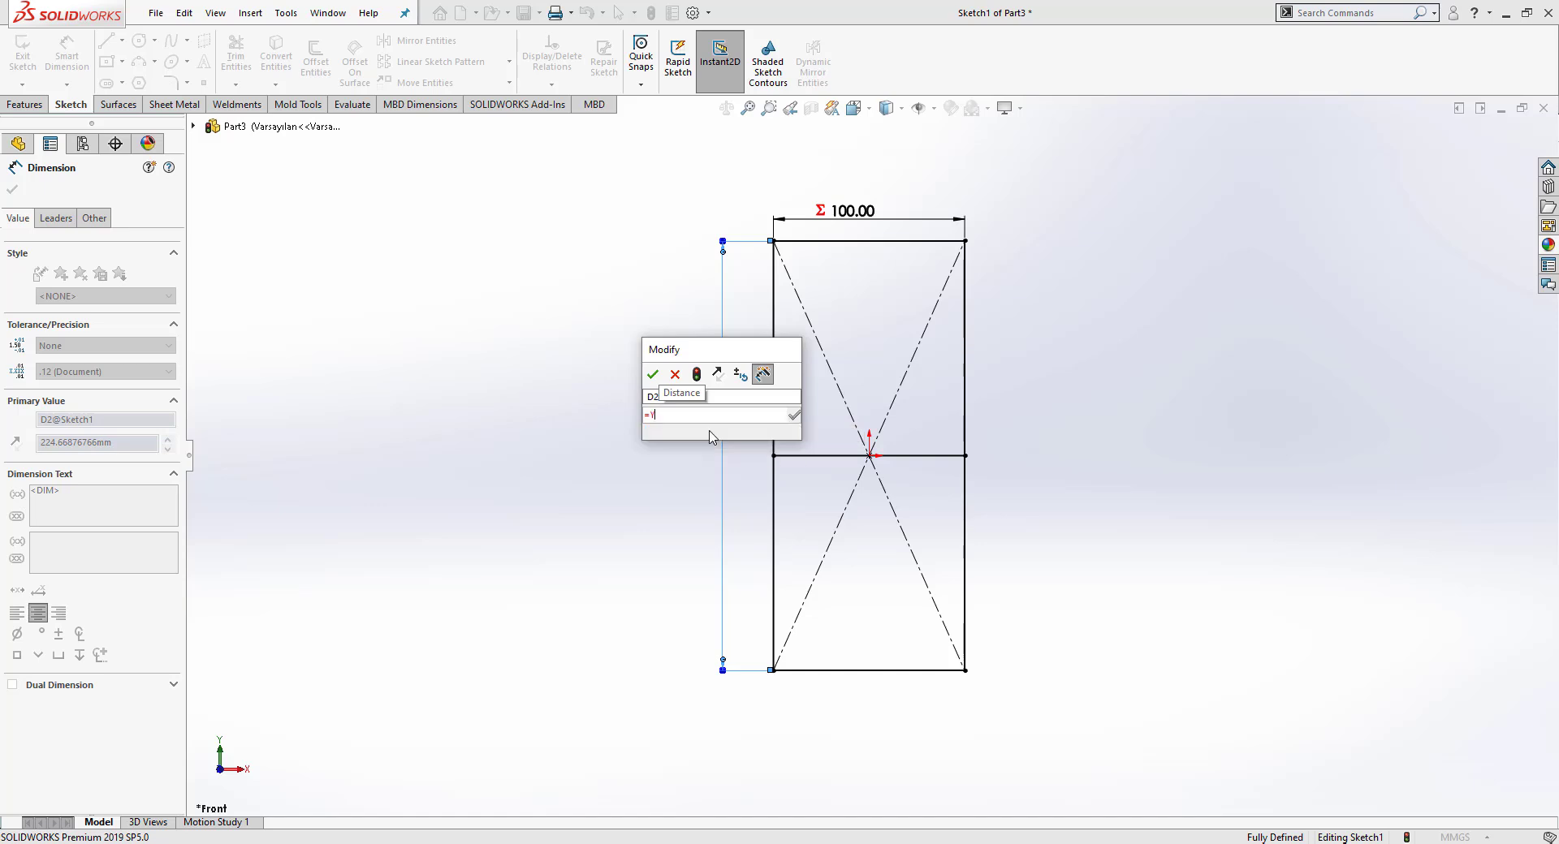
{"action": "type", "text": "Y"}
{"action": "left_click", "coordinate": [662, 405]}
{"action": "double_click", "coordinate": [739, 414]}
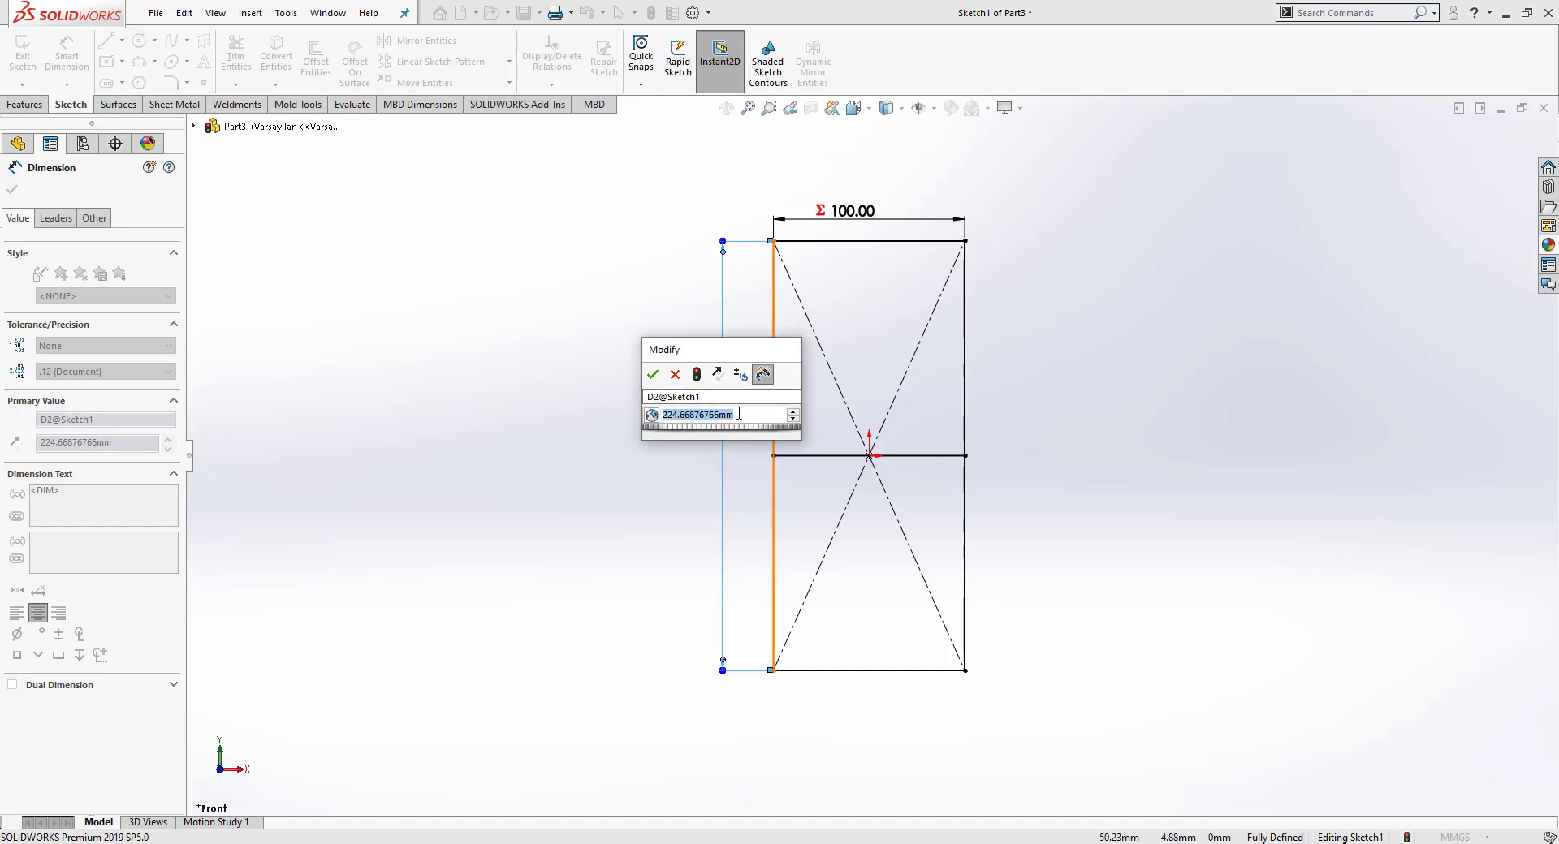
{"action": "type", "text": "1200.00mm"}
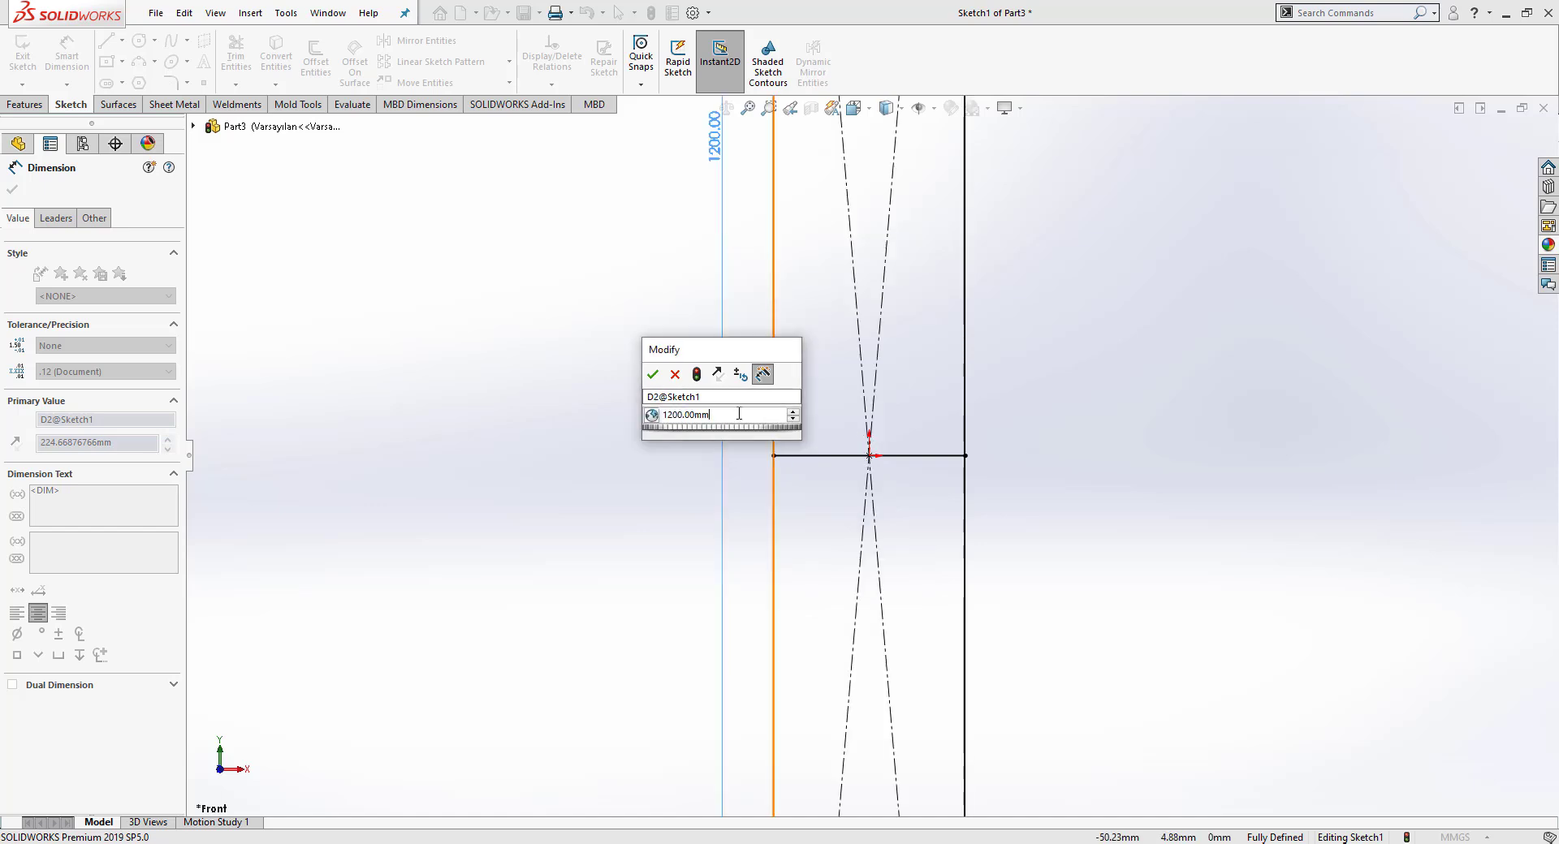
{"action": "left_click", "coordinate": [652, 374]}
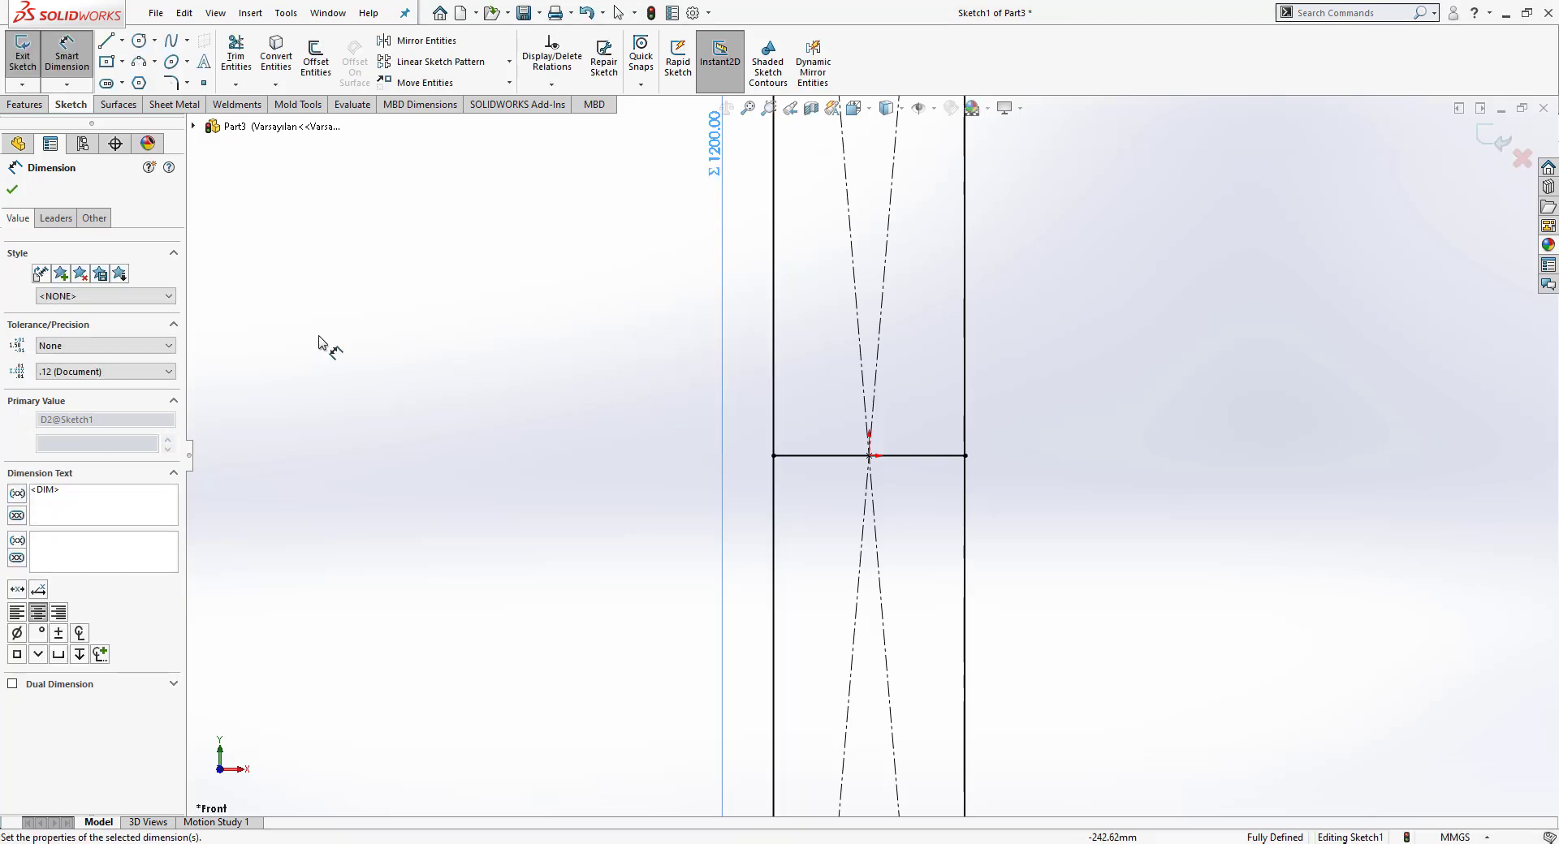
{"action": "left_click", "coordinate": [13, 190]}
{"action": "key", "text": "f"}
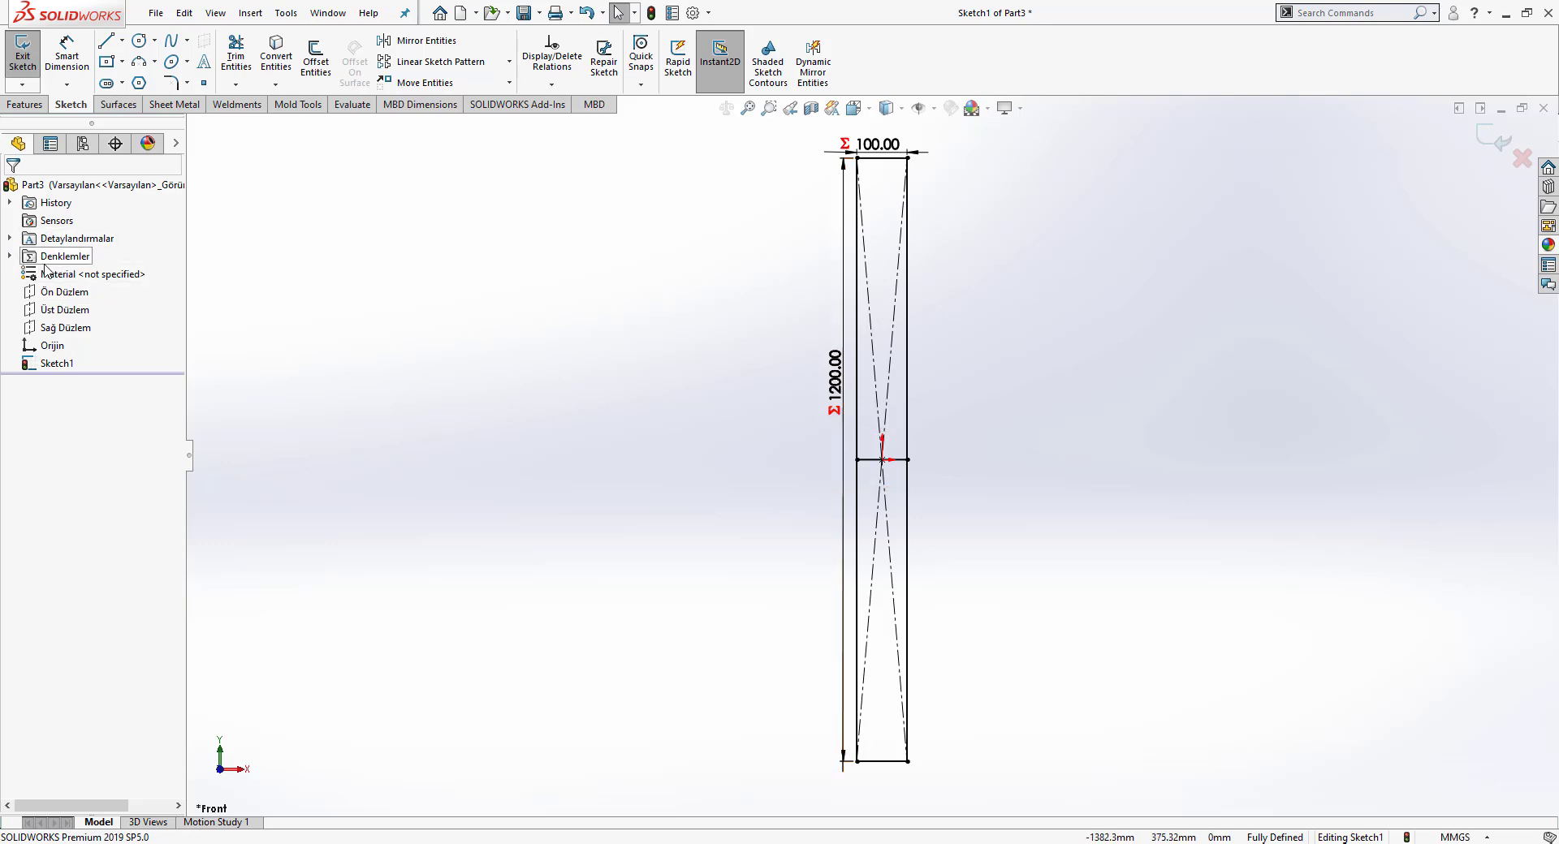
Step: Open the equation manager for Denklemler and set the global variable X to 1000
{"action": "left_click", "coordinate": [10, 257]}
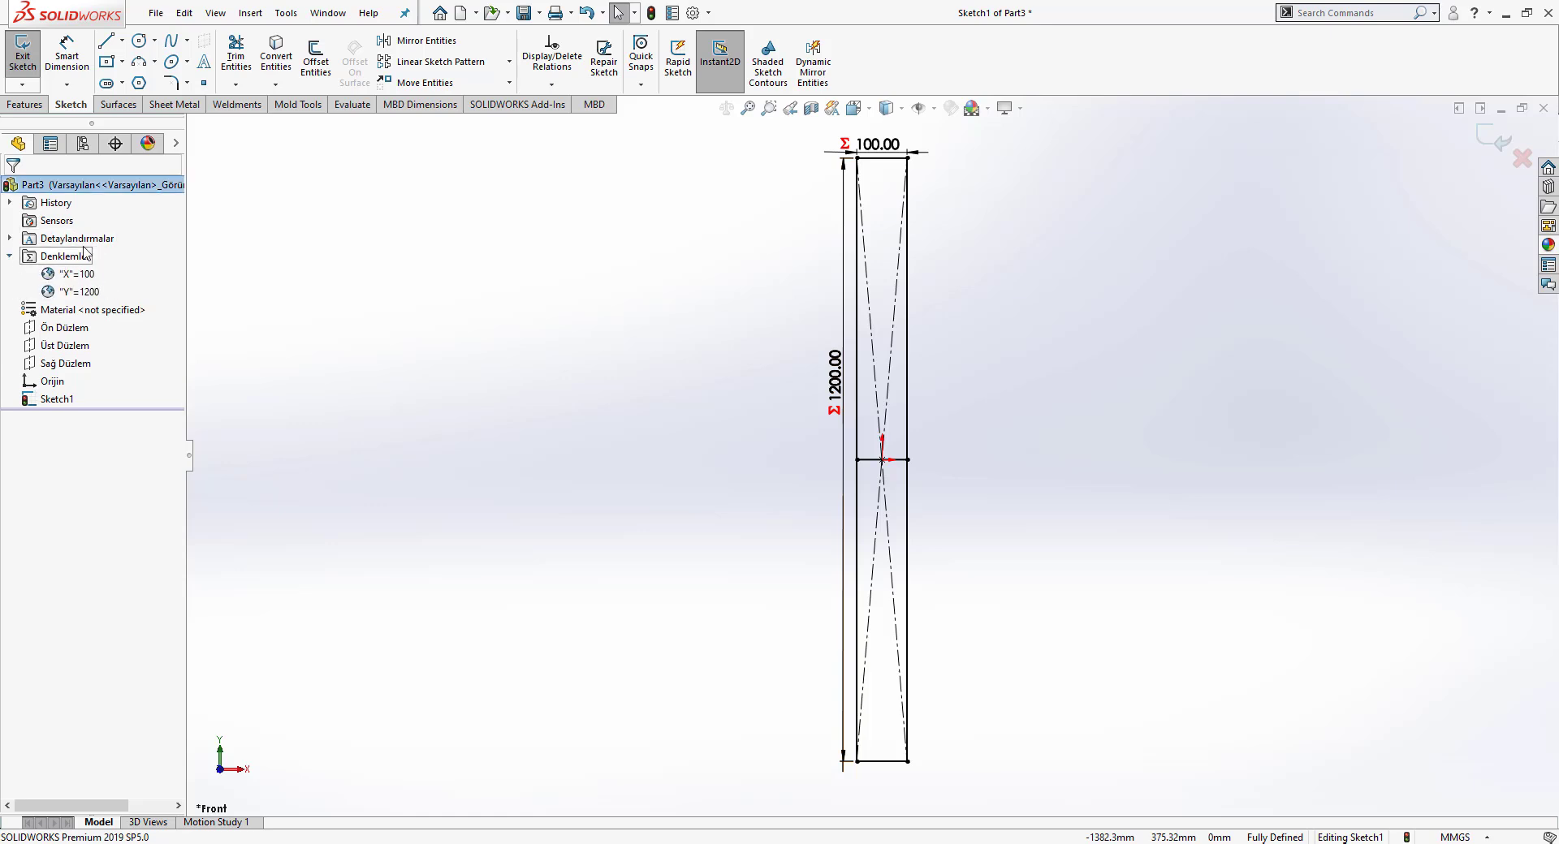
{"action": "right_click", "coordinate": [60, 262]}
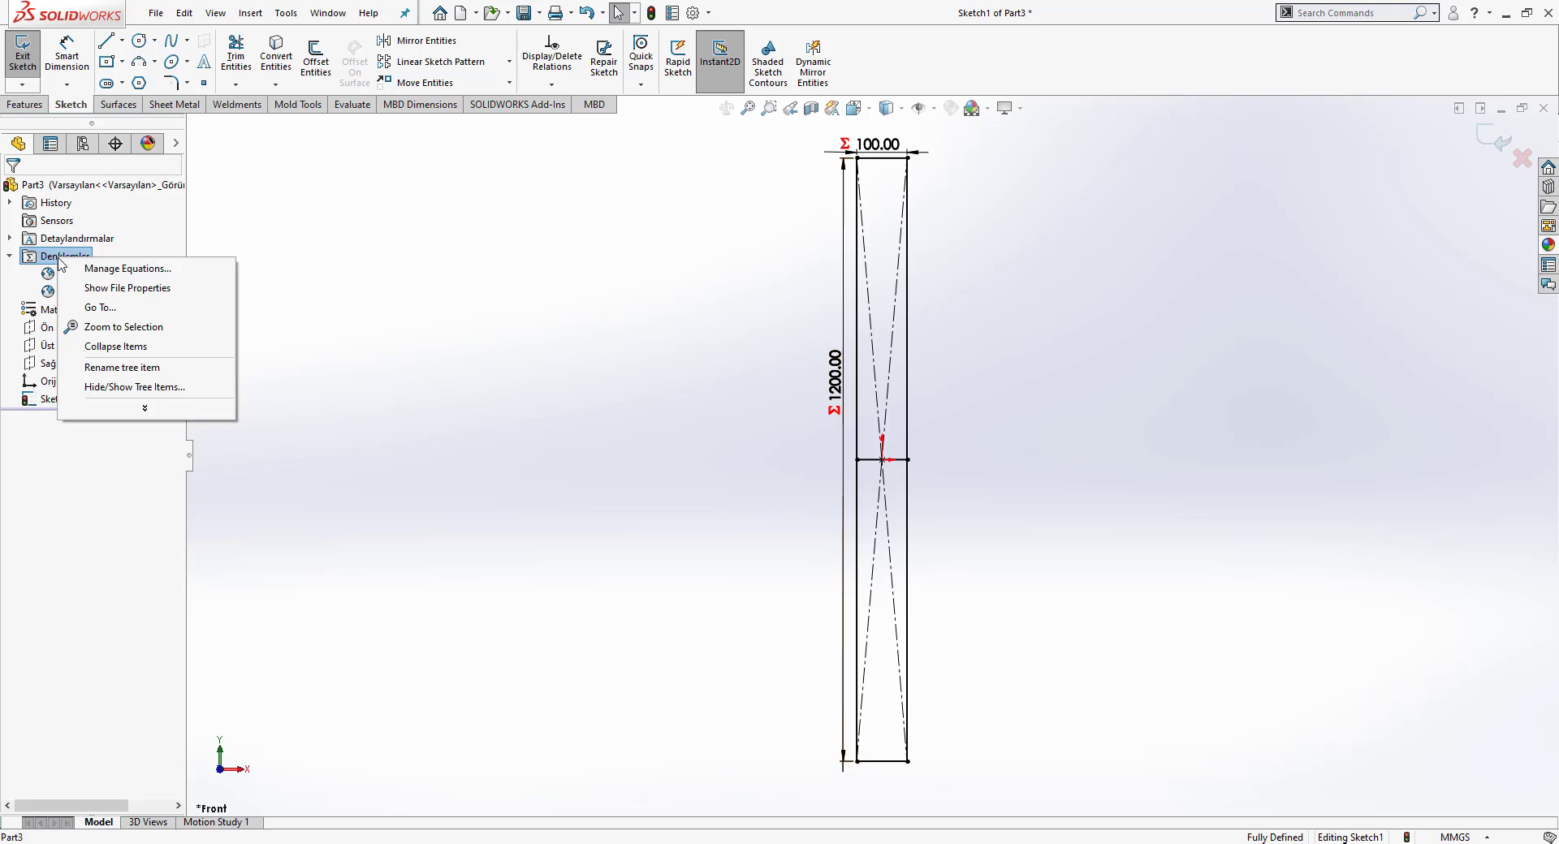
{"action": "left_click", "coordinate": [61, 261]}
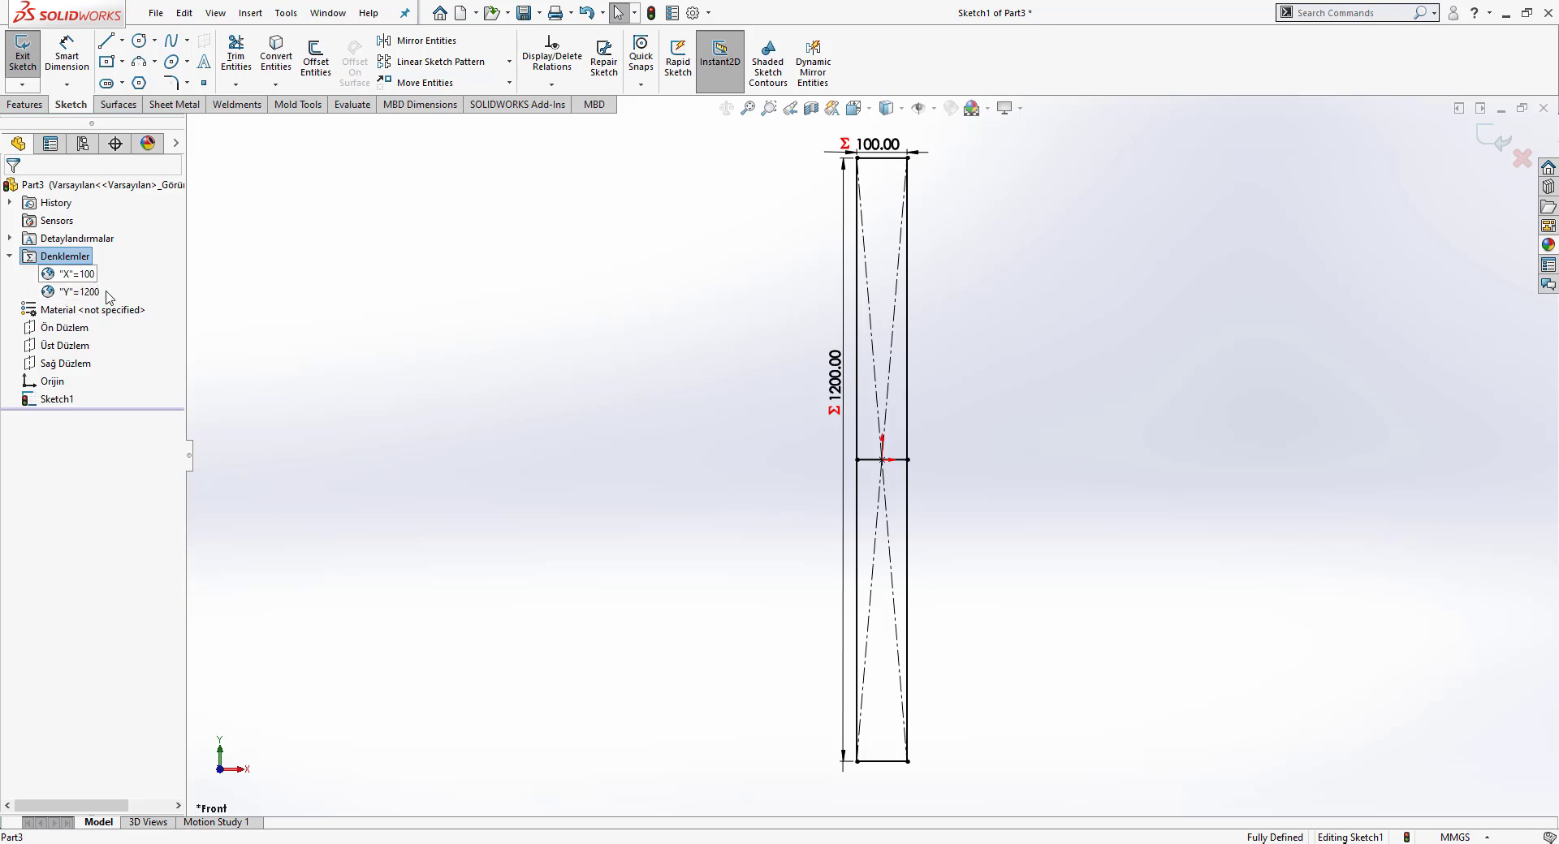
{"action": "right_click", "coordinate": [73, 261]}
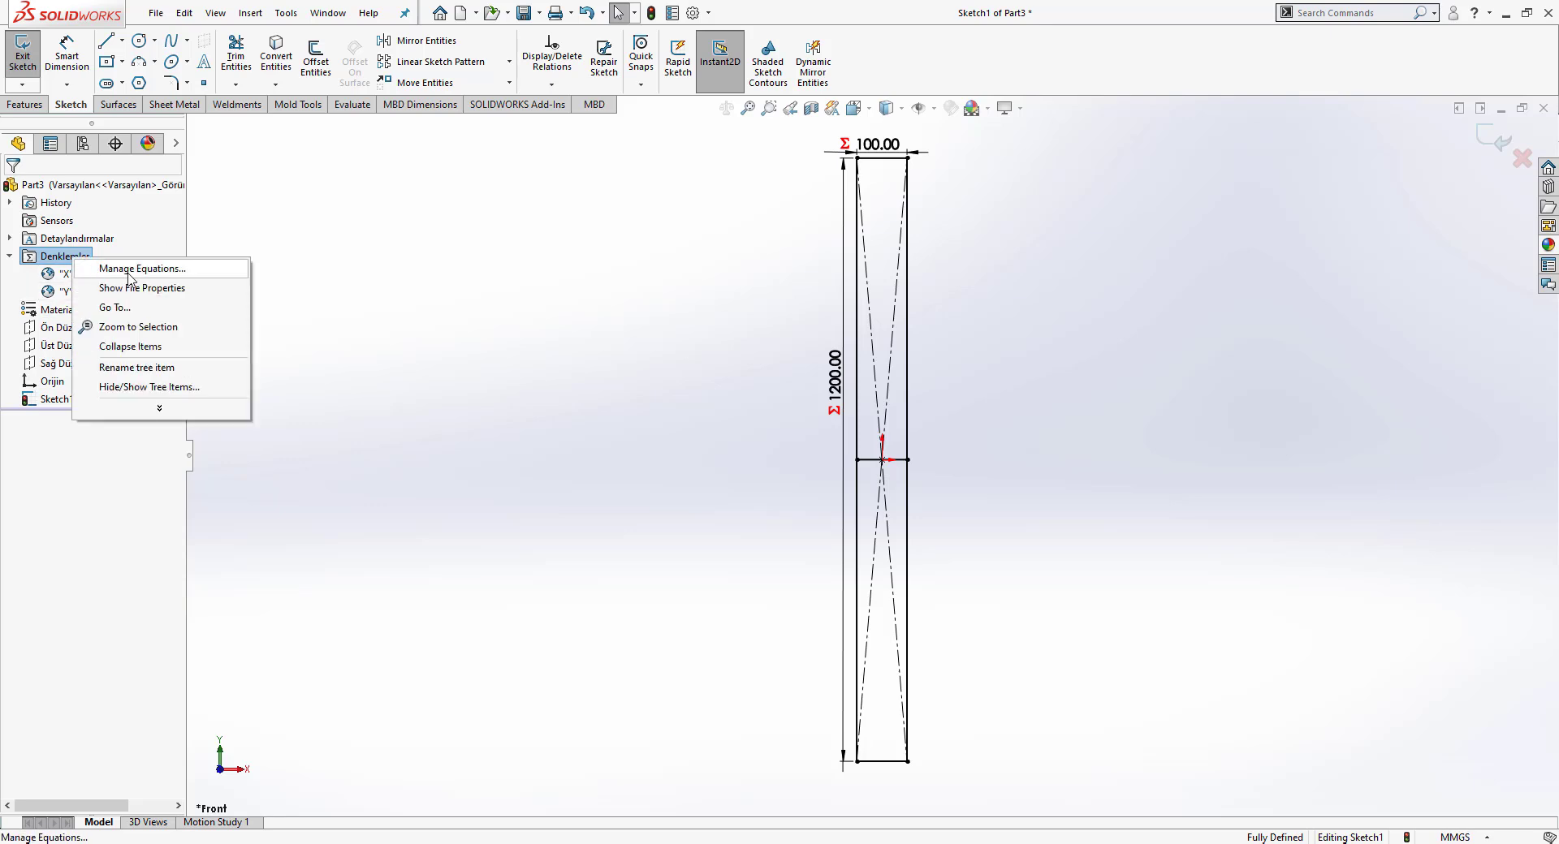
{"action": "left_click", "coordinate": [109, 271]}
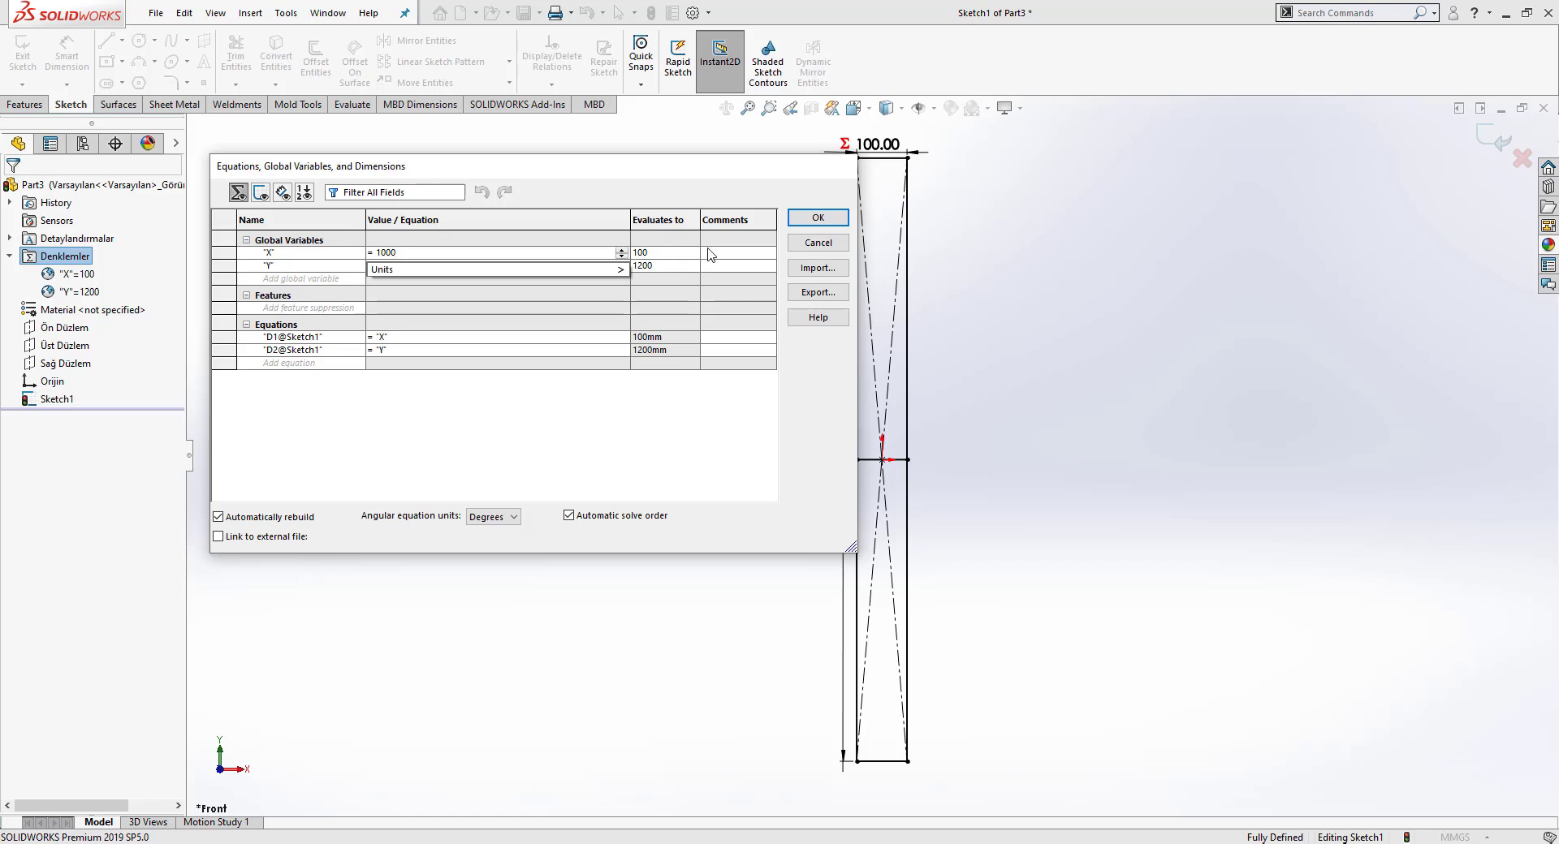
{"action": "left_click", "coordinate": [815, 219]}
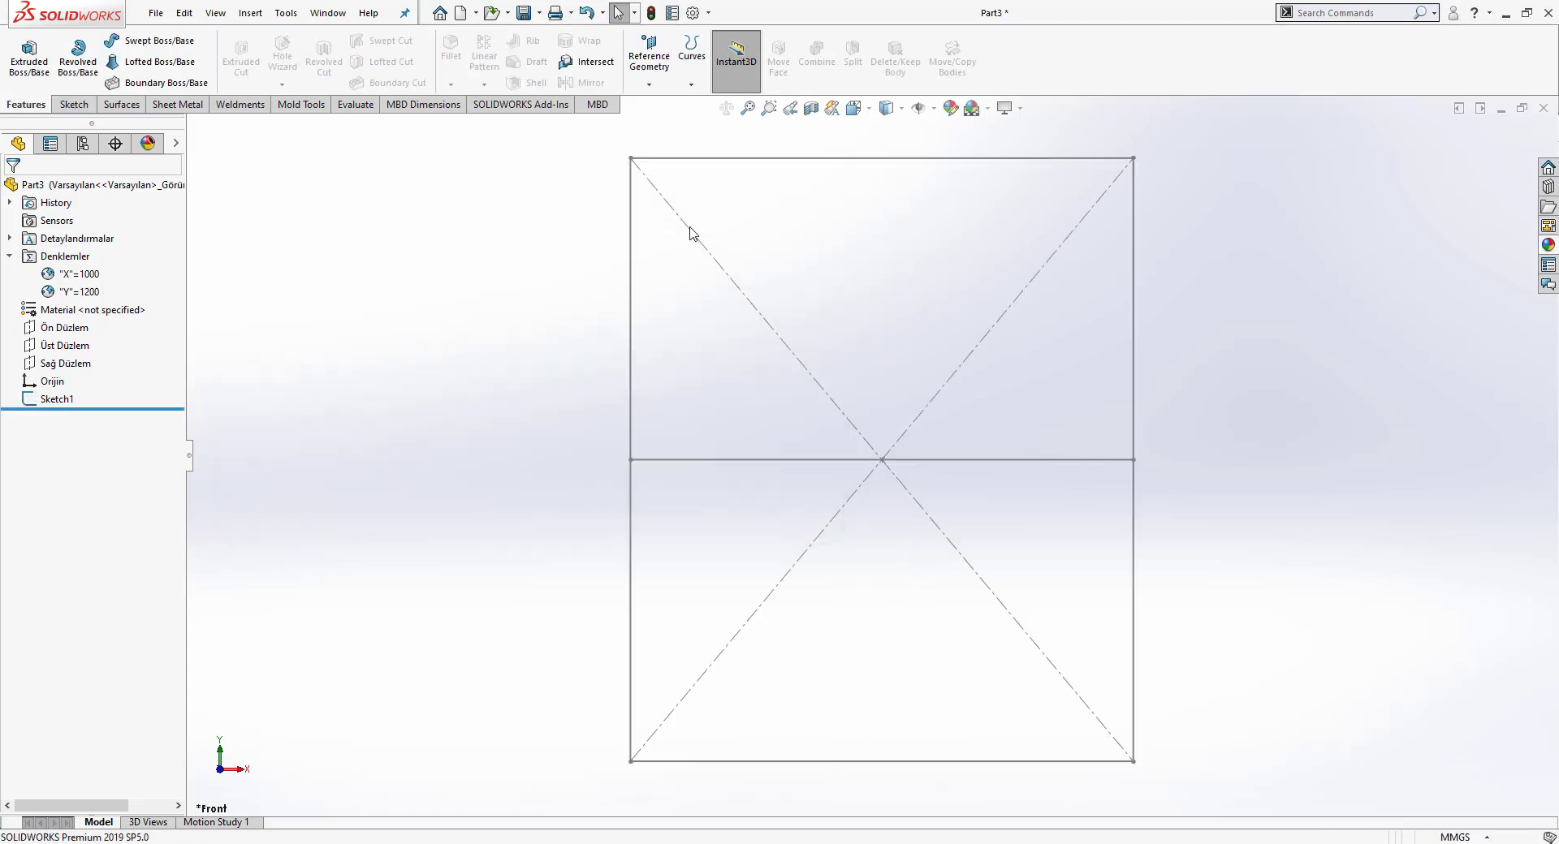
{"action": "key", "text": "z"}
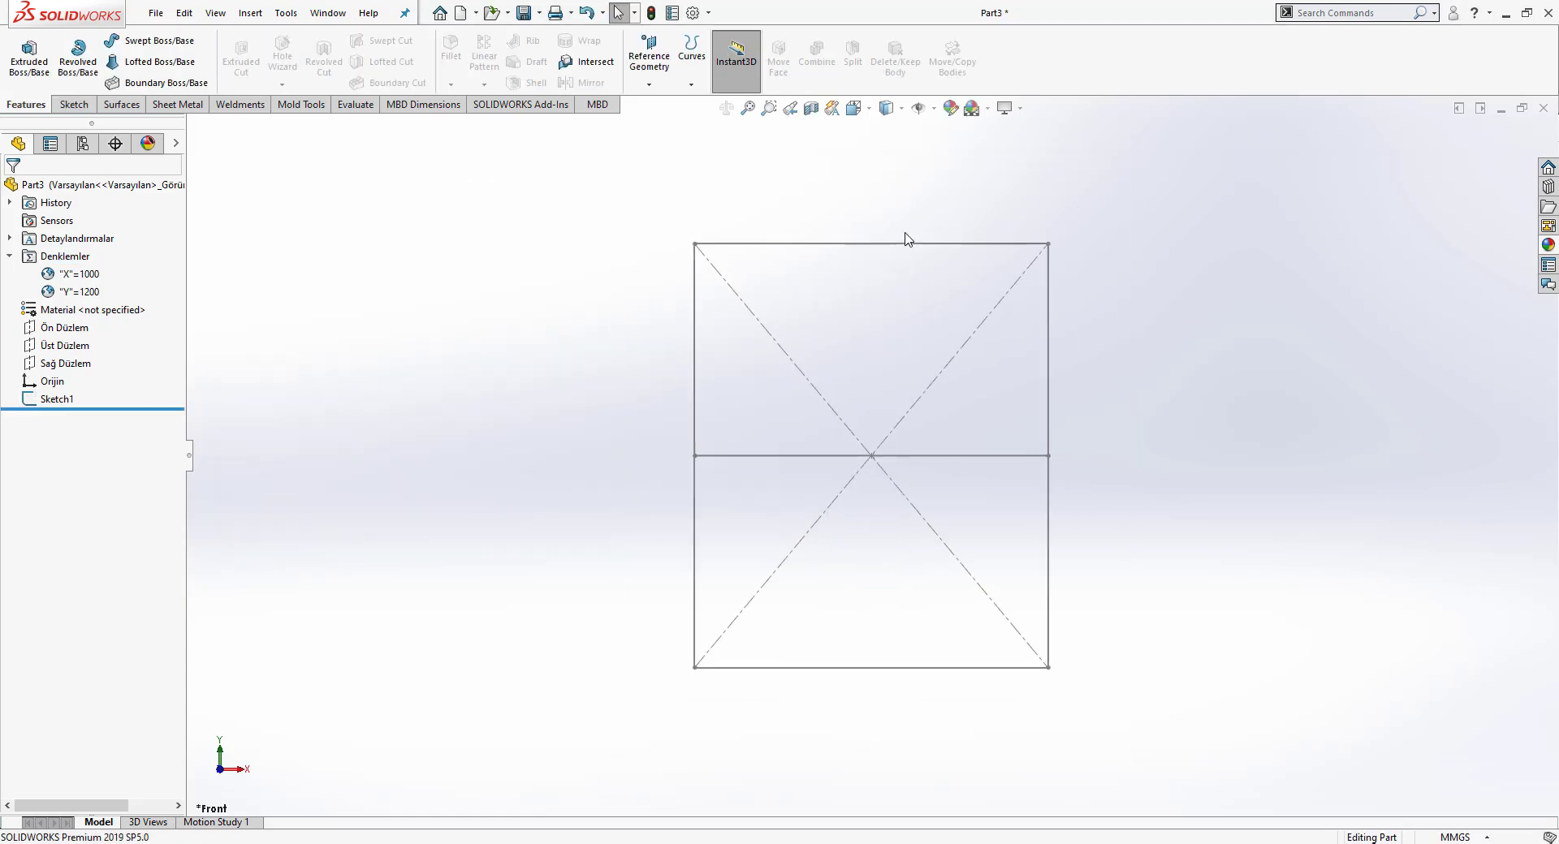
{"action": "left_click", "coordinate": [905, 245]}
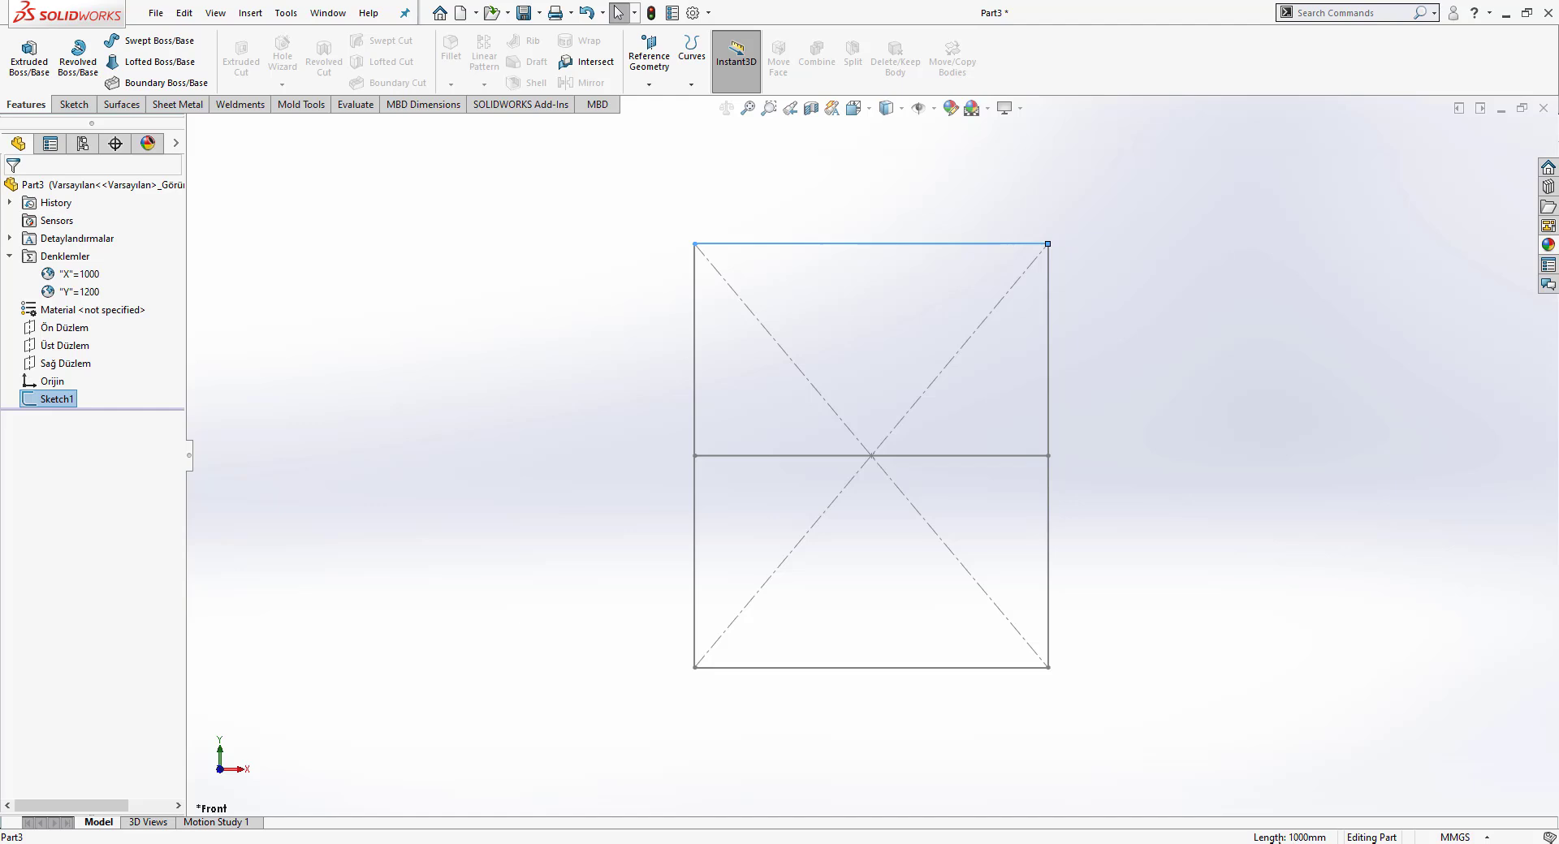
{"action": "scroll", "coordinate": [1119, 651], "scroll_direction": "up", "scroll_amount": 1}
{"action": "left_click", "coordinate": [718, 315]}
{"action": "left_click", "coordinate": [881, 306]}
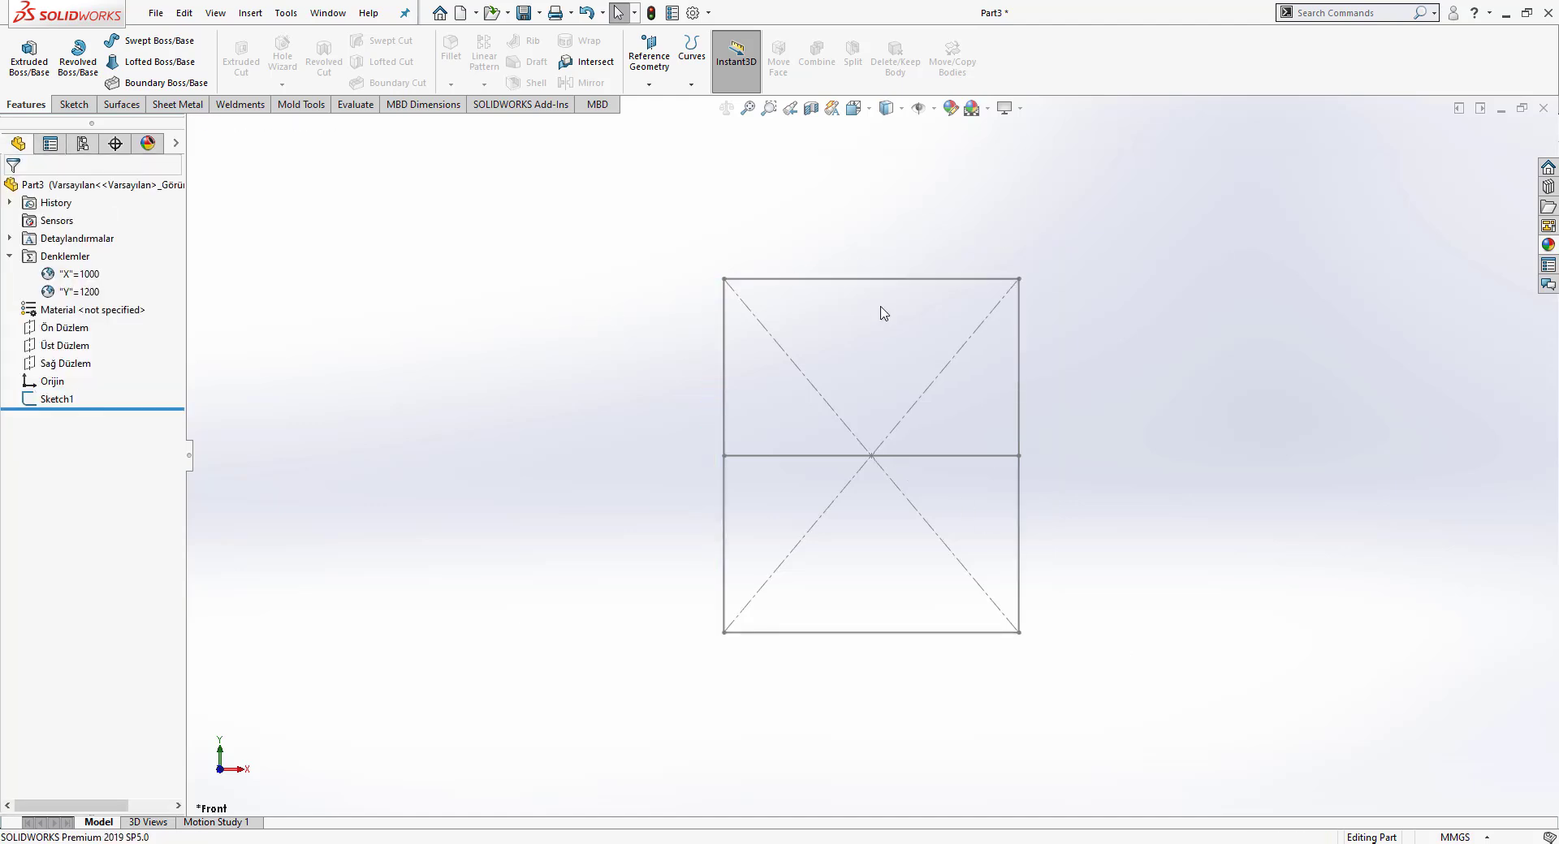
{"action": "left_click", "coordinate": [880, 280]}
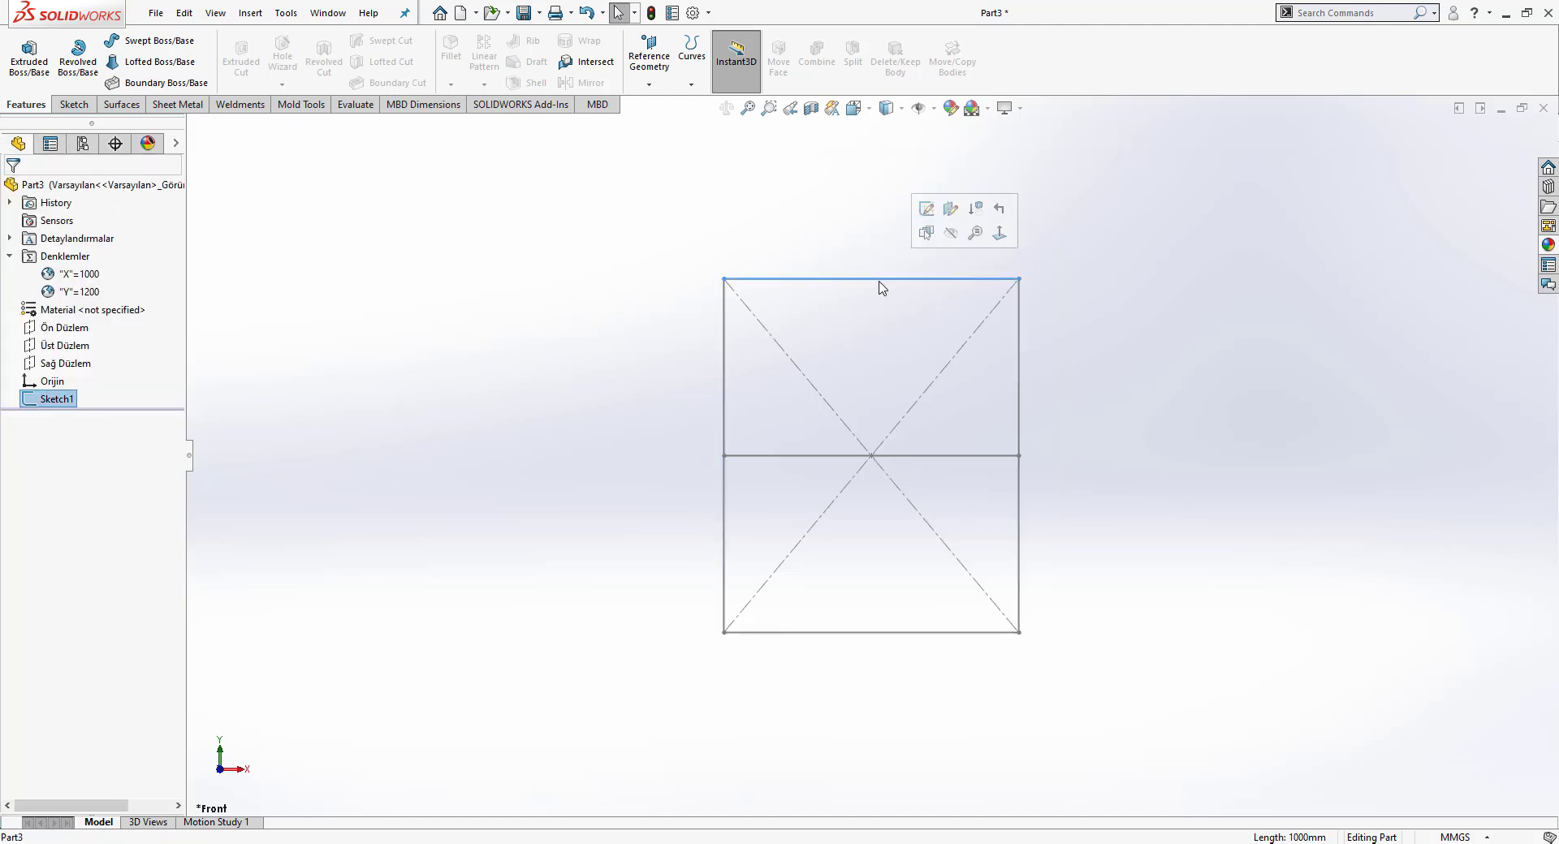
{"action": "left_click", "coordinate": [57, 400]}
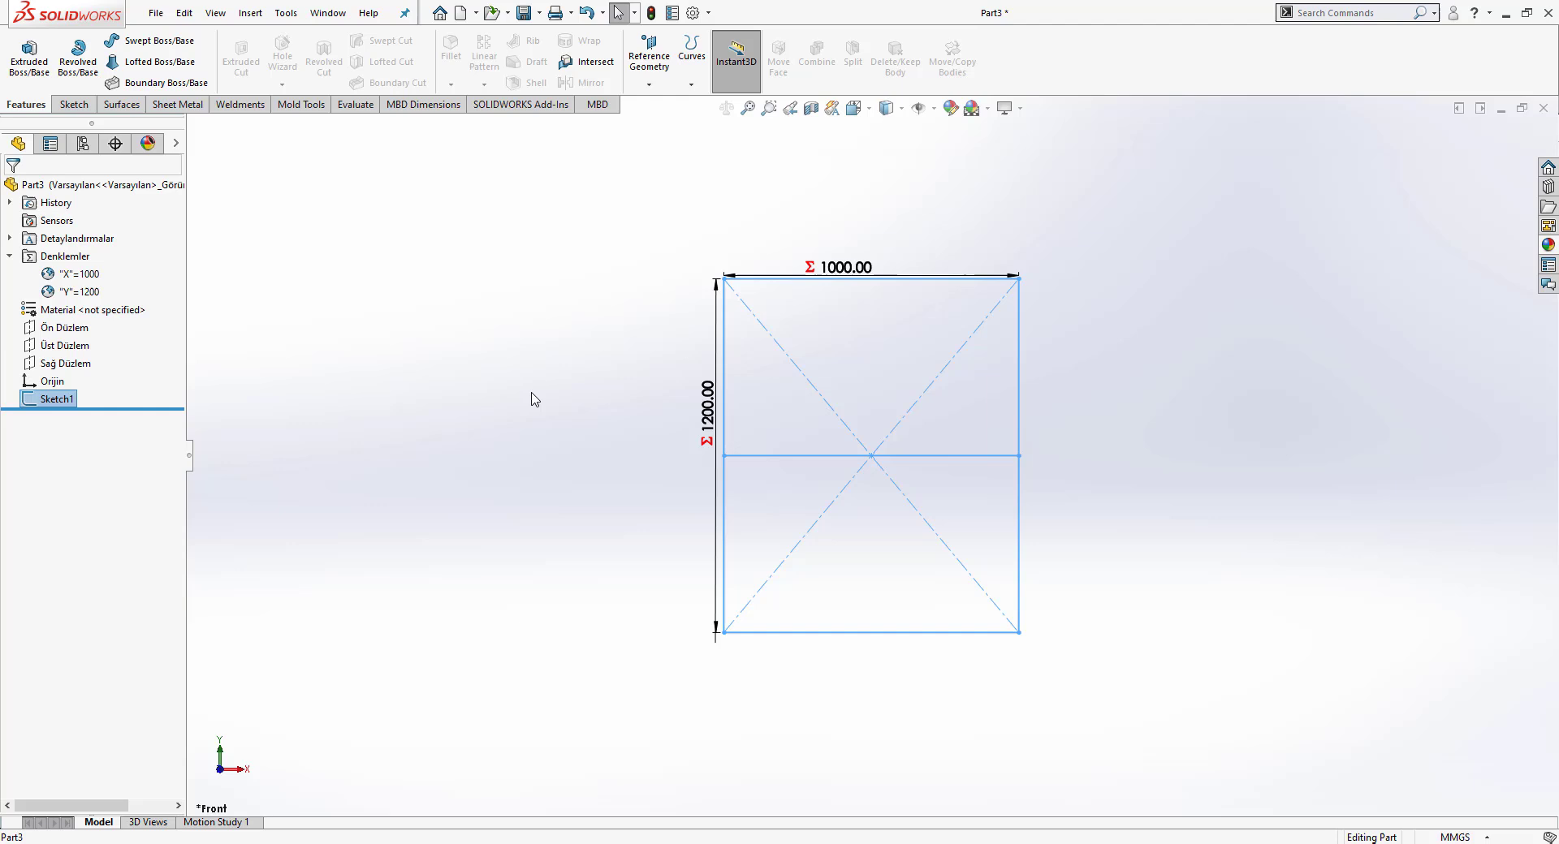
{"action": "left_click", "coordinate": [850, 269]}
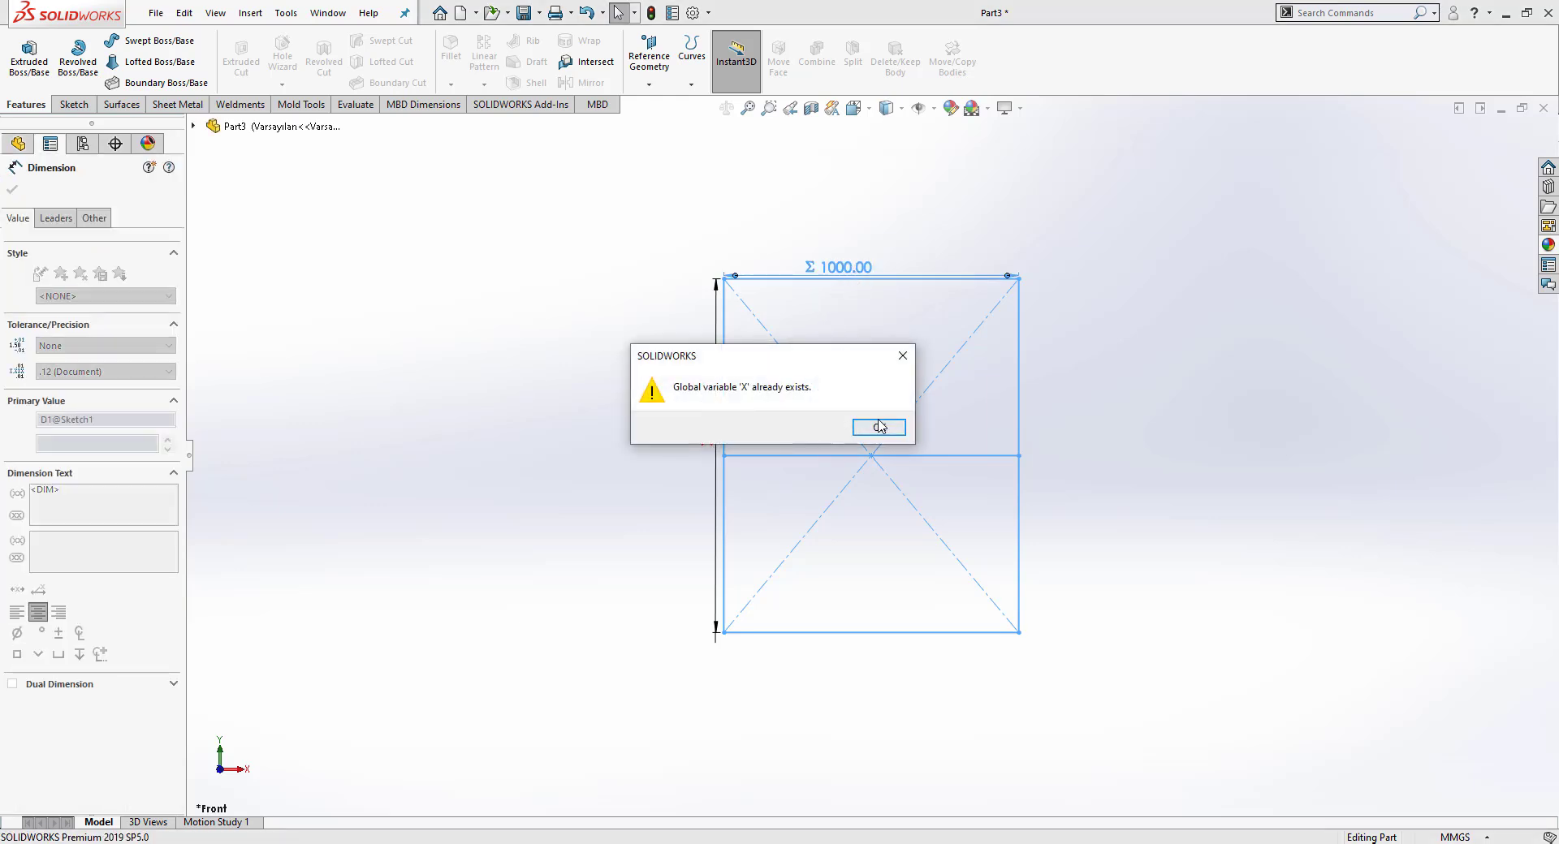
{"action": "left_click", "coordinate": [878, 427]}
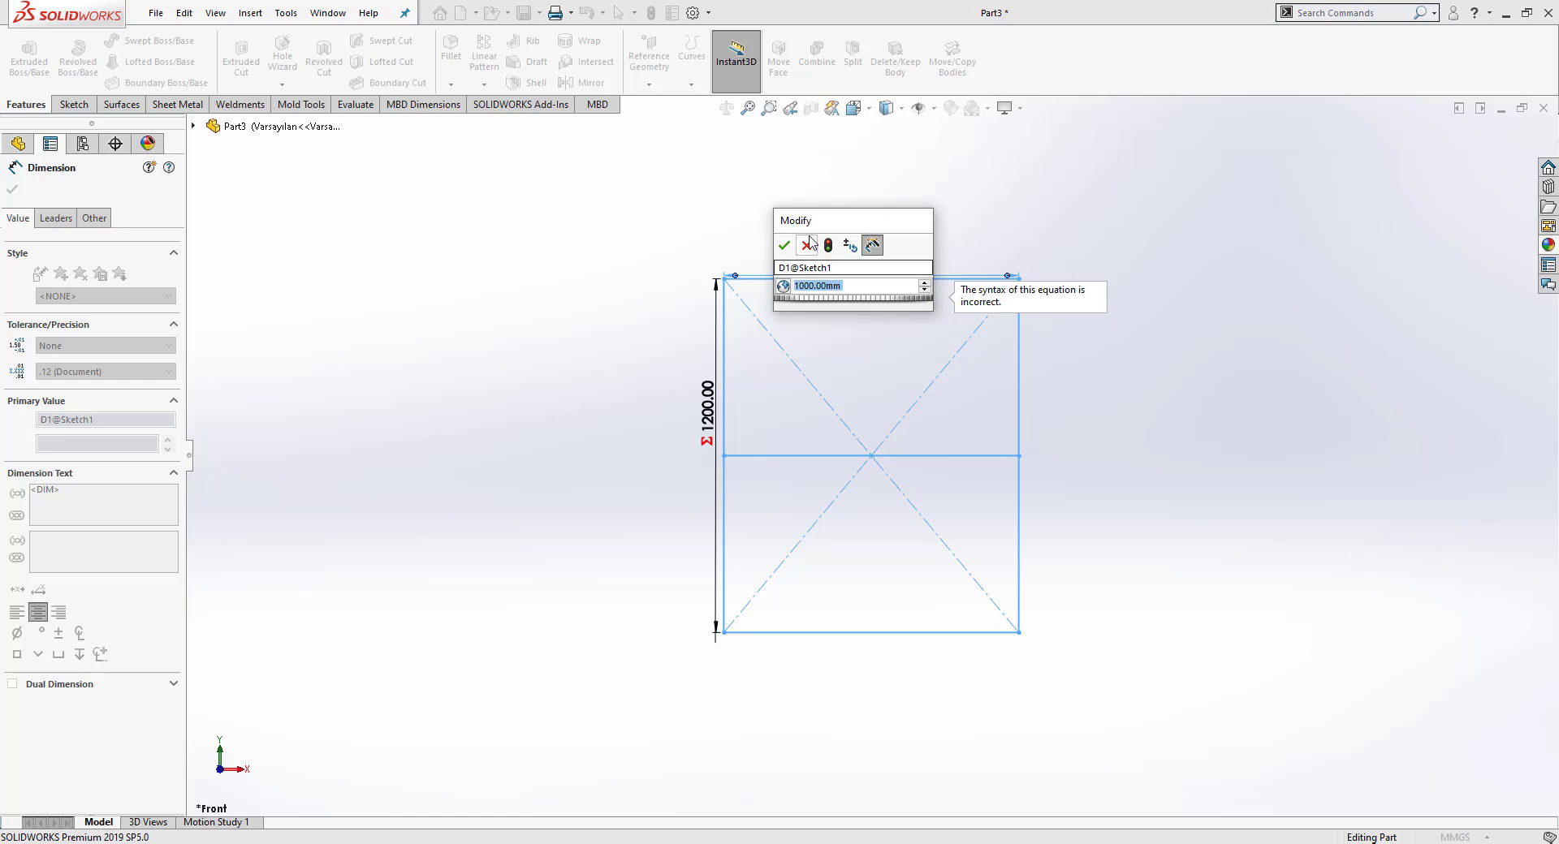
{"action": "left_click", "coordinate": [808, 246]}
{"action": "left_click", "coordinate": [638, 374]}
{"action": "key", "text": "f"}
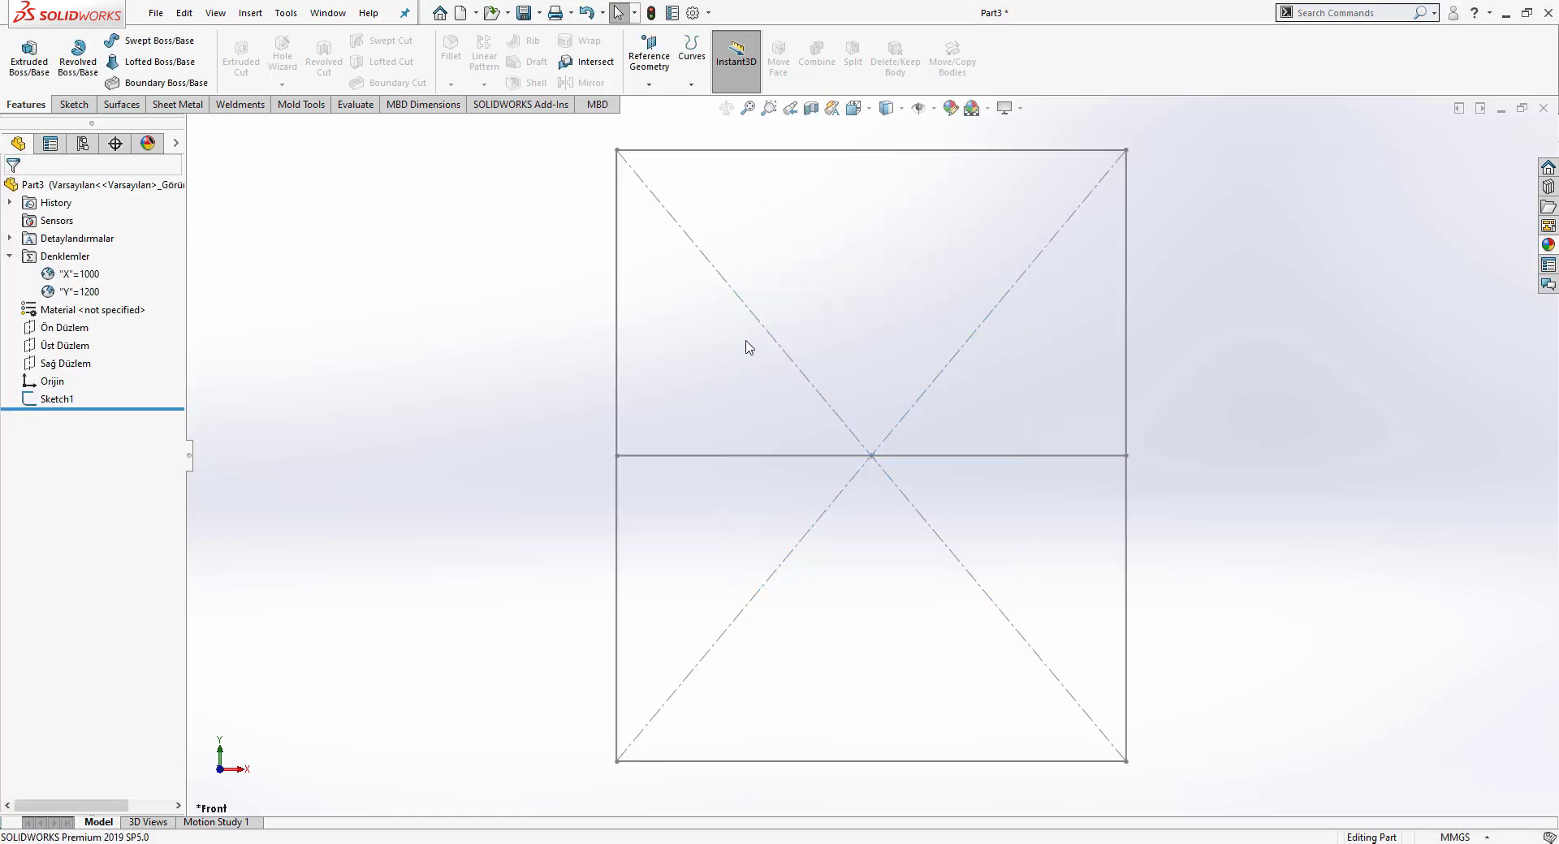
Step: Start a Structural Member with the ISO-solidworks square tube, size 20 x 20 x 2.0, along the rectangle's four sides
{"action": "left_click", "coordinate": [238, 104]}
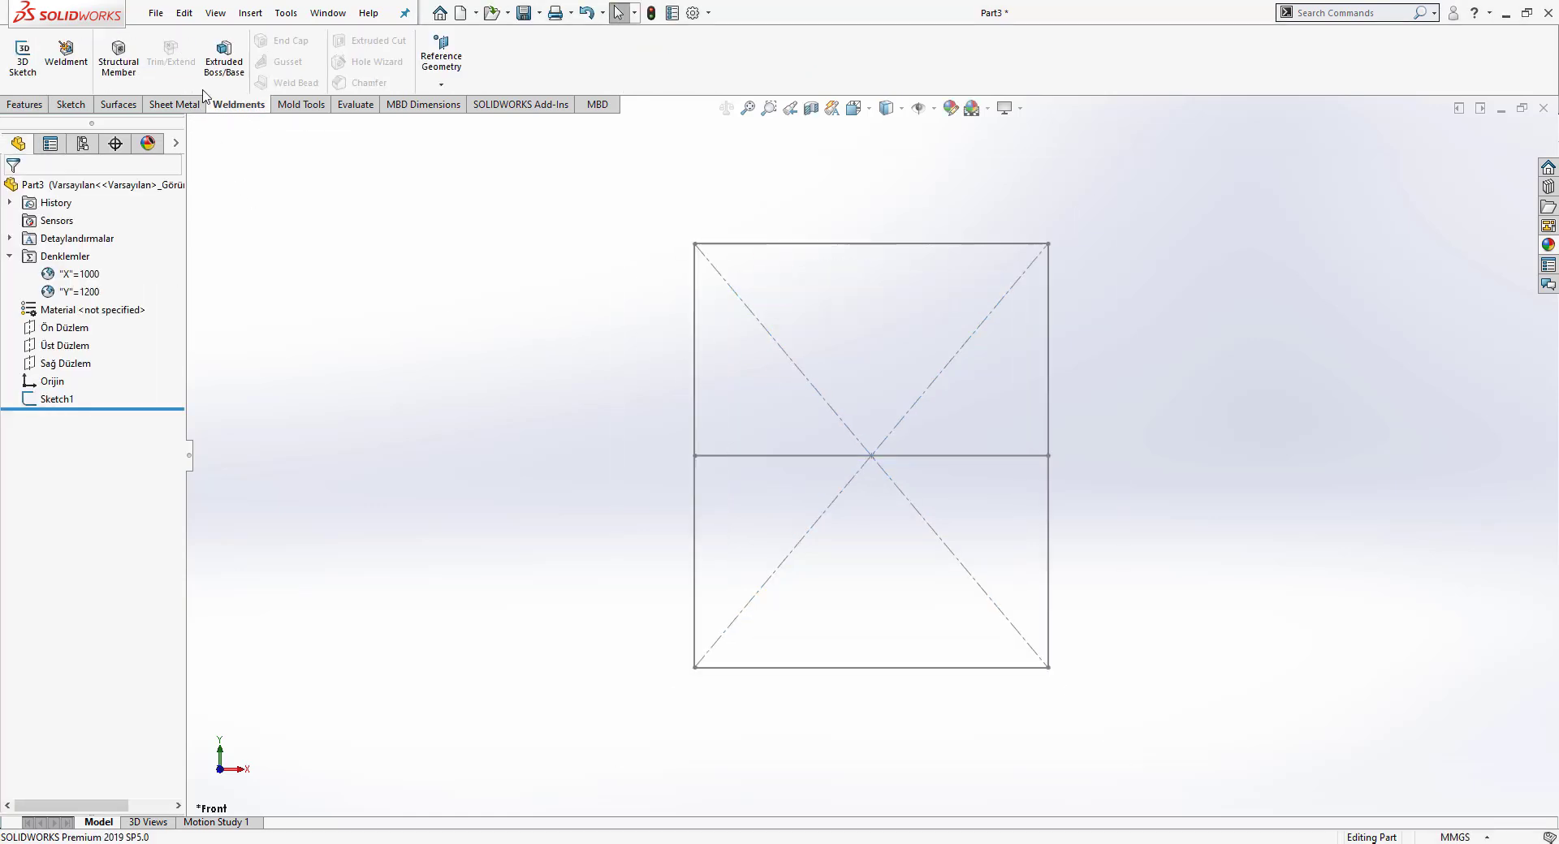
{"action": "left_click", "coordinate": [122, 64]}
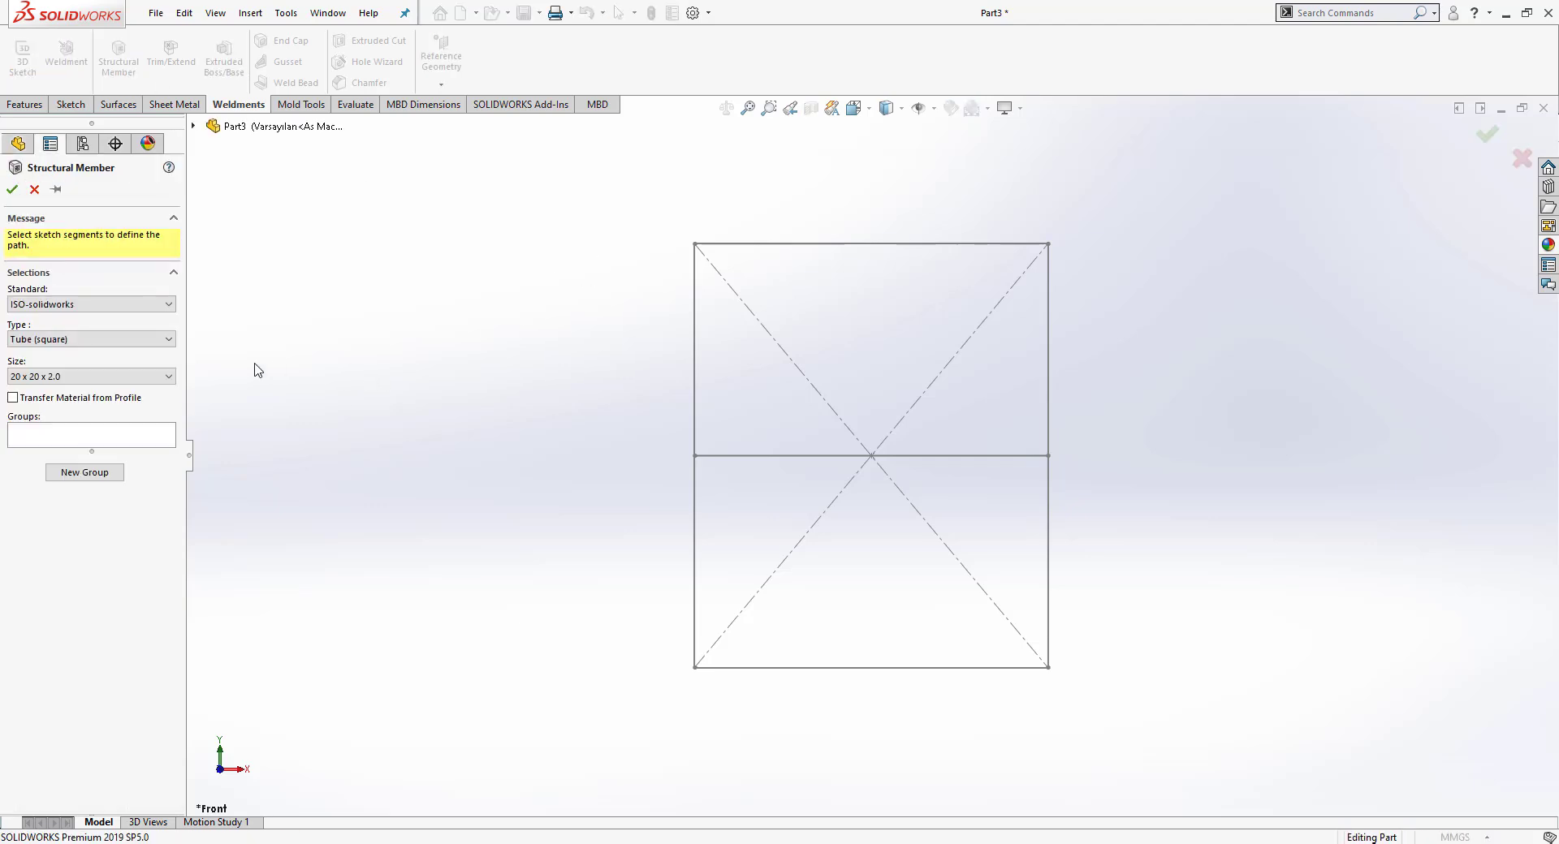
{"action": "left_click", "coordinate": [93, 437]}
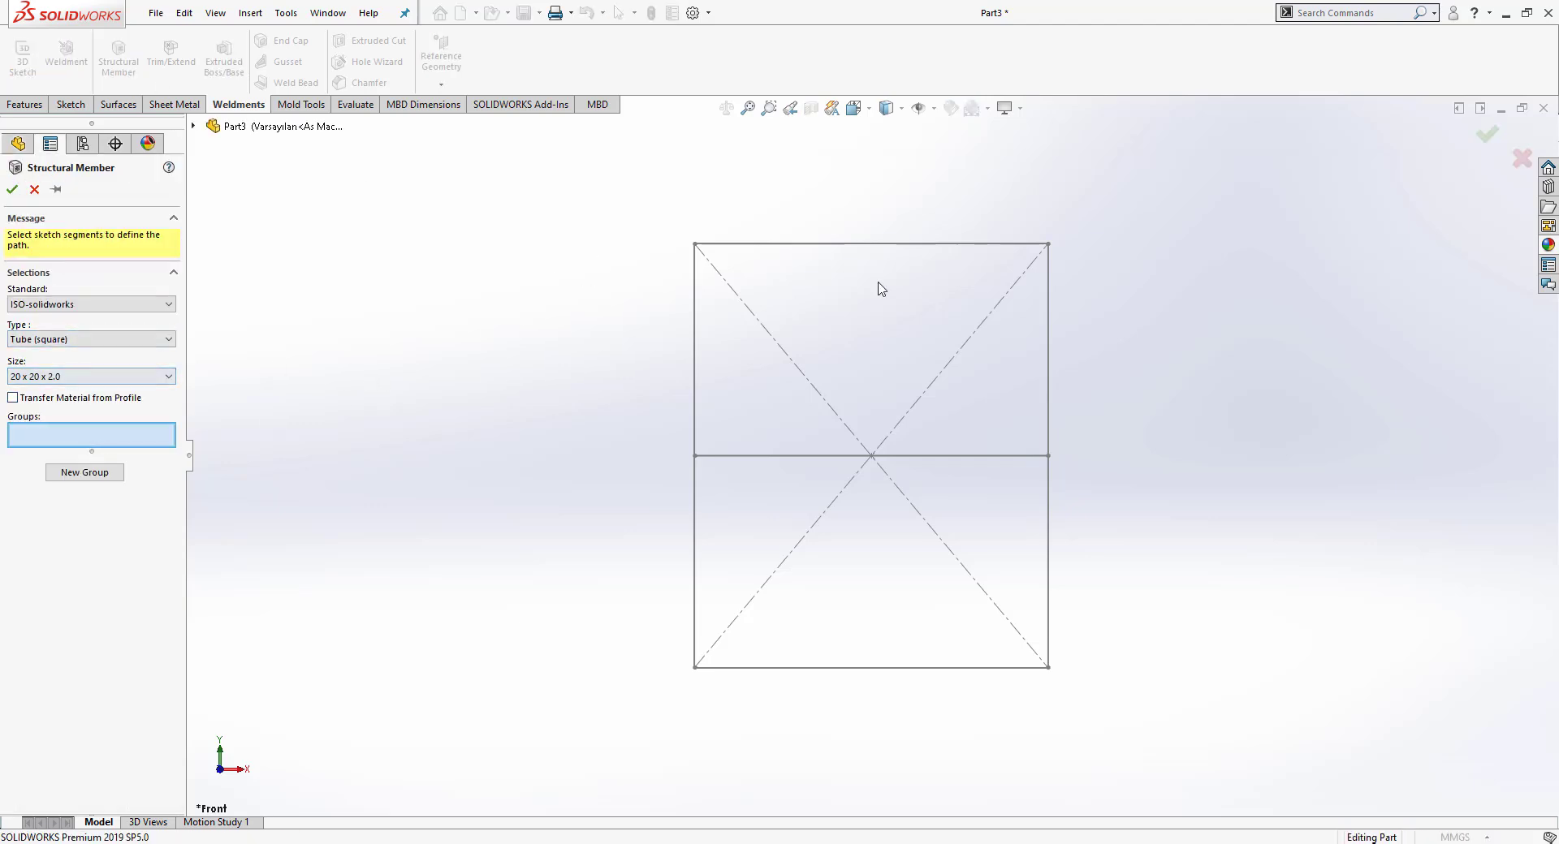
{"action": "left_click", "coordinate": [856, 243]}
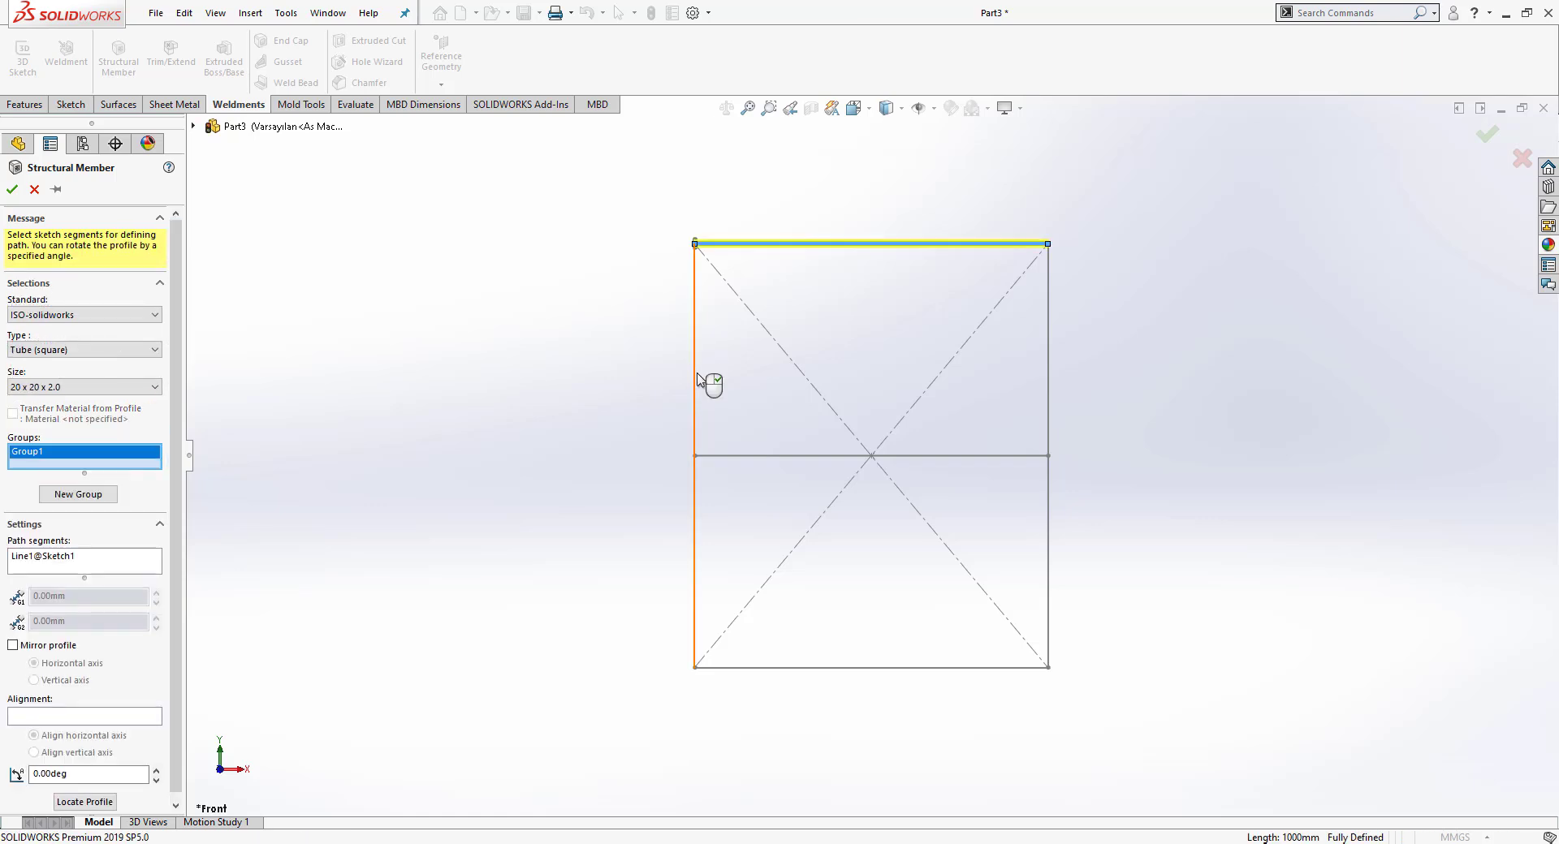
{"action": "left_click", "coordinate": [695, 503]}
{"action": "left_click", "coordinate": [838, 669]}
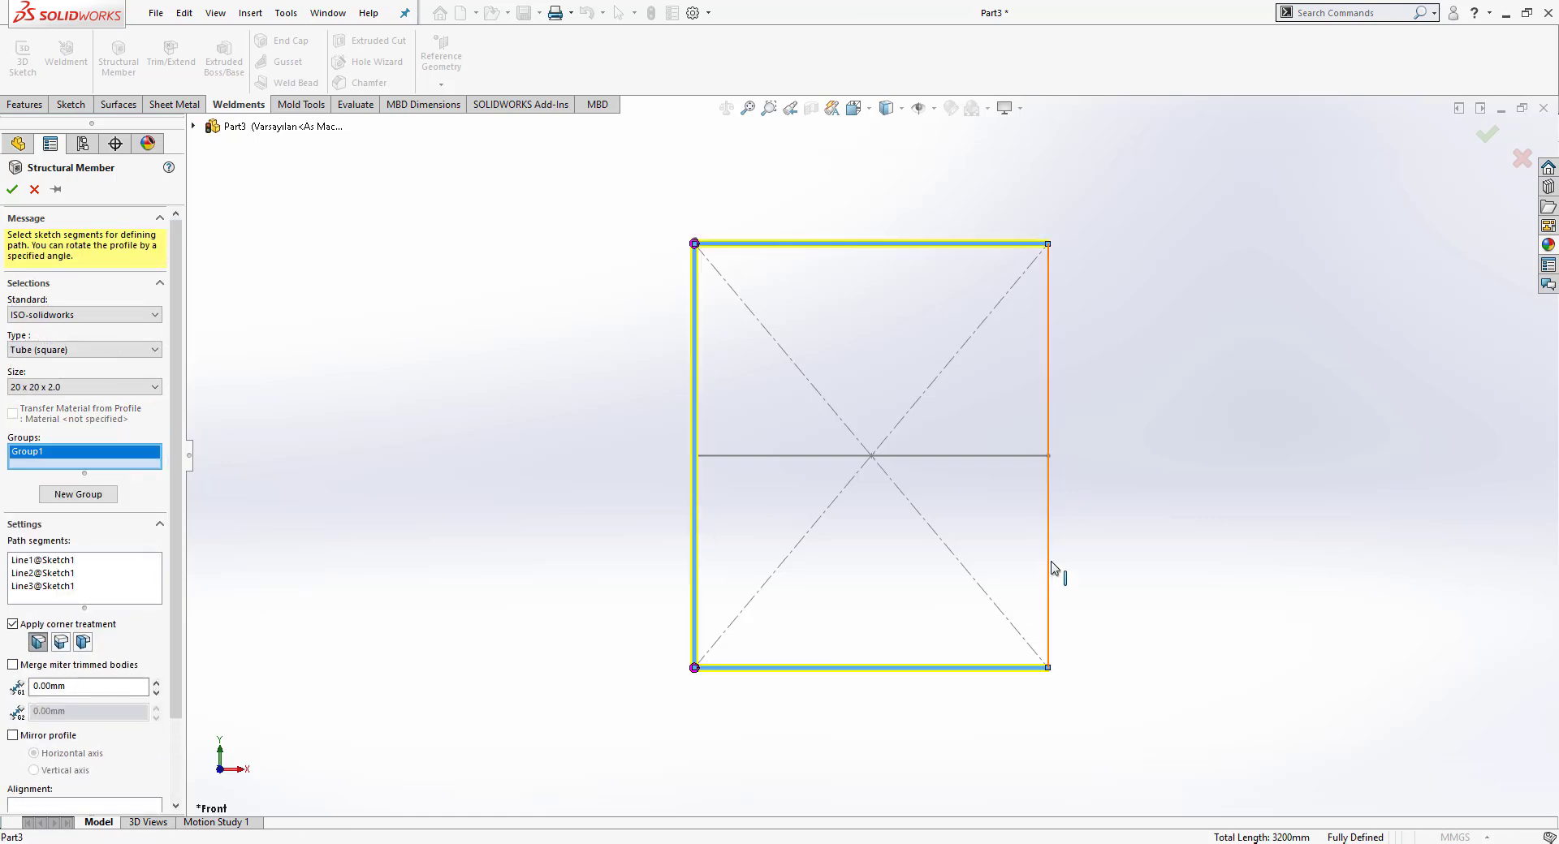
{"action": "left_click", "coordinate": [1049, 568]}
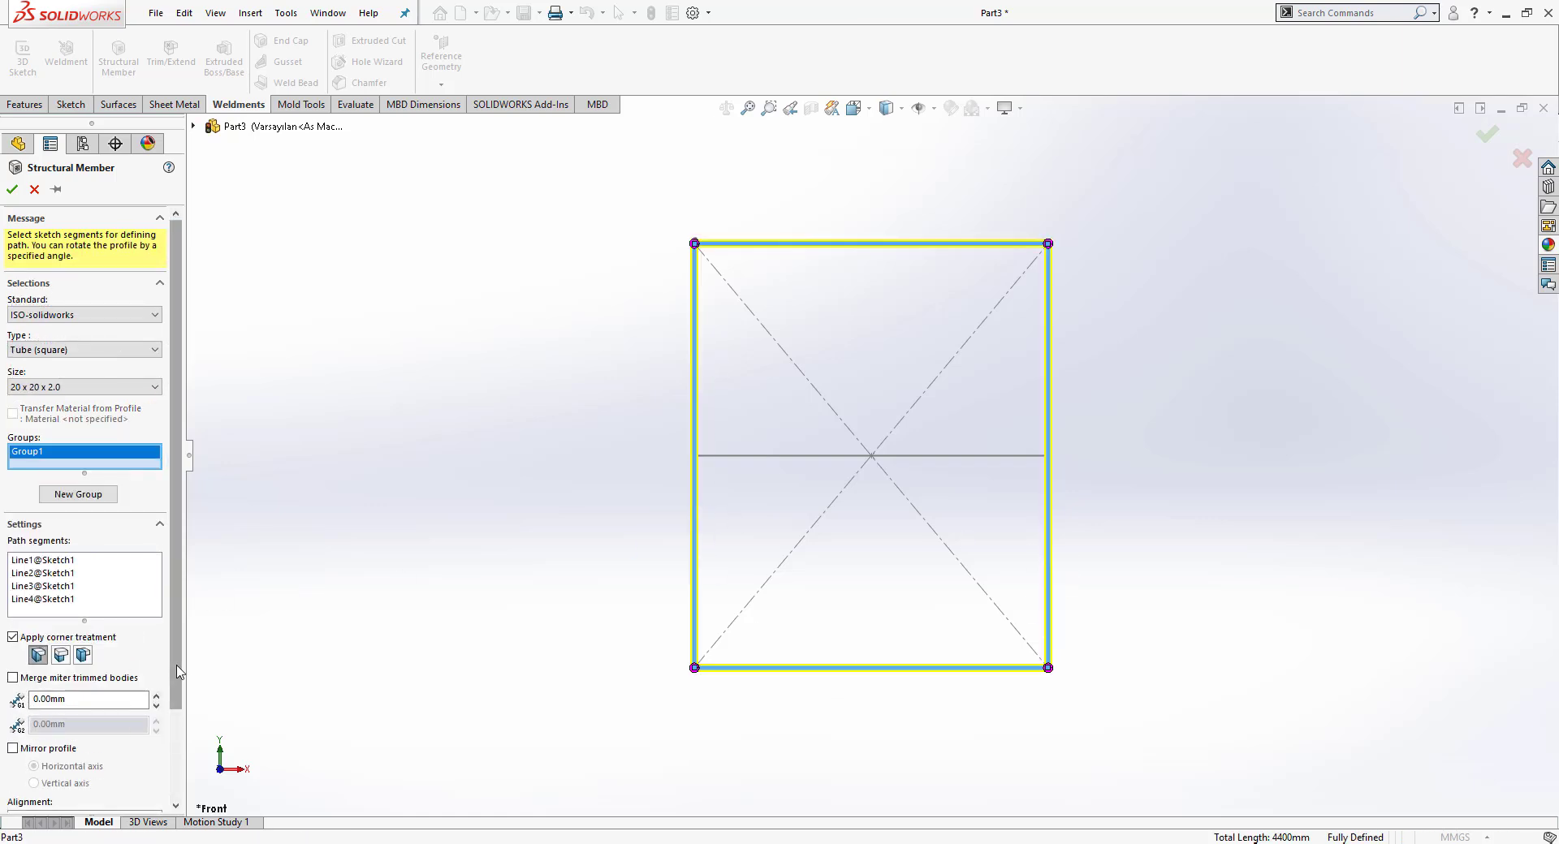
Step: Relocate the tube profile so its upper midpoint lies on the path, placing the tubes inside the rectangle outline
{"action": "scroll", "coordinate": [52, 520], "scroll_direction": "down", "scroll_amount": 3}
{"action": "scroll", "coordinate": [718, 280], "scroll_direction": "down", "scroll_amount": 5}
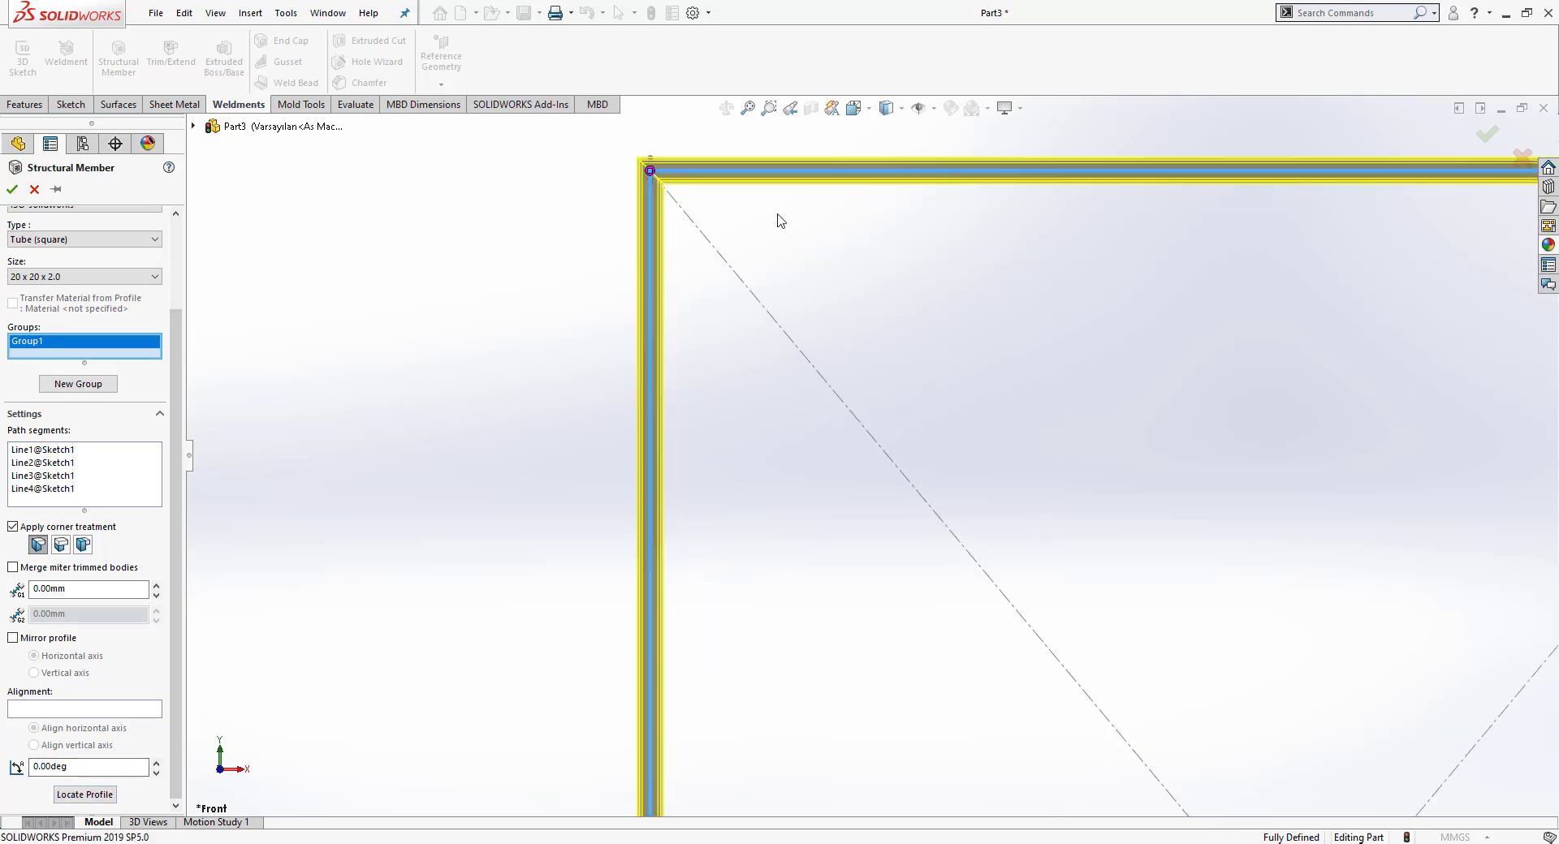
{"action": "middle_click_drag", "start_coordinate": [779, 215], "coordinate": [1120, 334]}
{"action": "scroll", "coordinate": [1120, 334], "scroll_direction": "down", "scroll_amount": 6}
{"action": "mouse_move", "coordinate": [869, 349]}
{"action": "middle_mouse_down"}
{"action": "mouse_move", "coordinate": [883, 335]}
{"action": "mouse_move", "coordinate": [861, 340]}
{"action": "middle_mouse_up"}
{"action": "scroll", "coordinate": [856, 339], "scroll_direction": "down", "scroll_amount": 5}
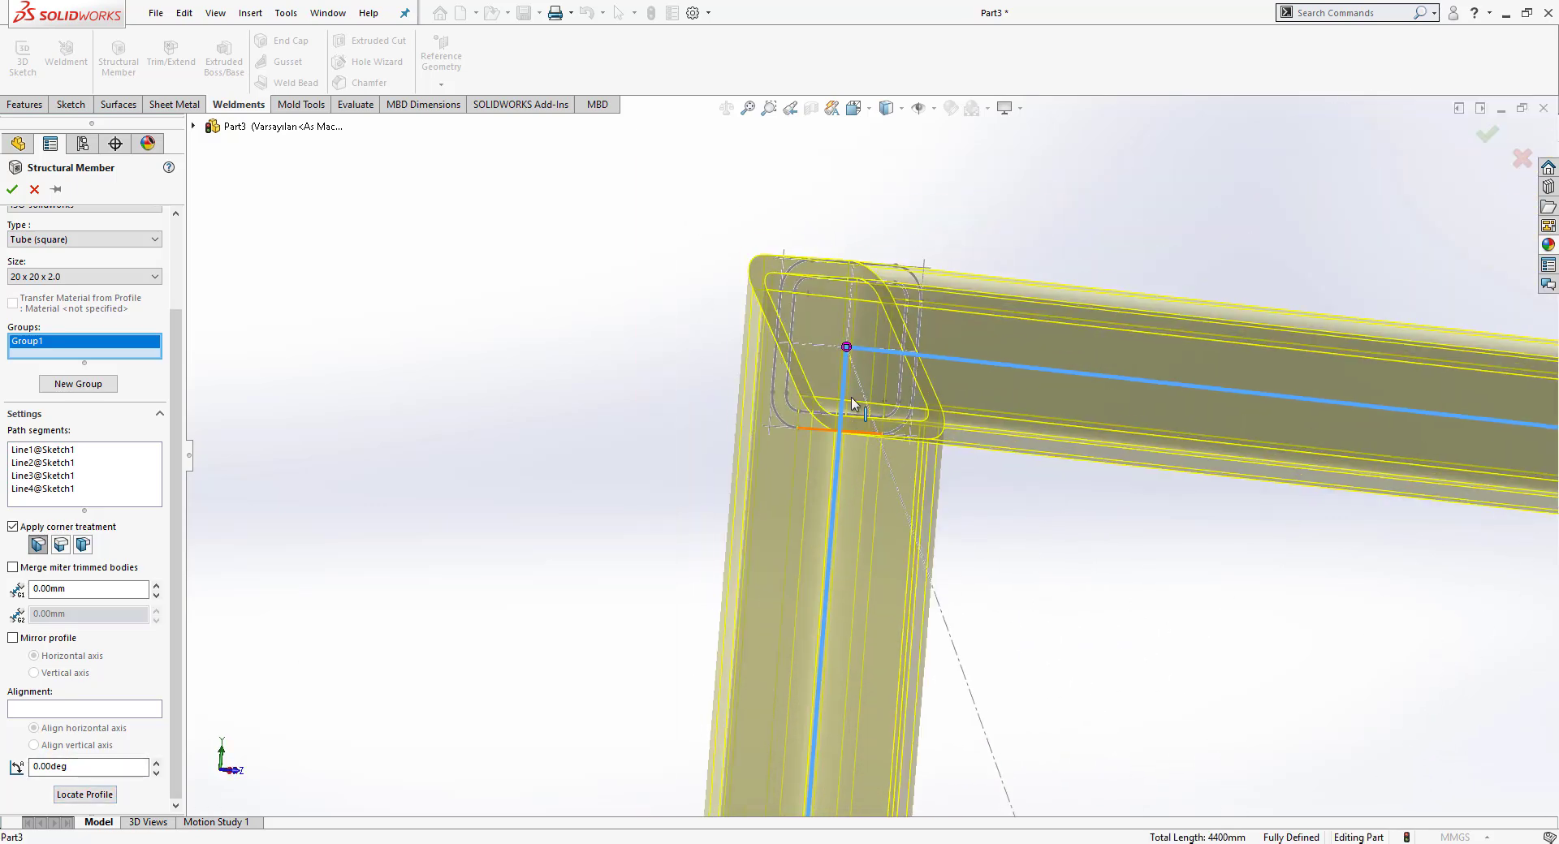
{"action": "left_click", "coordinate": [87, 795]}
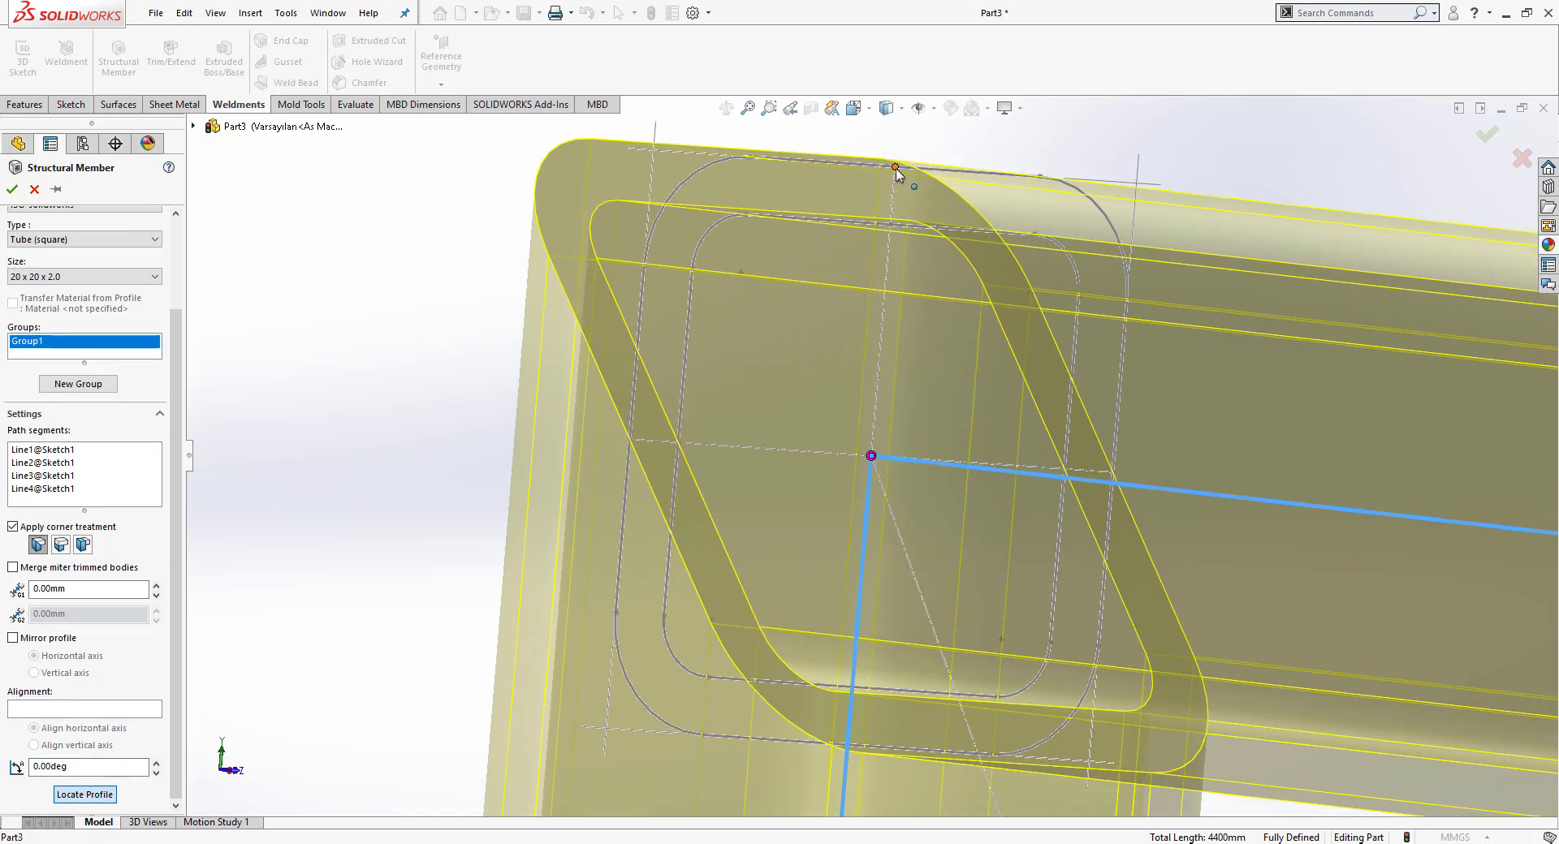
{"action": "left_click", "coordinate": [895, 168]}
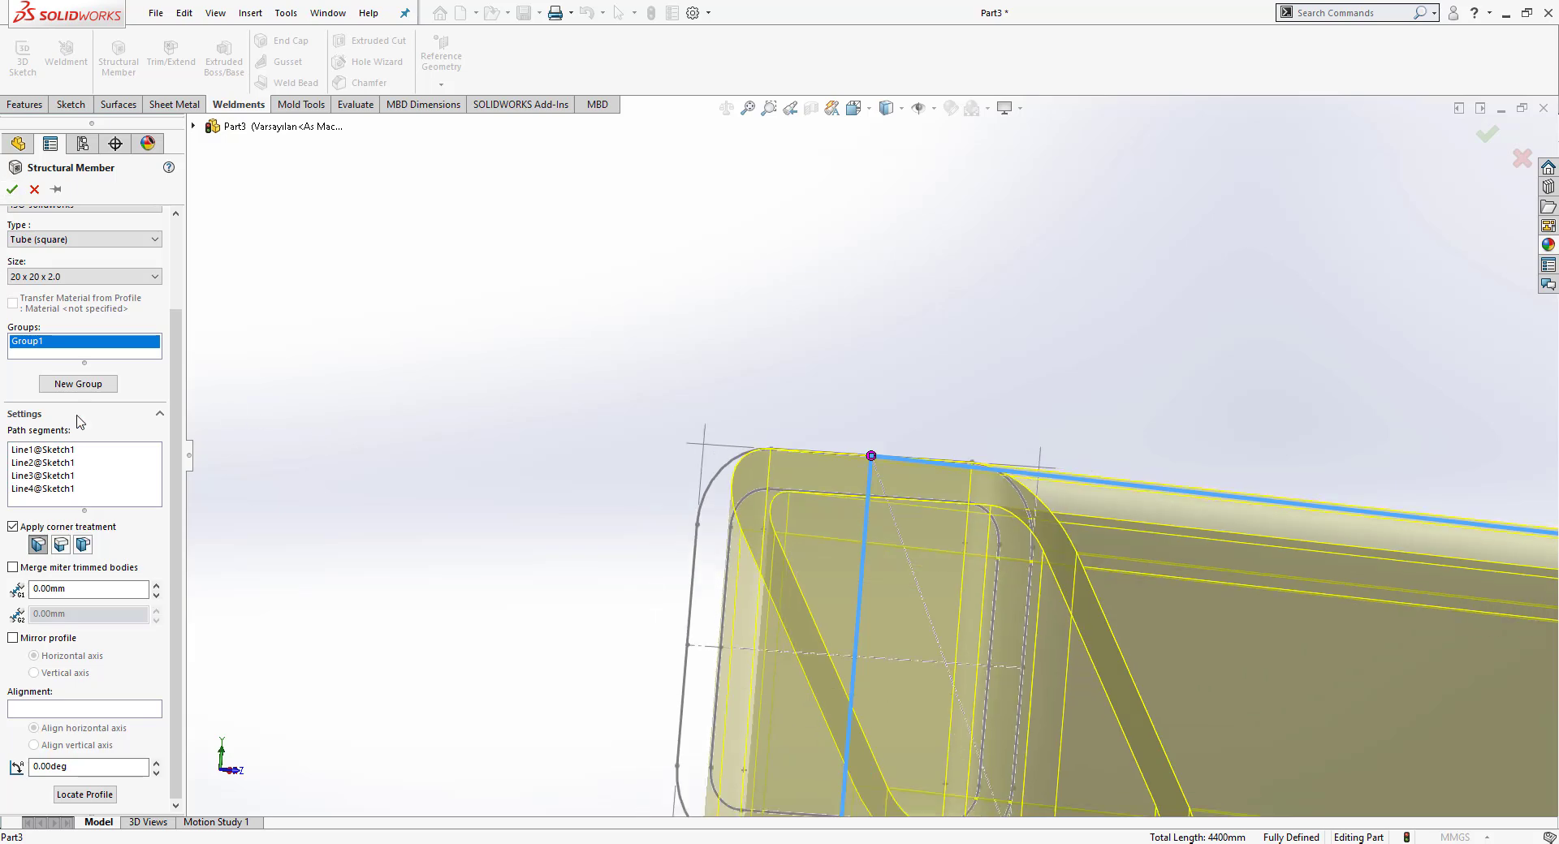
Step: Add the horizontal middle line as a new group and finish the structural member
{"action": "left_click", "coordinate": [78, 384]}
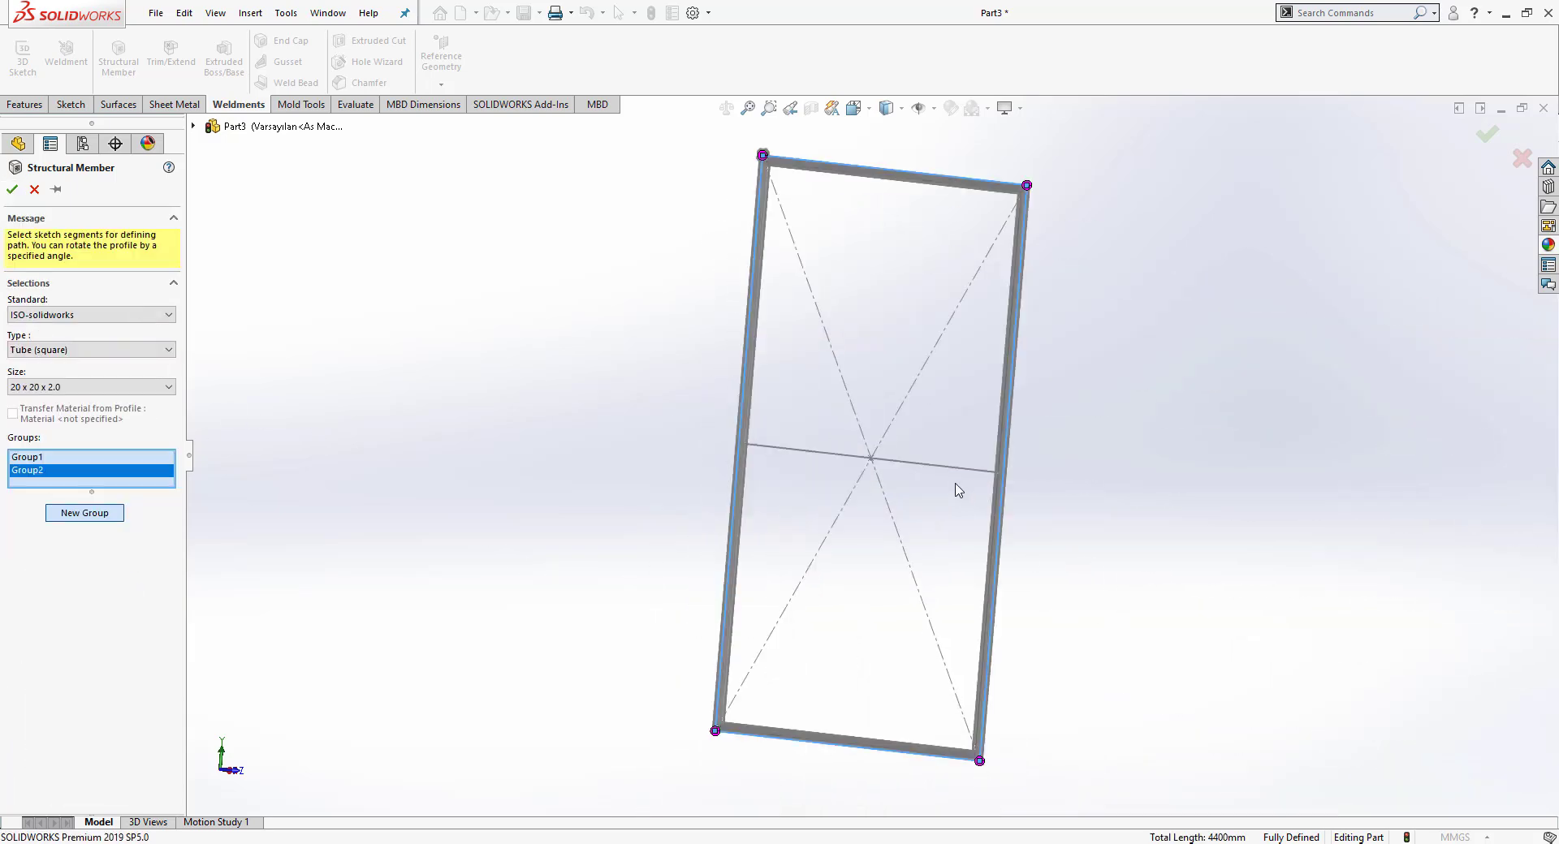
{"action": "left_click", "coordinate": [954, 475]}
{"action": "right_click", "coordinate": [953, 476]}
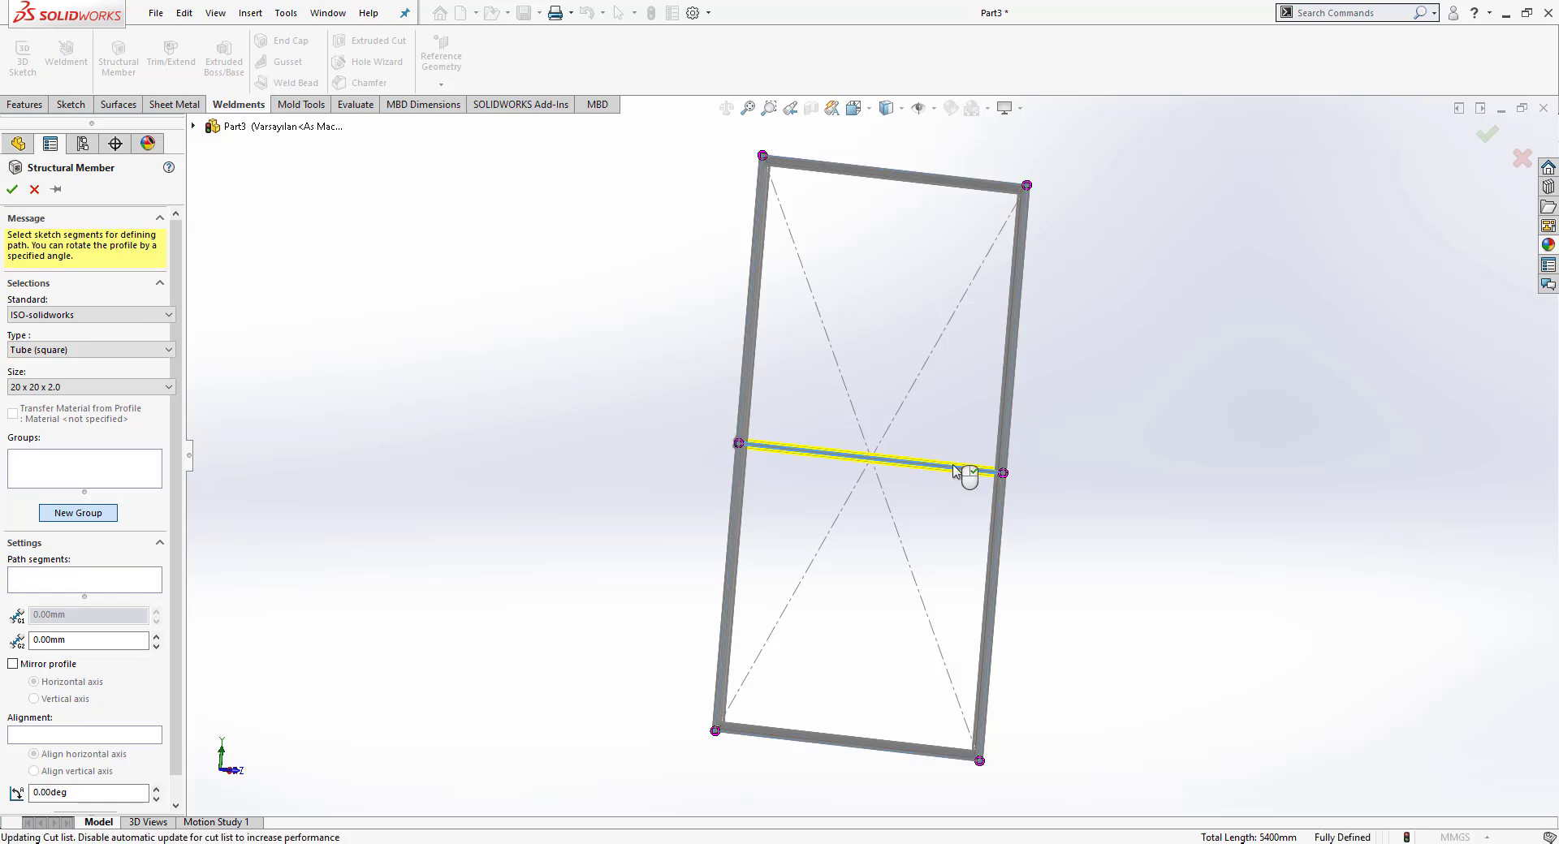
Step: Hide Sketch1 and apply a dark colour appearance to the whole part
{"action": "left_click", "coordinate": [29, 435]}
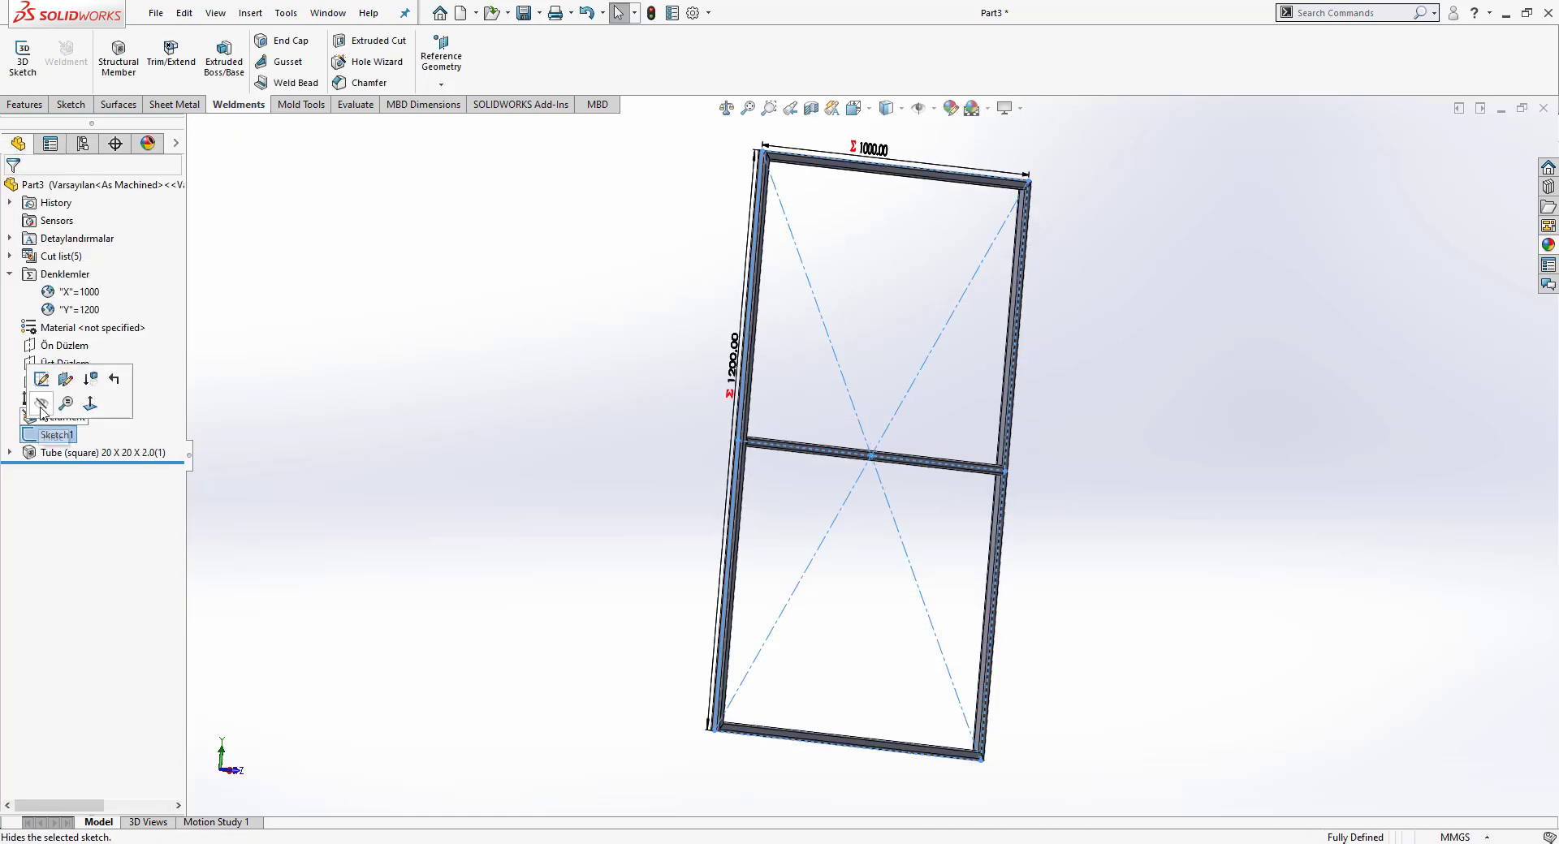
{"action": "middle_click_drag", "start_coordinate": [533, 444], "coordinate": [724, 295]}
{"action": "middle_click_drag", "start_coordinate": [500, 328], "coordinate": [962, 244]}
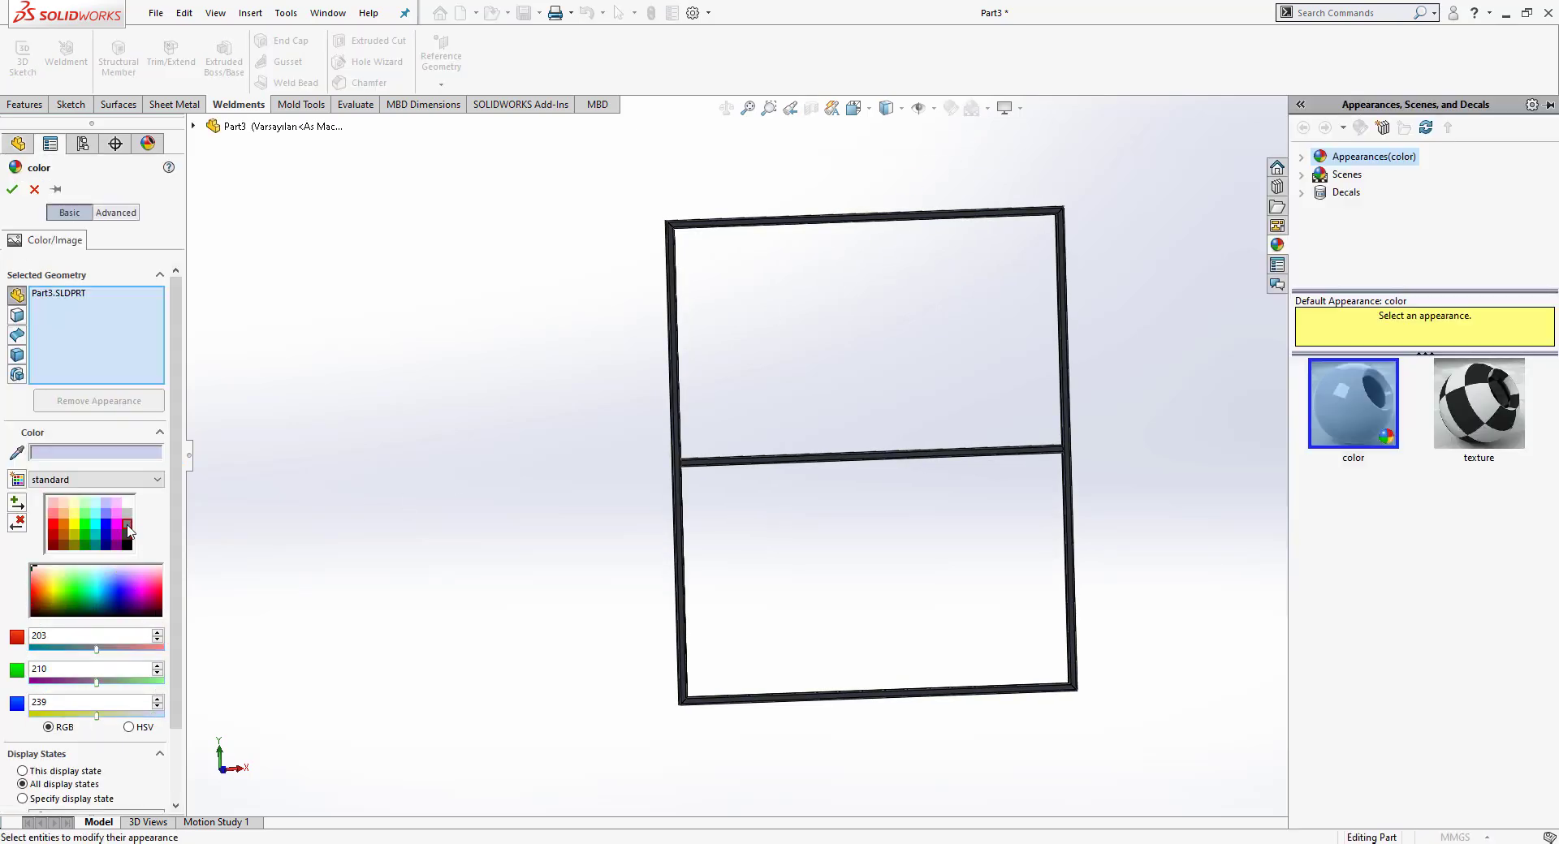
{"action": "left_click", "coordinate": [12, 189]}
{"action": "scroll", "coordinate": [546, 452], "scroll_direction": "down", "scroll_amount": 5}
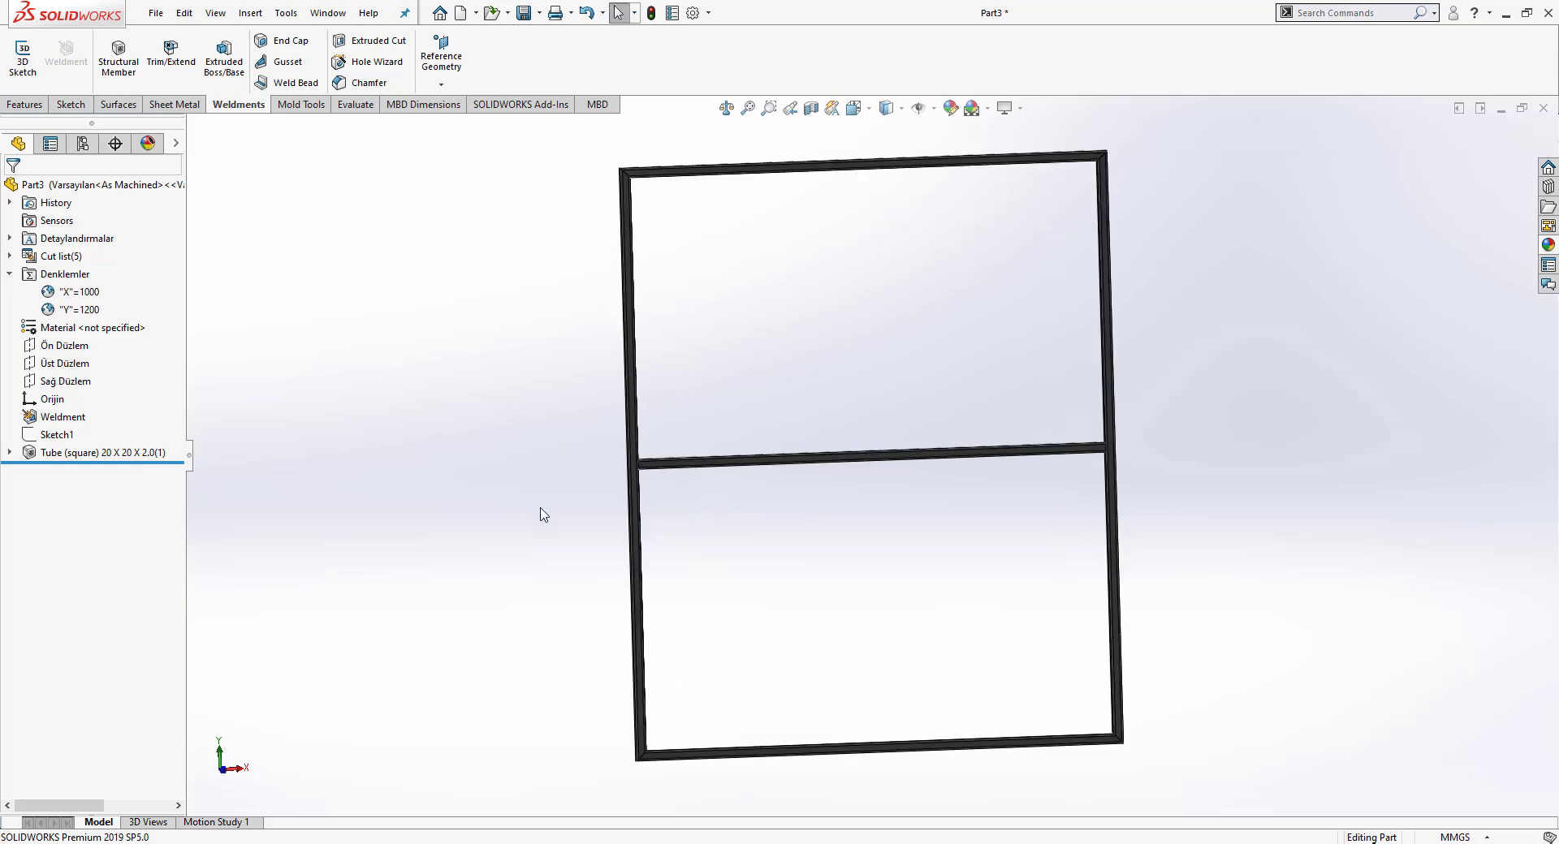
Step: Start a new sketch on the front face of the top tube and view it face-on
{"action": "middle_click_drag", "start_coordinate": [731, 224], "coordinate": [713, 316]}
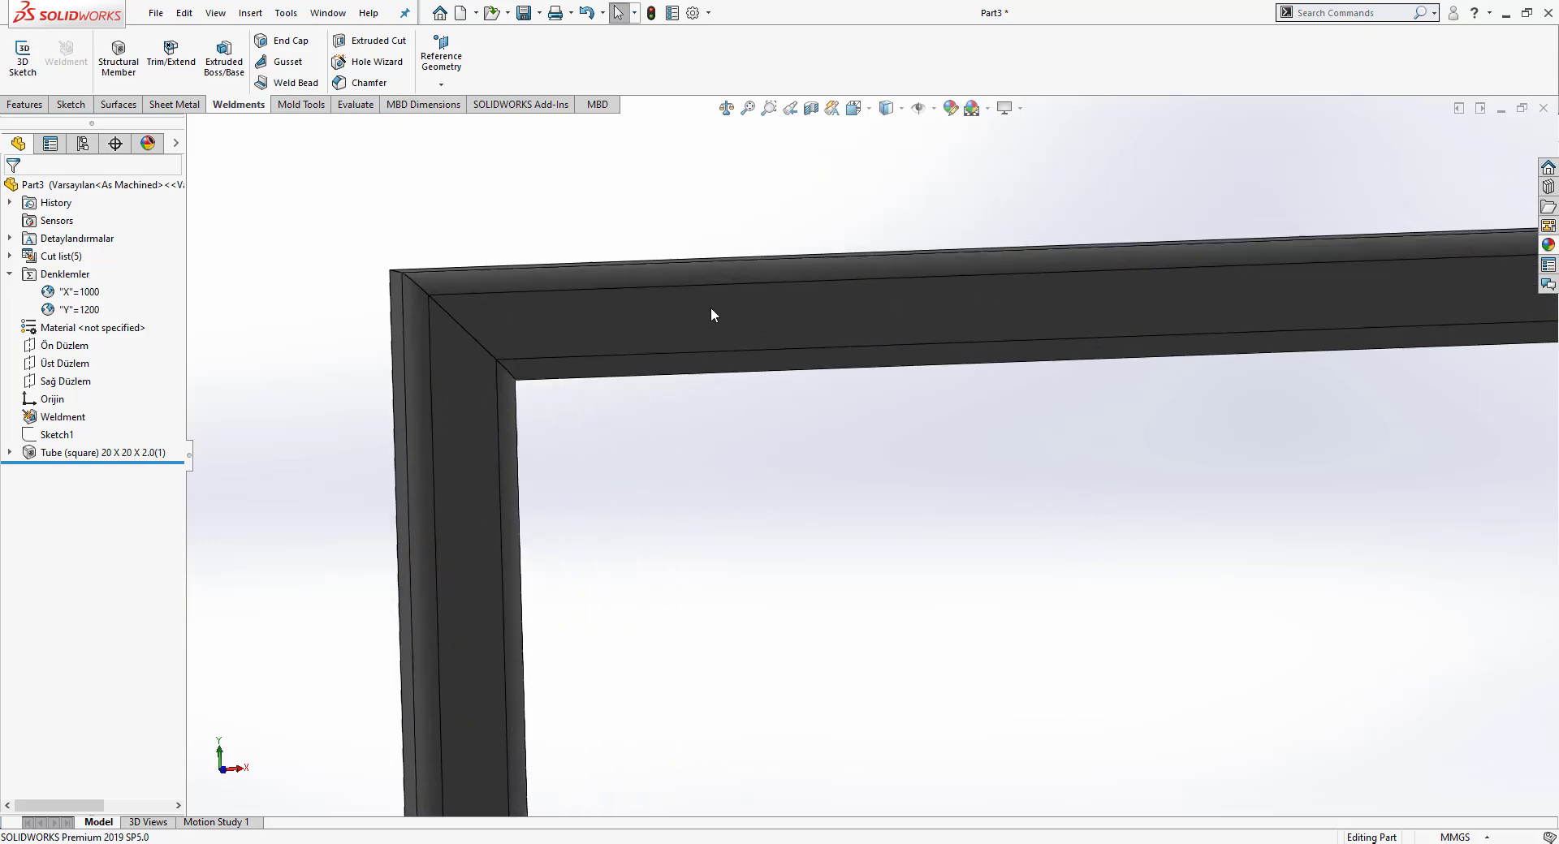
{"action": "left_click", "coordinate": [537, 325]}
{"action": "left_click", "coordinate": [609, 280]}
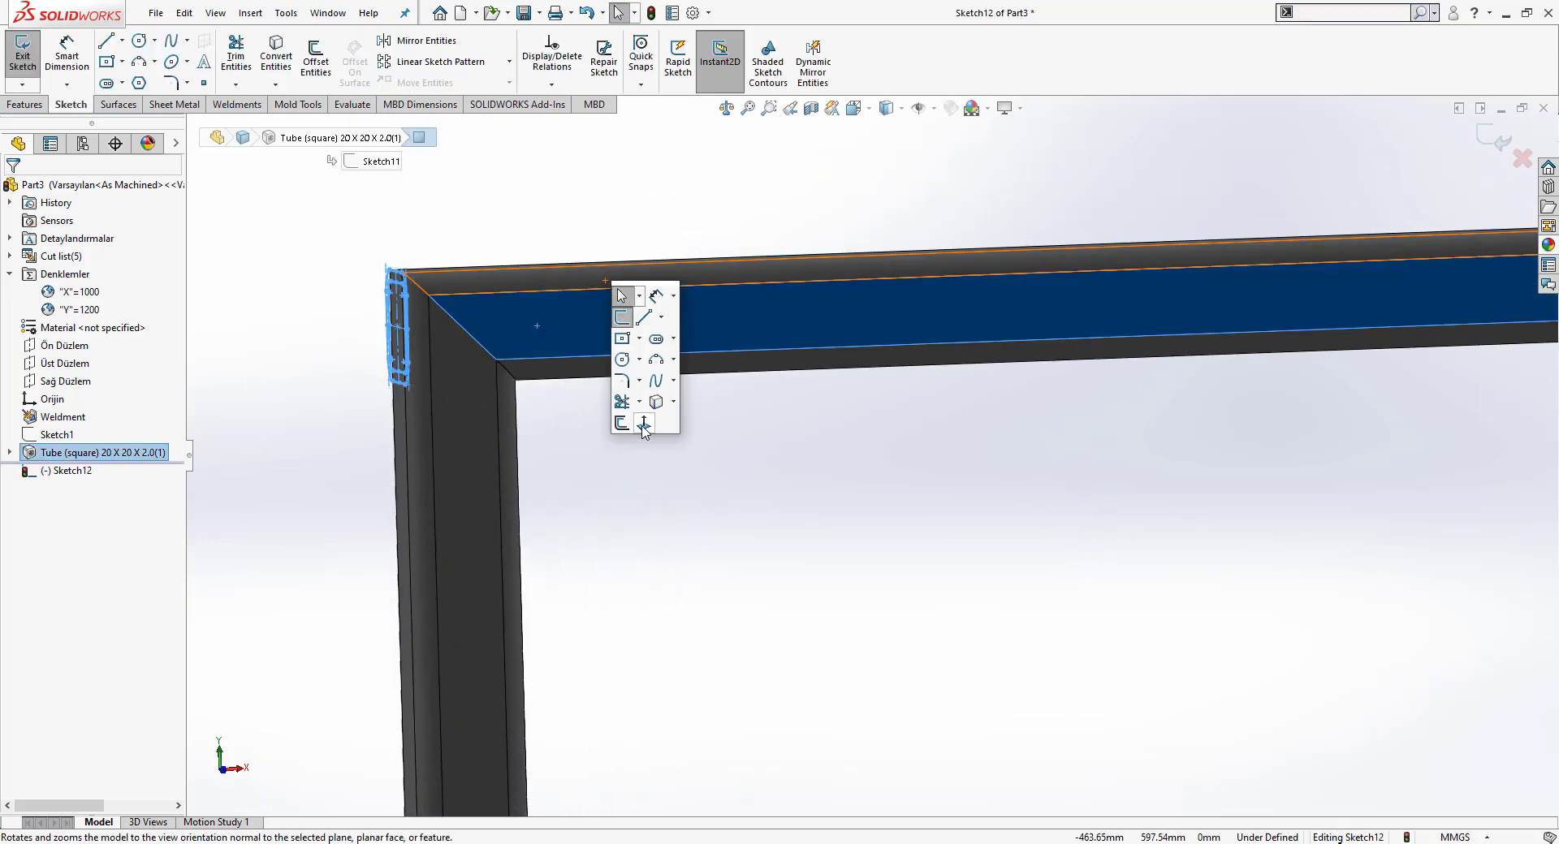
{"action": "scroll", "coordinate": [810, 379], "scroll_direction": "down", "scroll_amount": 6}
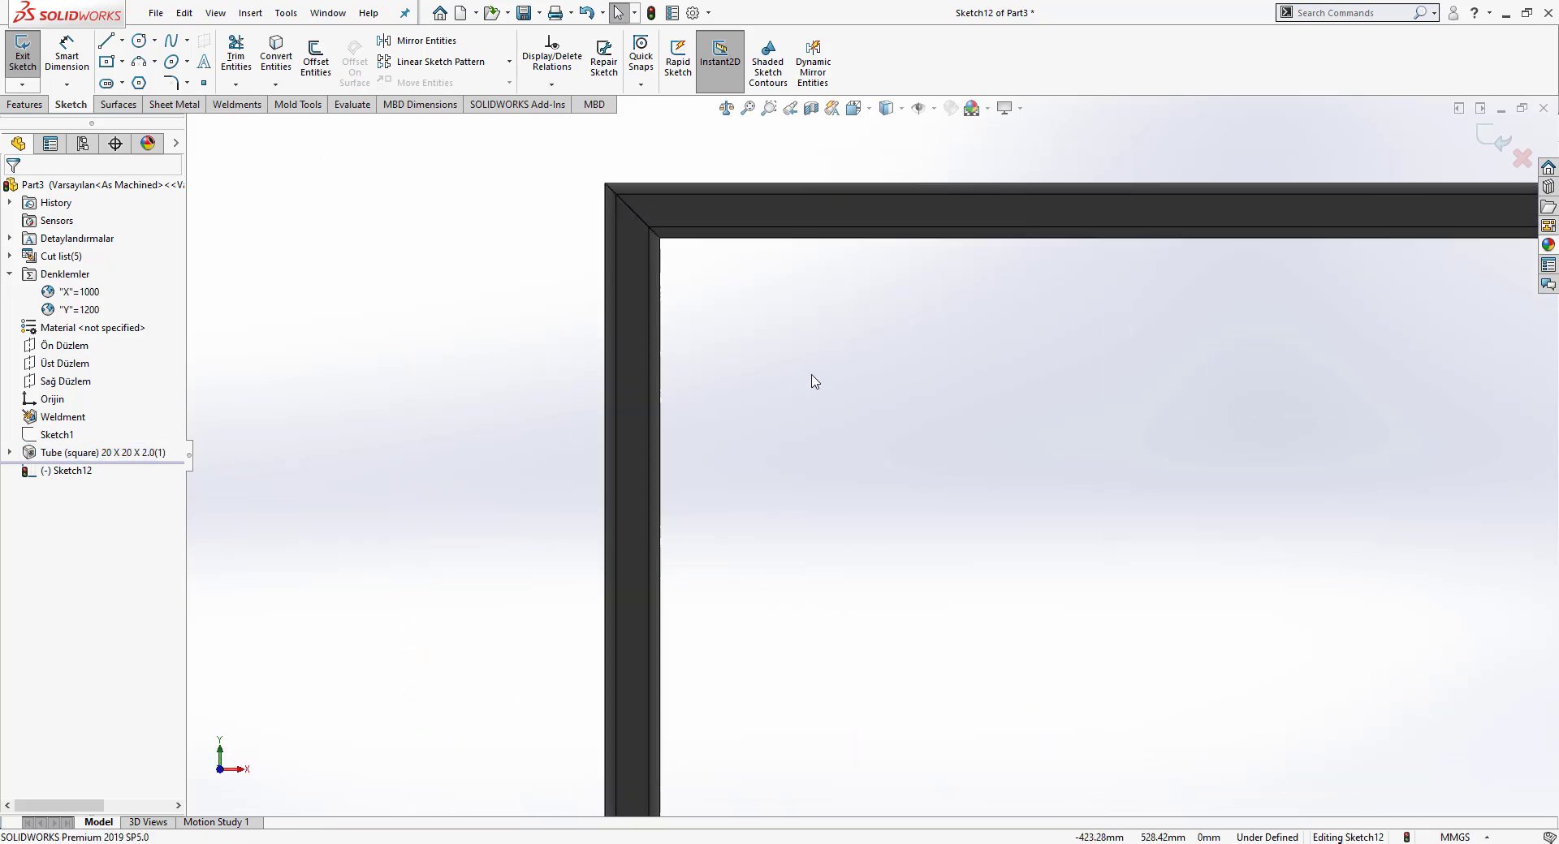
Step: Draw a vertical line about 25 mm long on the left tube, just below the frame's upper-left corner
{"action": "key", "text": "s"}
{"action": "left_click", "coordinate": [764, 386]}
{"action": "scroll", "coordinate": [738, 384], "scroll_direction": "up", "scroll_amount": 5}
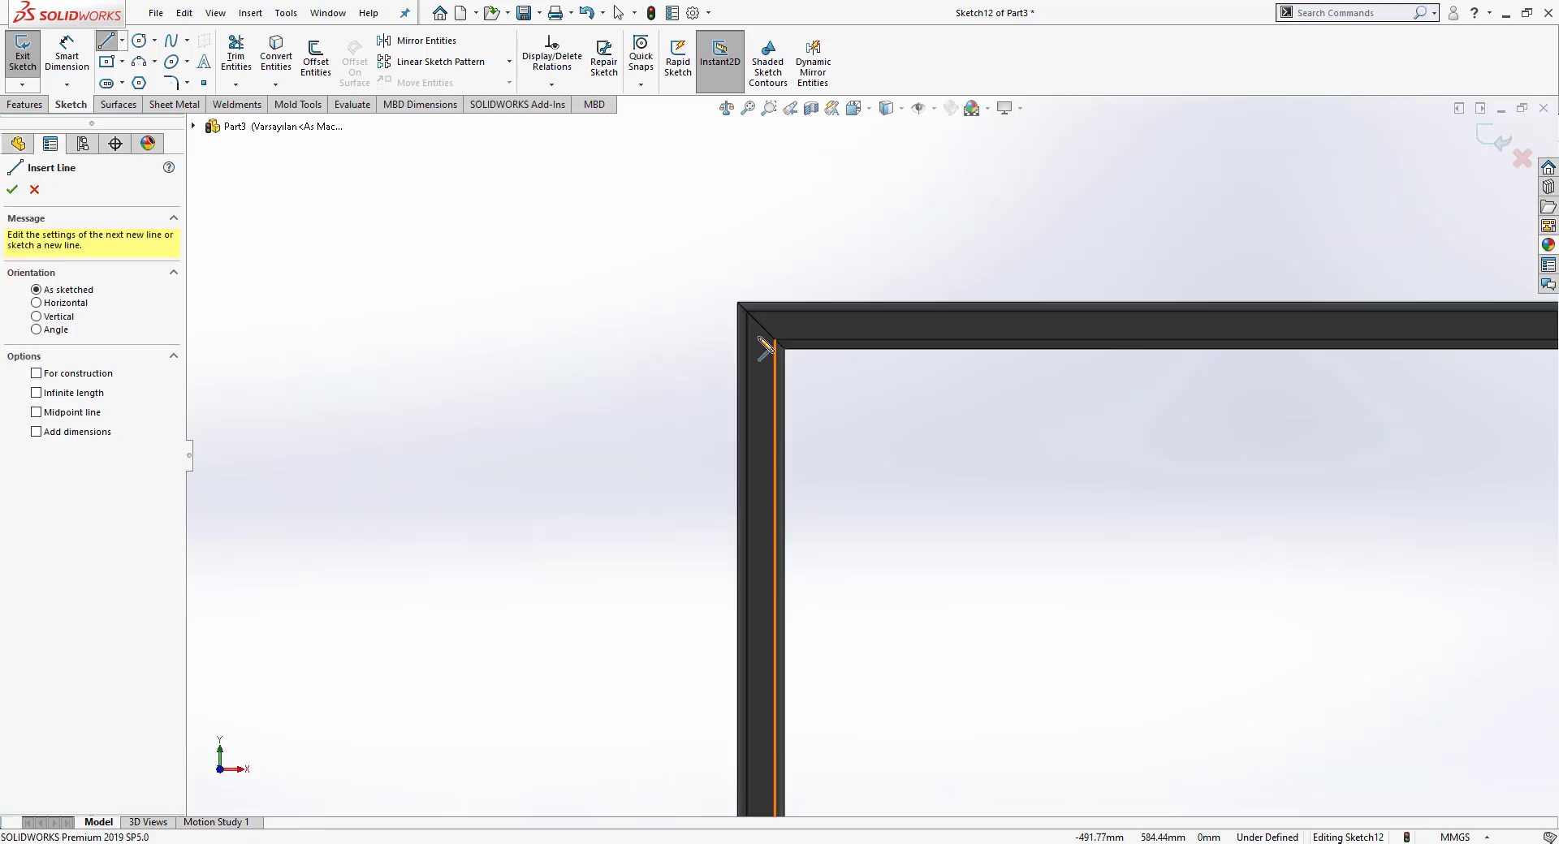
{"action": "left_click", "coordinate": [763, 339]}
{"action": "left_click", "coordinate": [764, 398]}
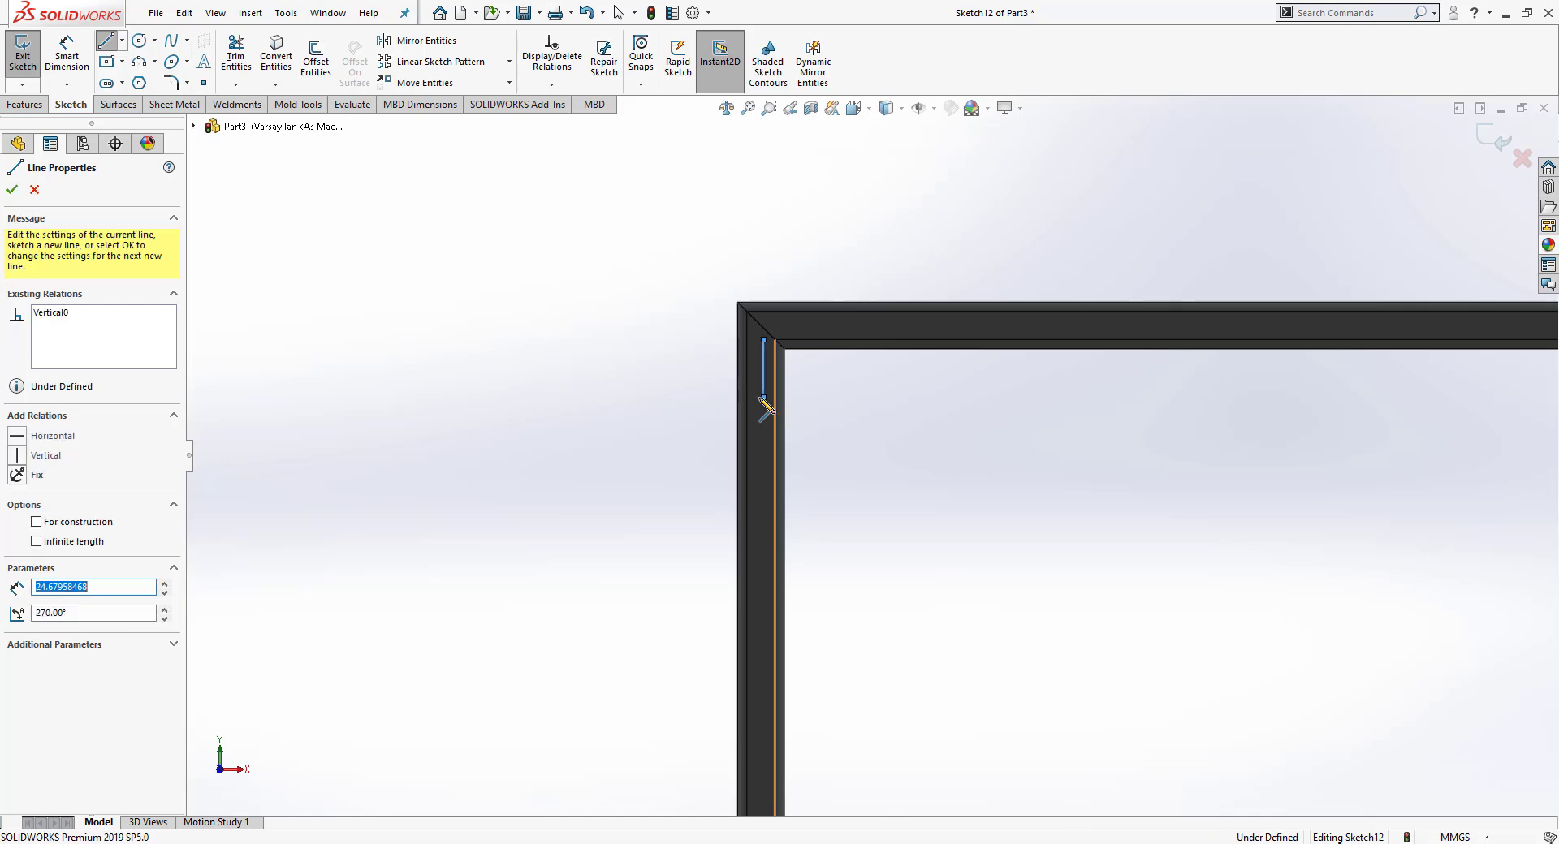
{"action": "right_click", "coordinate": [761, 397]}
{"action": "left_click", "coordinate": [804, 411]}
Step: Dimension the vertical line 10 mm from the left tube's outer edge
{"action": "scroll", "coordinate": [778, 402], "scroll_direction": "down", "scroll_amount": 5}
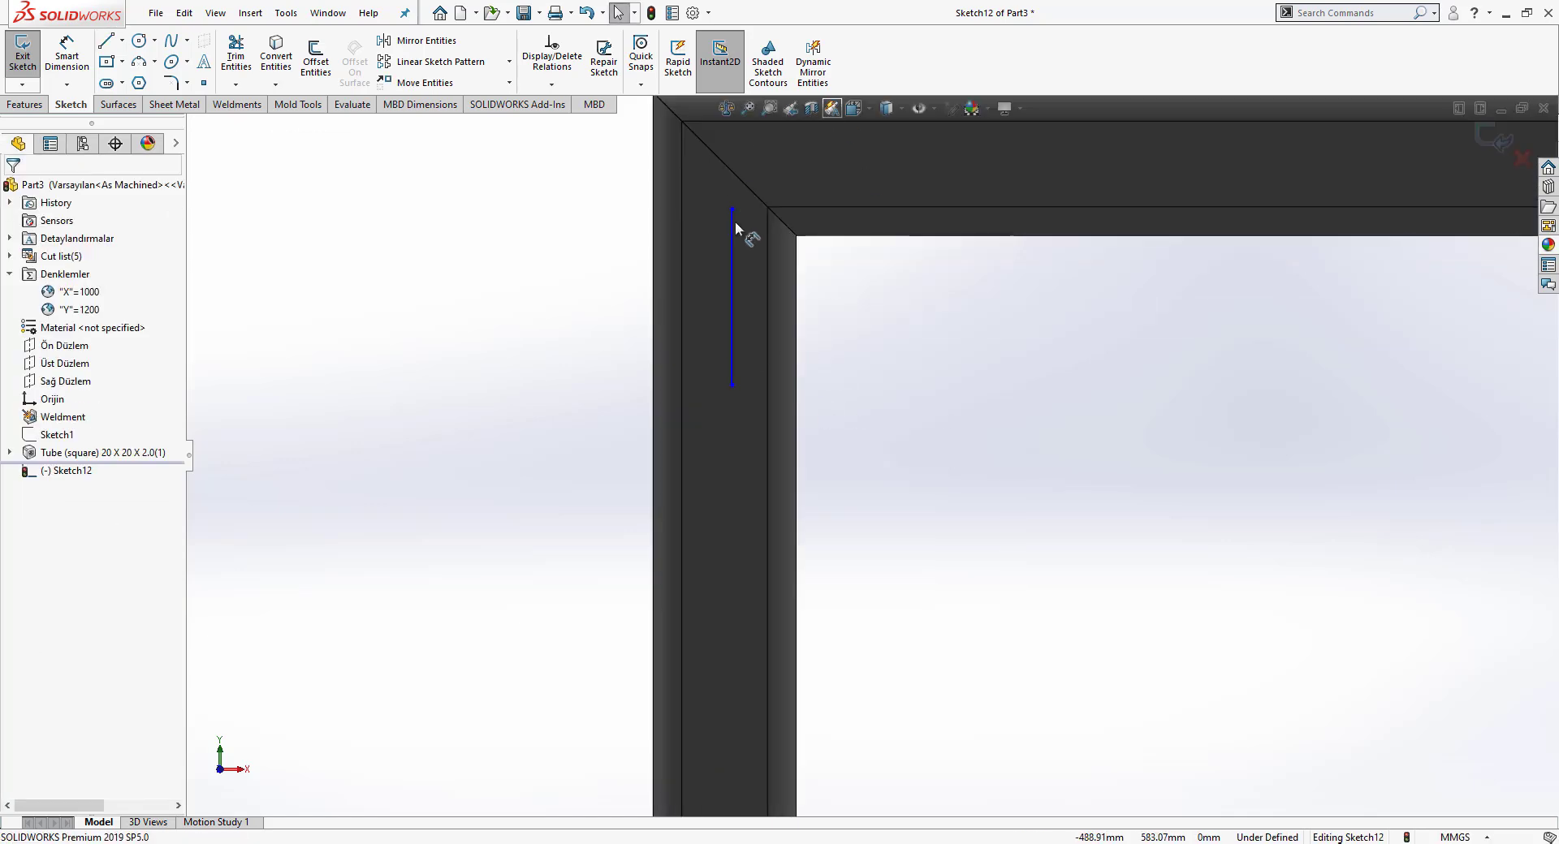
{"action": "key", "text": "d"}
{"action": "left_click", "coordinate": [733, 244]}
{"action": "left_click", "coordinate": [651, 247]}
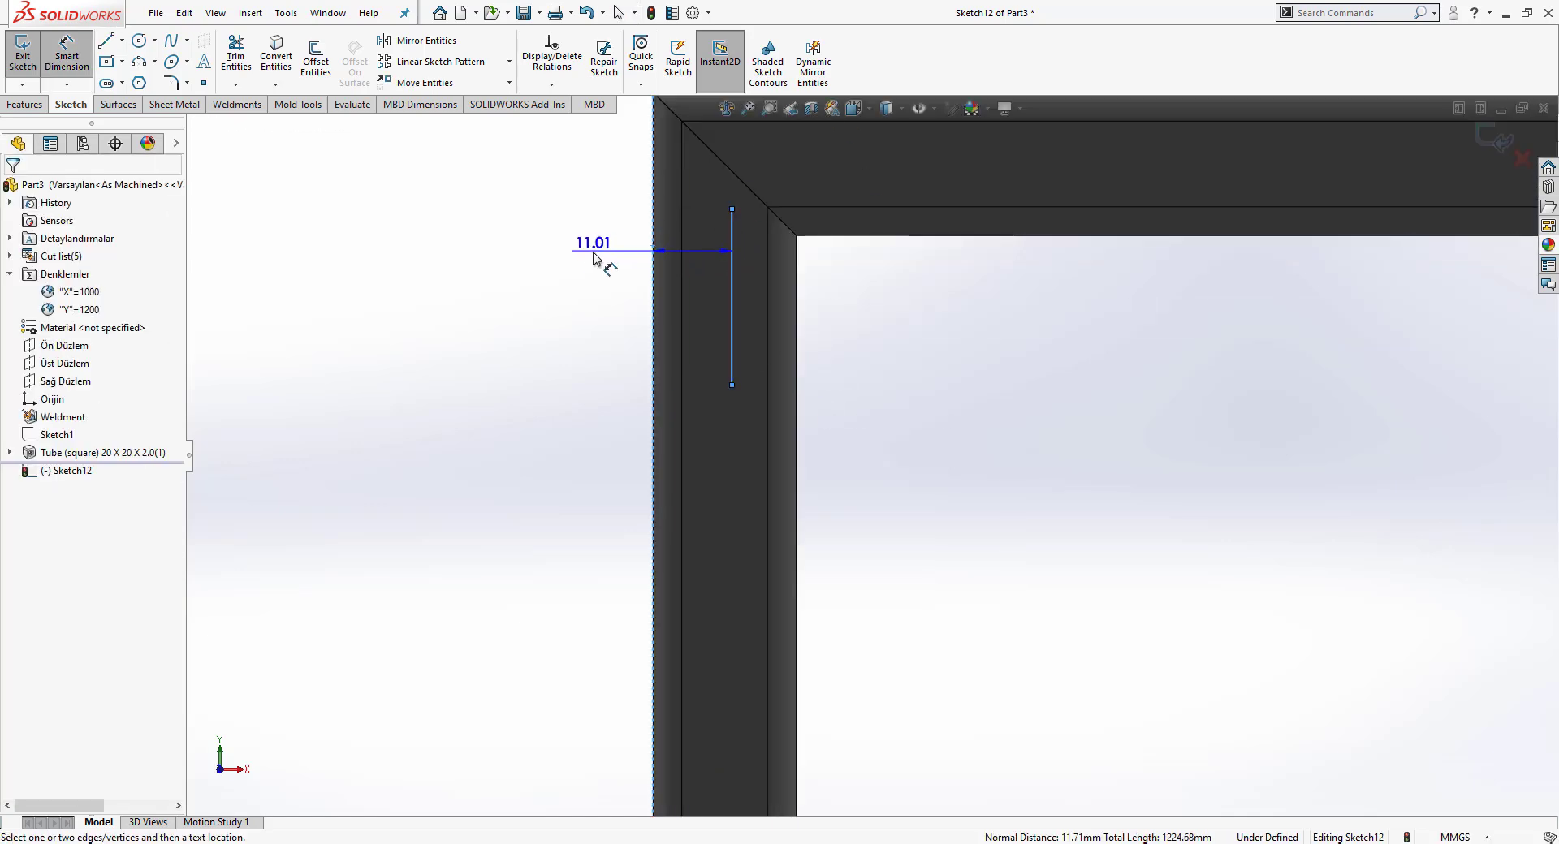
{"action": "left_click", "coordinate": [590, 258]}
{"action": "type", "text": "10"}
{"action": "key", "text": "Return"}
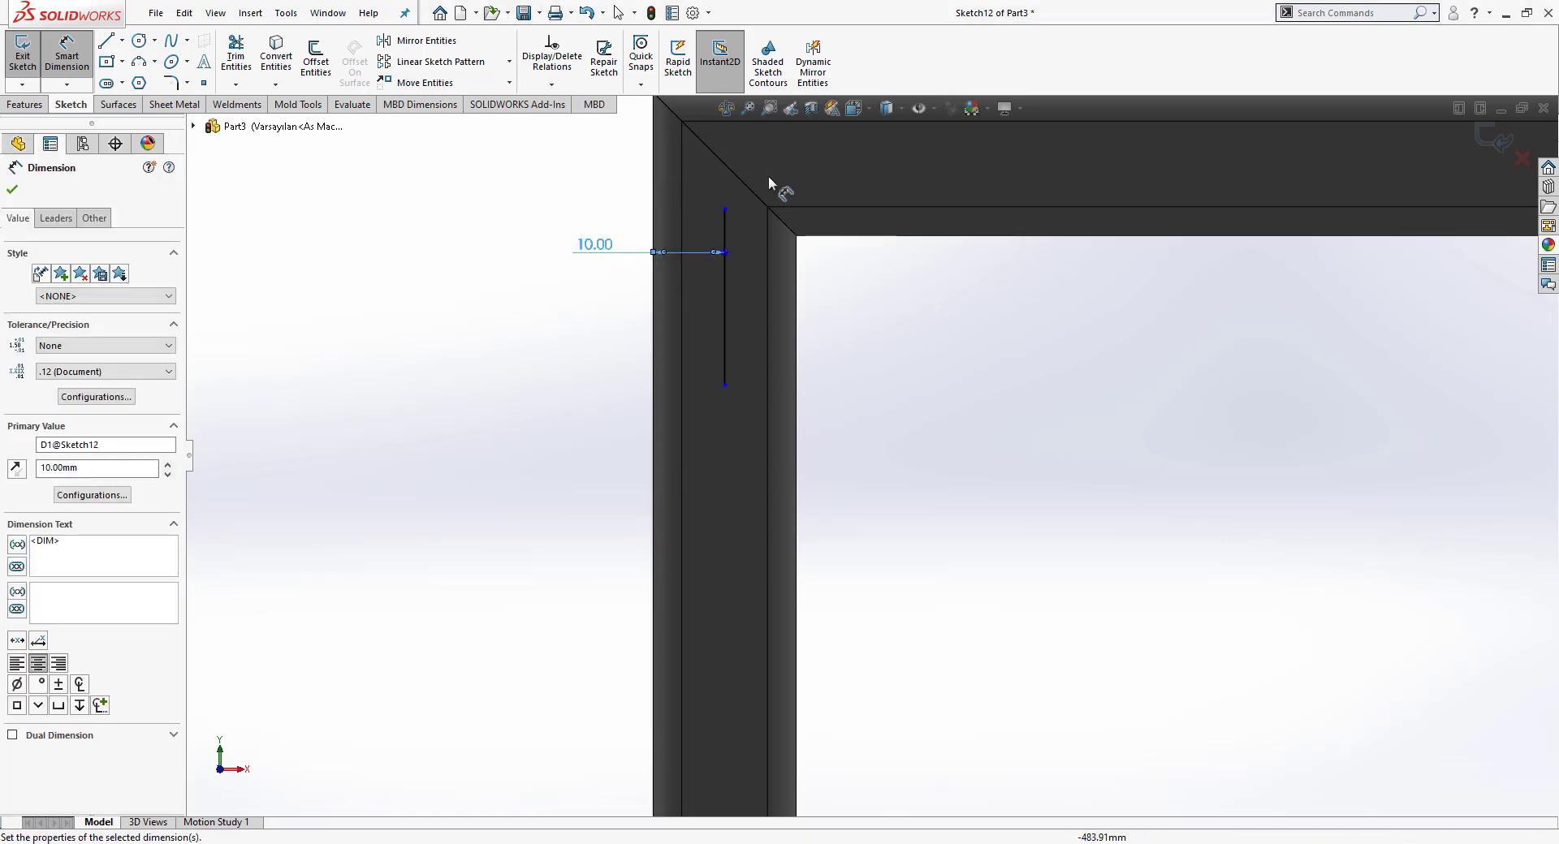
Step: Dimension the line's upper endpoint 10 mm below the frame's top outer edge
{"action": "scroll", "coordinate": [784, 328], "scroll_direction": "up", "scroll_amount": 3}
{"action": "left_click", "coordinate": [748, 250]}
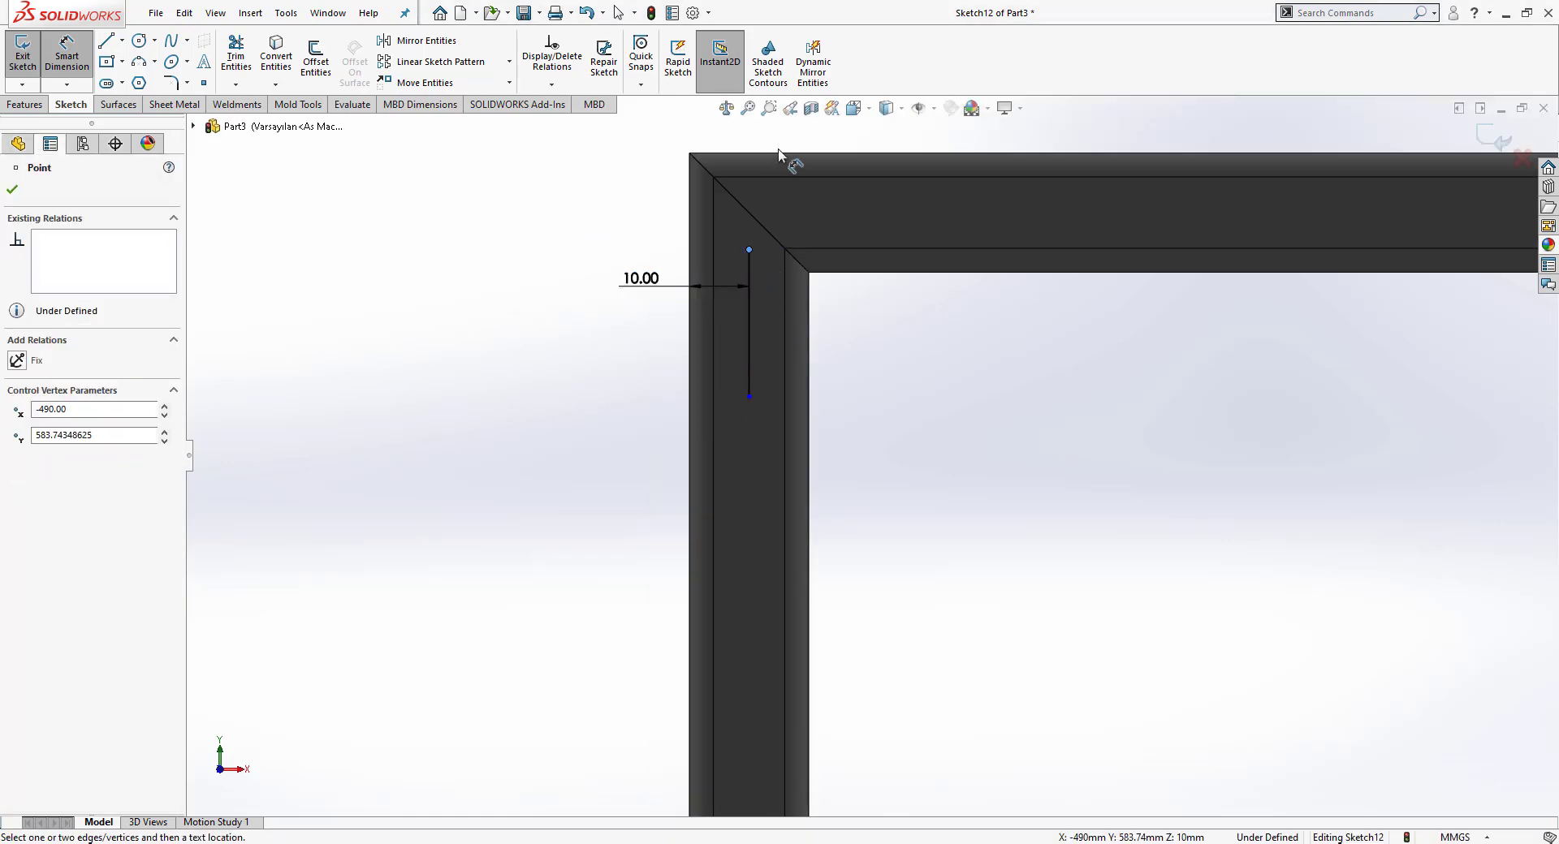
{"action": "left_click", "coordinate": [784, 155]}
{"action": "left_click", "coordinate": [625, 160]}
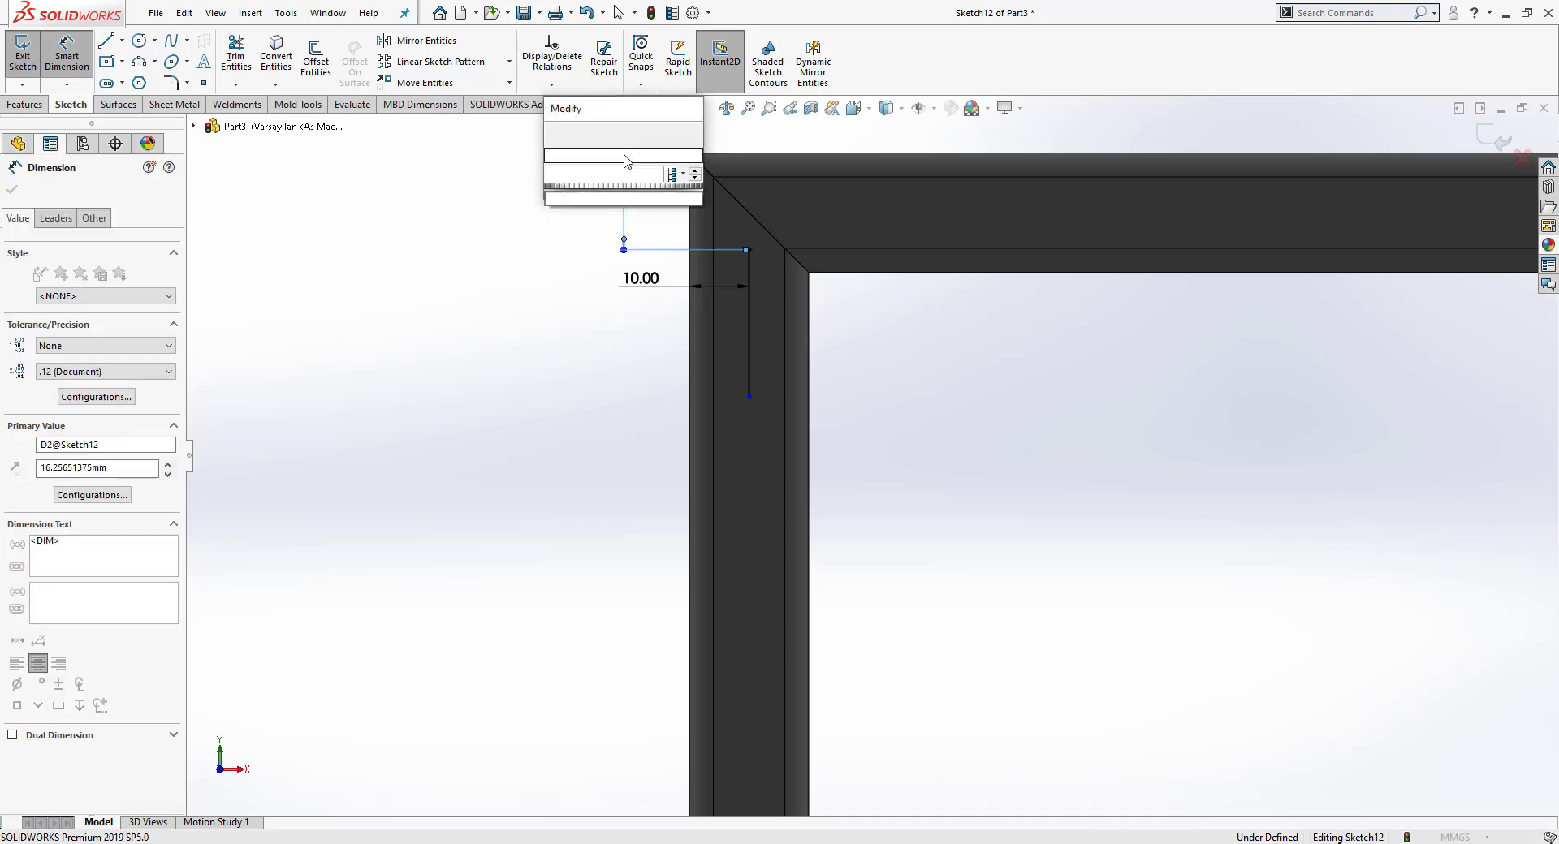
{"action": "type", "text": "10"}
{"action": "key", "text": "Return"}
Step: Dimension the line's lower endpoint 10 mm above the frame's bottom outer edge and exit the sketch
{"action": "left_click", "coordinate": [750, 397]}
{"action": "scroll", "coordinate": [821, 651], "scroll_direction": "up", "scroll_amount": 6}
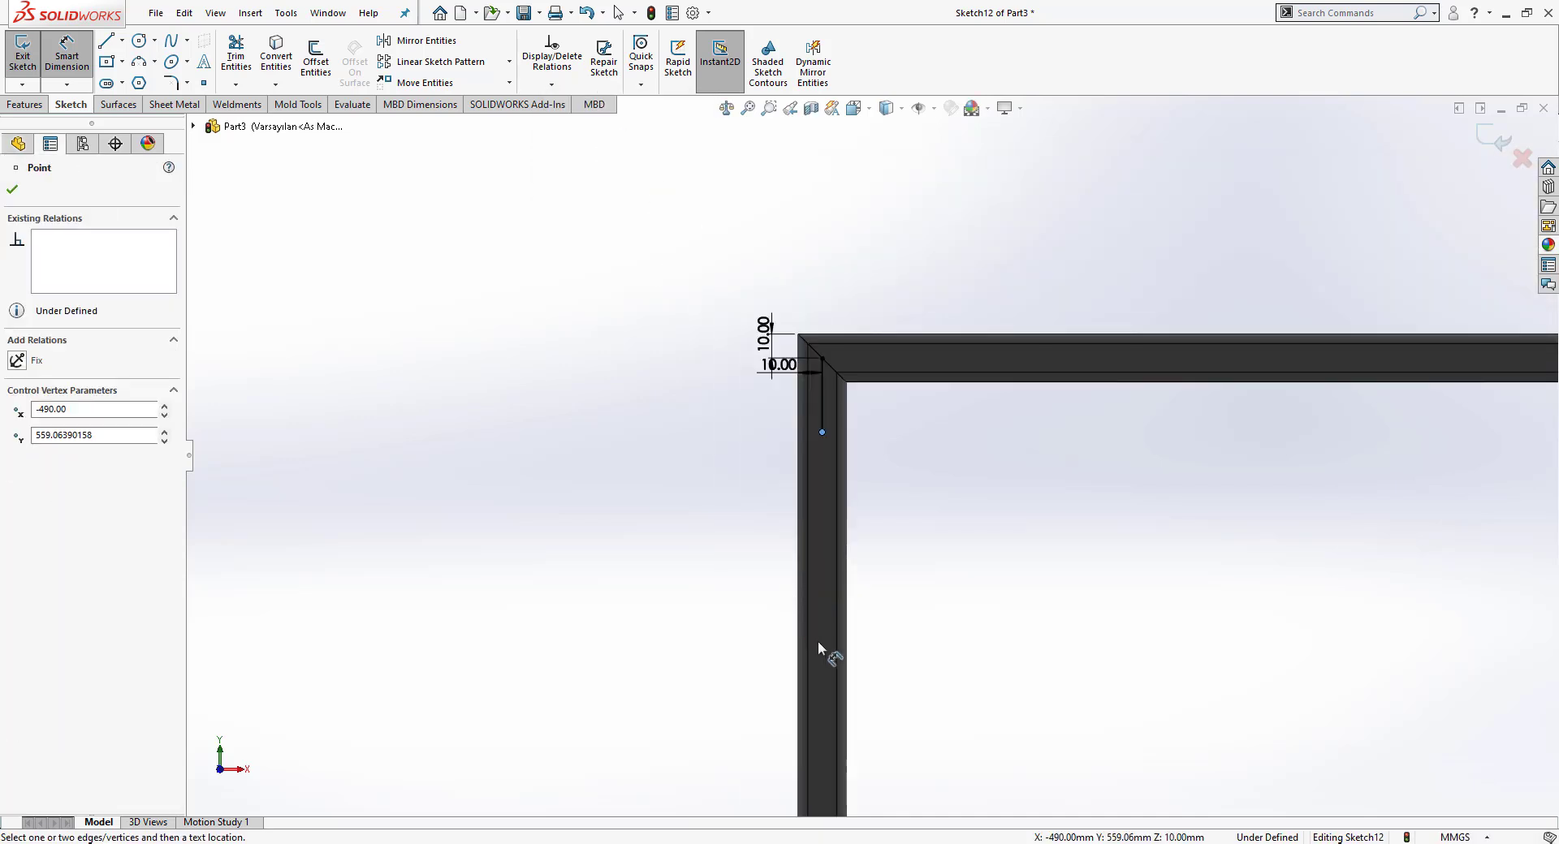
{"action": "scroll", "coordinate": [885, 680], "scroll_direction": "down", "scroll_amount": 8}
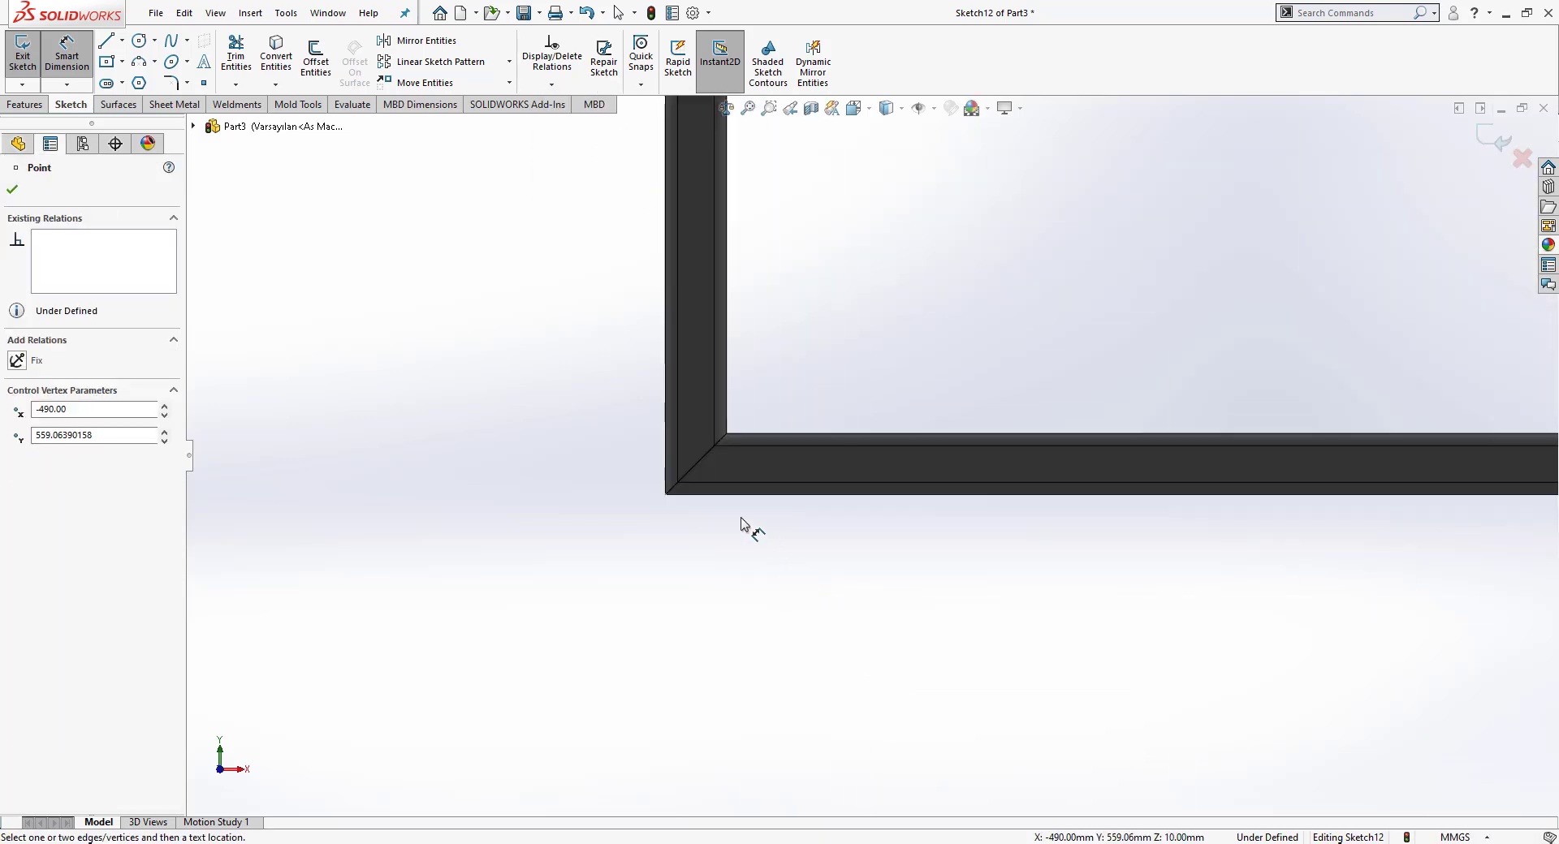
{"action": "left_click", "coordinate": [735, 492]}
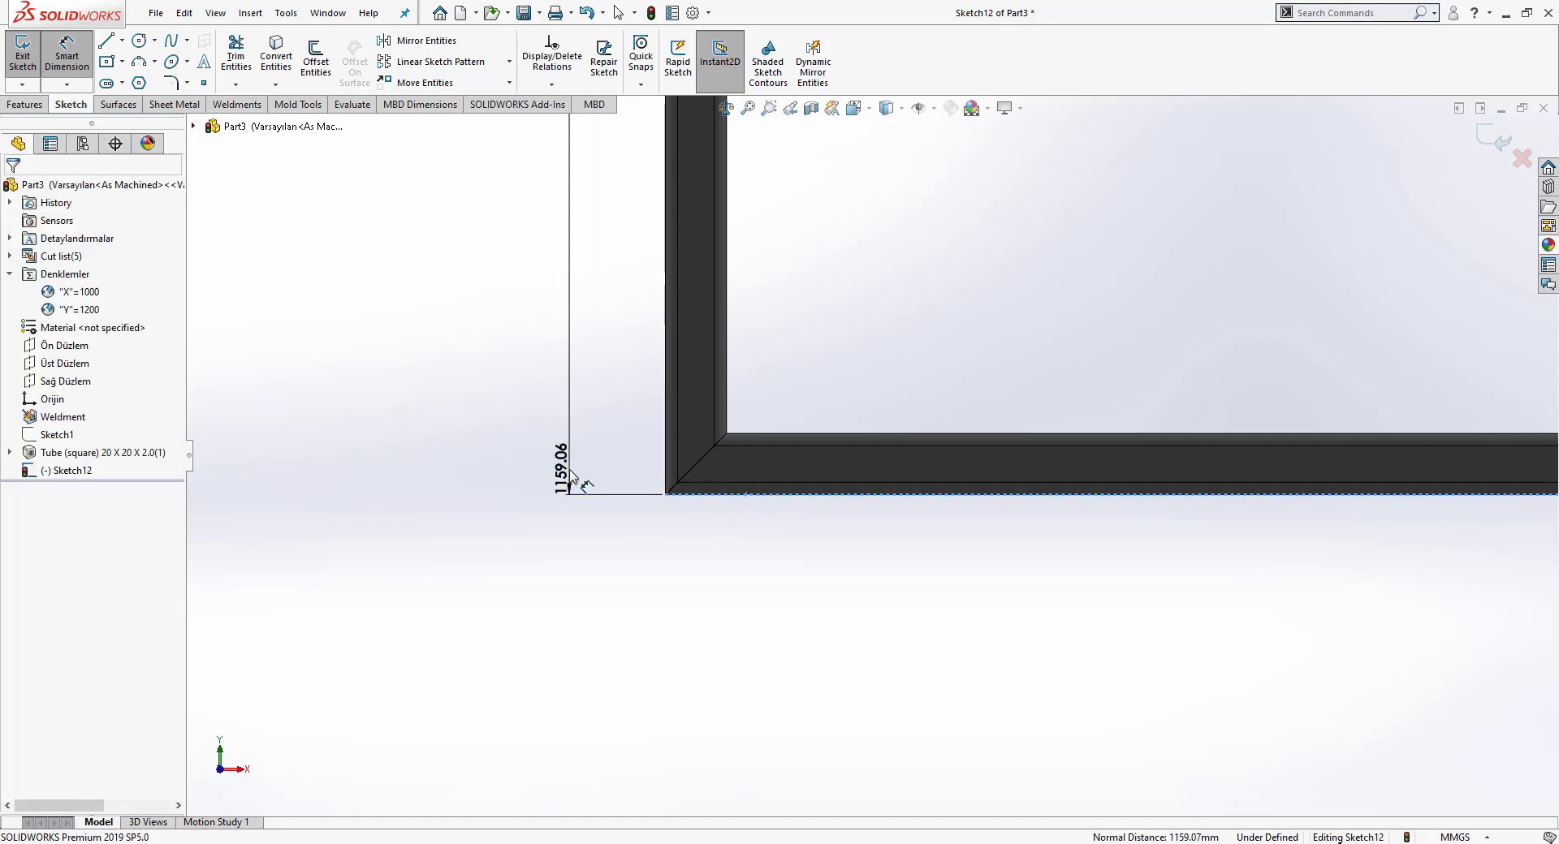
{"action": "left_click", "coordinate": [571, 477]}
{"action": "type", "text": "10"}
{"action": "key", "text": "Return"}
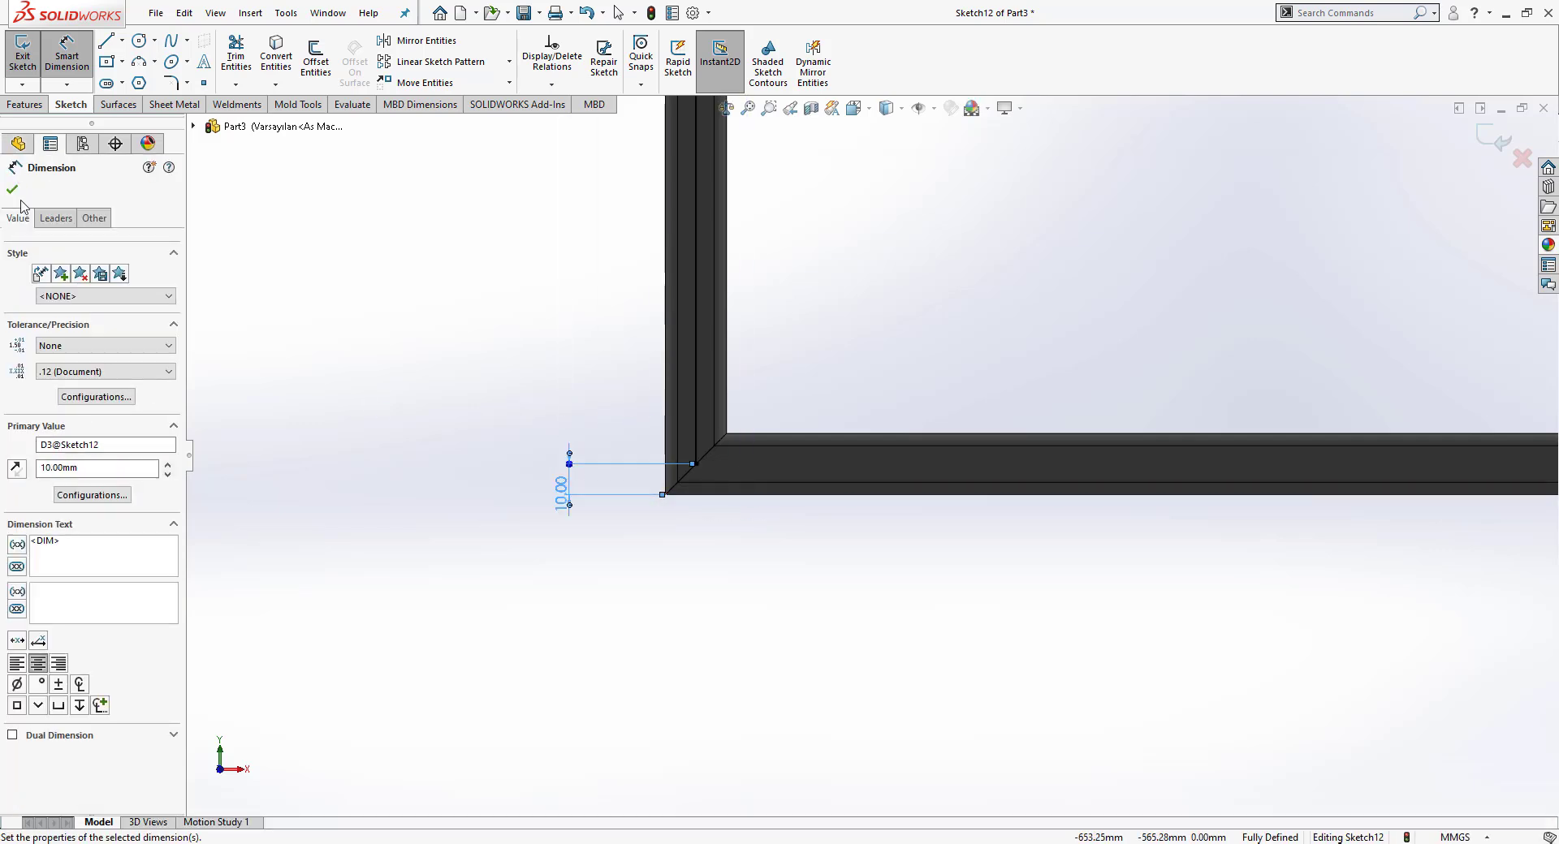
{"action": "left_click", "coordinate": [12, 189]}
{"action": "key", "text": "Escape"}
{"action": "key", "text": "f"}
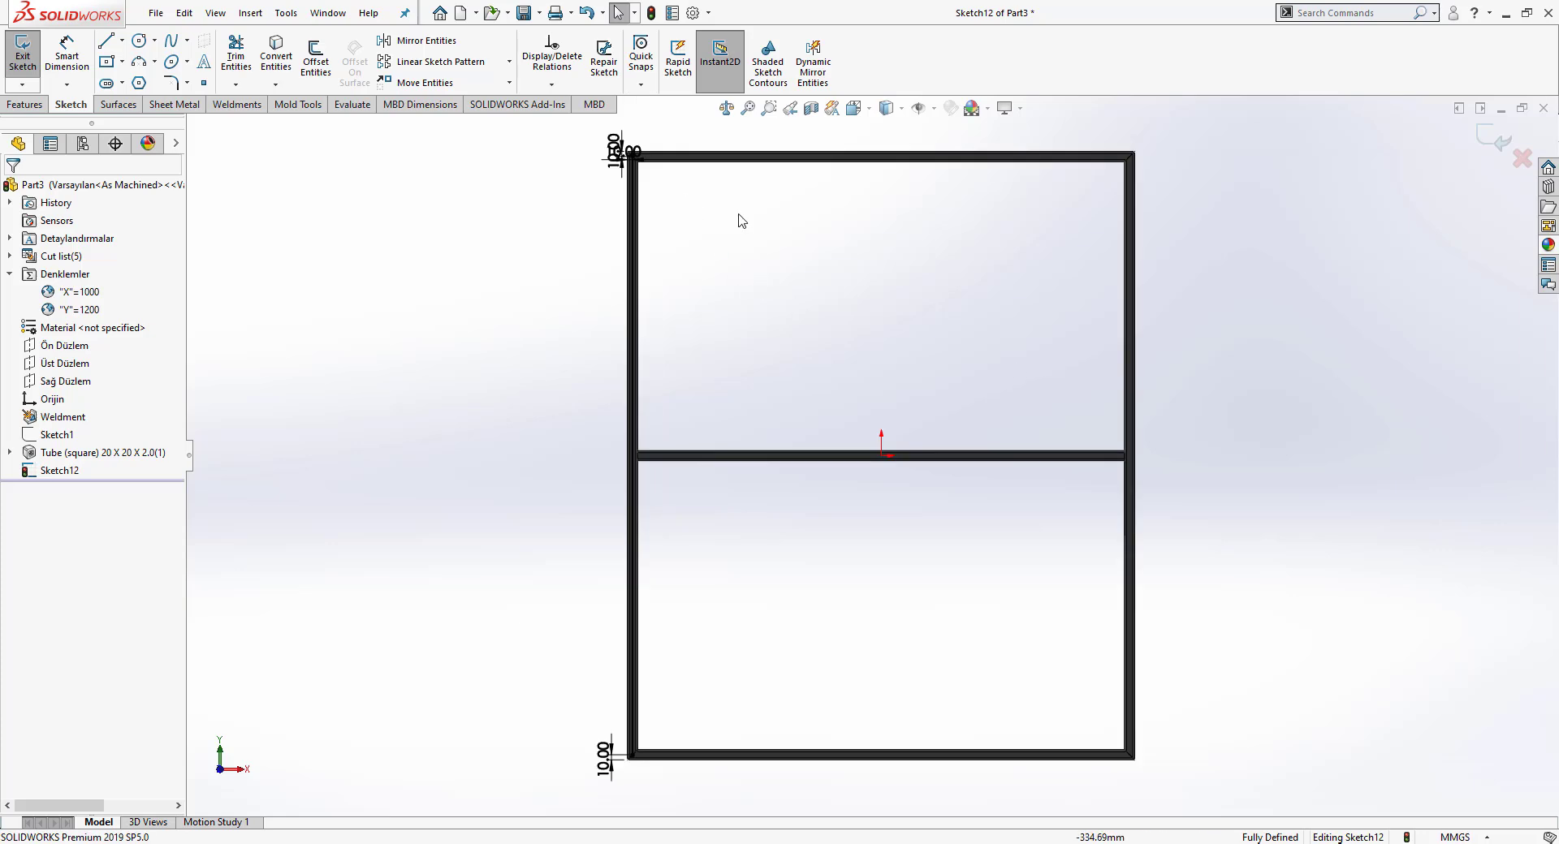
{"action": "left_click", "coordinate": [1491, 134]}
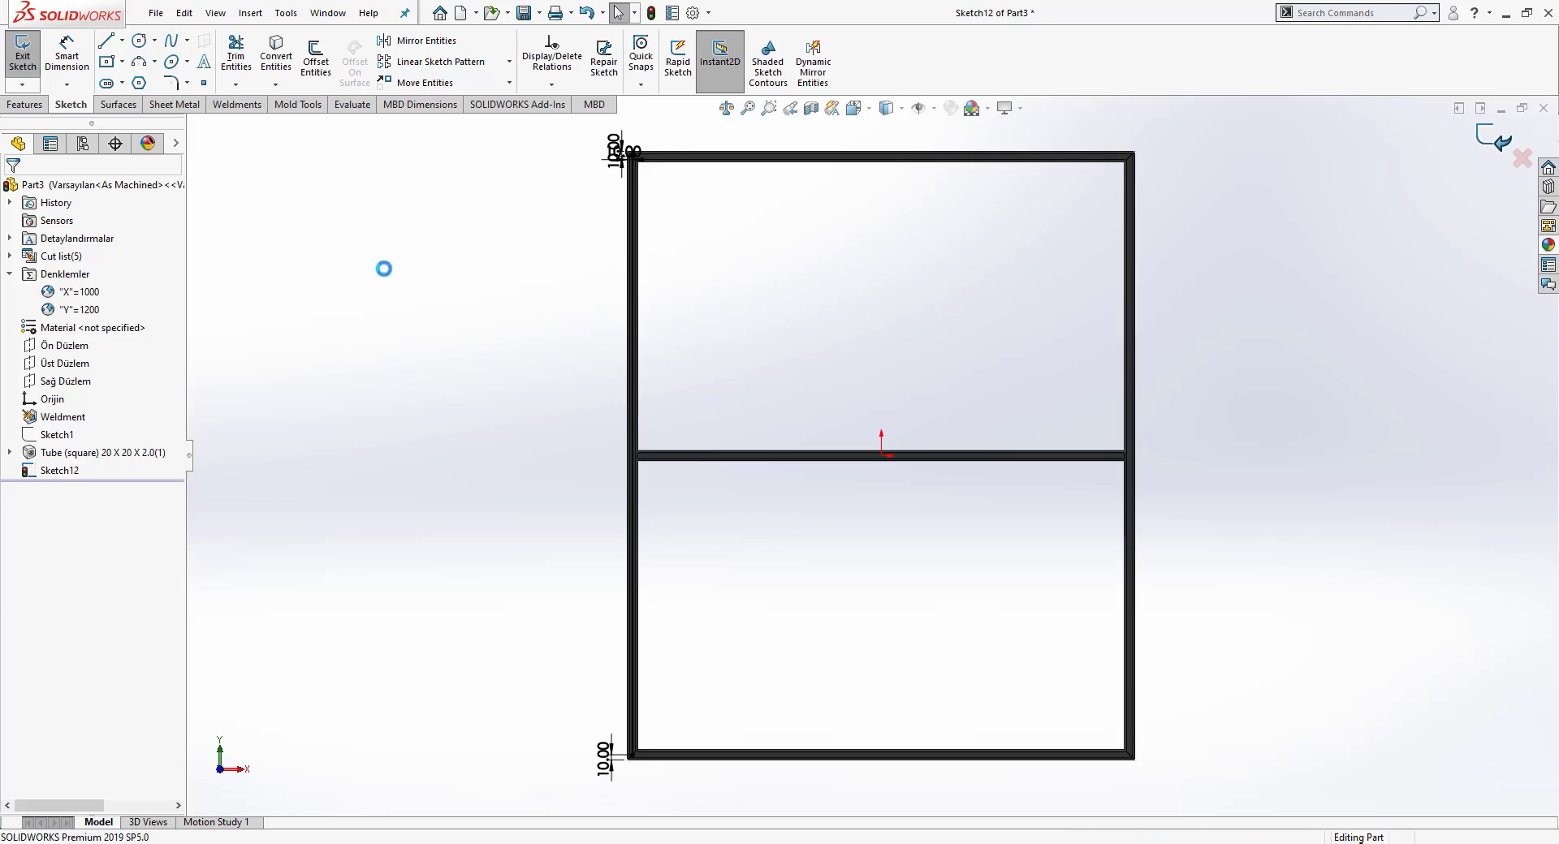
Step: Create a reference plane parallel to the top tube's outer face and coincident with the vertical wire line's upper endpoint
{"action": "scroll", "coordinate": [699, 181], "scroll_direction": "down", "scroll_amount": 5}
{"action": "middle_click_drag", "start_coordinate": [602, 248], "coordinate": [460, 278]}
{"action": "scroll", "coordinate": [907, 345], "scroll_direction": "up", "scroll_amount": 5}
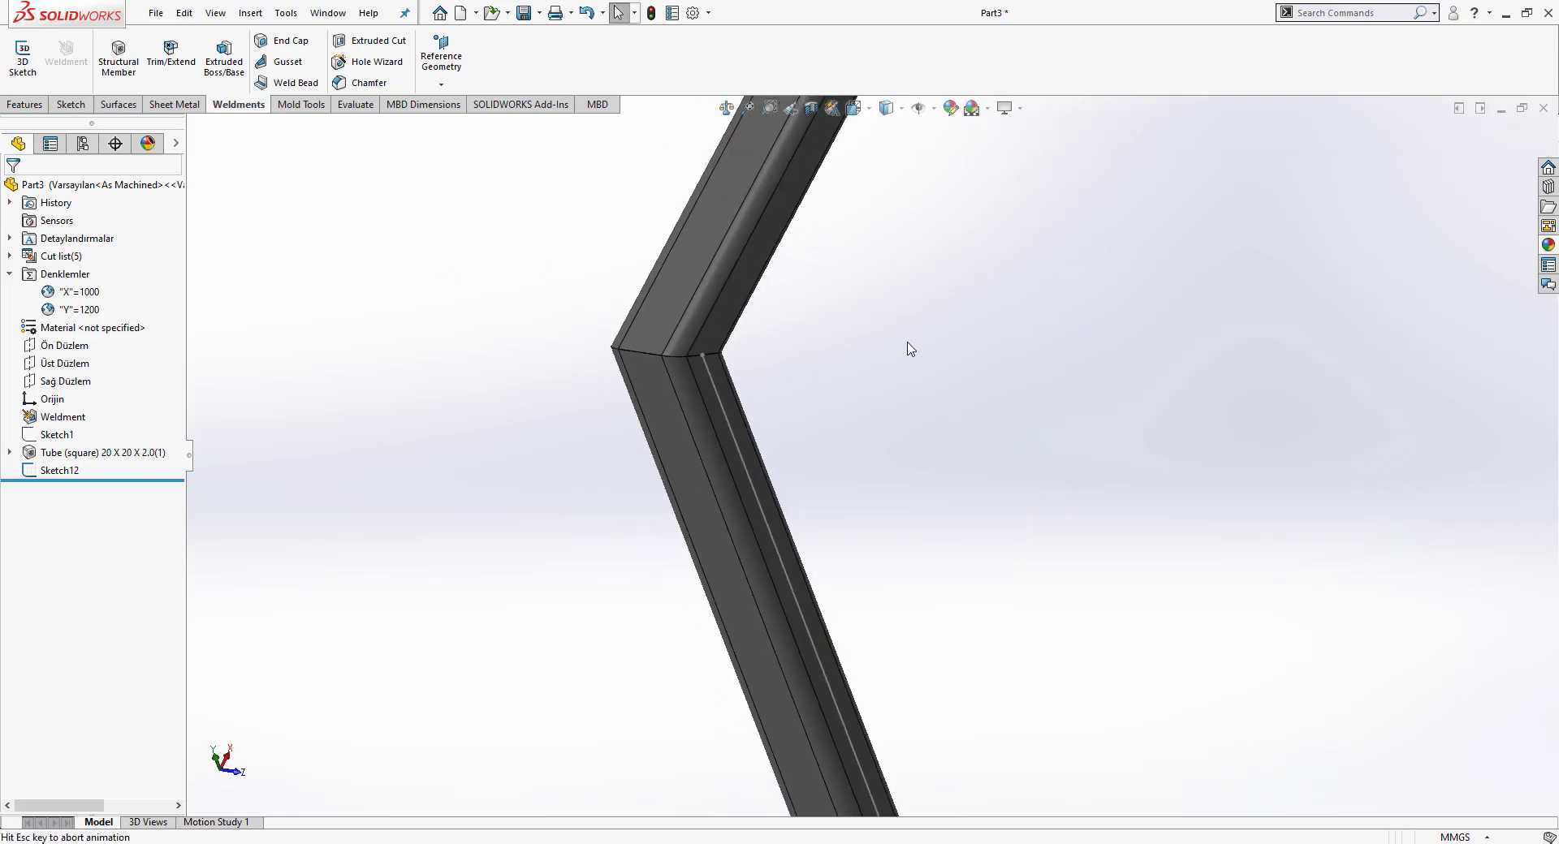
{"action": "scroll", "coordinate": [856, 417], "scroll_direction": "down", "scroll_amount": 2}
{"action": "left_click", "coordinate": [446, 65]}
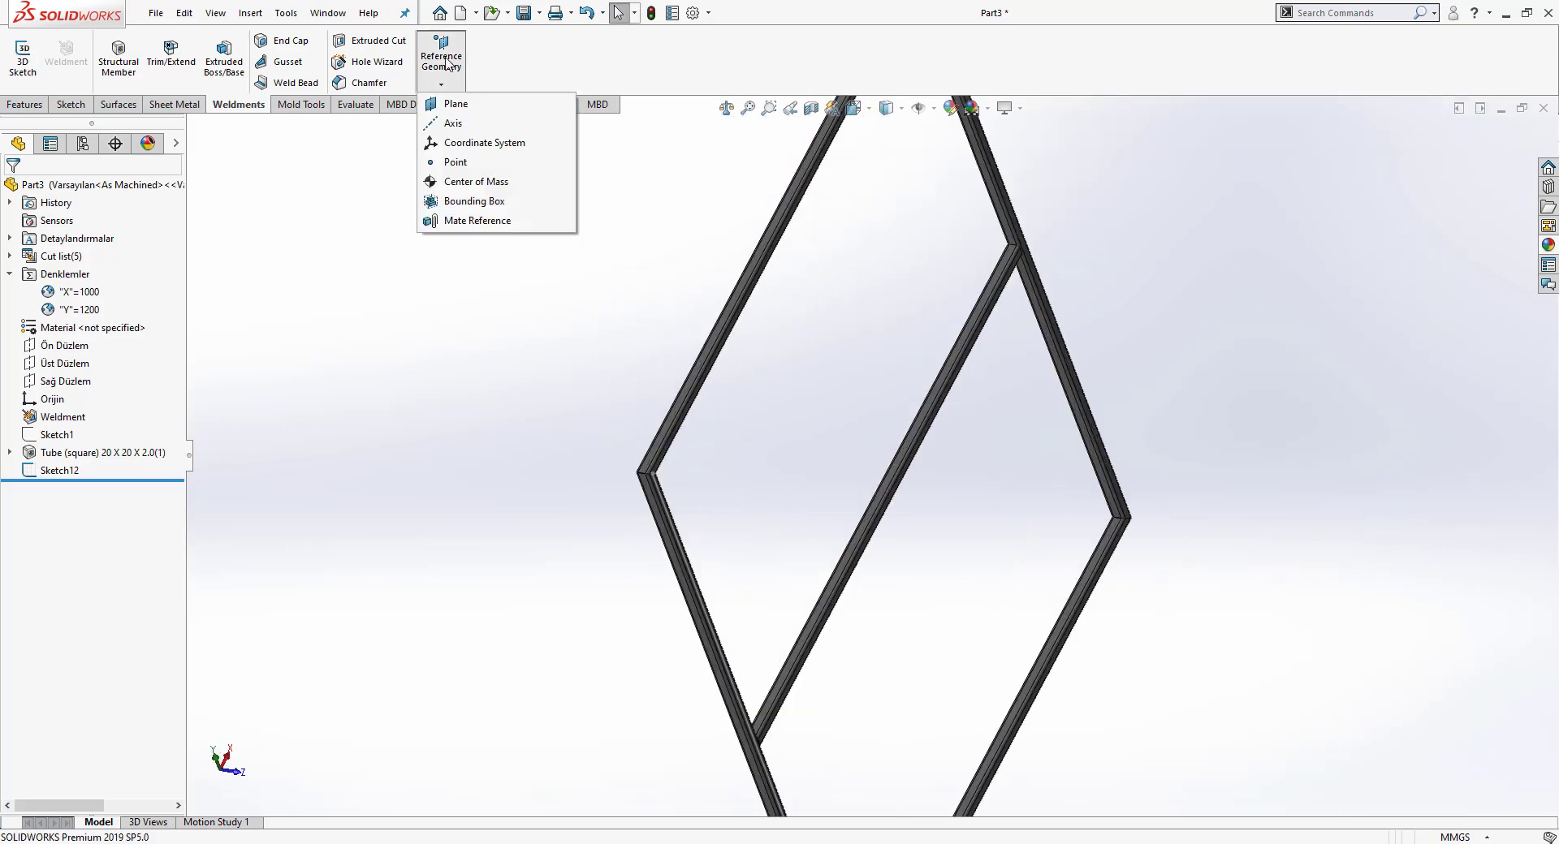
{"action": "left_click", "coordinate": [451, 104]}
{"action": "scroll", "coordinate": [698, 438], "scroll_direction": "down", "scroll_amount": 8}
{"action": "left_click", "coordinate": [755, 400]}
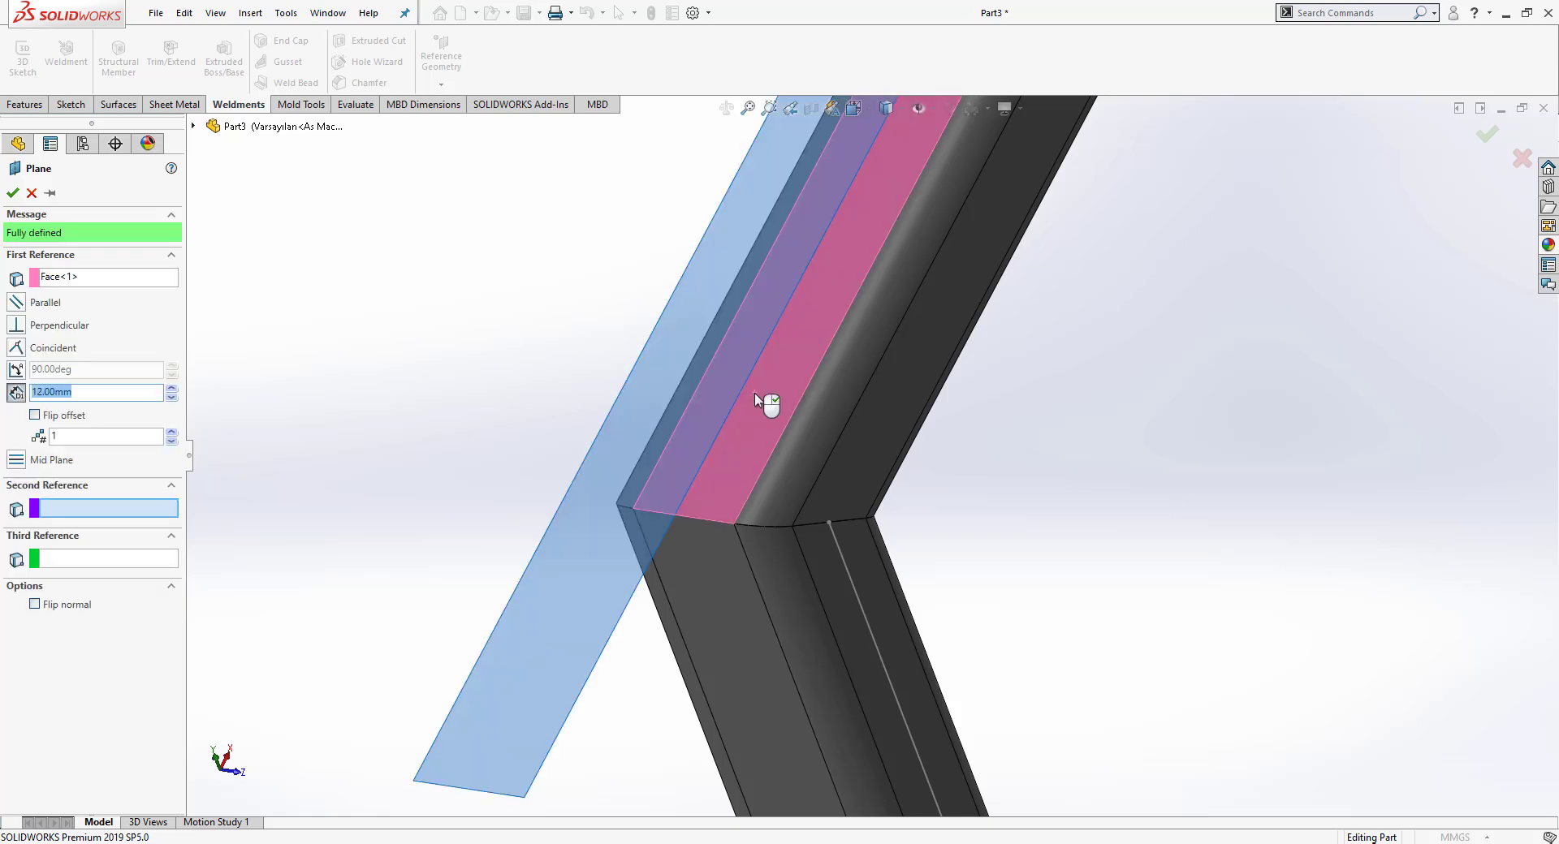
{"action": "left_click", "coordinate": [829, 524]}
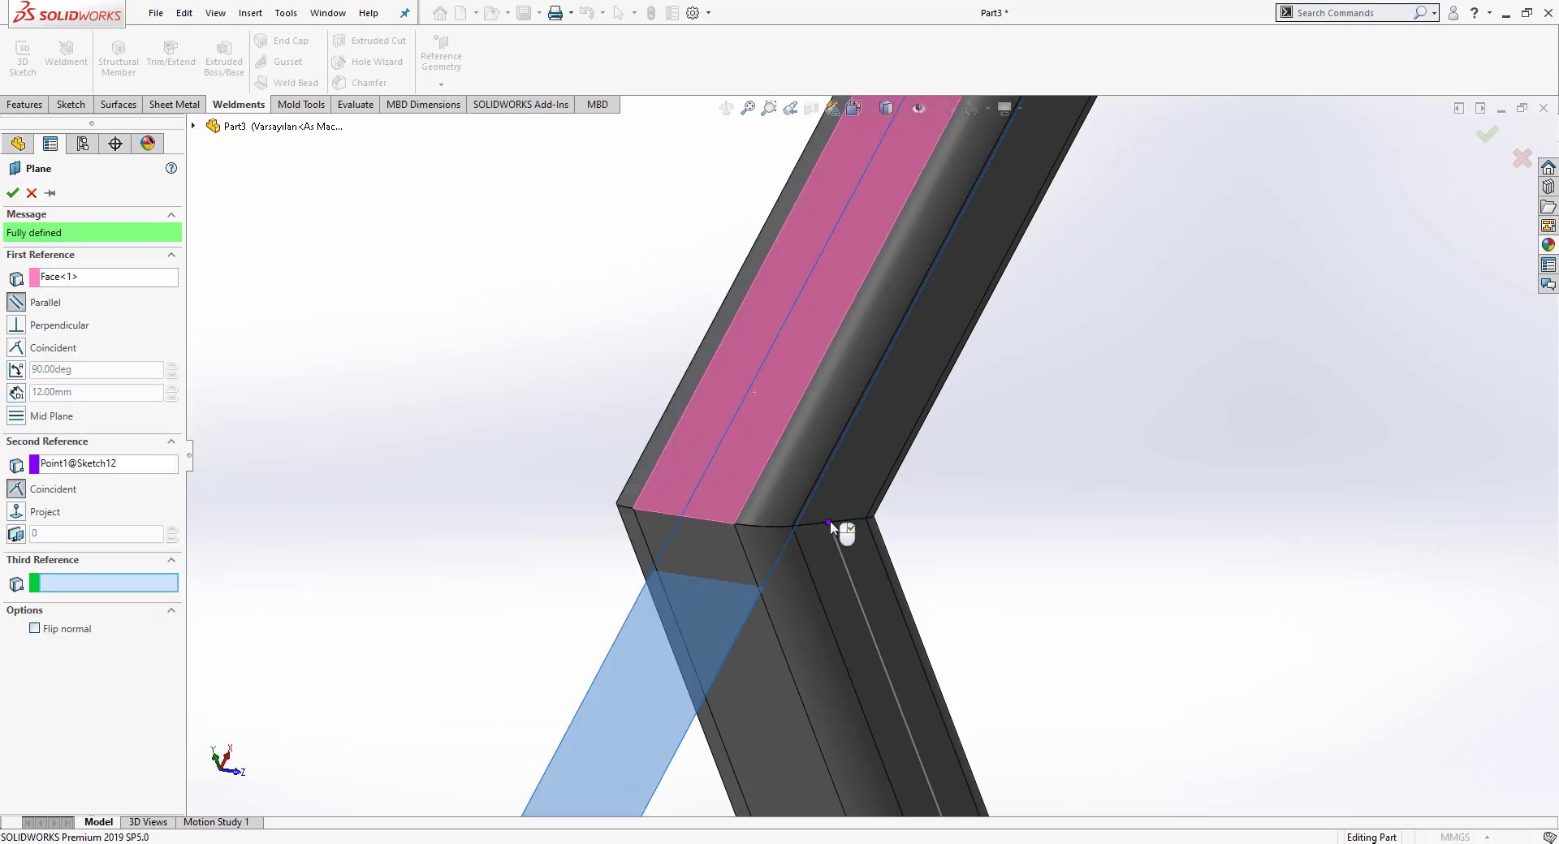
{"action": "key", "text": "Return"}
Step: Start a sketch on the new plane and draw a circle about 14.66 mm in diameter beside the tube, near the wire line's endpoint
{"action": "right_click", "coordinate": [46, 491]}
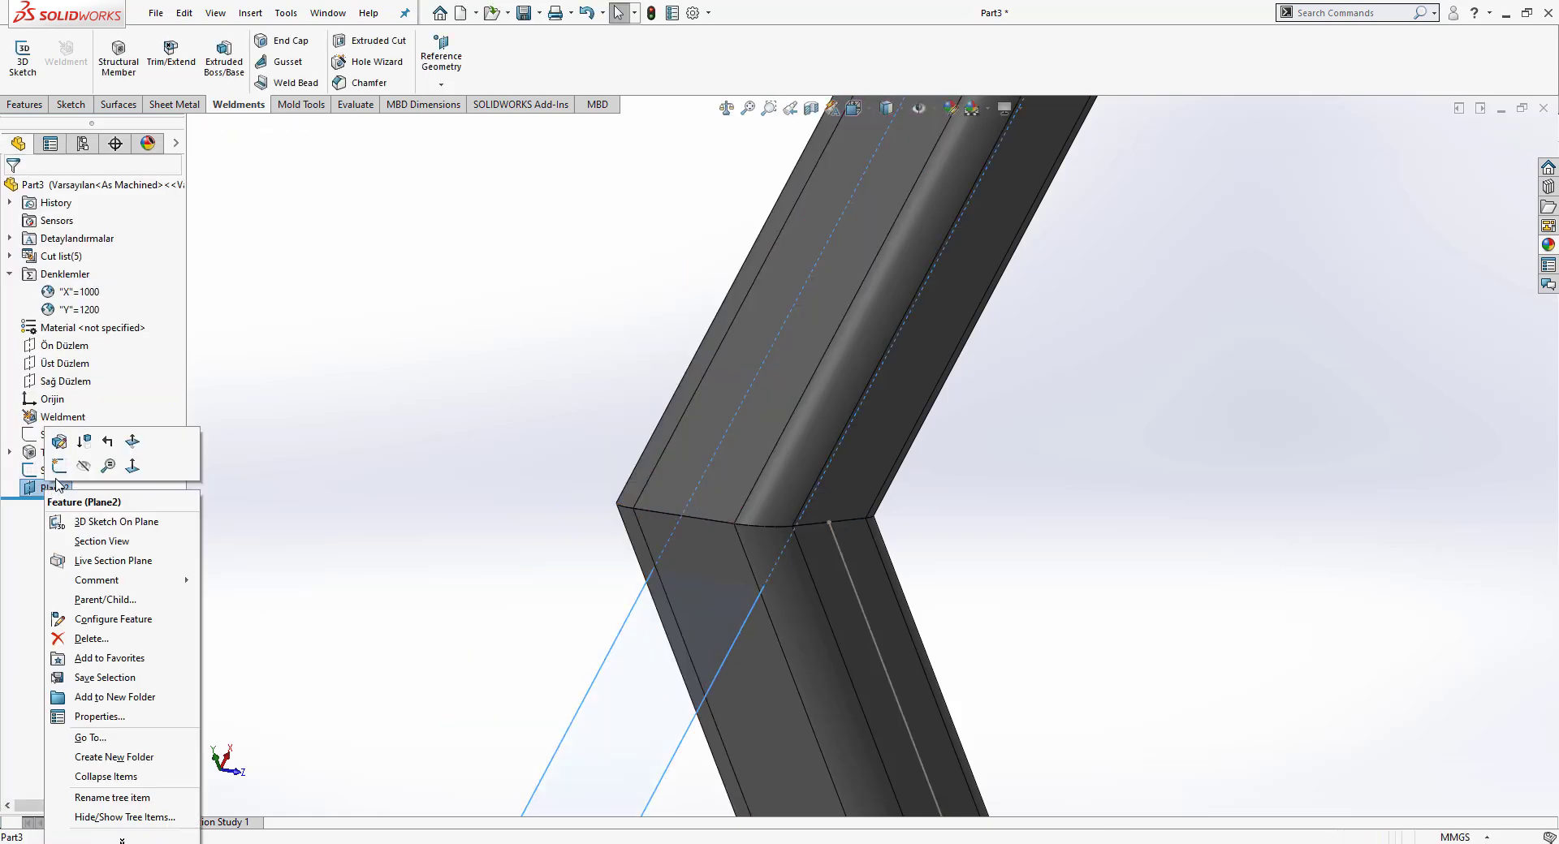
{"action": "left_click", "coordinate": [57, 461]}
{"action": "key", "text": "s"}
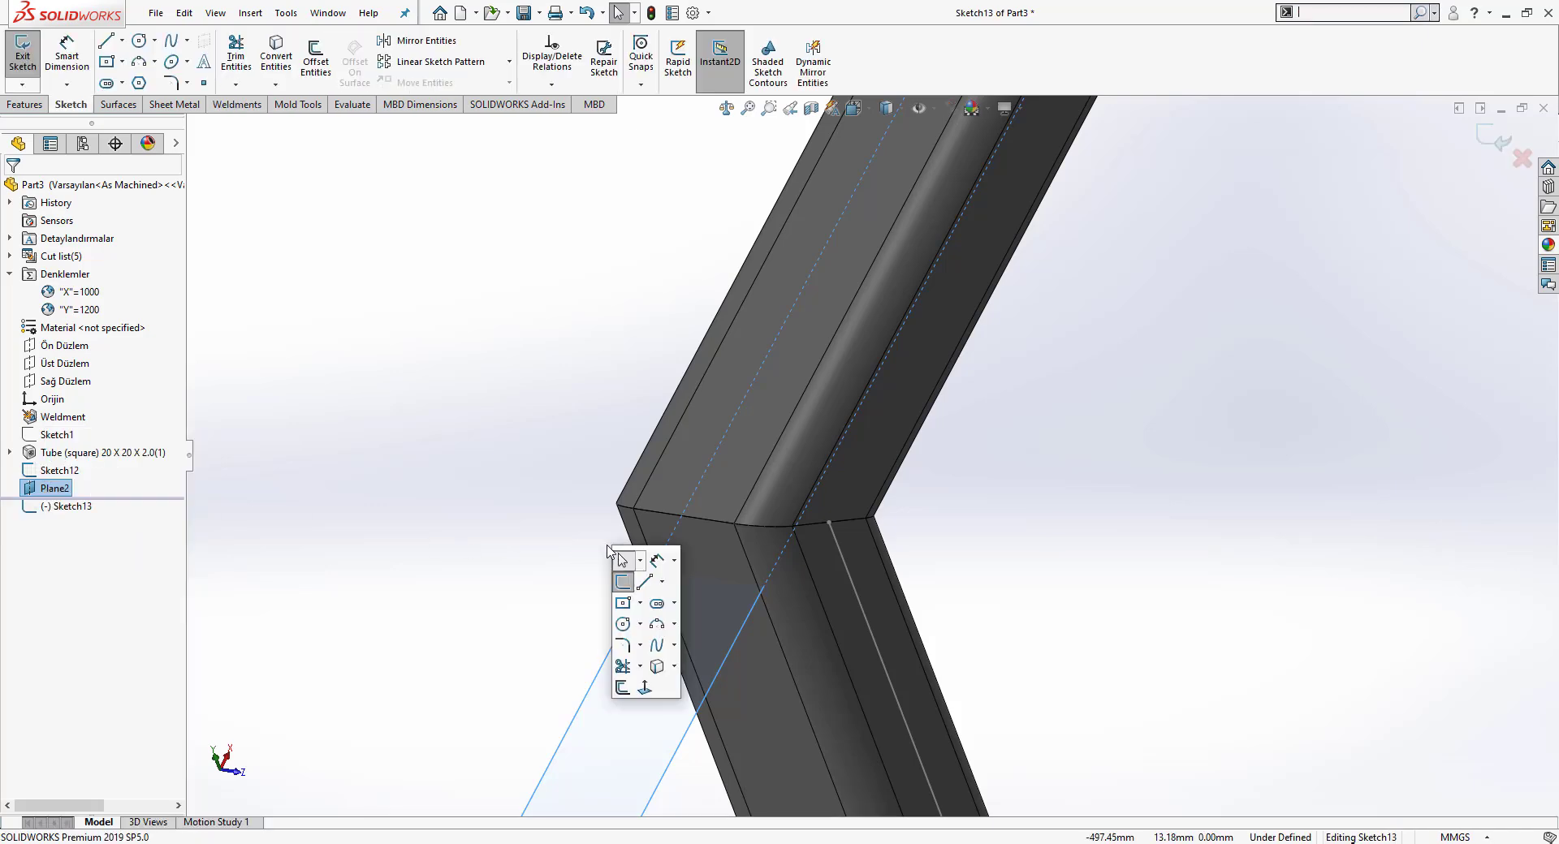
{"action": "left_click", "coordinate": [647, 687]}
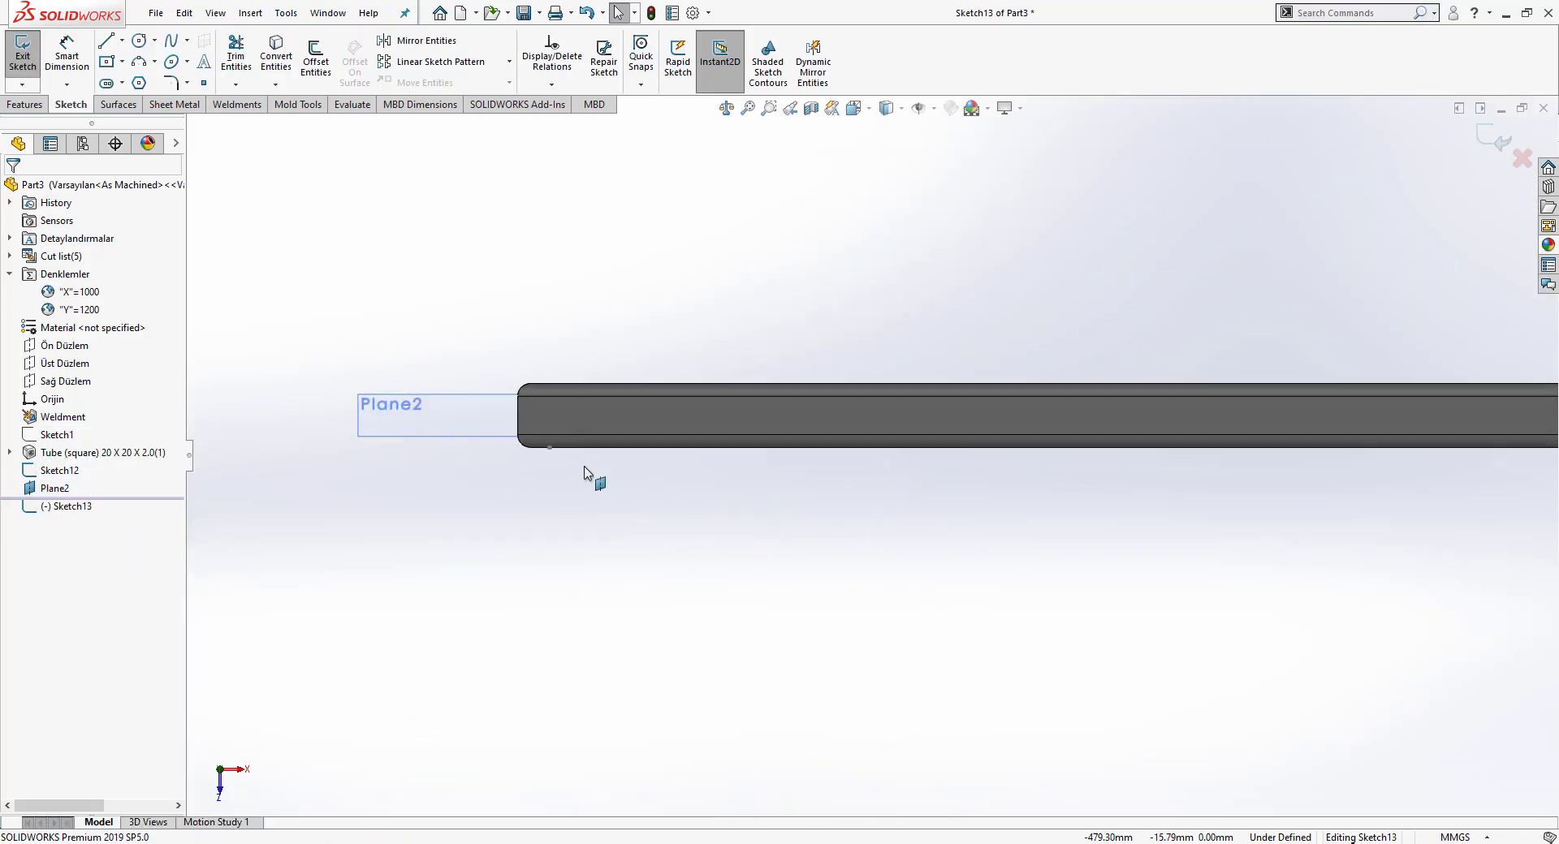
{"action": "key", "text": "s"}
{"action": "left_click", "coordinate": [725, 491]}
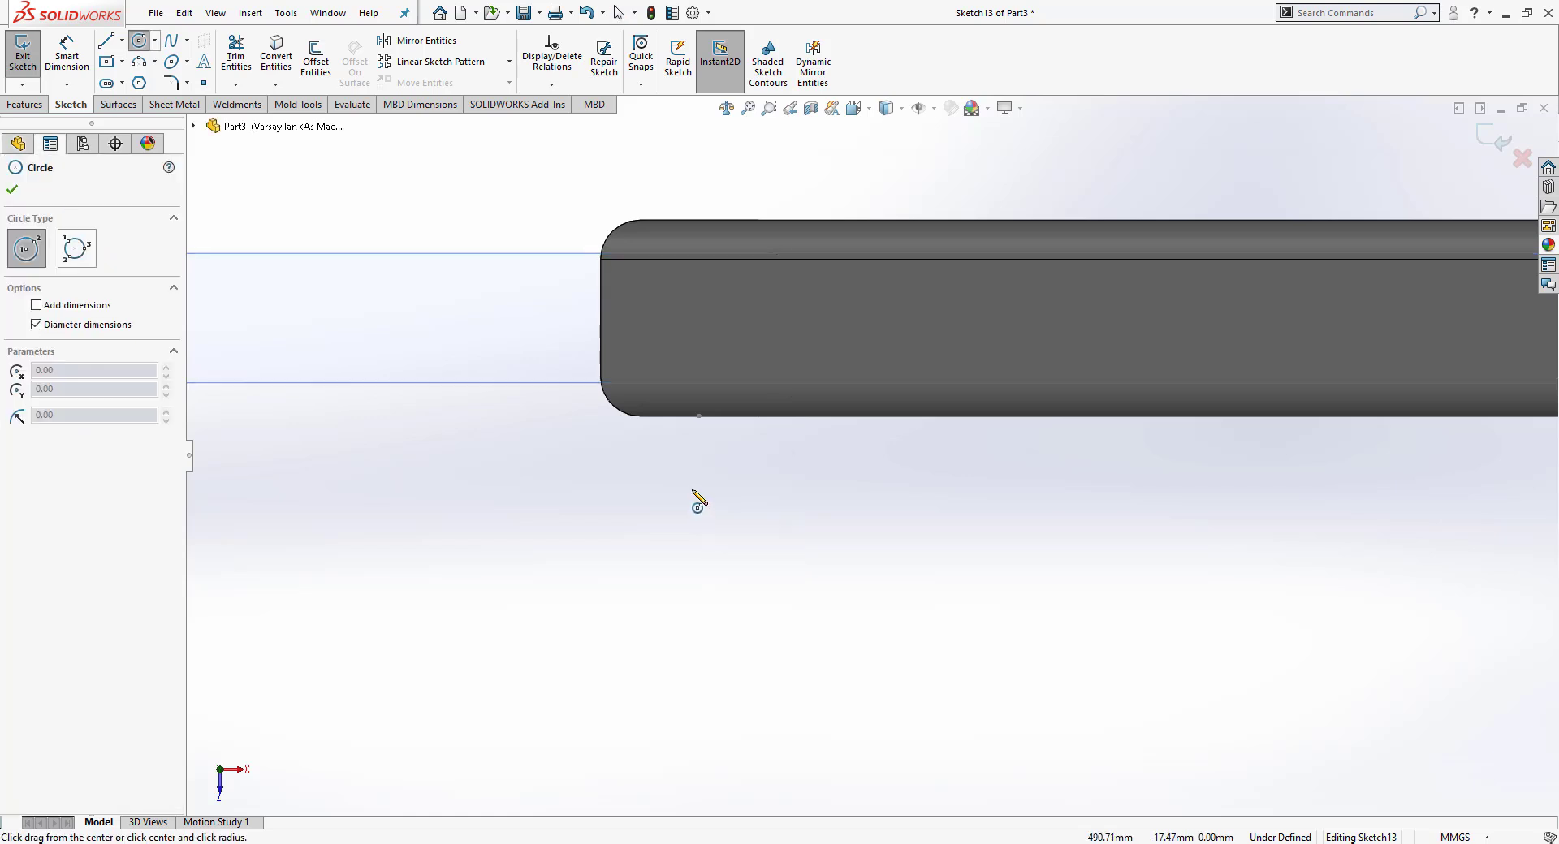
{"action": "left_click", "coordinate": [708, 491]}
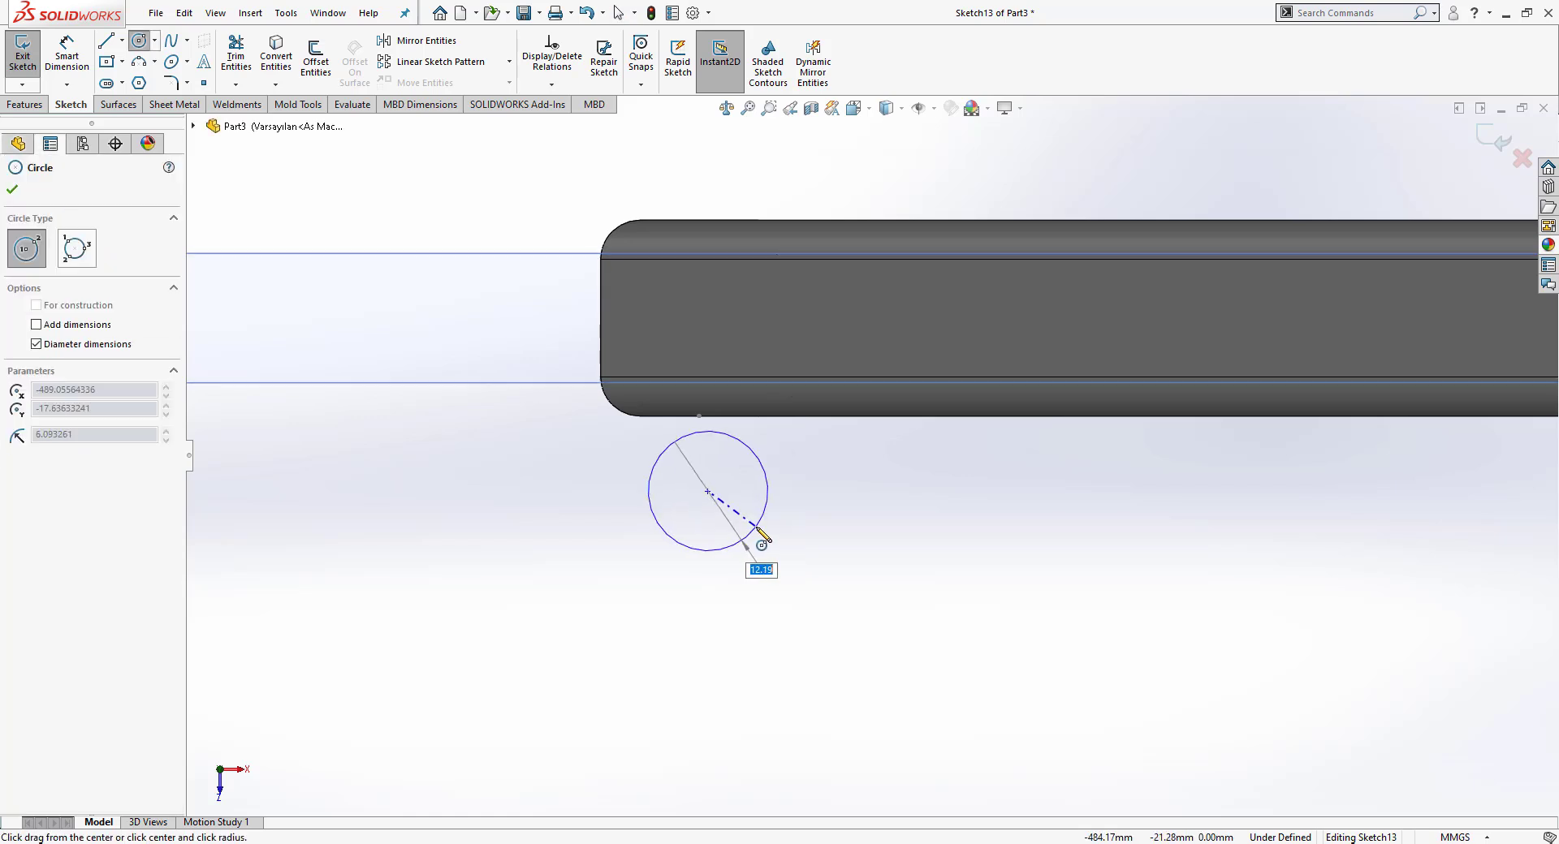
{"action": "left_click", "coordinate": [762, 539]}
{"action": "right_click", "coordinate": [763, 539]}
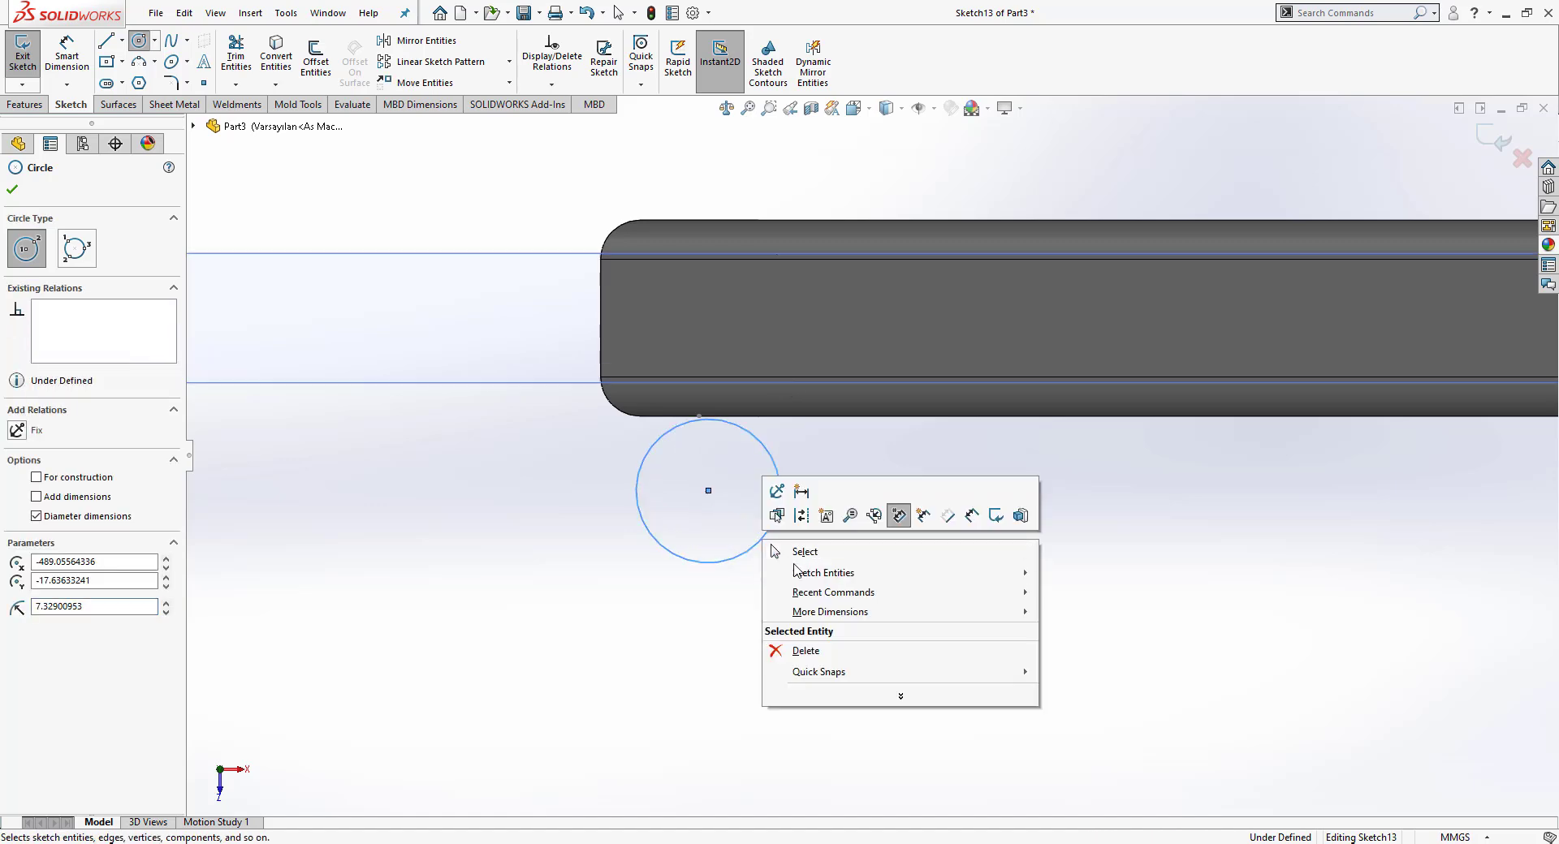
{"action": "left_click", "coordinate": [805, 552]}
Step: Dimension the circle's diameter as 4 mm
{"action": "right_click_drag", "start_coordinate": [835, 637], "coordinate": [828, 576]}
{"action": "left_click", "coordinate": [781, 481]}
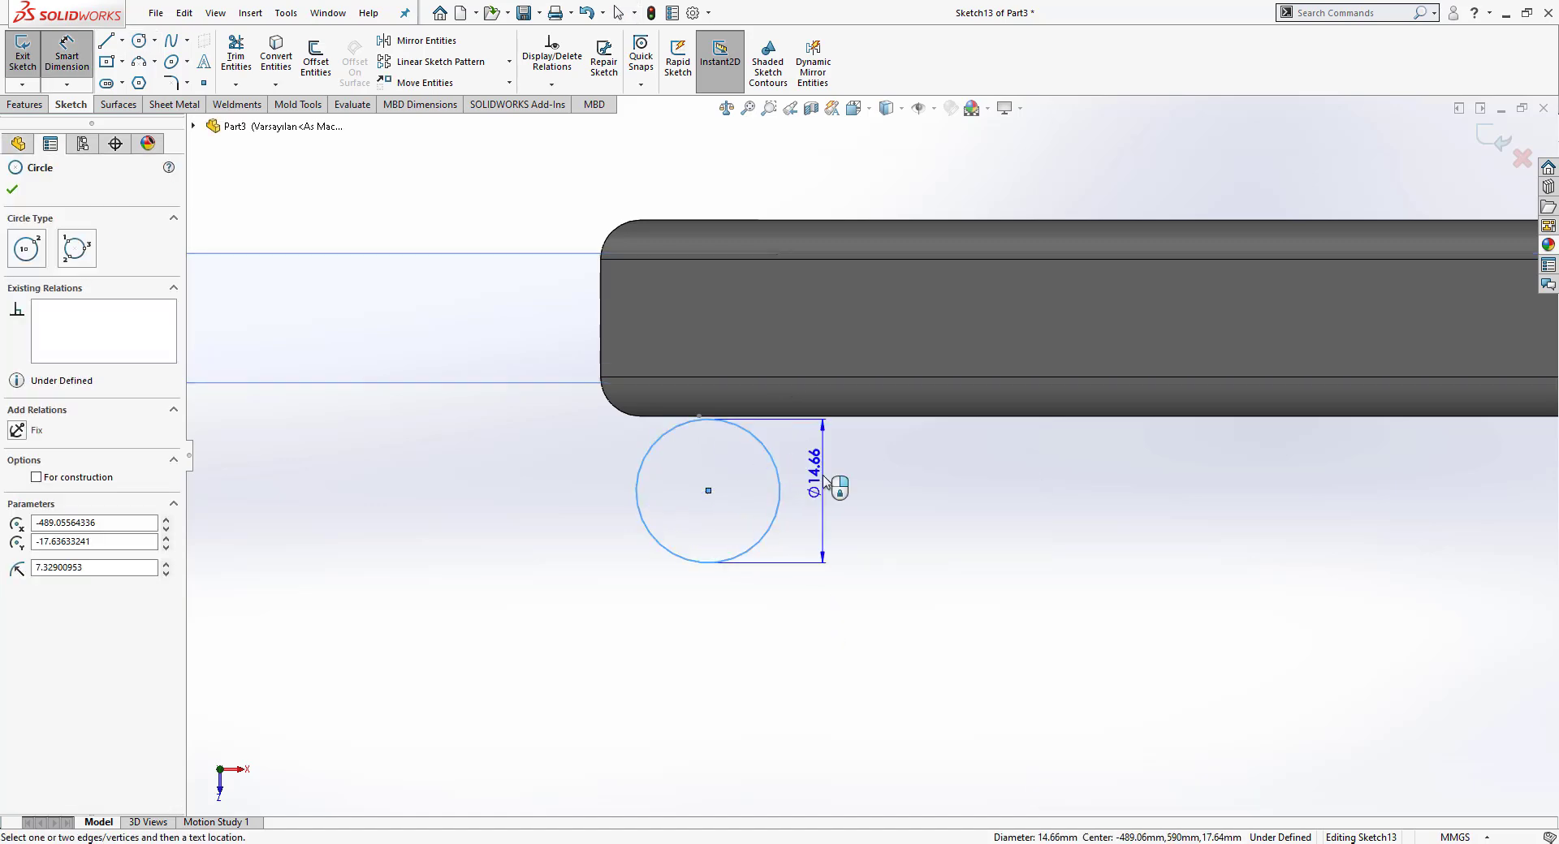
{"action": "left_click", "coordinate": [838, 487]}
{"action": "type", "text": "4"}
{"action": "key", "text": "Return"}
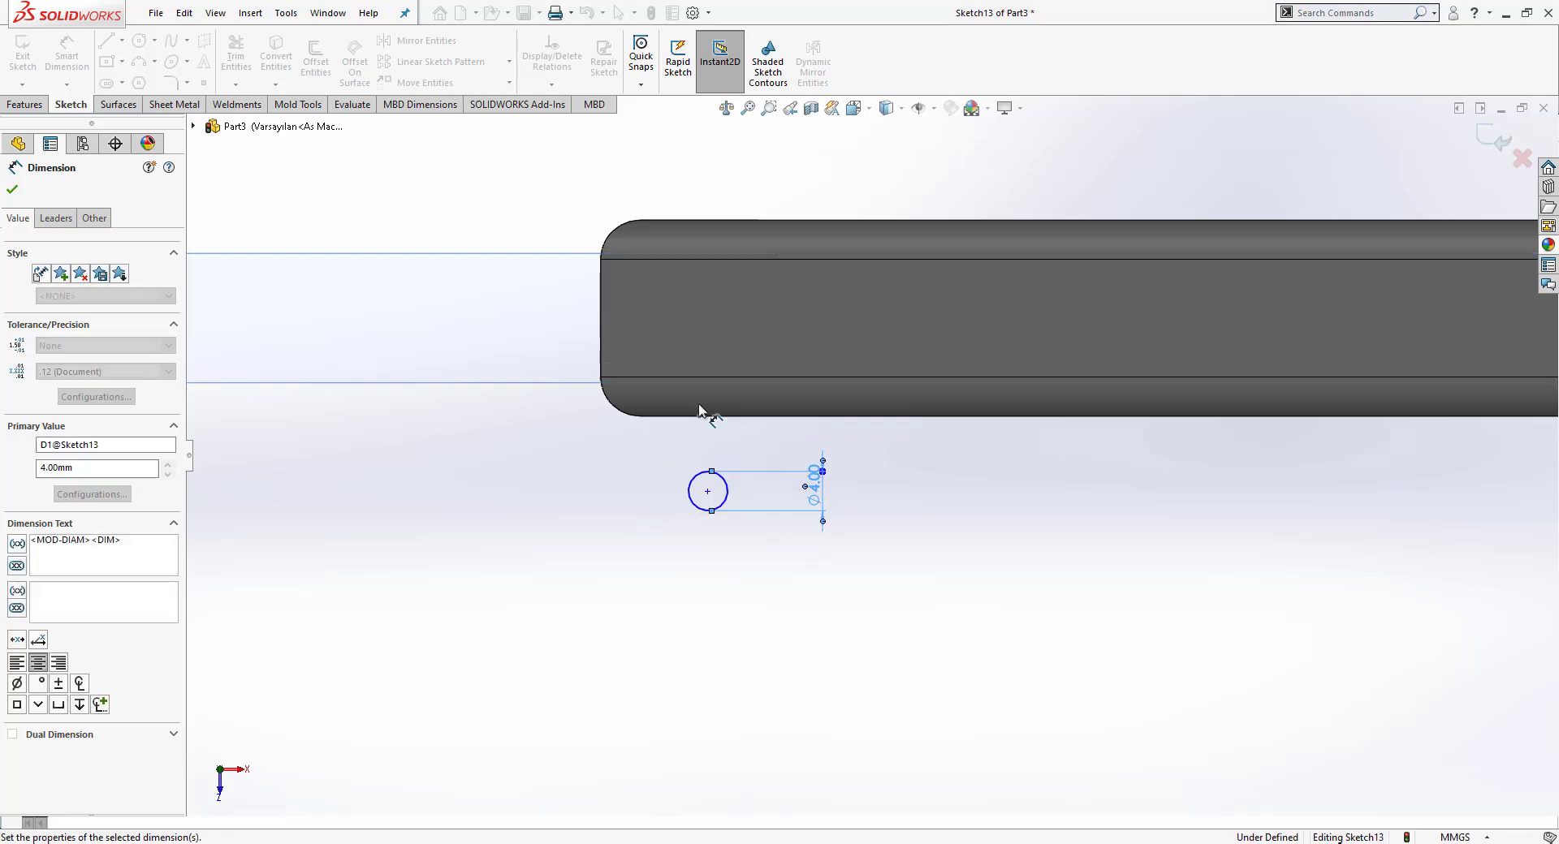
{"action": "key", "text": "Escape"}
Step: Draw a vertical line from the circle's centre to the point on its circumference facing the tube
{"action": "key", "text": "l"}
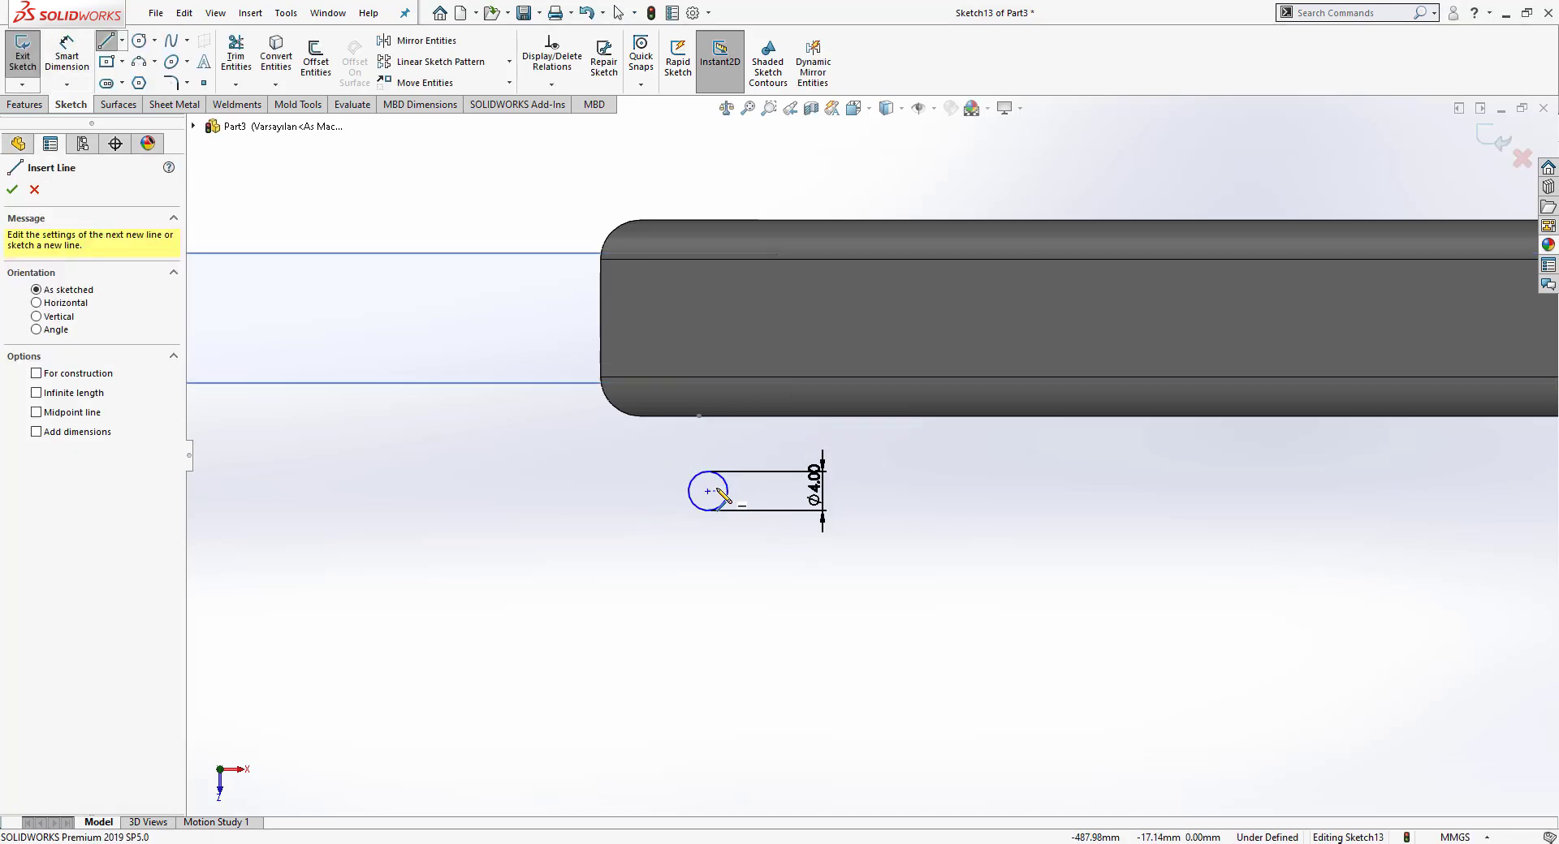
{"action": "left_click", "coordinate": [708, 471]}
{"action": "right_click", "coordinate": [710, 480]}
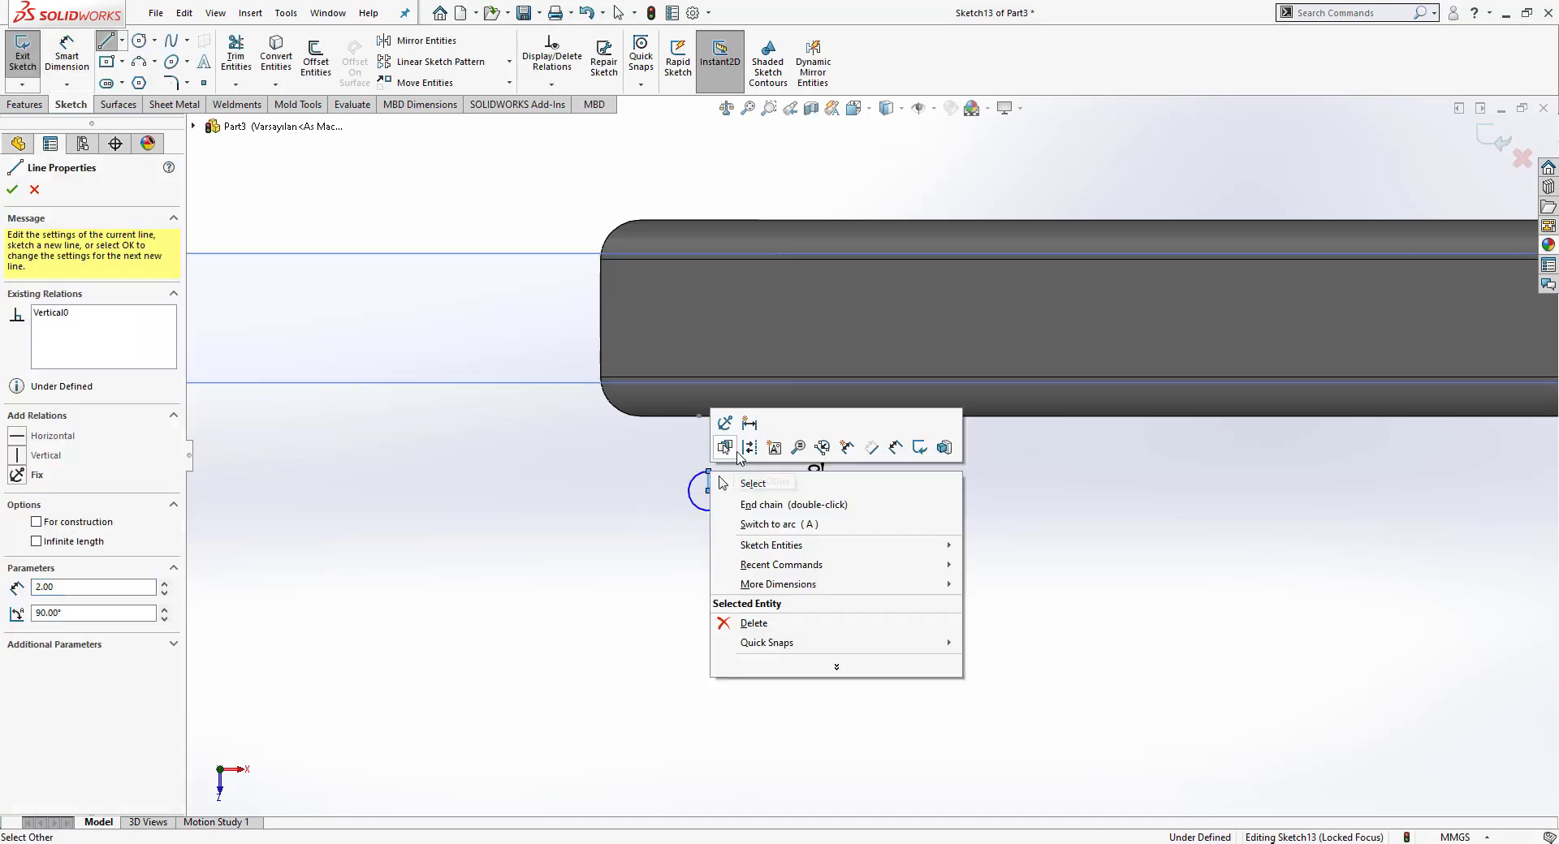
{"action": "left_click", "coordinate": [735, 485]}
Step: Constrain the radius line's outer endpoint onto the wire line's upper endpoint at the tube face, and exit the sketch
{"action": "left_click", "coordinate": [709, 474]}
{"action": "left_click", "coordinate": [759, 382], "text": "ctrl"}
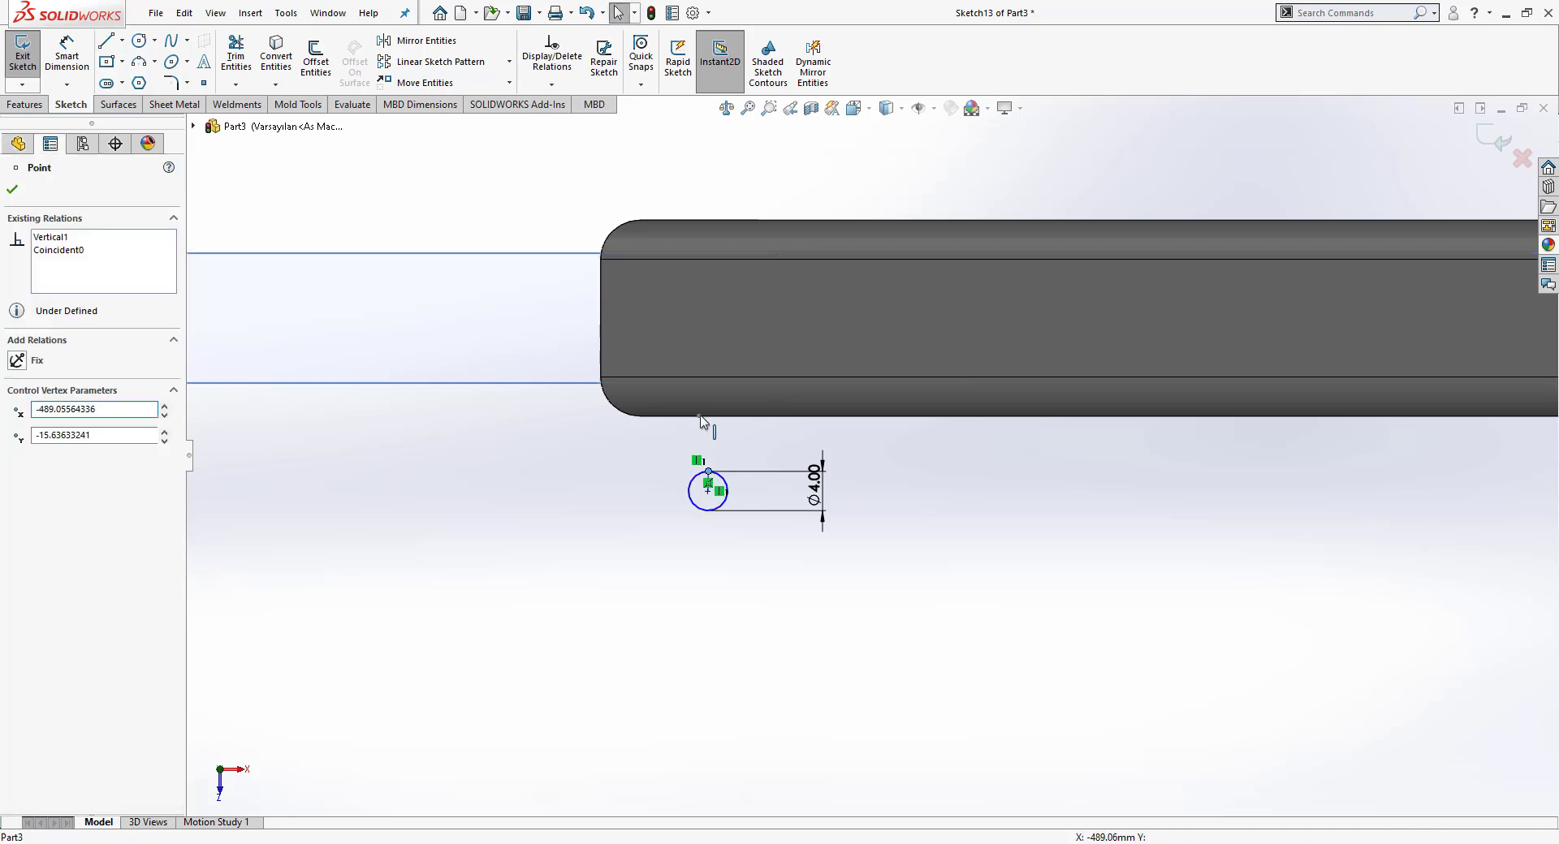
{"action": "left_click", "coordinate": [746, 342]}
{"action": "left_click", "coordinate": [849, 602]}
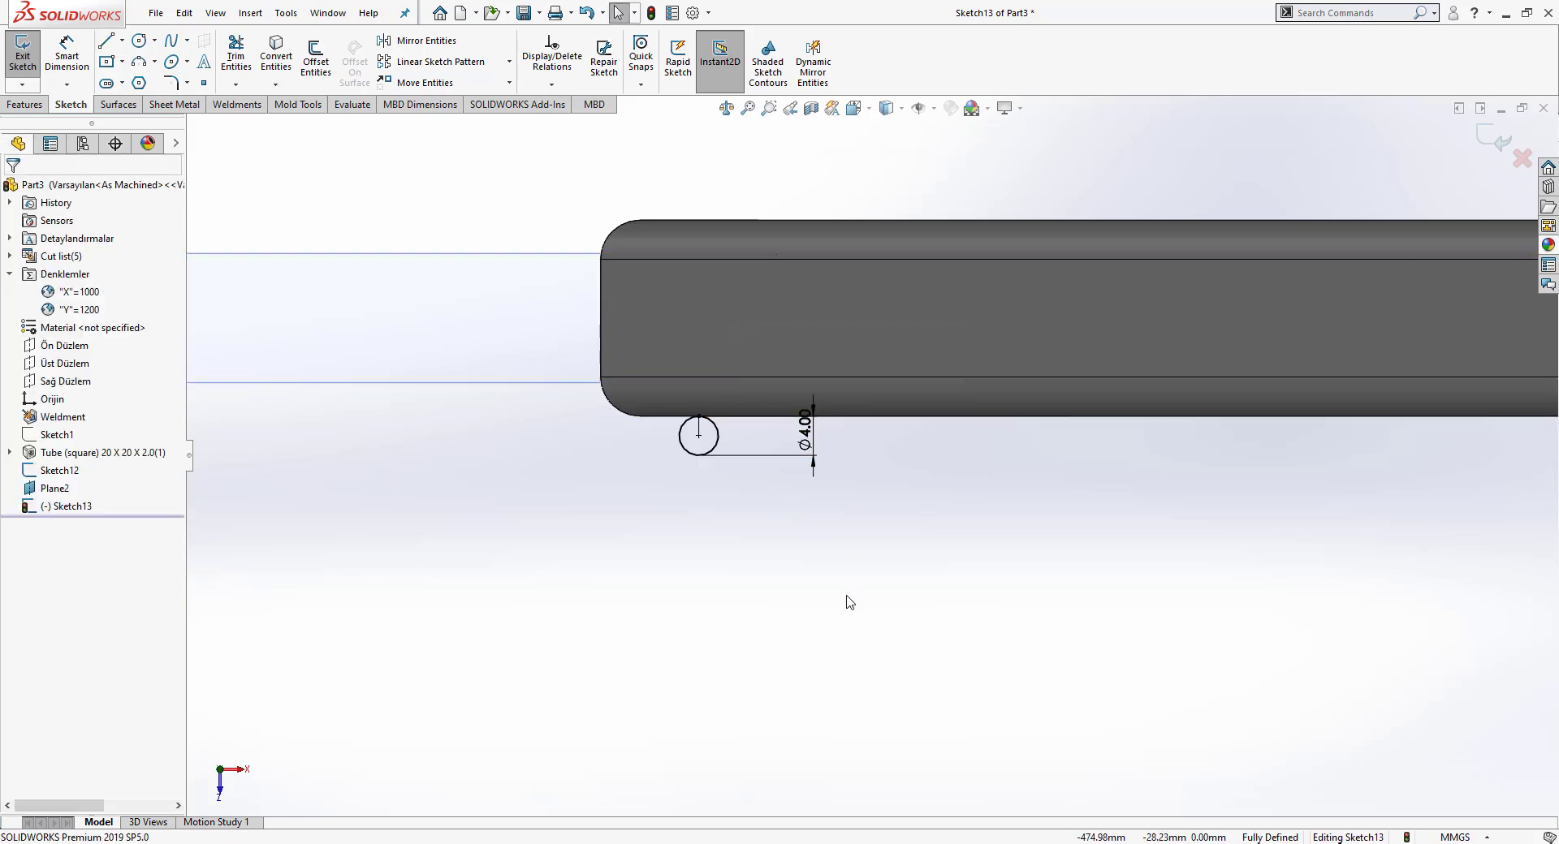
{"action": "left_click", "coordinate": [1493, 139]}
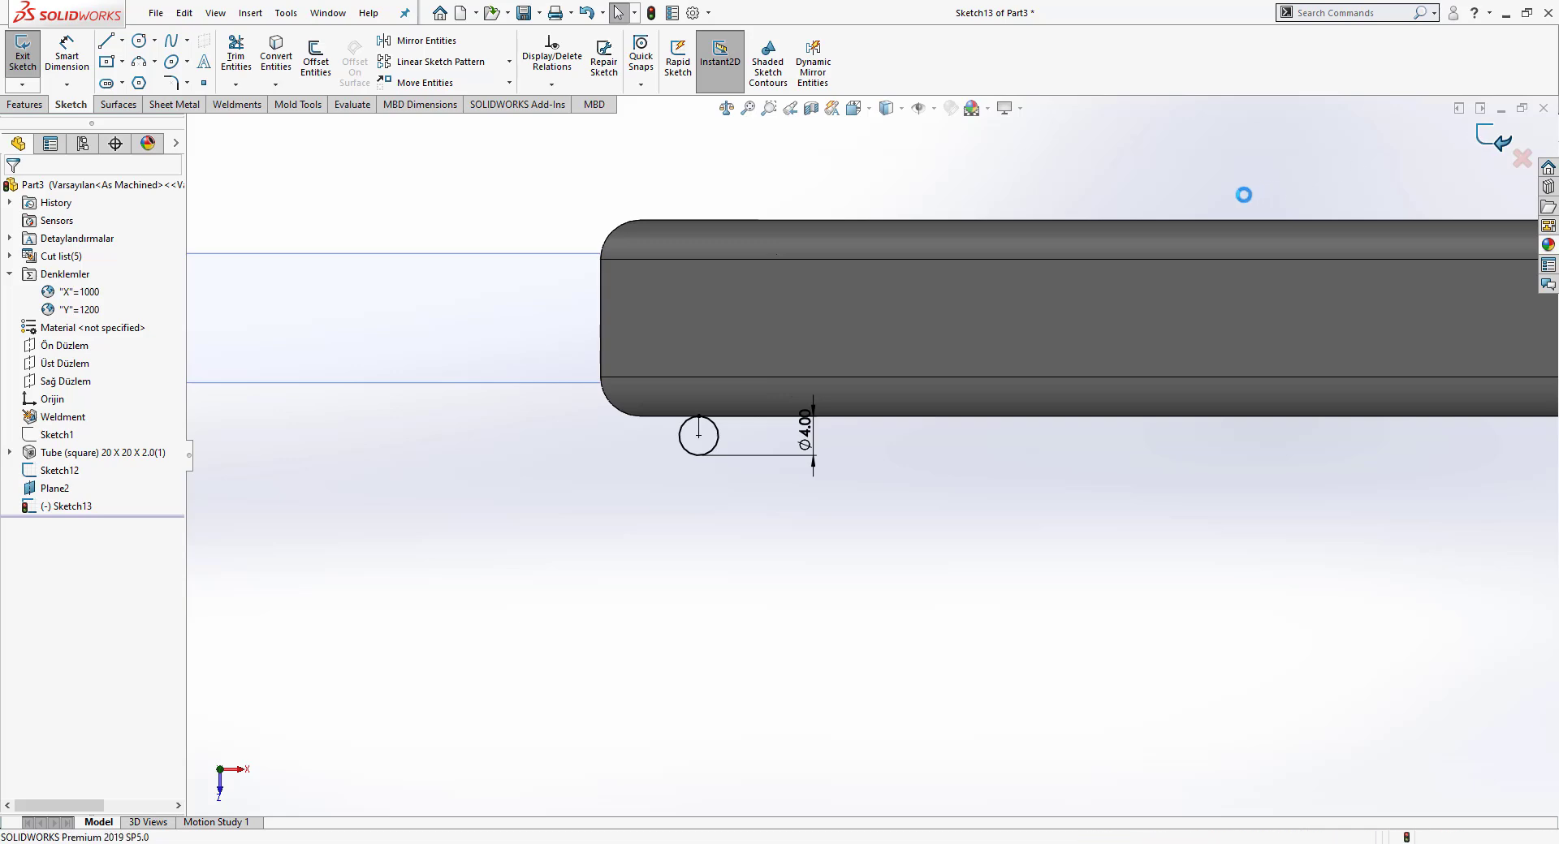
Step: Sweep the 4 mm circle along the vertical wire line on the left tube
{"action": "left_click", "coordinate": [24, 104]}
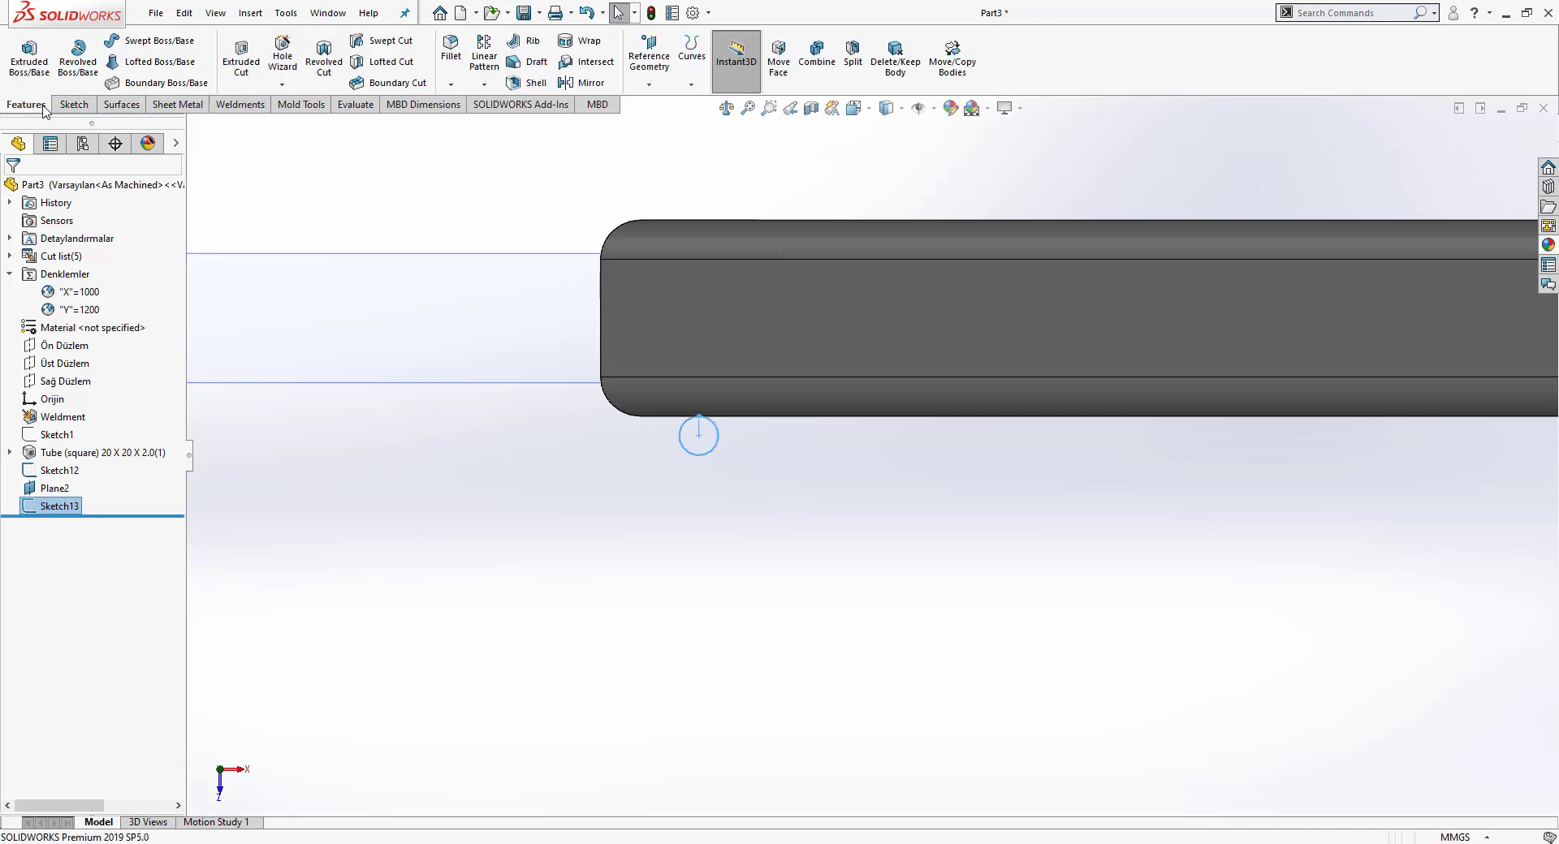
{"action": "left_click", "coordinate": [149, 51]}
{"action": "scroll", "coordinate": [744, 405], "scroll_direction": "down", "scroll_amount": 4}
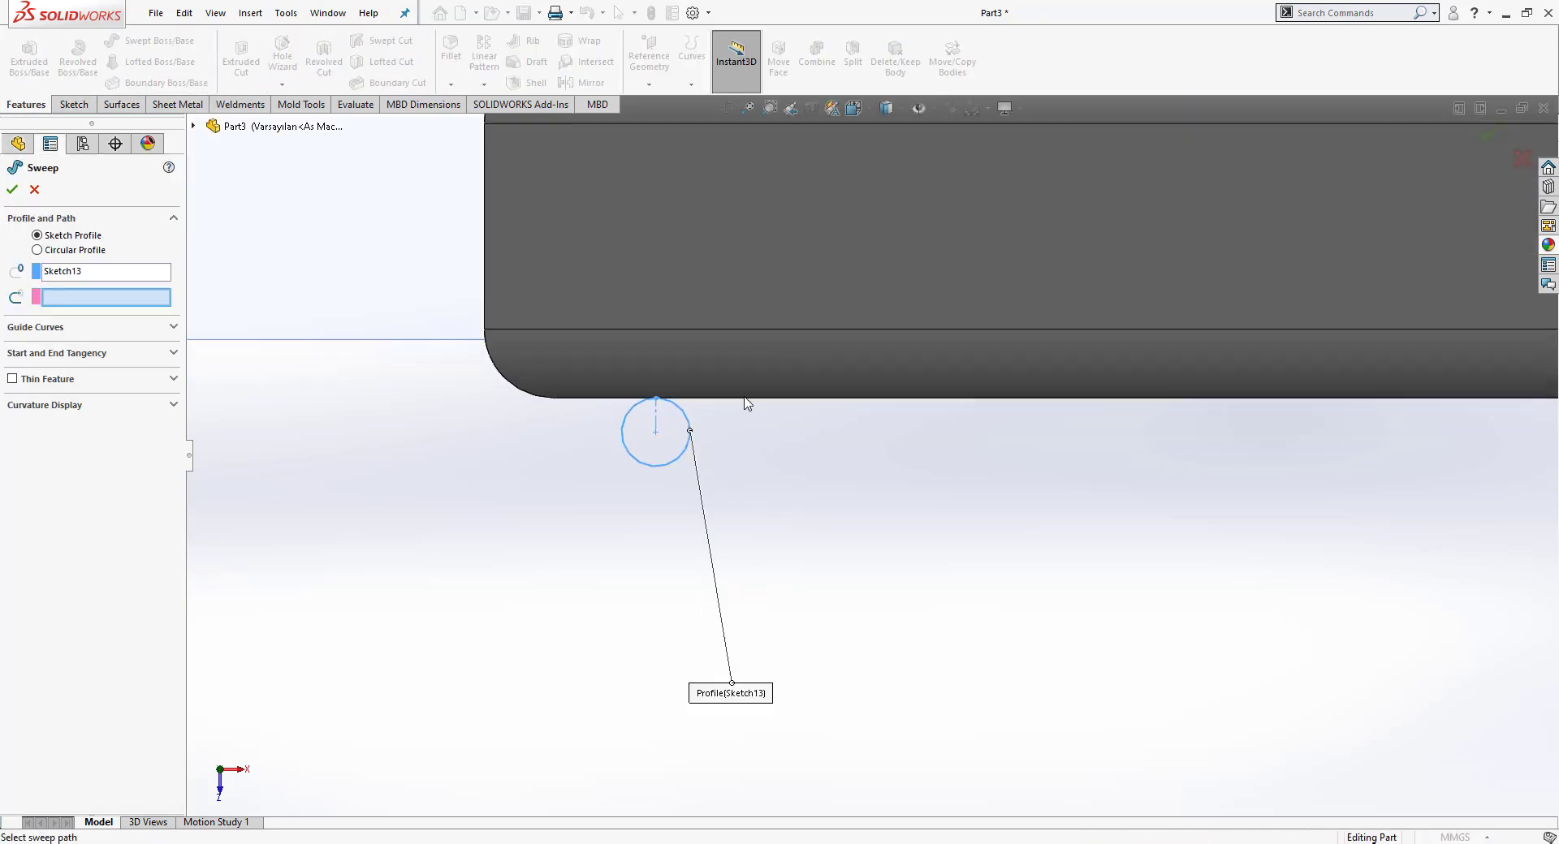
{"action": "mouse_move", "coordinate": [639, 379]}
{"action": "middle_mouse_down"}
{"action": "mouse_move", "coordinate": [636, 293]}
{"action": "mouse_move", "coordinate": [710, 339]}
{"action": "mouse_move", "coordinate": [729, 560]}
{"action": "middle_mouse_up"}
{"action": "scroll", "coordinate": [730, 573], "scroll_direction": "up", "scroll_amount": 5}
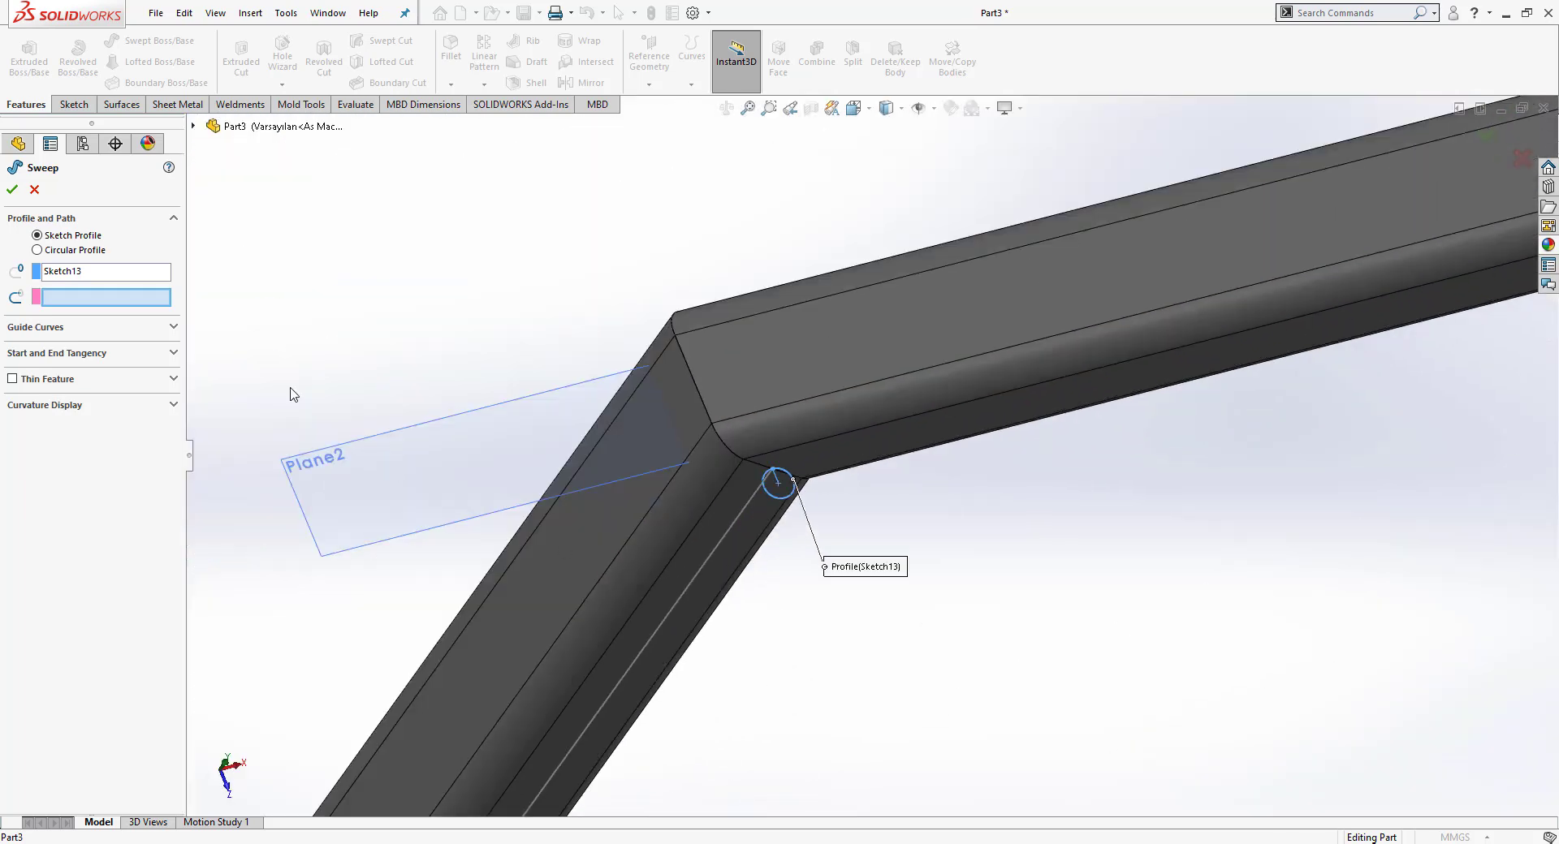
{"action": "scroll", "coordinate": [753, 480], "scroll_direction": "down", "scroll_amount": 2}
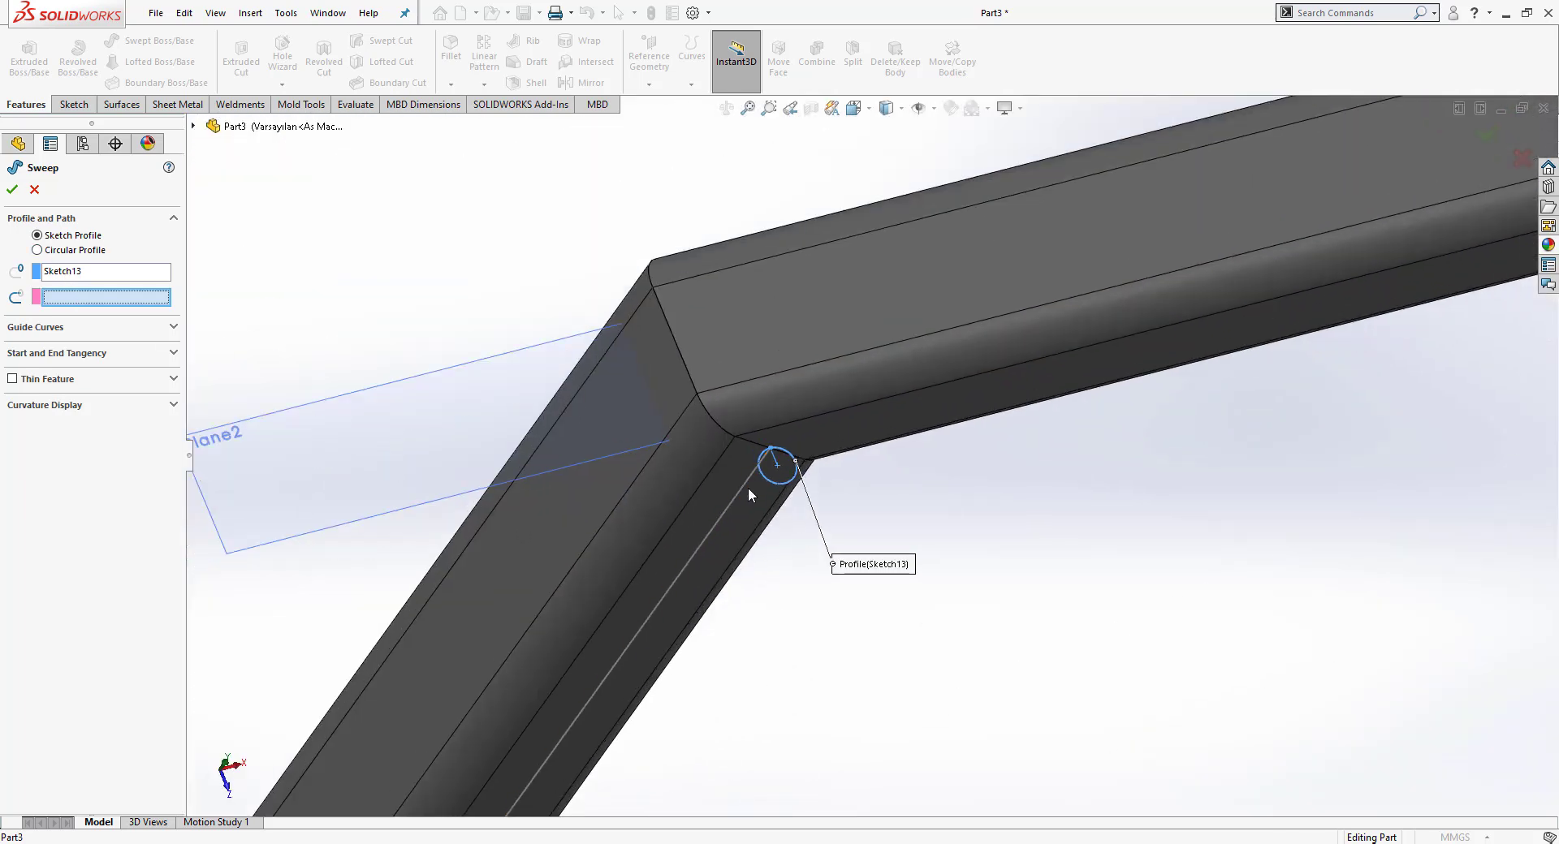
{"action": "left_click", "coordinate": [746, 486]}
{"action": "right_click", "coordinate": [744, 486]}
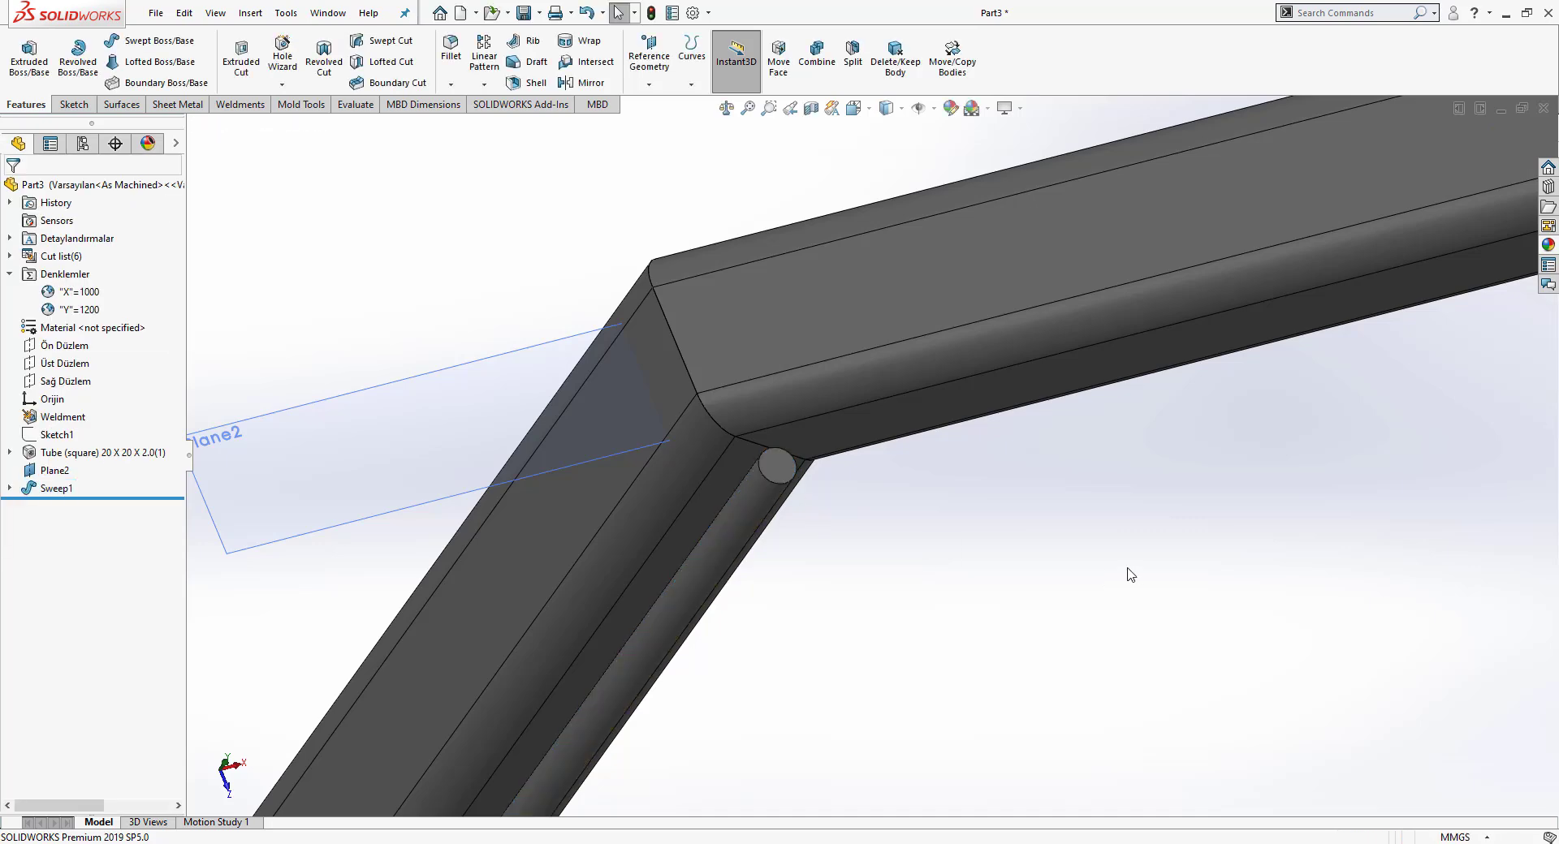
Step: Hide the reference plane used for the wire's profile sketch
{"action": "left_click", "coordinate": [55, 470]}
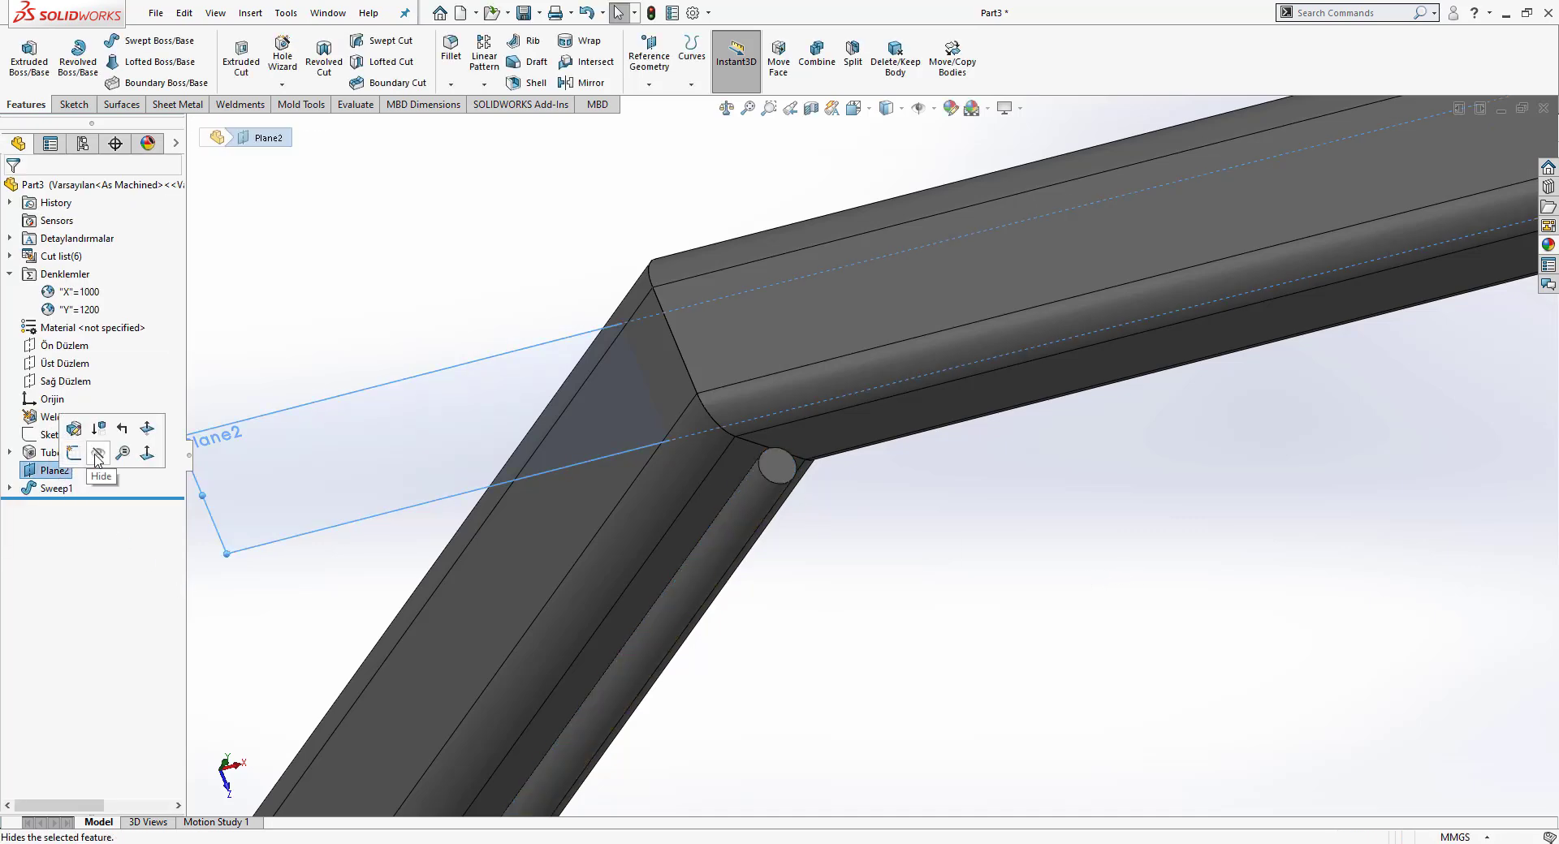
{"action": "left_click", "coordinate": [91, 445]}
{"action": "key", "text": "f"}
Step: Apply a dark colour from the standard palette to the swept wire
{"action": "left_click", "coordinate": [56, 488]}
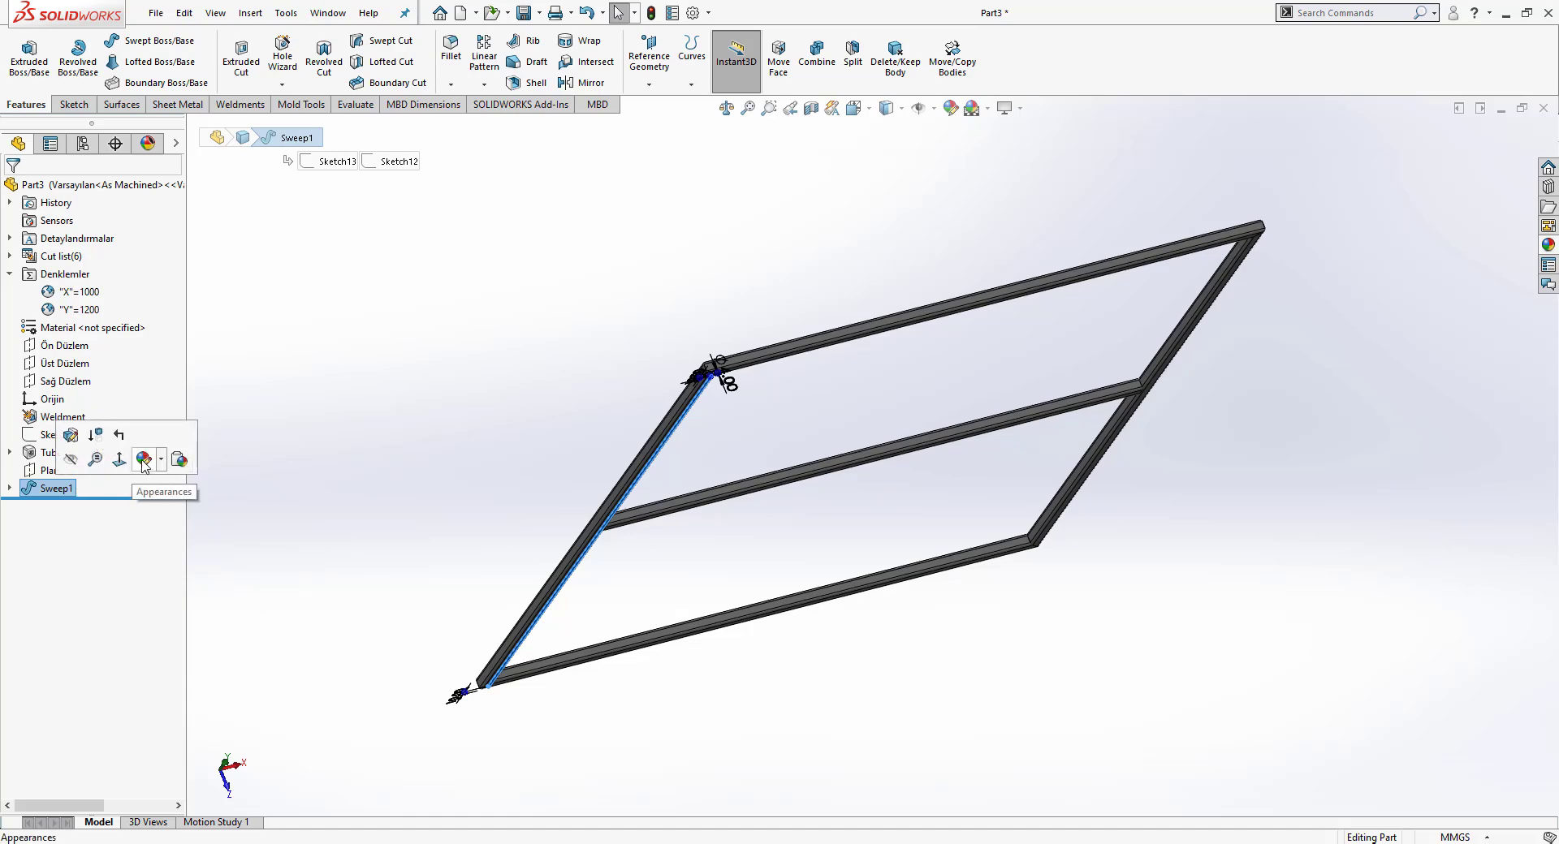
{"action": "left_click", "coordinate": [144, 459]}
{"action": "left_click", "coordinate": [170, 517]}
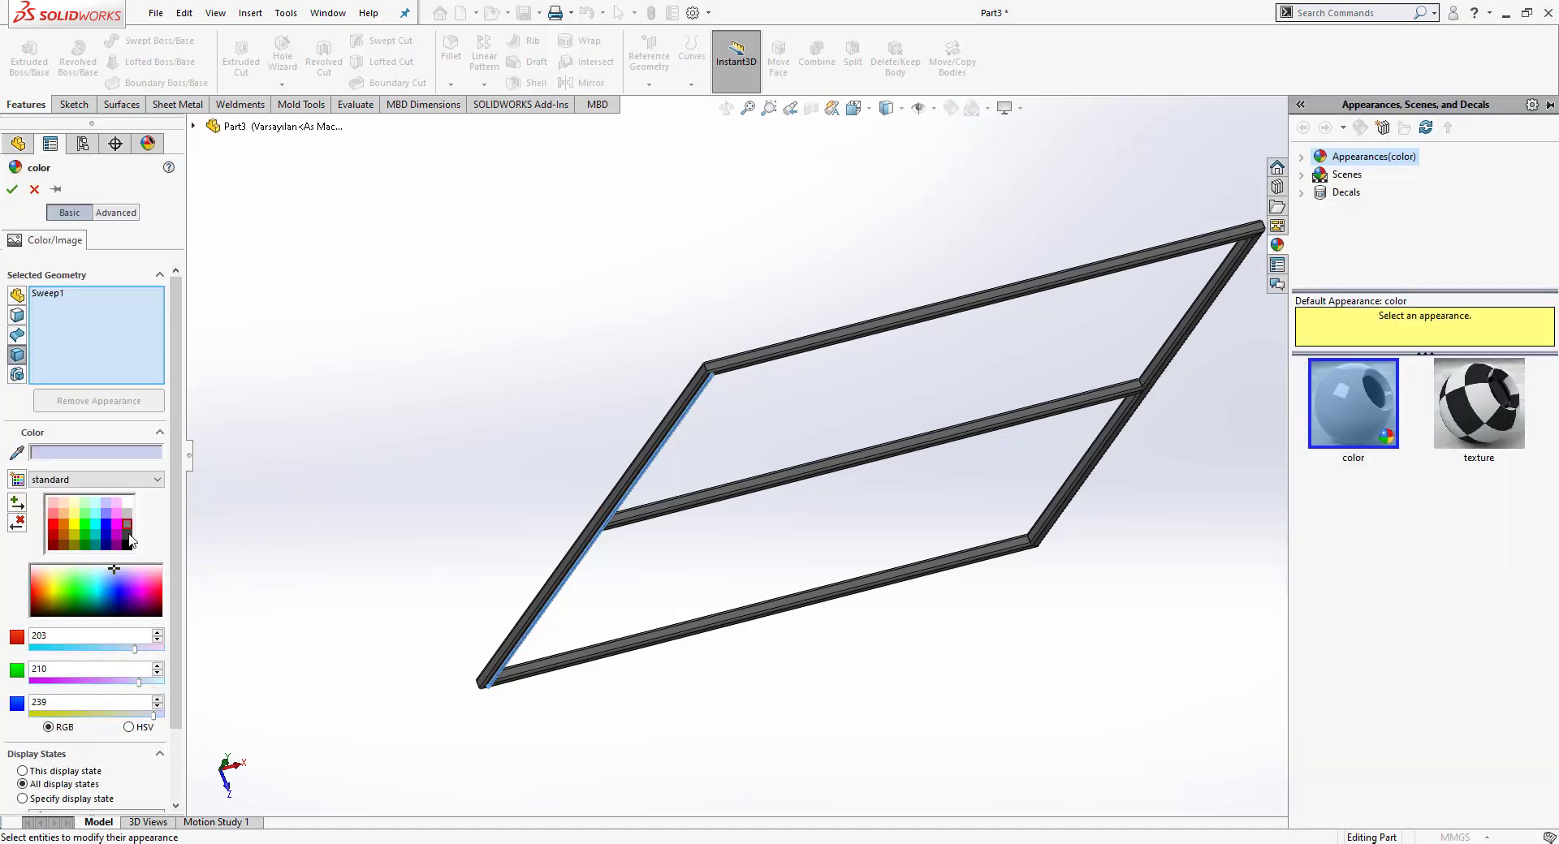
{"action": "left_click", "coordinate": [12, 189]}
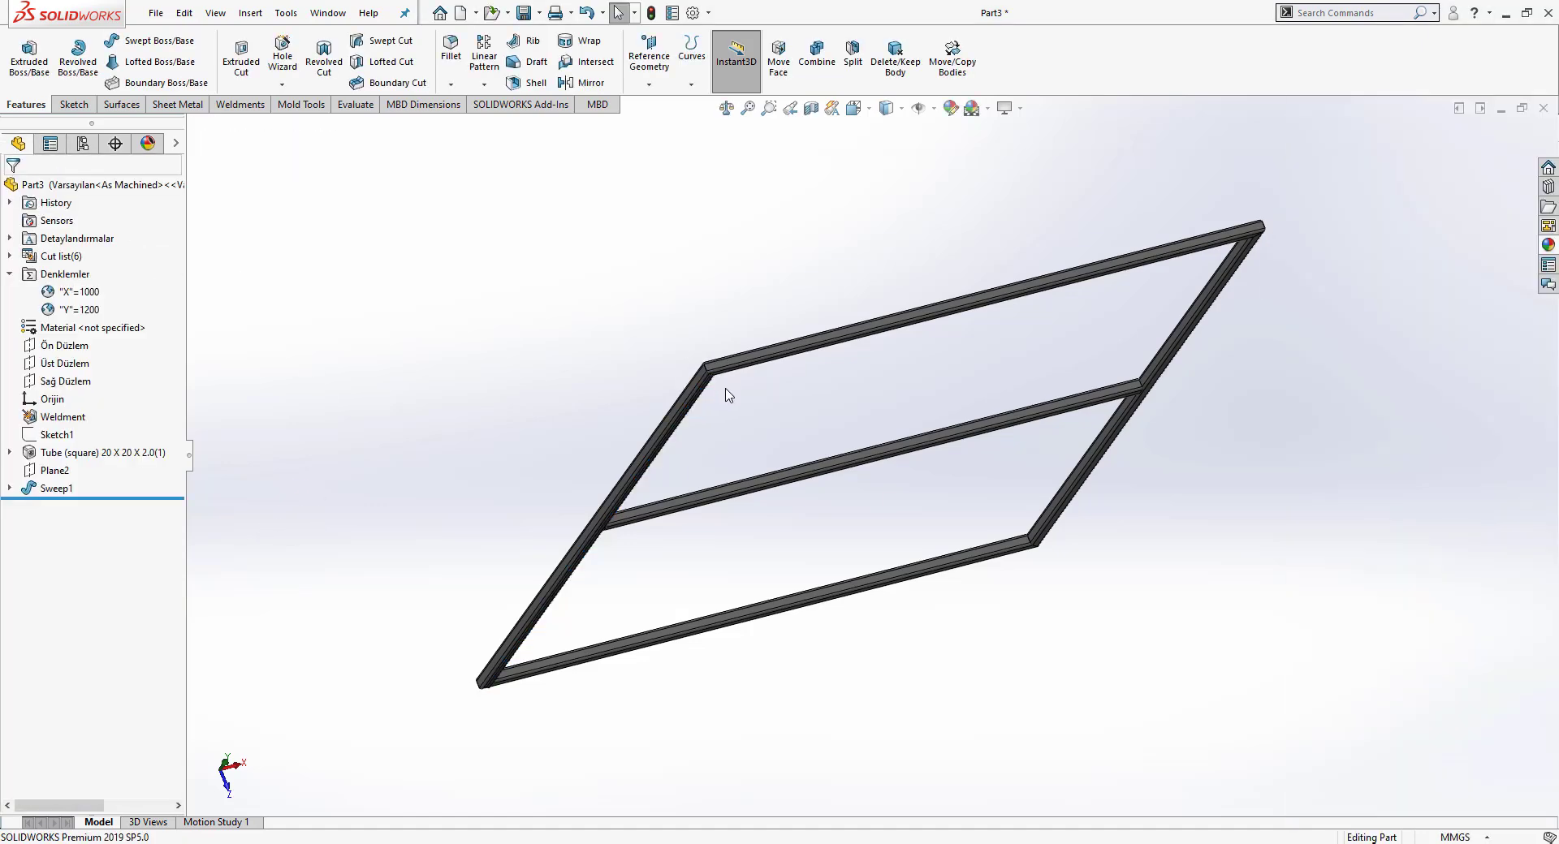
Step: Set up a linear pattern of the swept wire, using the top tube's long horizontal edge as the first direction
{"action": "middle_click_drag", "start_coordinate": [728, 395], "coordinate": [800, 411]}
{"action": "scroll", "coordinate": [573, 251], "scroll_direction": "down", "scroll_amount": 10}
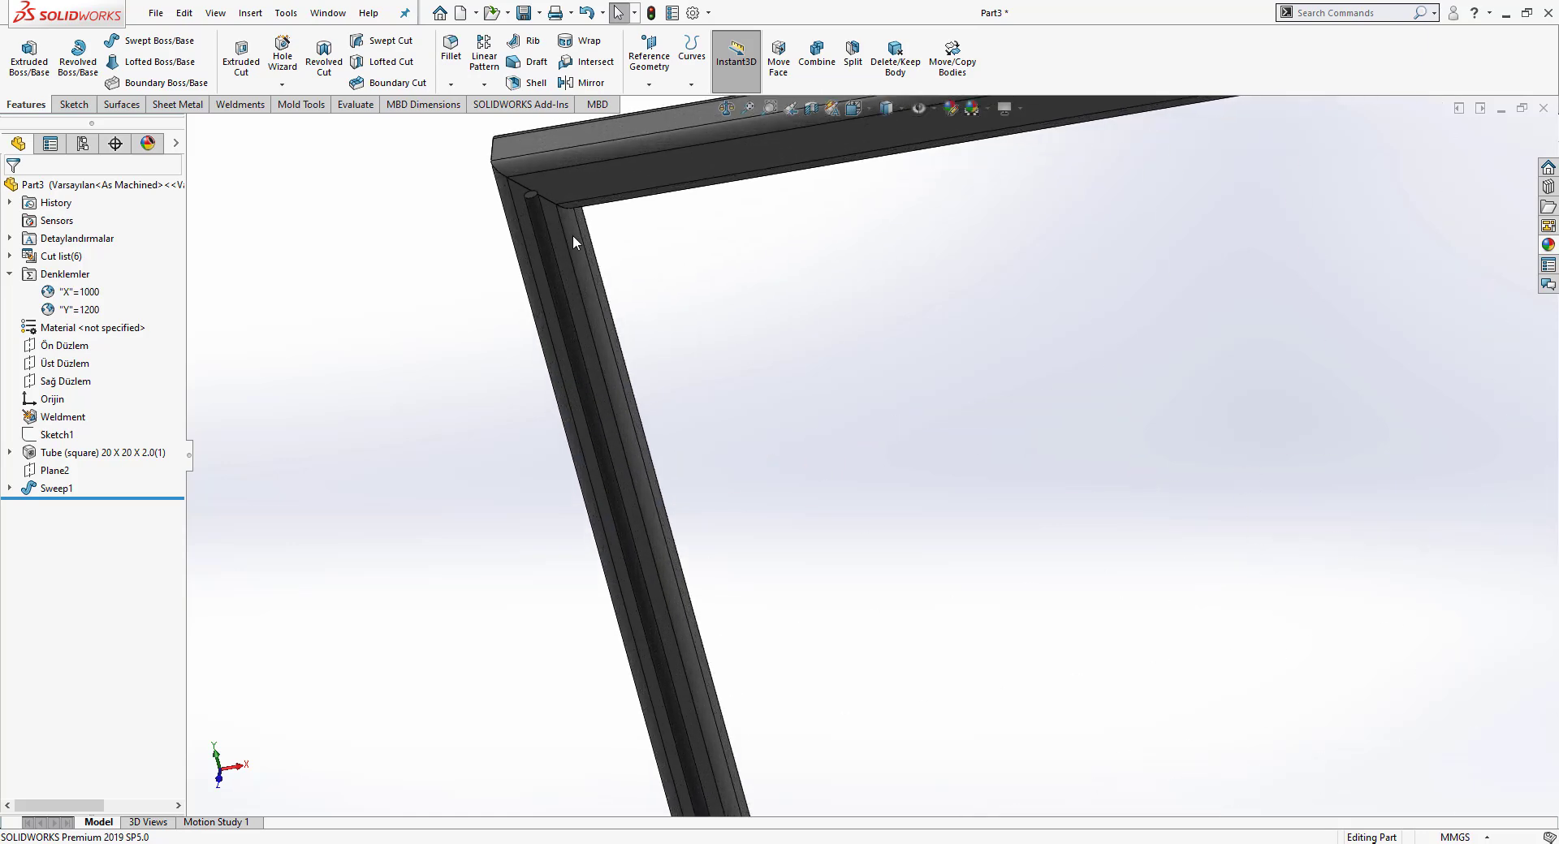
{"action": "middle_click_drag", "start_coordinate": [573, 236], "coordinate": [970, 411]}
{"action": "key", "text": "f"}
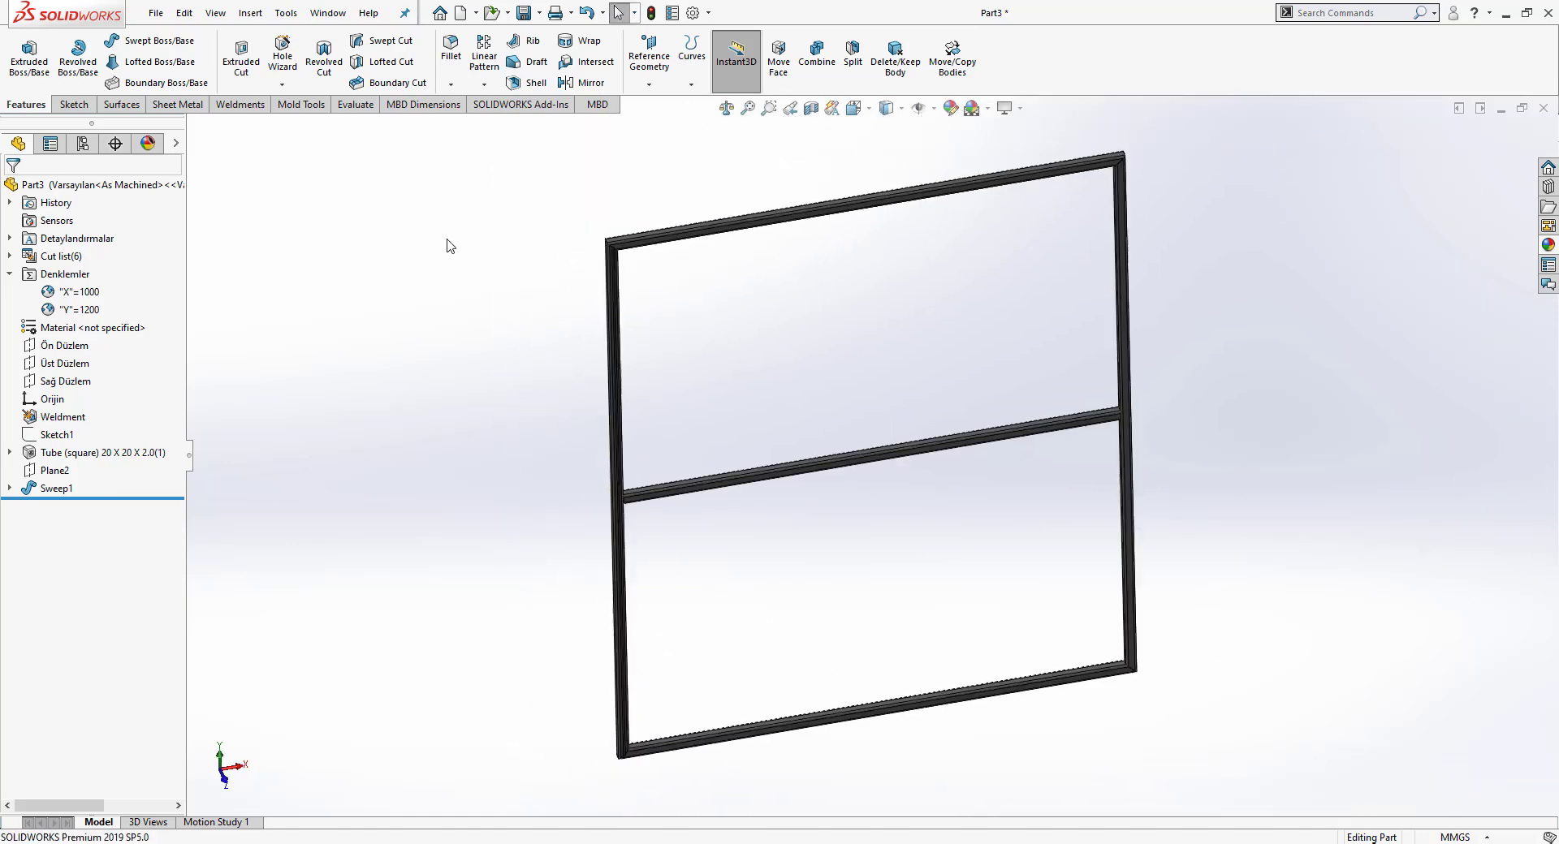
{"action": "left_click", "coordinate": [484, 56]}
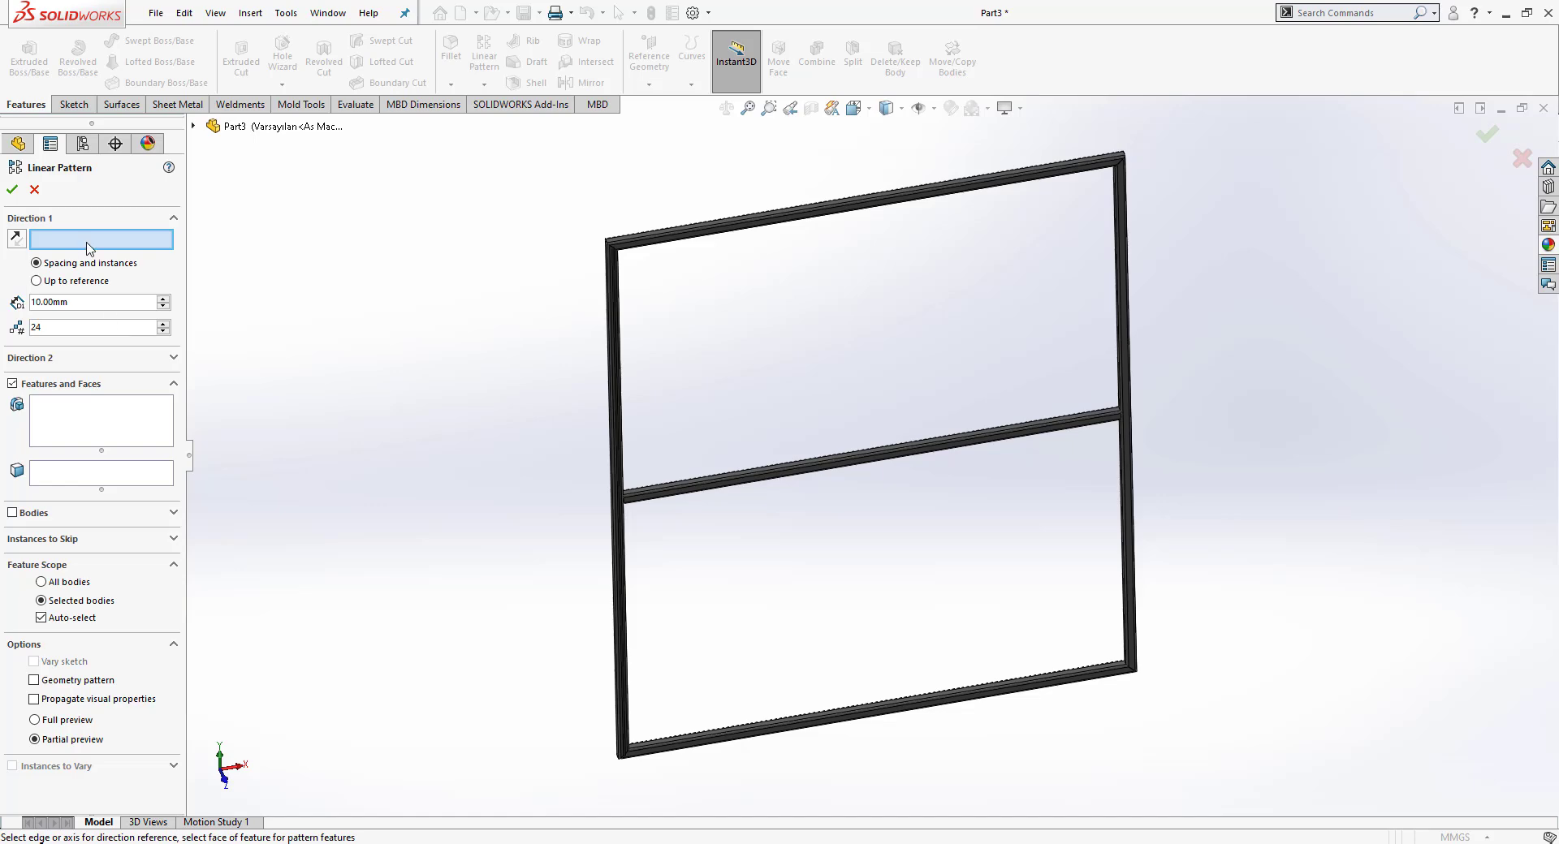
{"action": "scroll", "coordinate": [650, 293], "scroll_direction": "down", "scroll_amount": 8}
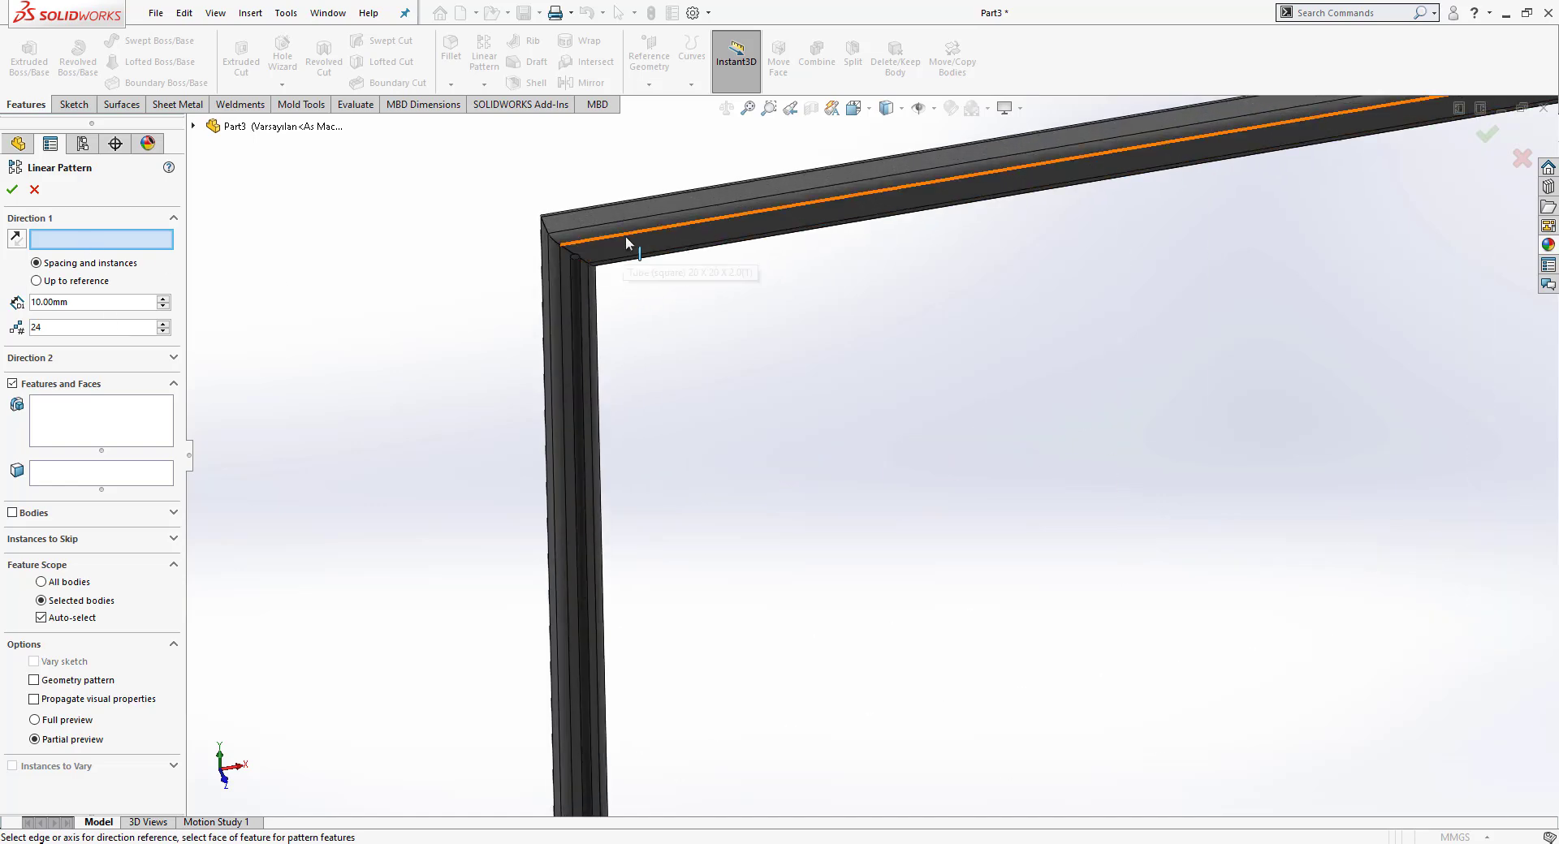
{"action": "left_click", "coordinate": [627, 242]}
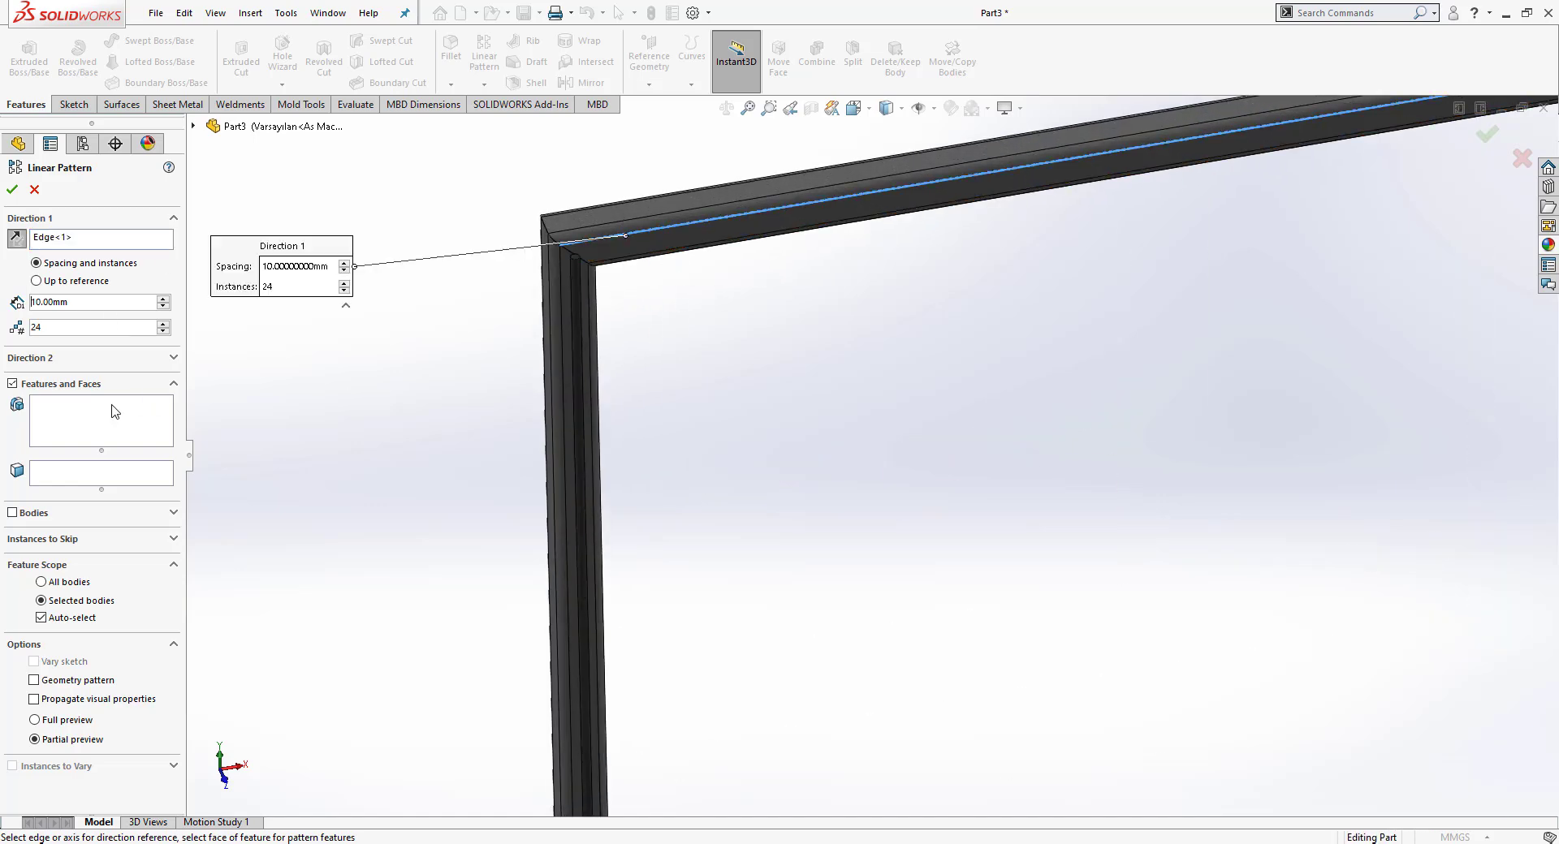
{"action": "left_click", "coordinate": [87, 418]}
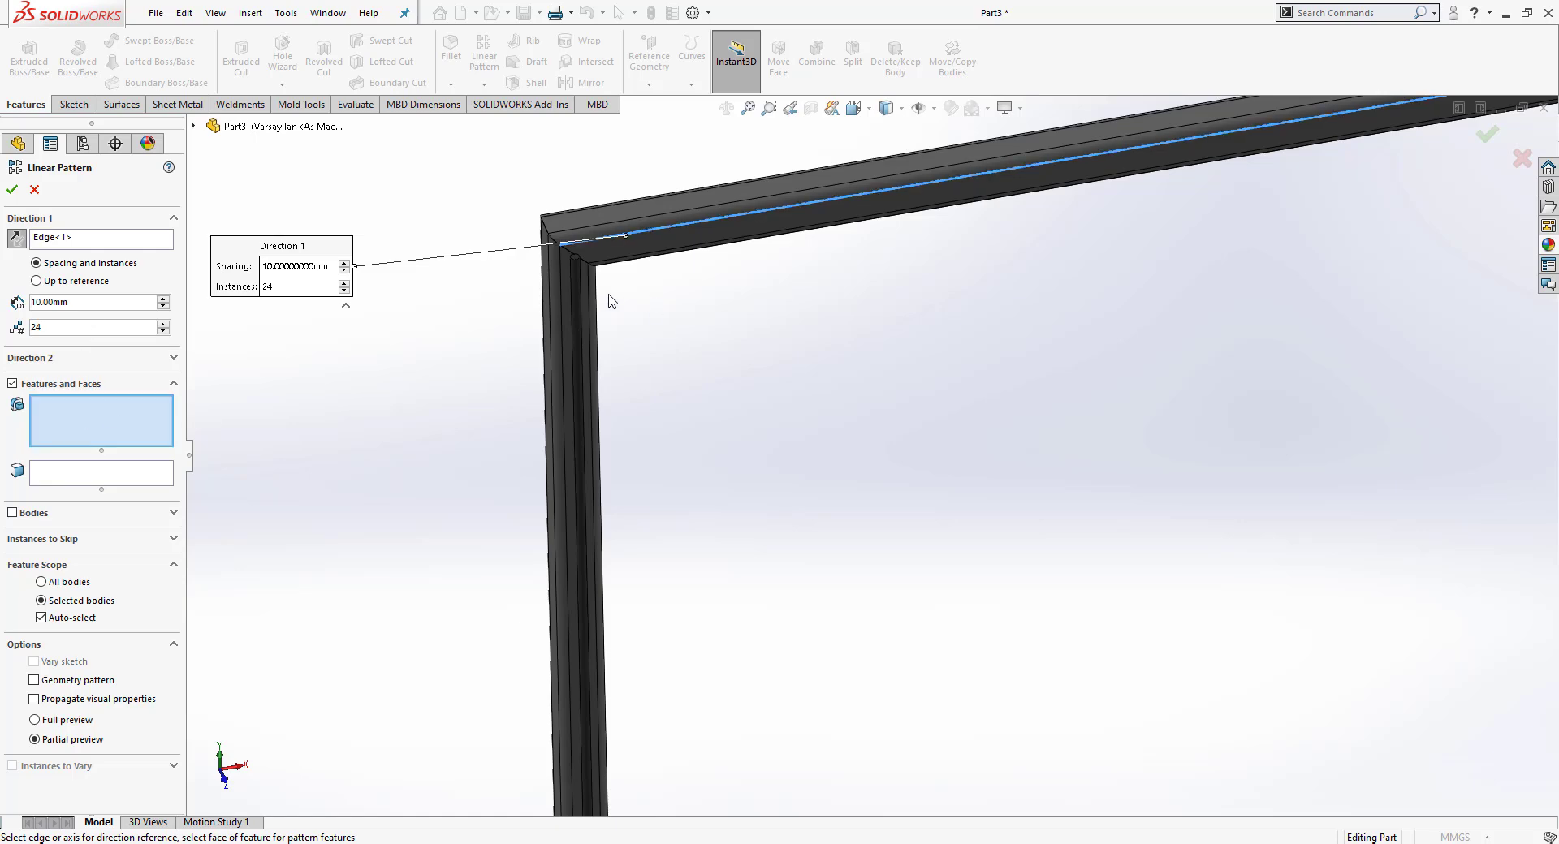
{"action": "left_click", "coordinate": [579, 309]}
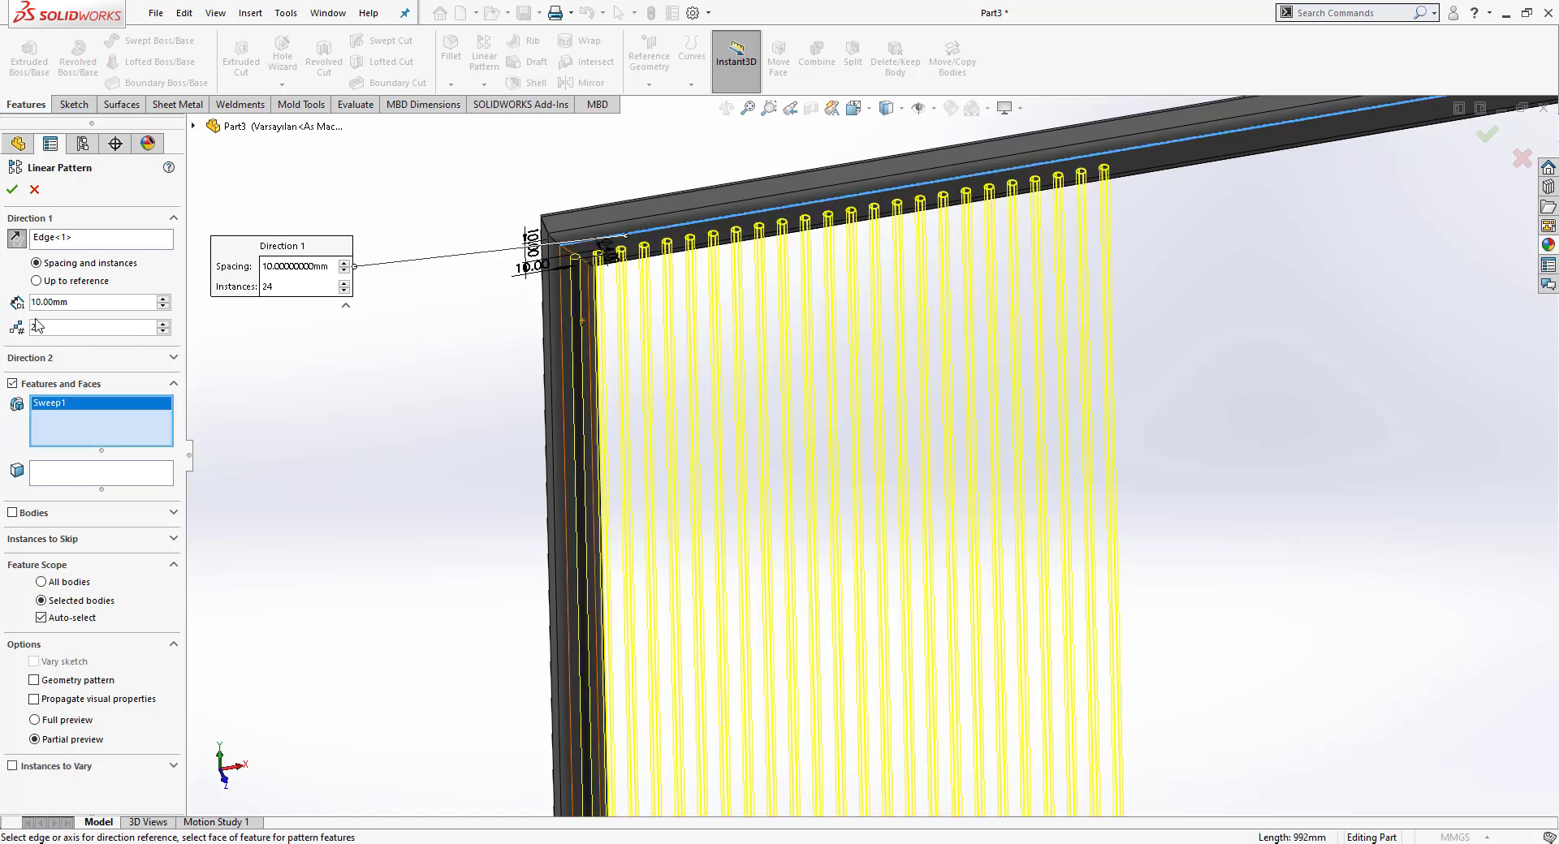
Step: Set the wire pattern's spacing to 40 mm
{"action": "left_click", "coordinate": [78, 301]}
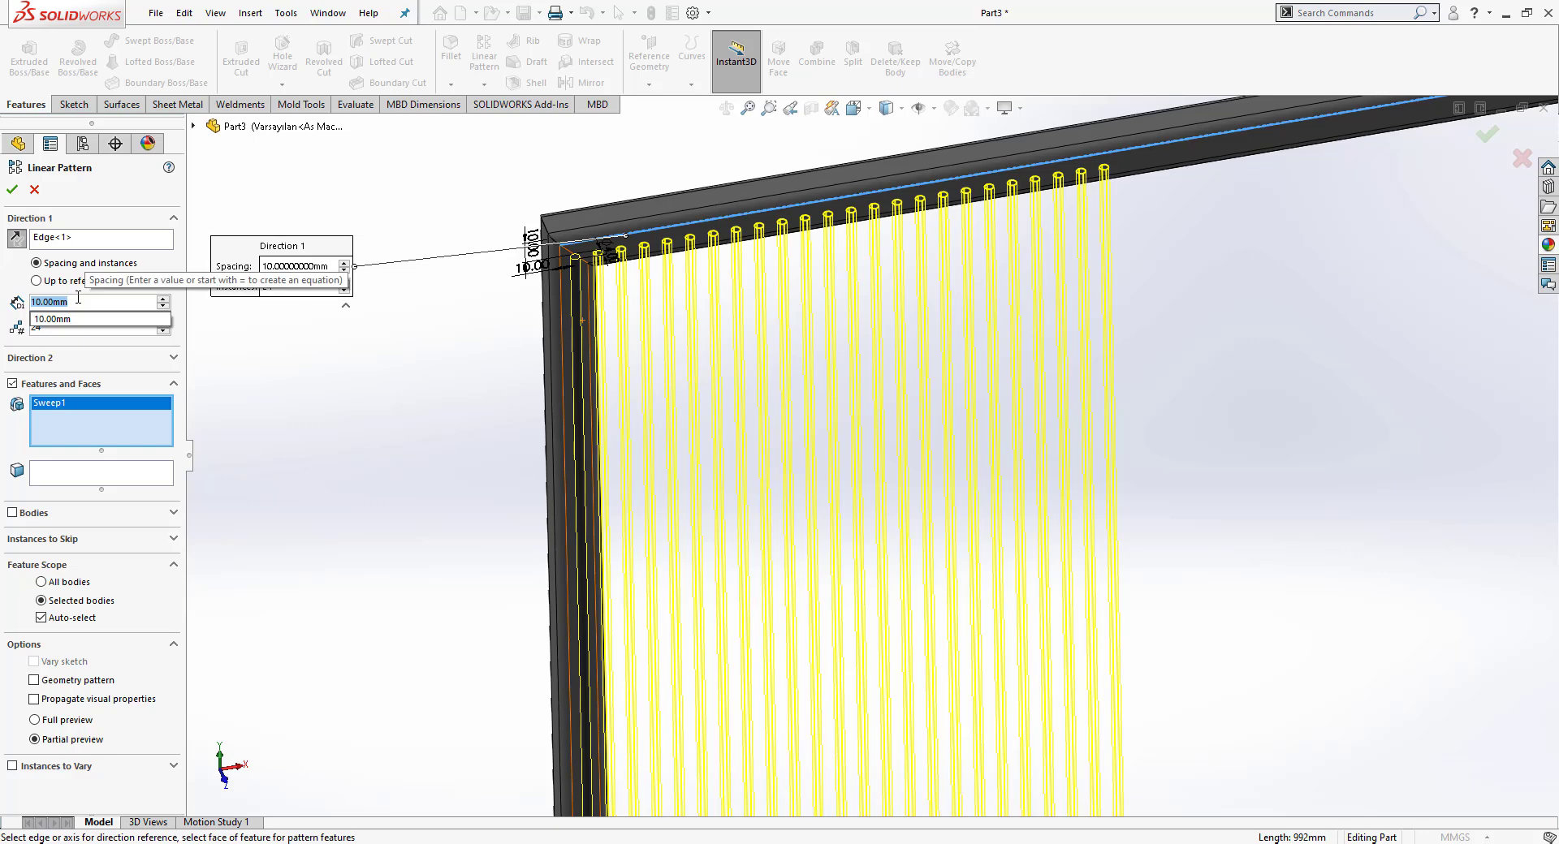
{"action": "type", "text": "40"}
{"action": "key", "text": "Return"}
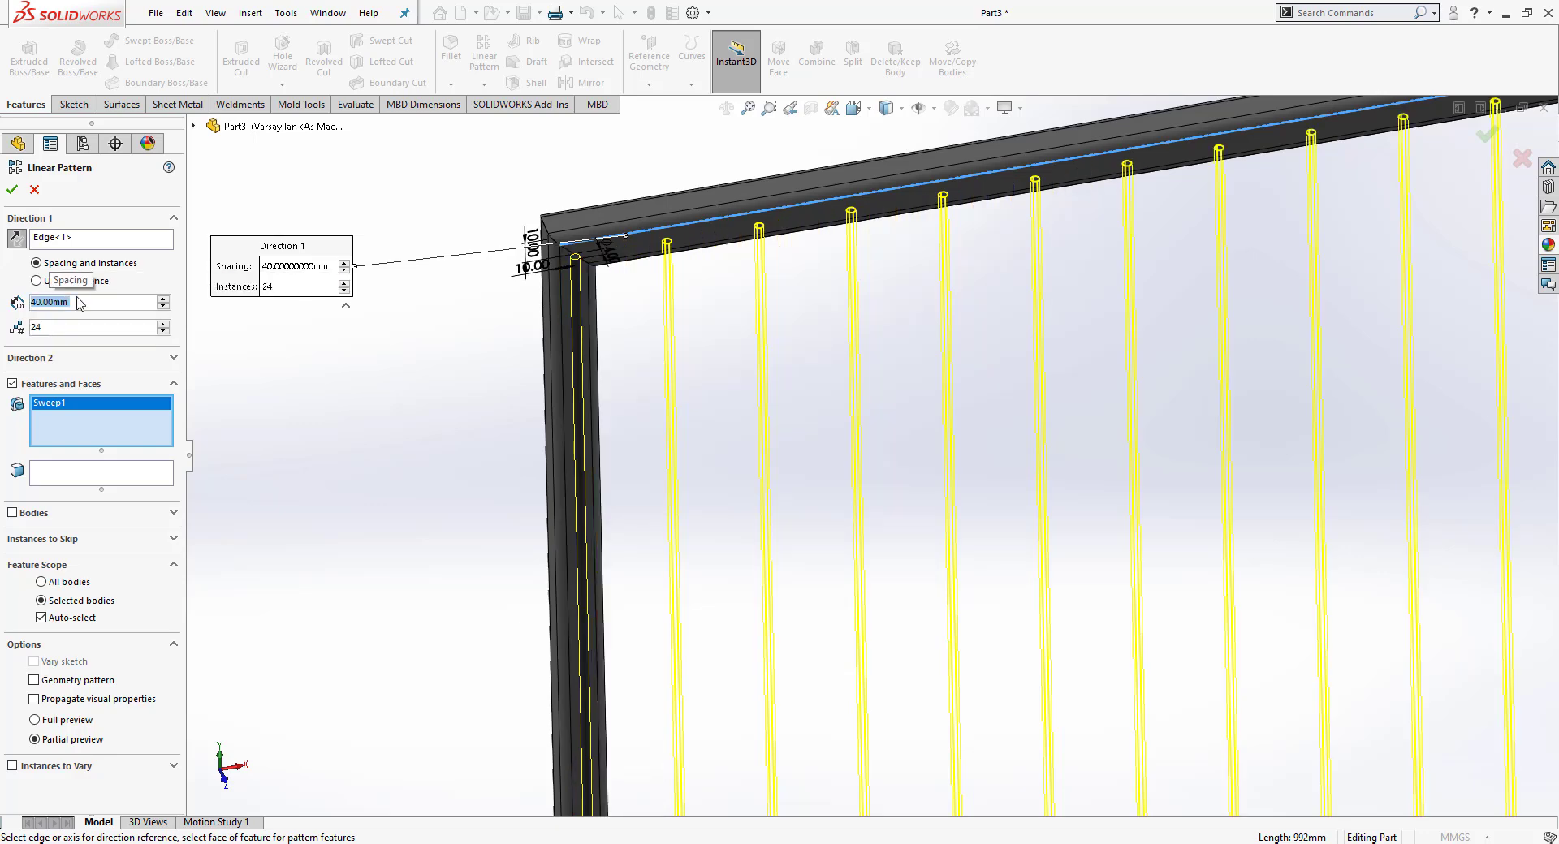
Step: Step the wire pattern's number of instances up and down, leaving it at 23
{"action": "scroll", "coordinate": [835, 430], "scroll_direction": "up", "scroll_amount": 6}
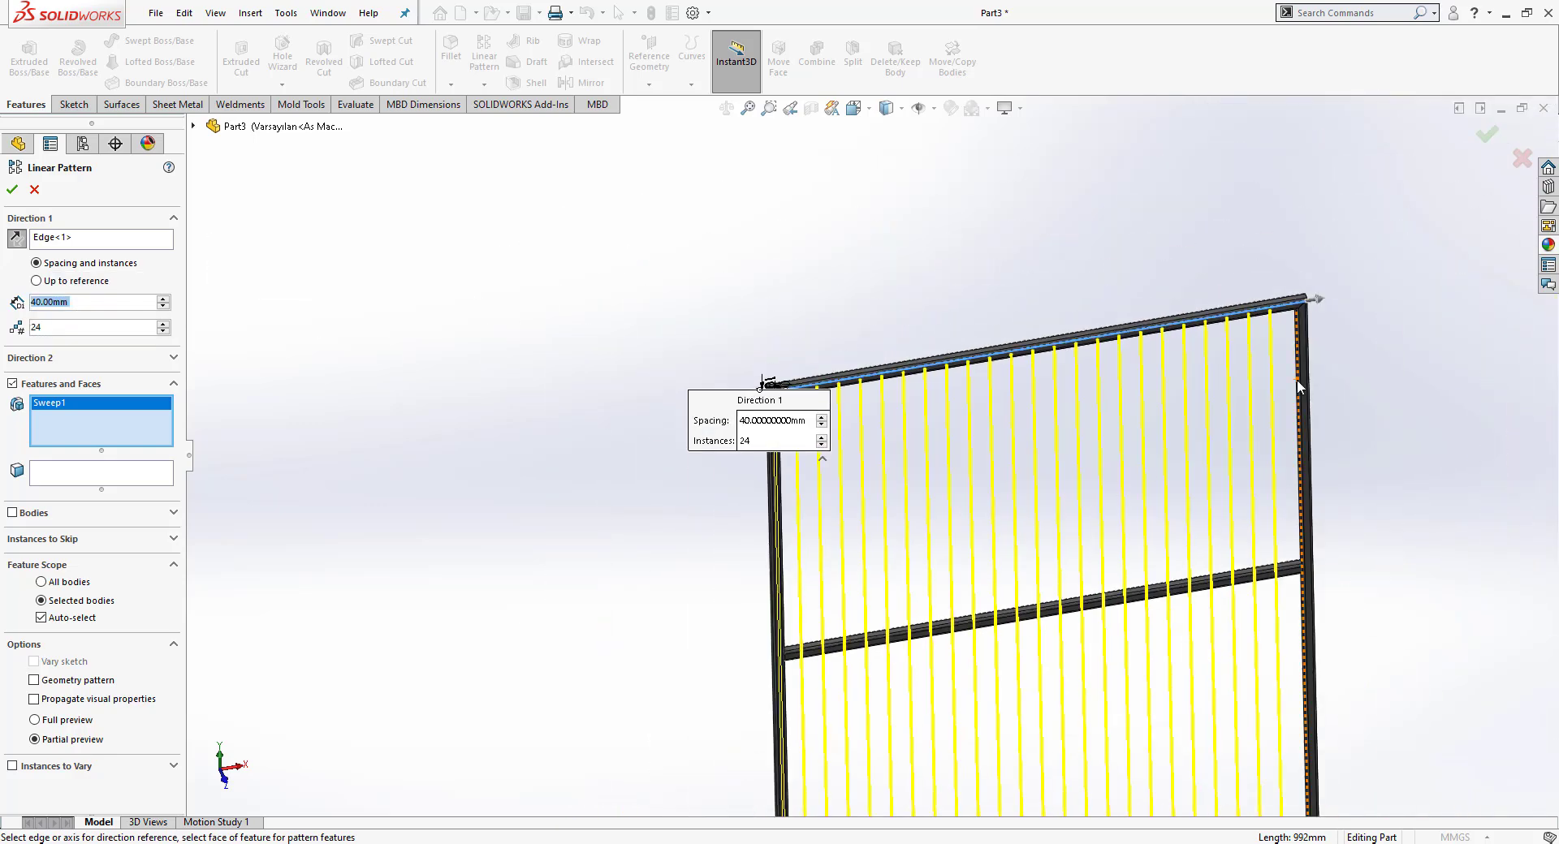
{"action": "left_click", "coordinate": [164, 324]}
{"action": "left_click", "coordinate": [164, 324]}
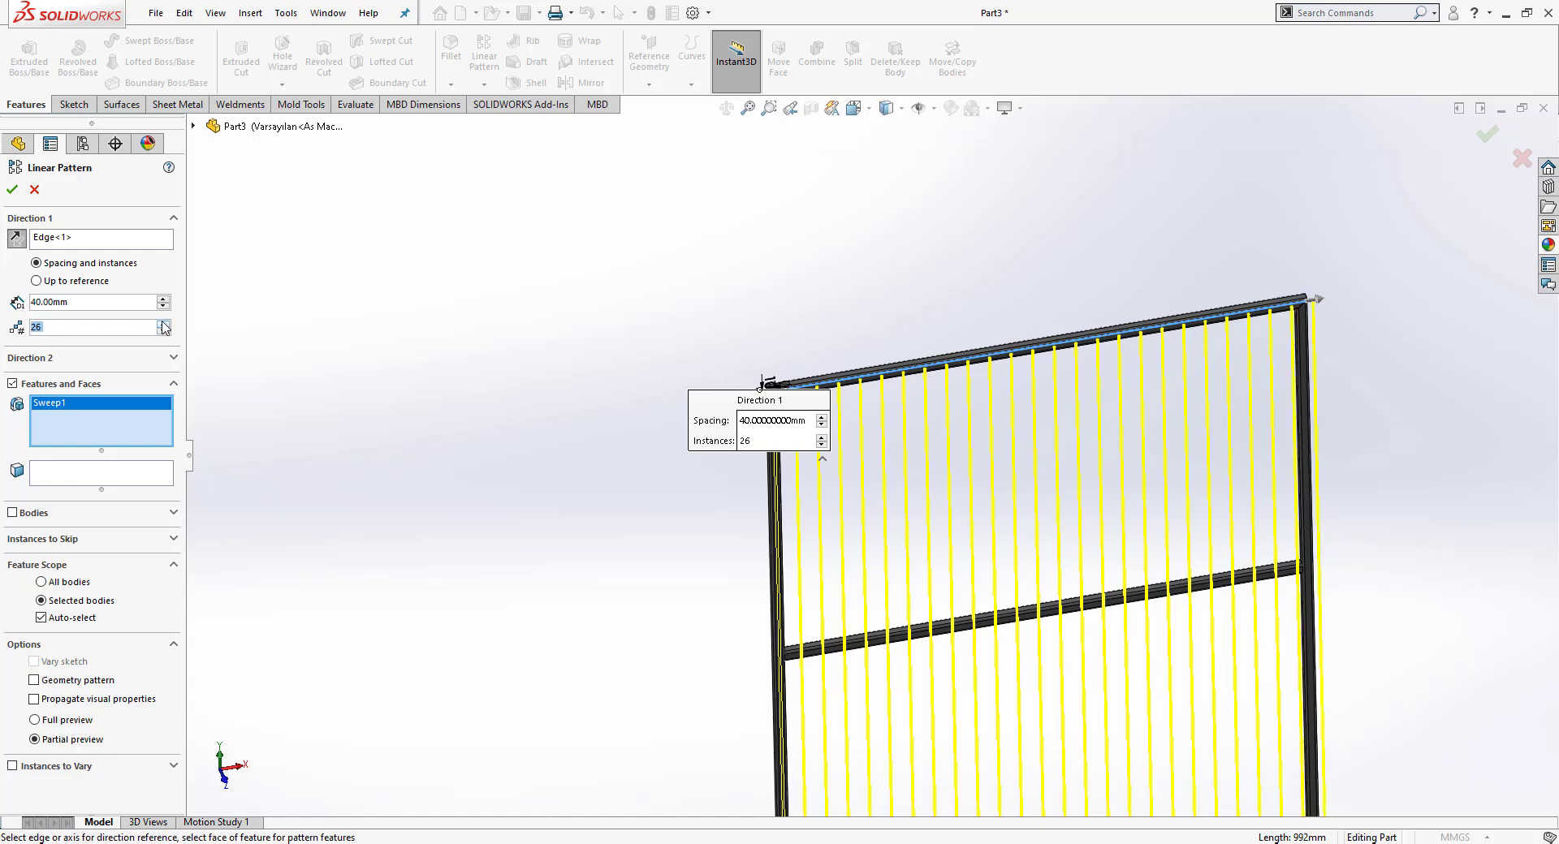
{"action": "left_click", "coordinate": [163, 324]}
{"action": "left_click", "coordinate": [163, 324]}
{"action": "left_click", "coordinate": [163, 324]}
{"action": "left_click", "coordinate": [163, 324]}
{"action": "left_click", "coordinate": [163, 324]}
{"action": "left_click", "coordinate": [162, 331]}
{"action": "left_click", "coordinate": [163, 331]}
{"action": "left_click", "coordinate": [163, 331]}
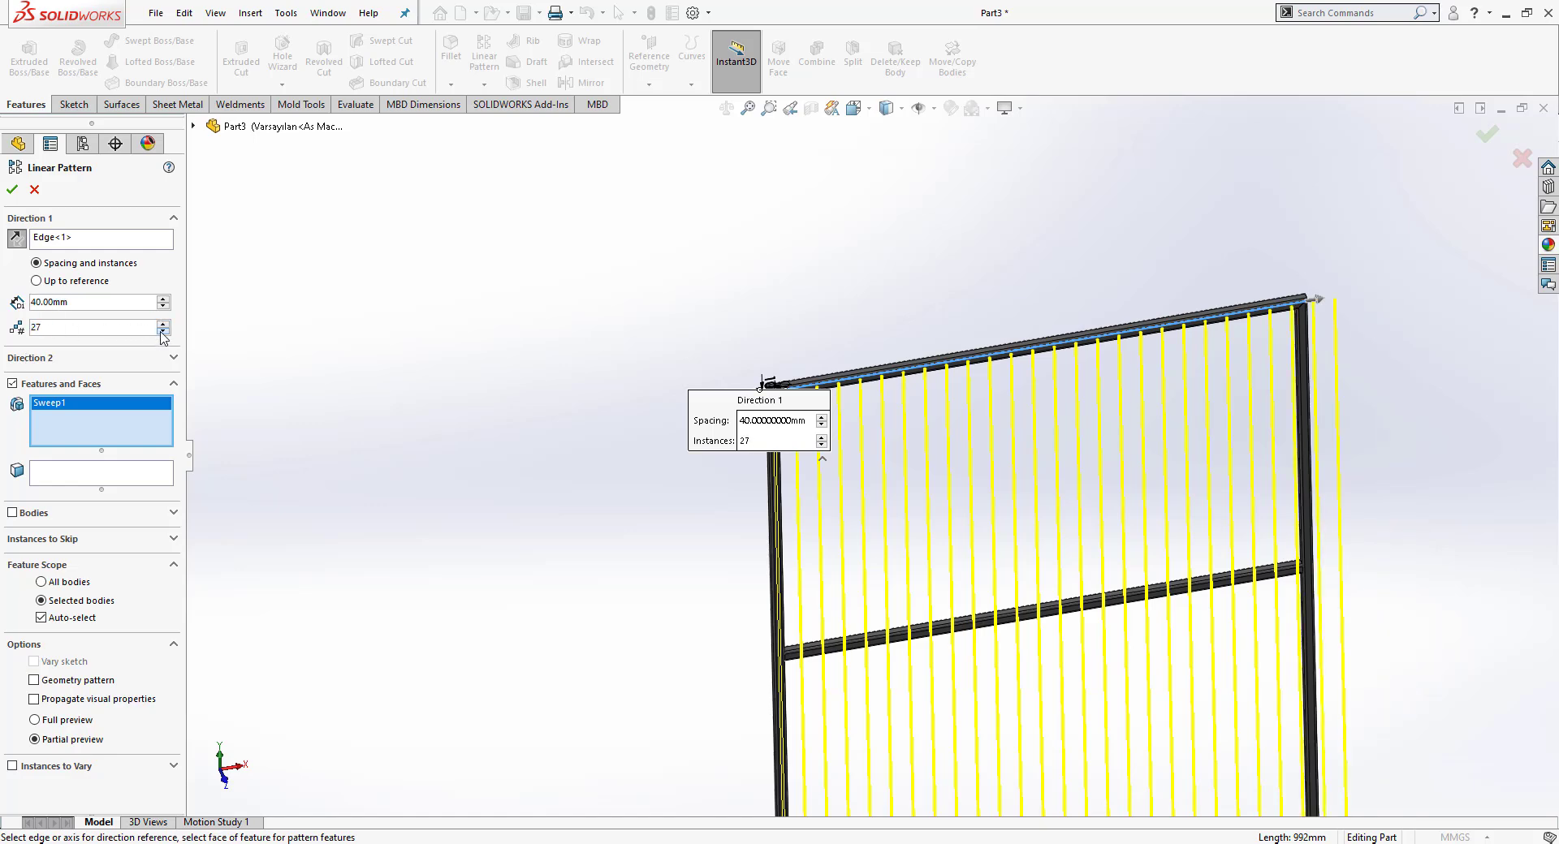
{"action": "left_click", "coordinate": [162, 331]}
{"action": "left_click", "coordinate": [162, 331]}
{"action": "left_click", "coordinate": [163, 332]}
{"action": "left_click", "coordinate": [162, 332]}
{"action": "left_click", "coordinate": [163, 331]}
{"action": "left_click", "coordinate": [163, 324]}
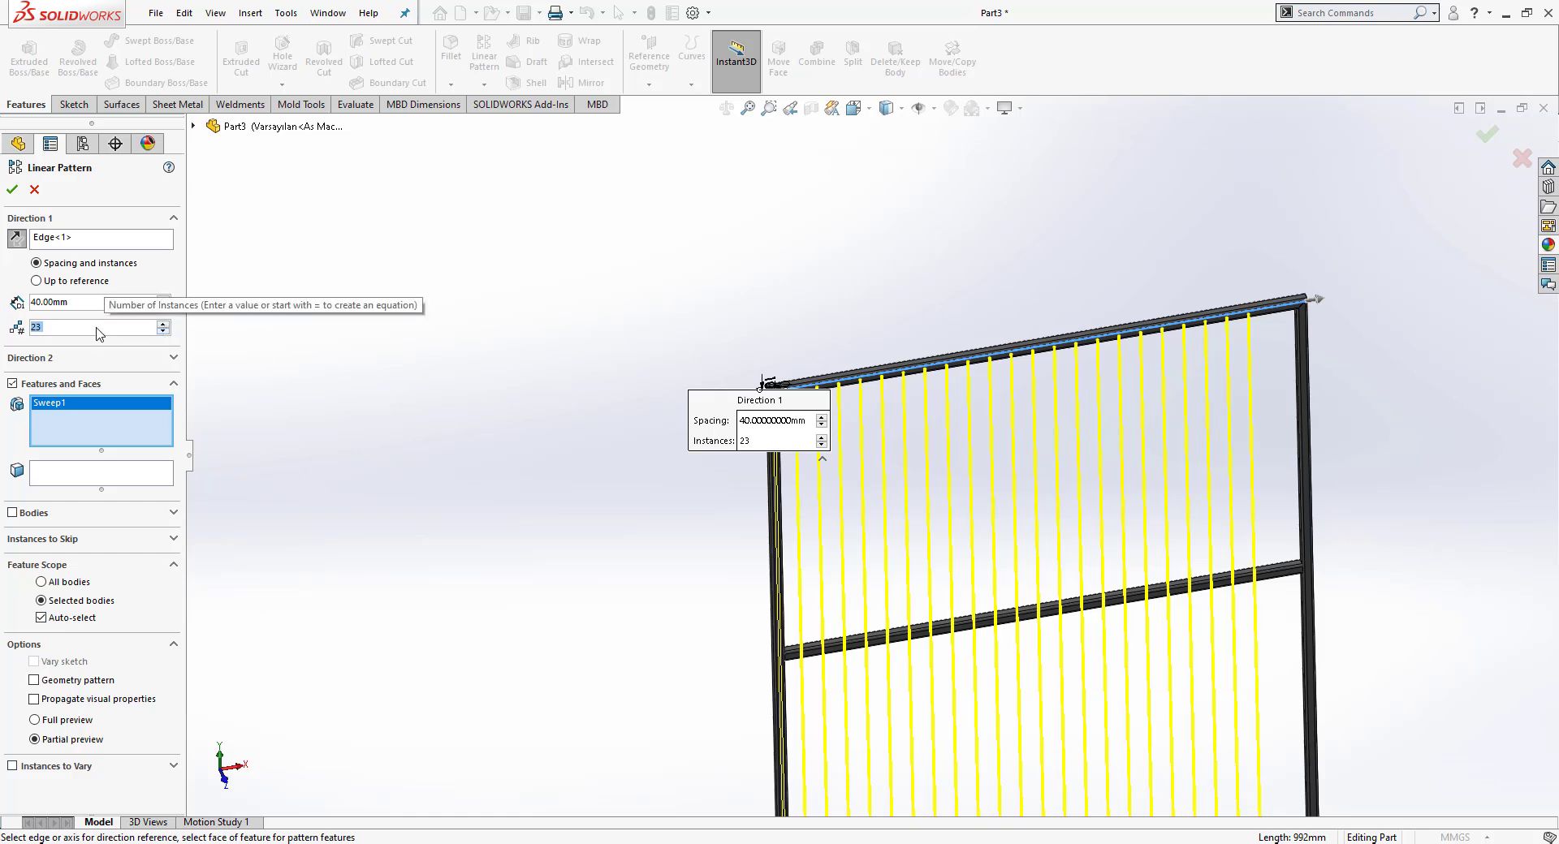
Step: Link the wire pattern's number of instances to a new global variable X-Pattern and accept the linear pattern
{"action": "type", "text": "="}
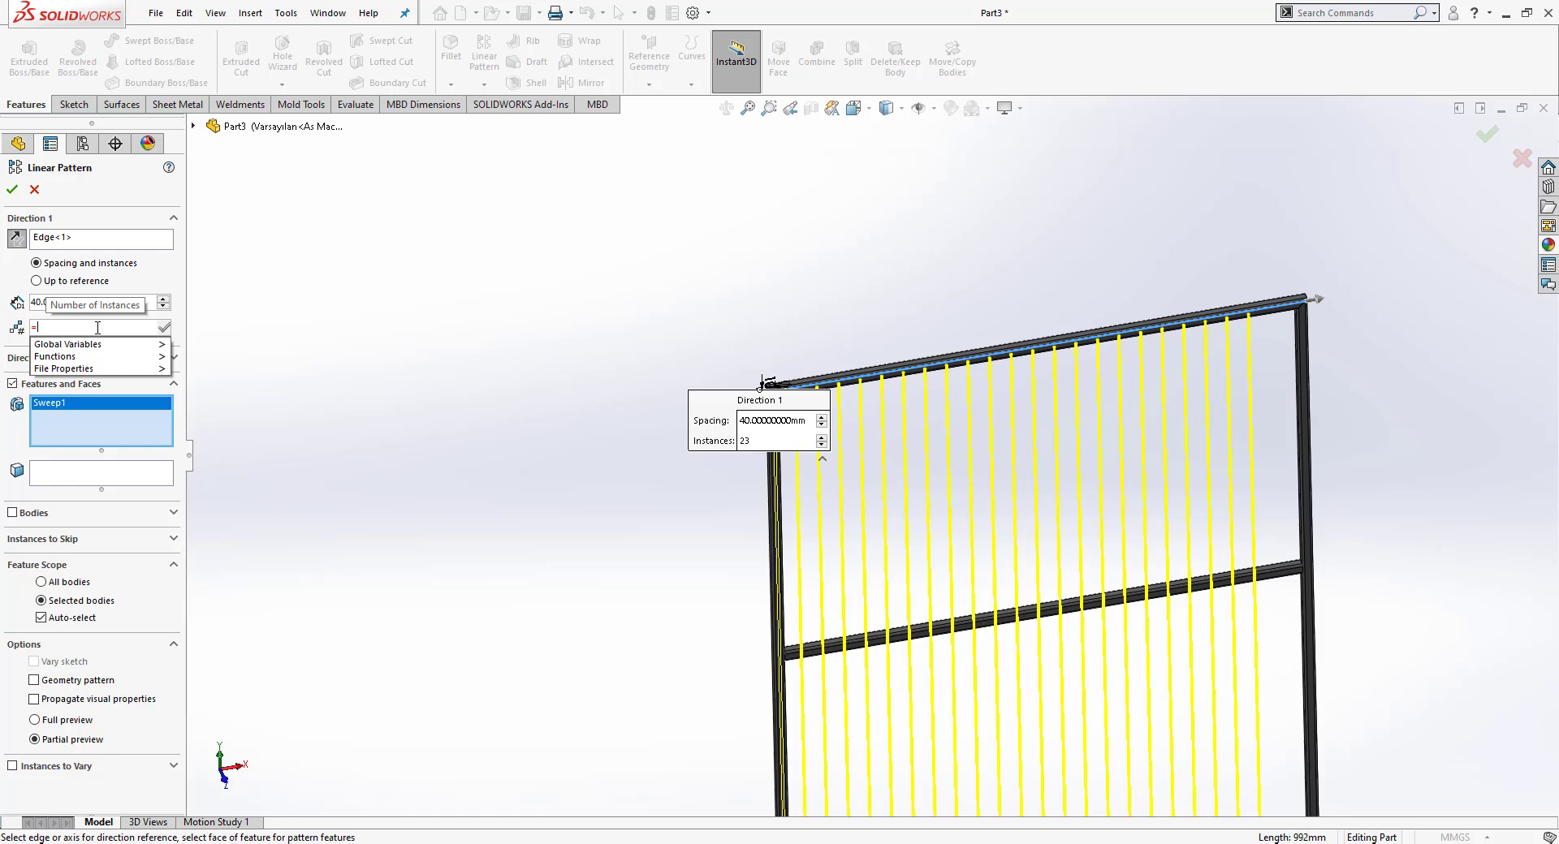
{"action": "type", "text": "X"}
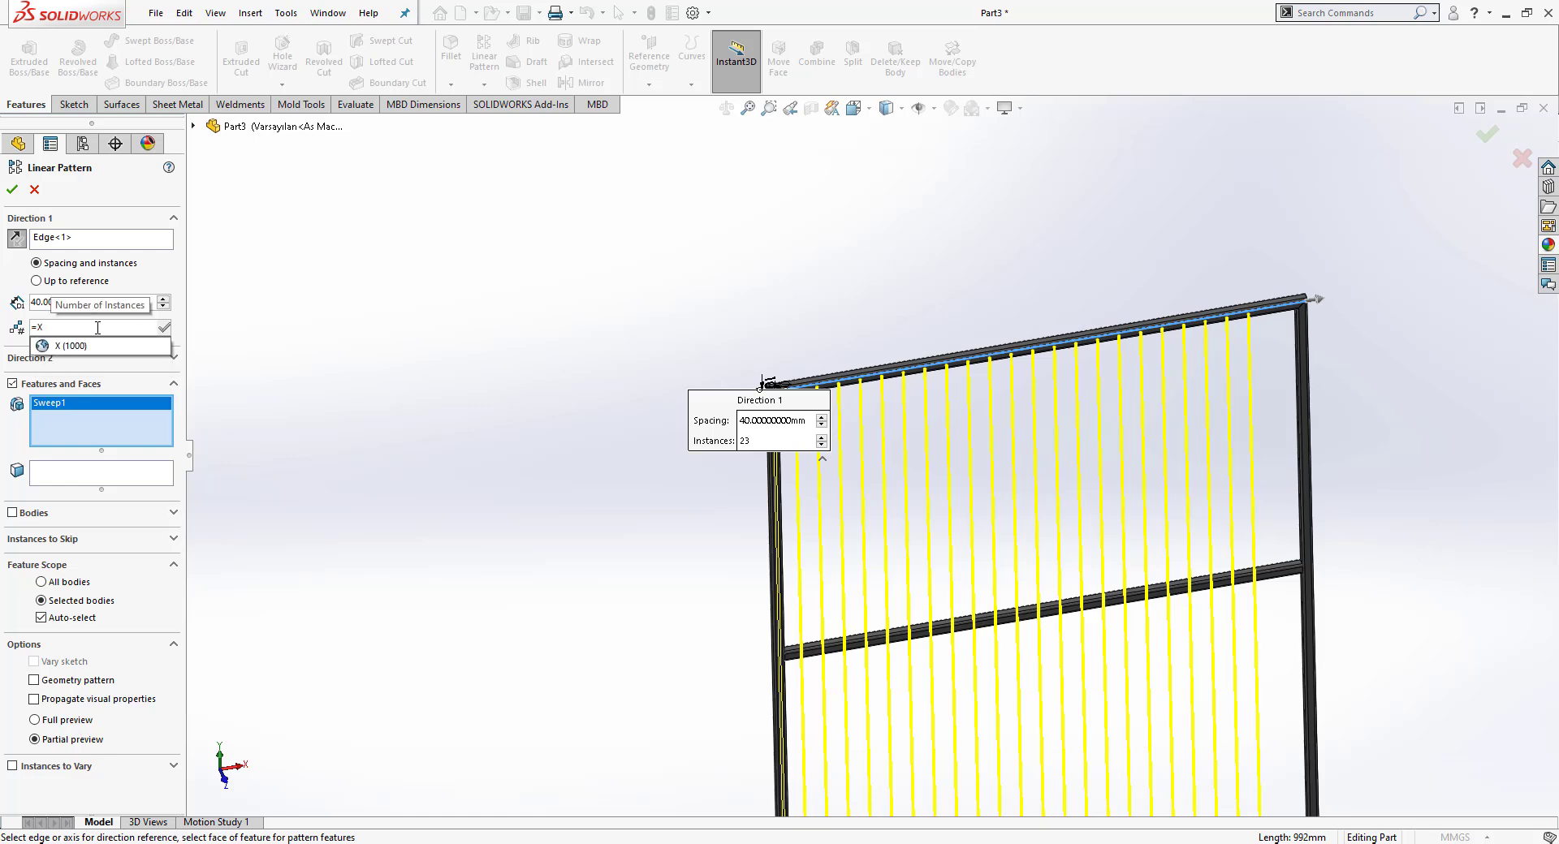
{"action": "type", "text": "-"}
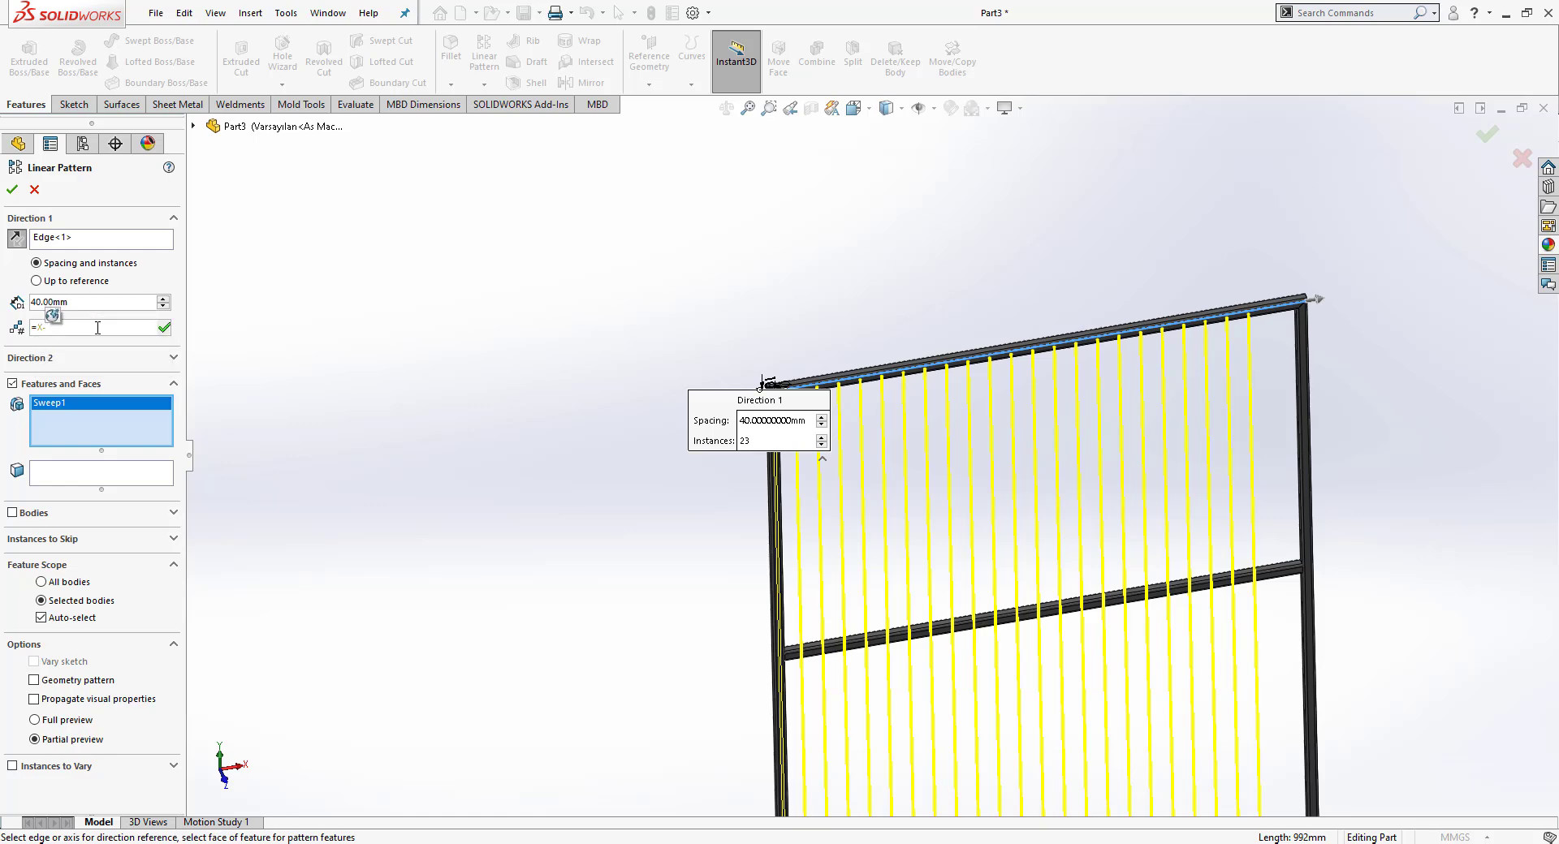
{"action": "type", "text": "PAttern"}
{"action": "key", "text": "Left"}
{"action": "key", "text": "Left"}
{"action": "key", "text": "Left"}
{"action": "key", "text": "Left"}
{"action": "key", "text": "Left"}
{"action": "key", "text": "BackSpace"}
{"action": "type", "text": "a"}
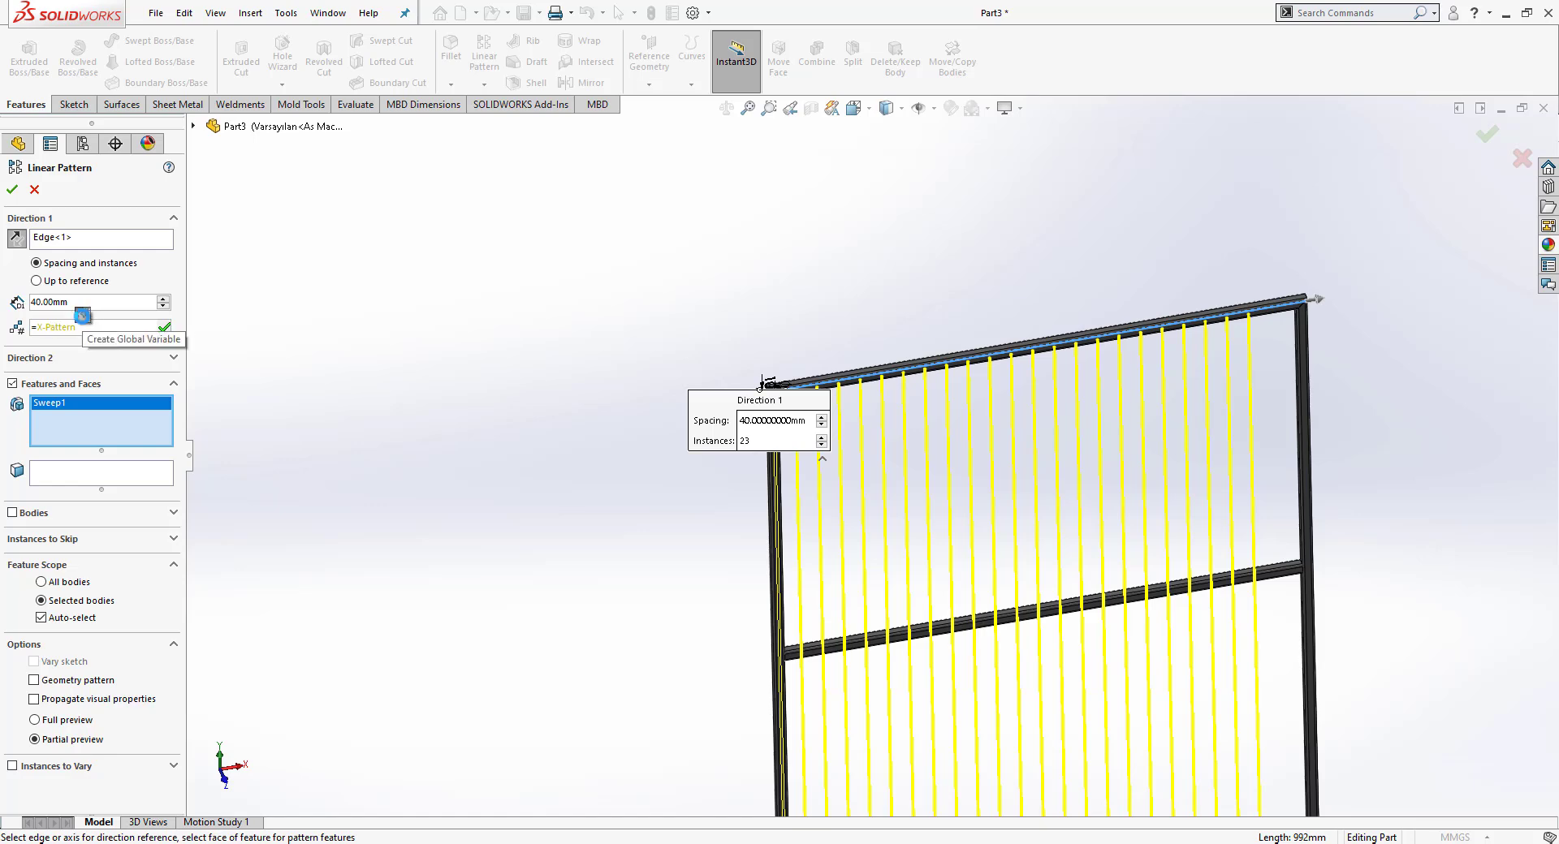
{"action": "key", "text": "Return"}
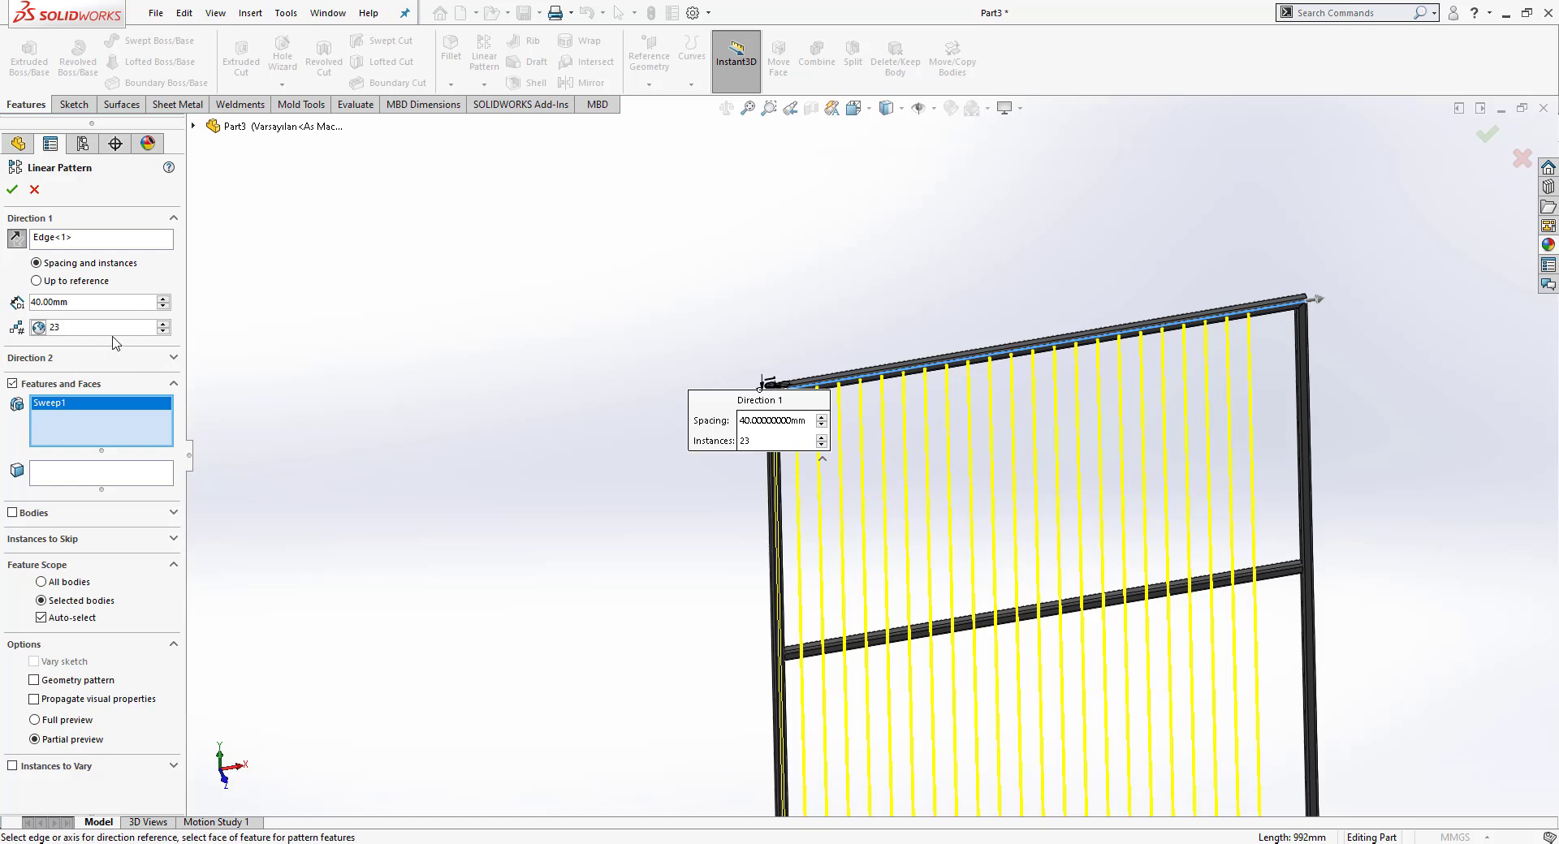
{"action": "left_click", "coordinate": [12, 189]}
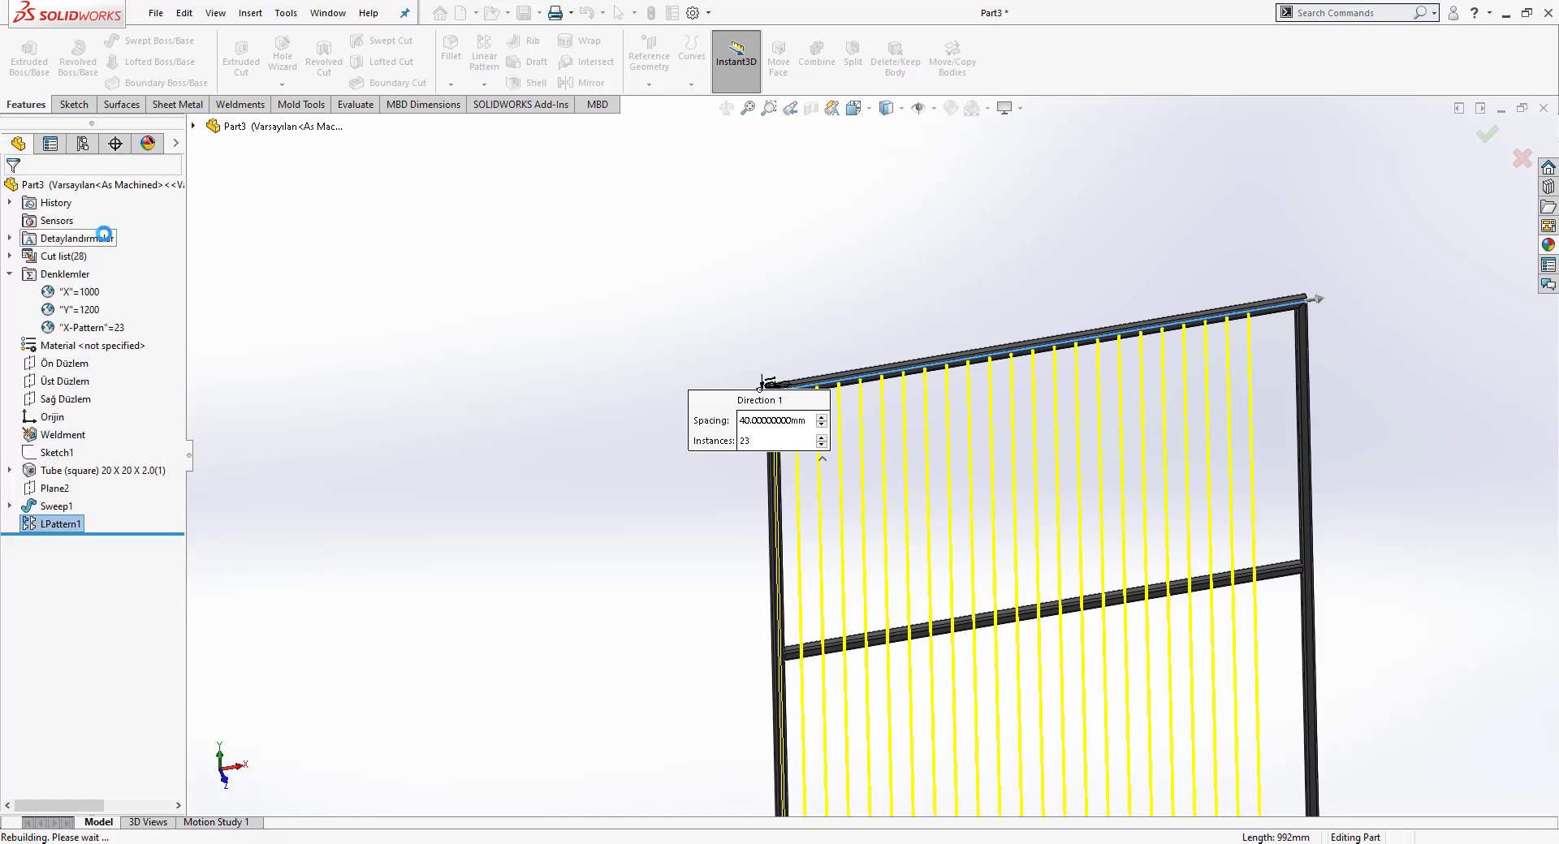
Step: Set the X-Pattern global variable's equation to int(("X"-20)/40)+1 and apply it
{"action": "key", "text": "f"}
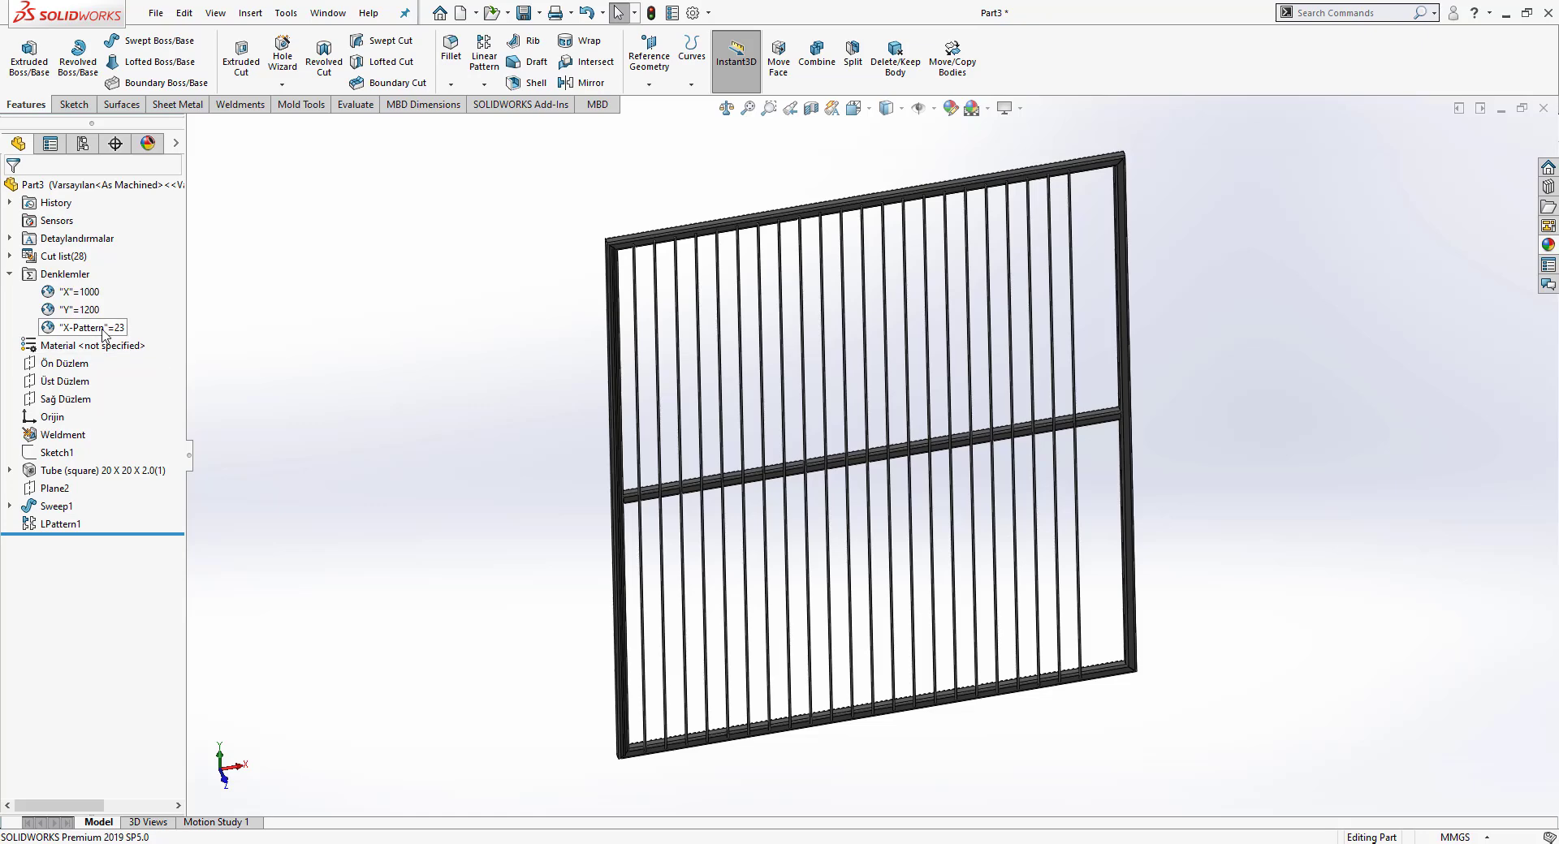
{"action": "left_click", "coordinate": [102, 328]}
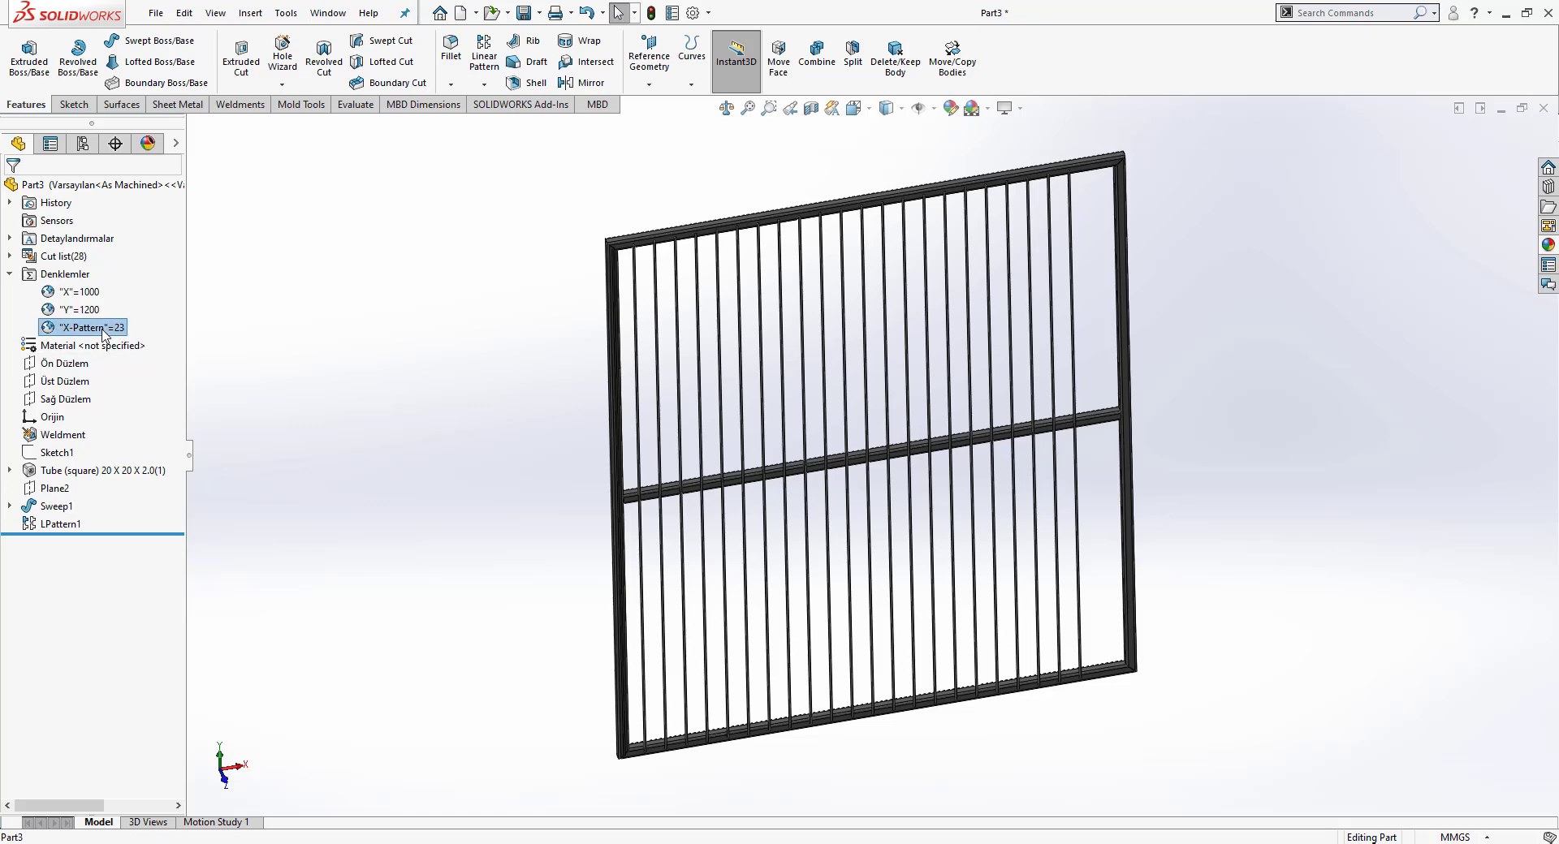
{"action": "right_click", "coordinate": [104, 334]}
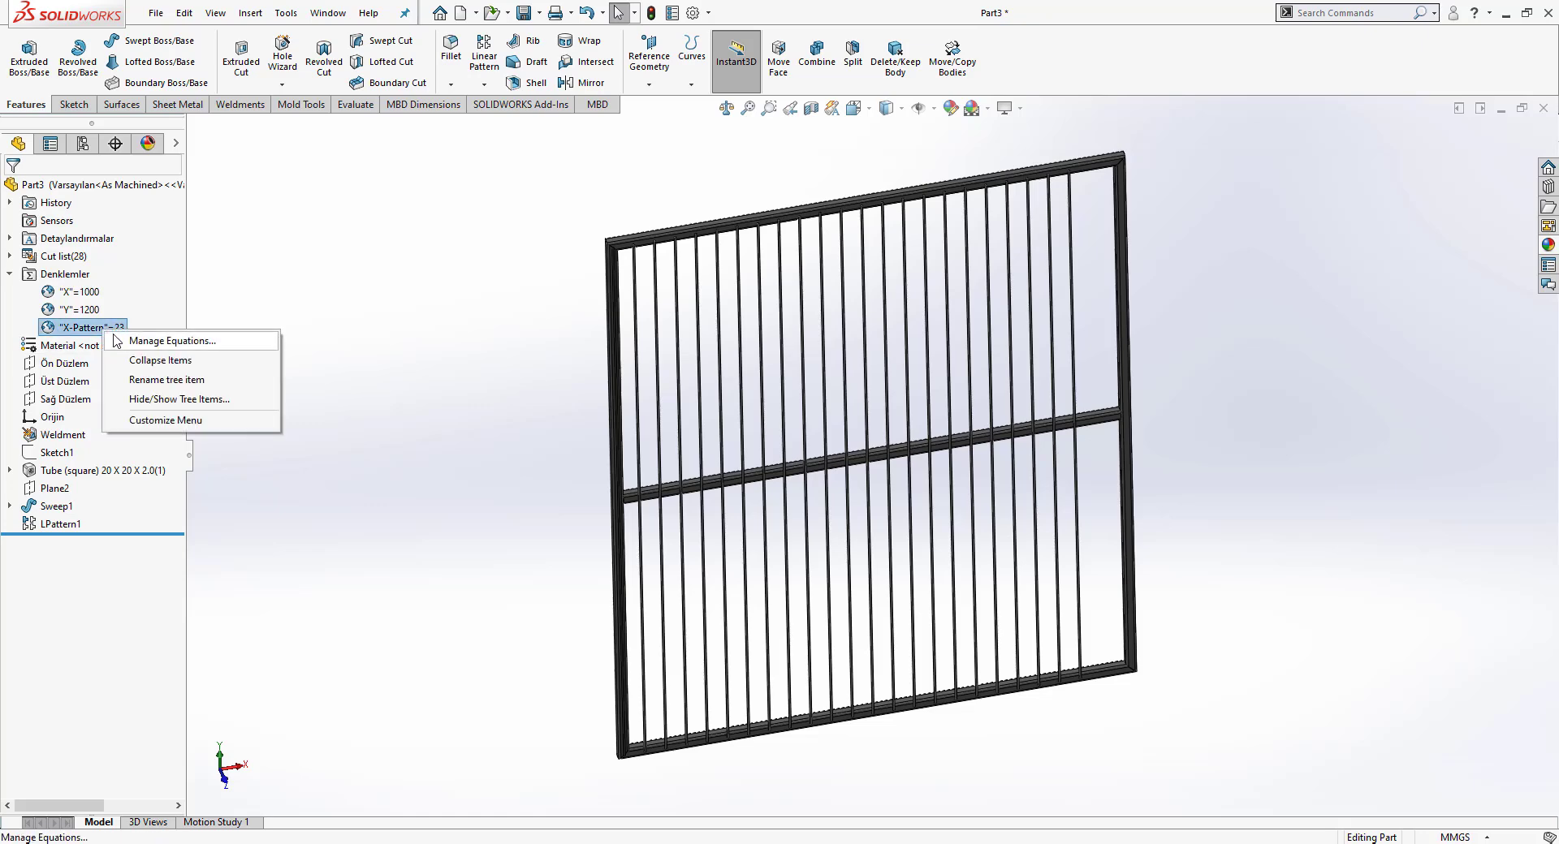
{"action": "left_click", "coordinate": [172, 347]}
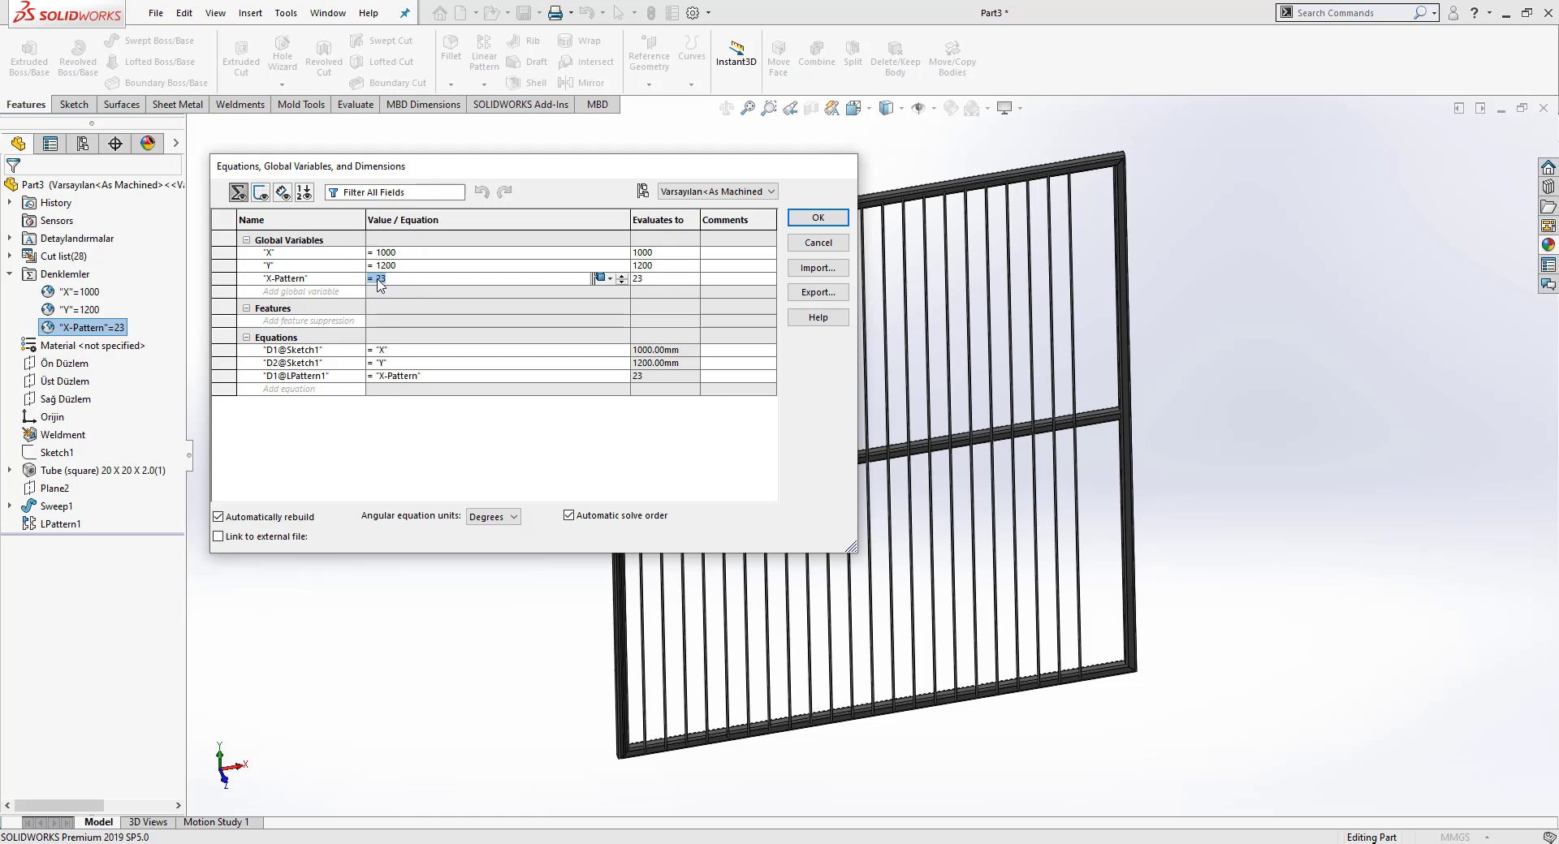
{"action": "left_click", "coordinate": [378, 278]}
{"action": "left_click", "coordinate": [396, 279]}
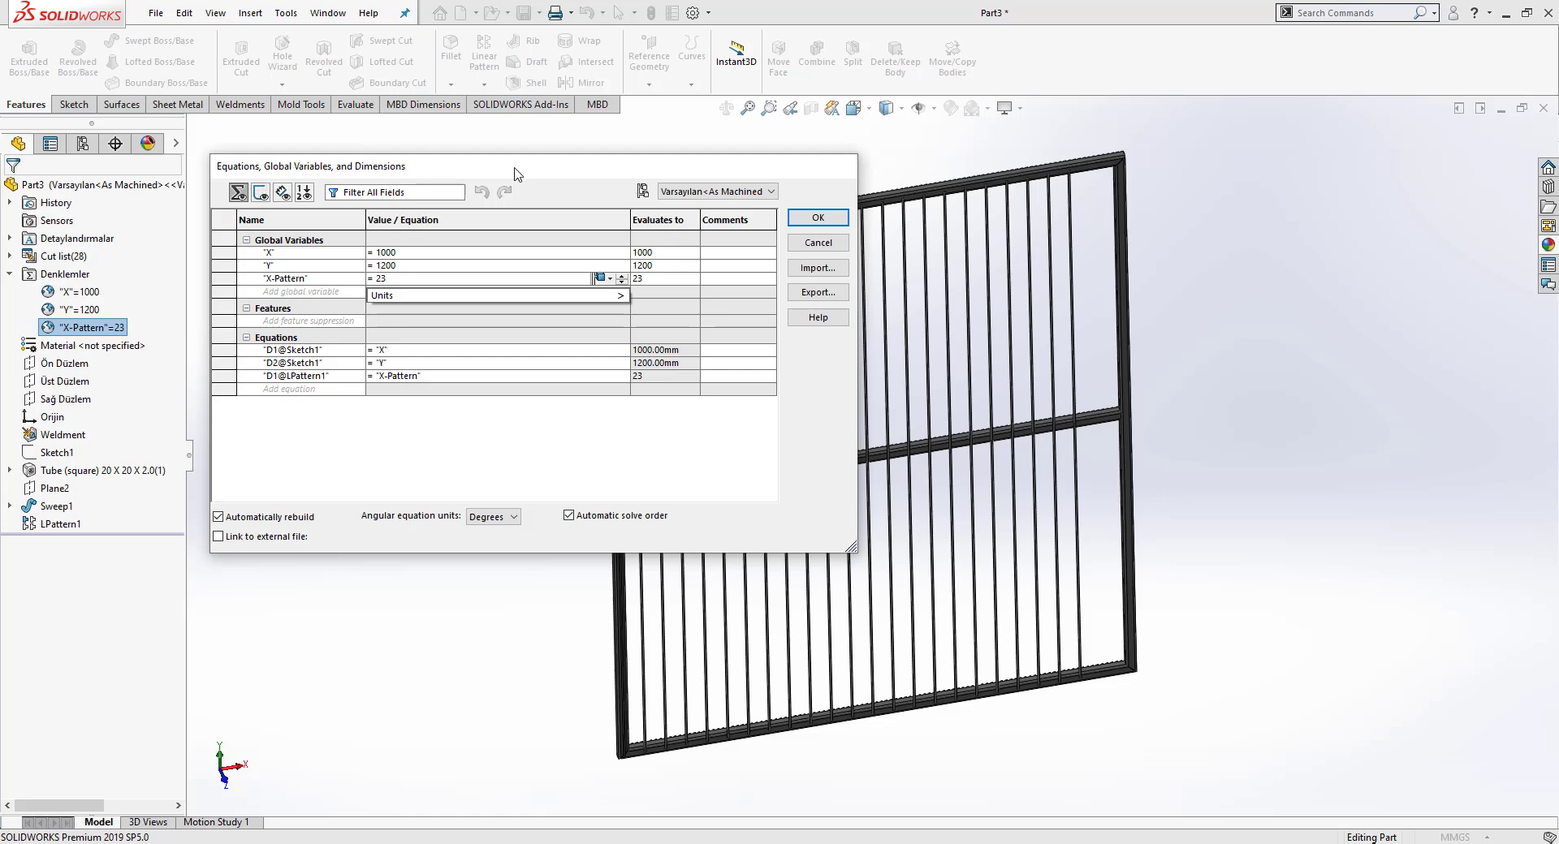
{"action": "left_click", "coordinate": [544, 166]}
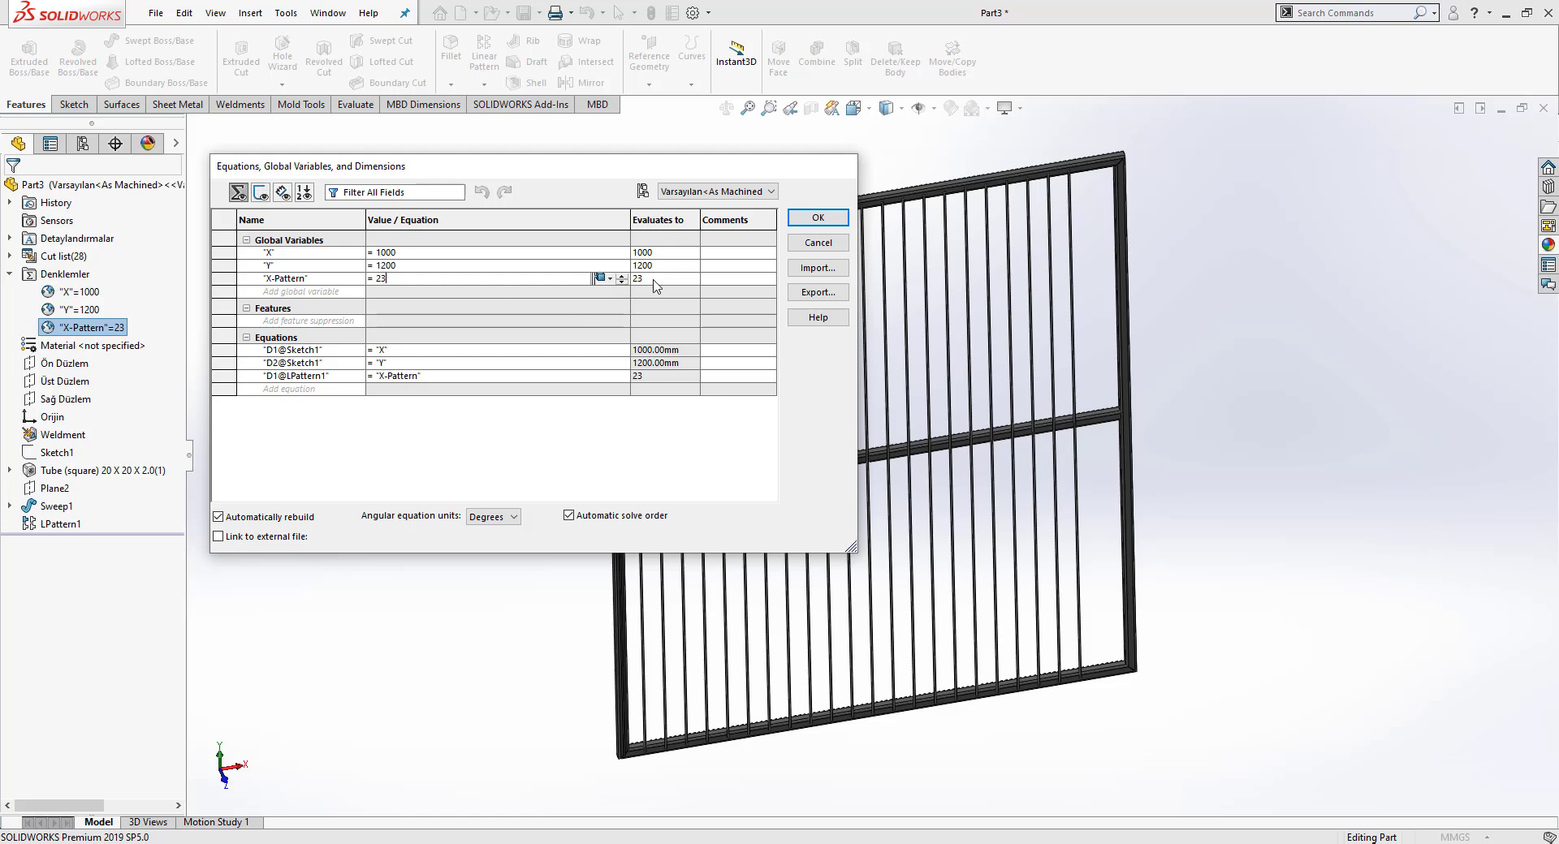
{"action": "left_click_drag", "start_coordinate": [717, 177], "coordinate": [646, 181]}
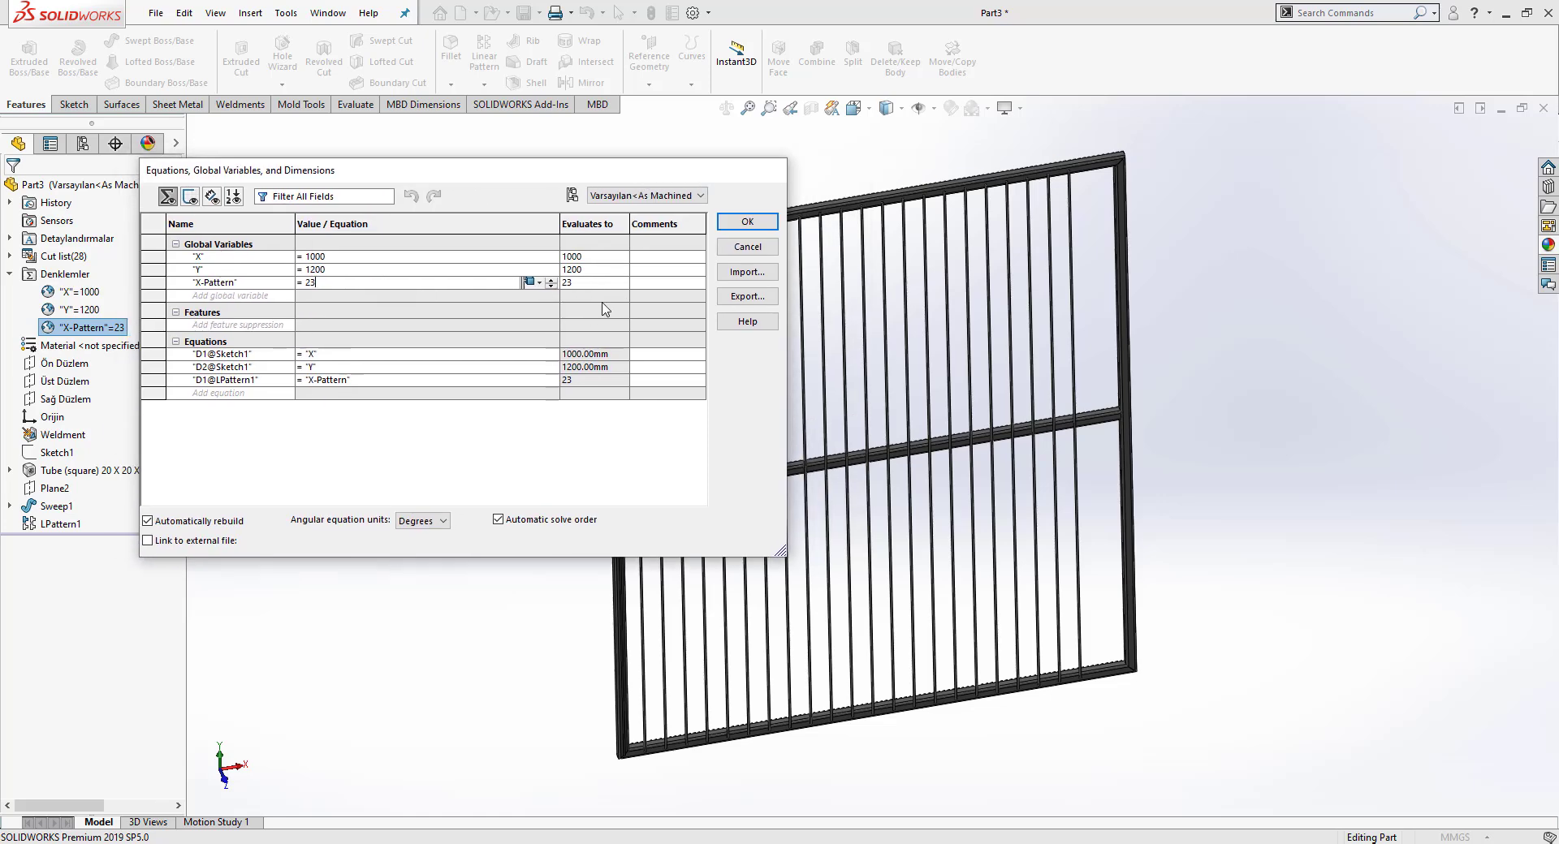
{"action": "key", "text": "BackSpace"}
{"action": "key", "text": "BackSpace"}
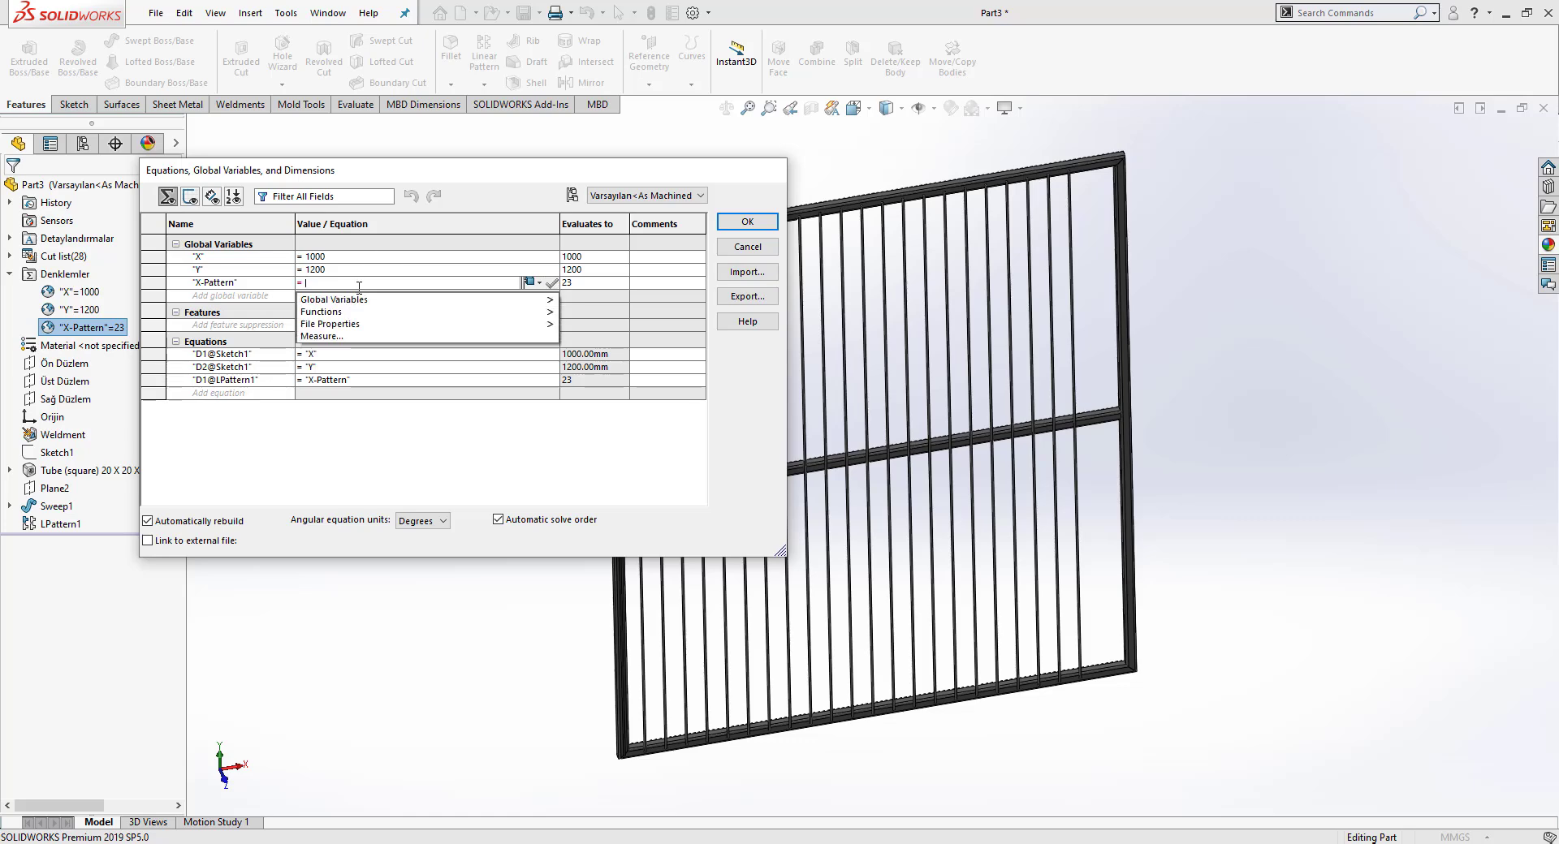
{"action": "type", "text": "int"}
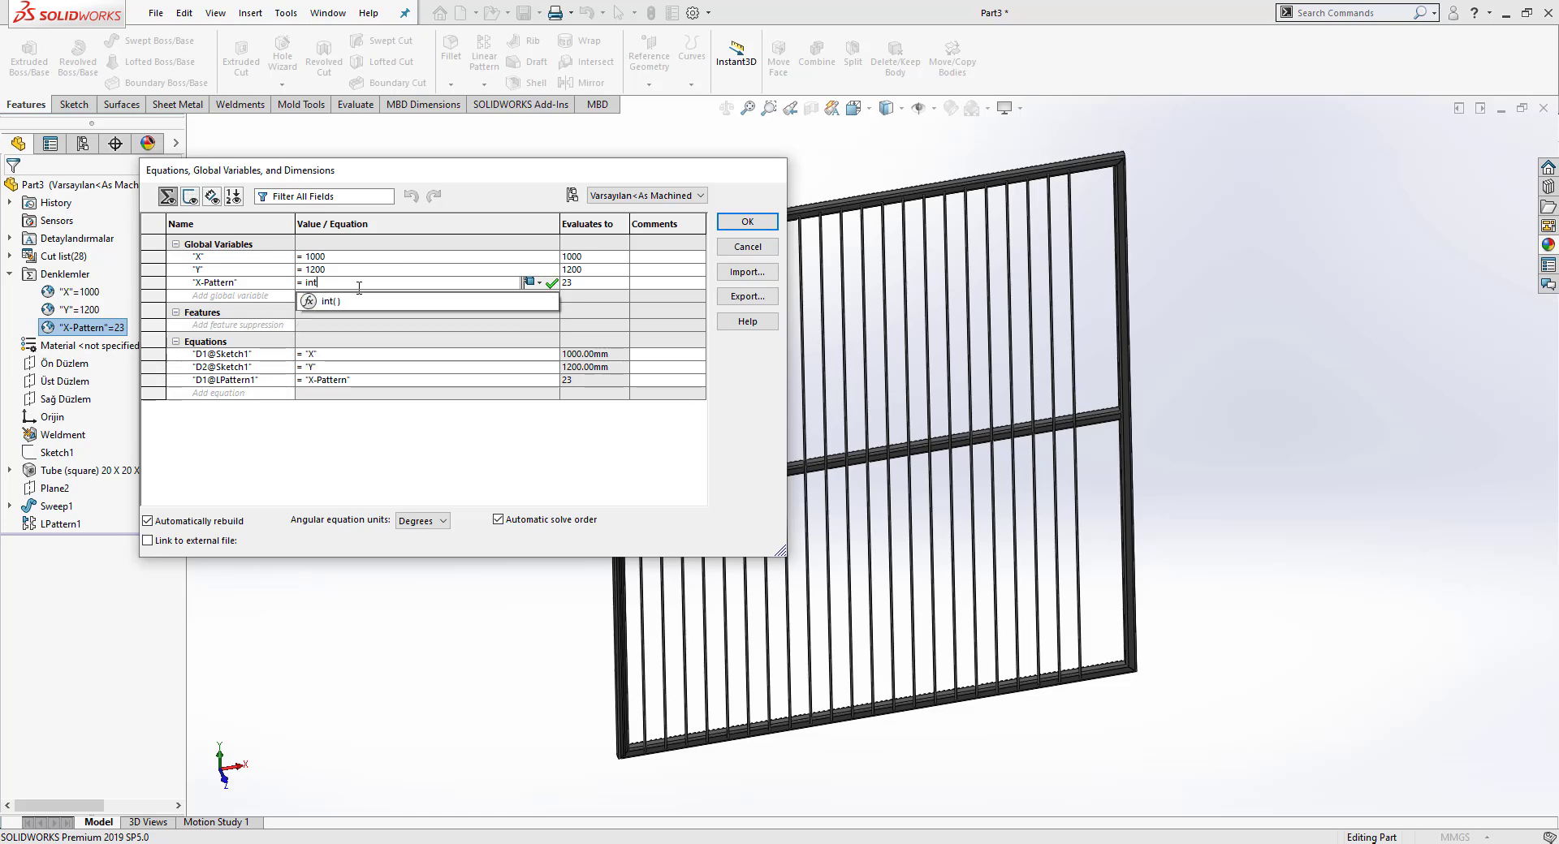
{"action": "key", "text": "Down"}
{"action": "key", "text": "Return"}
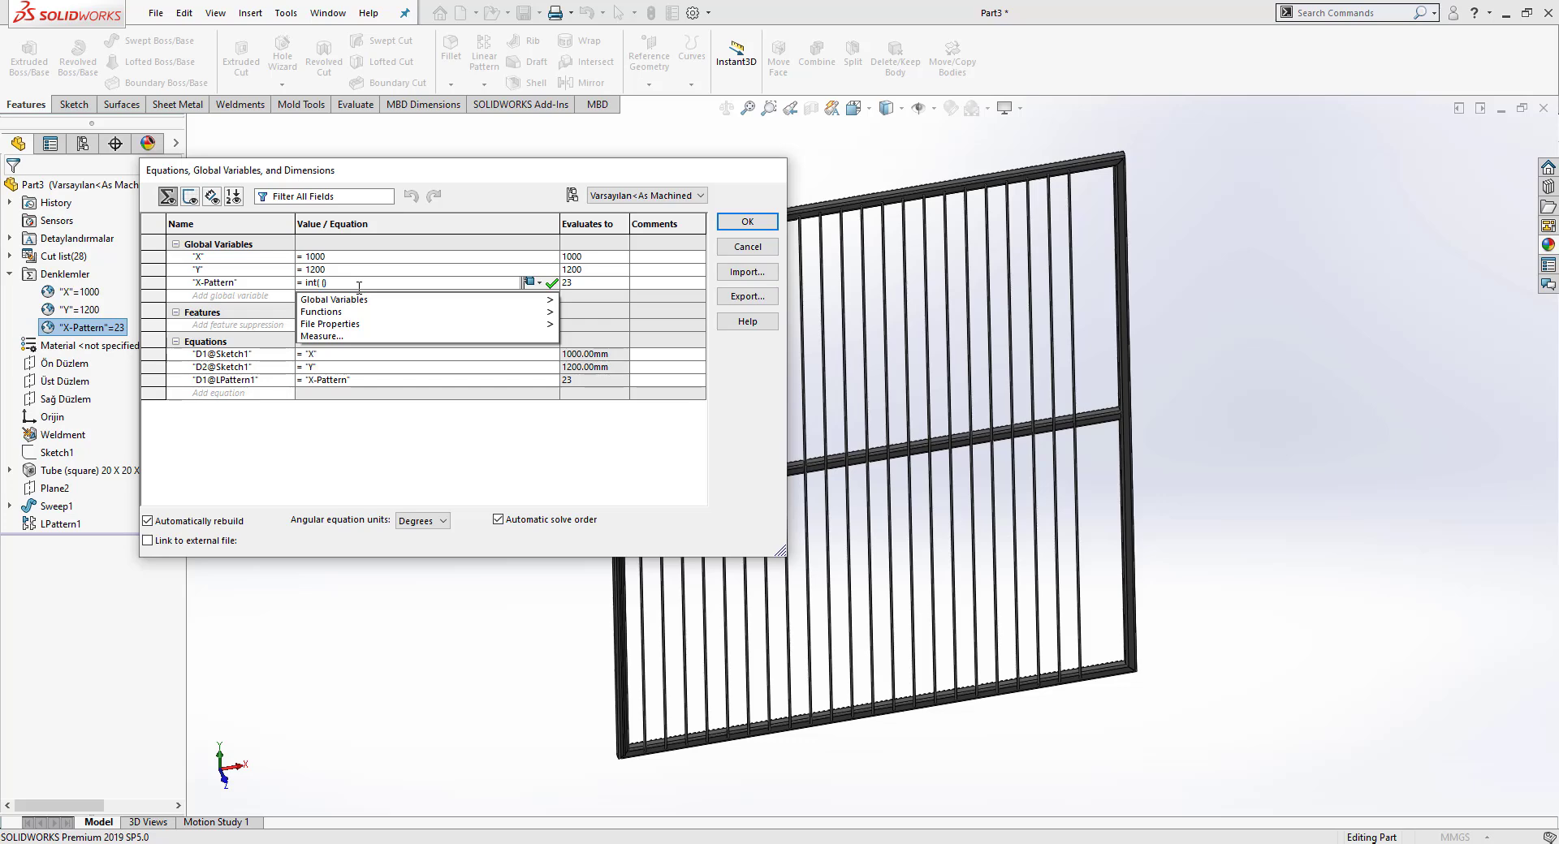
{"action": "type", "text": "x"}
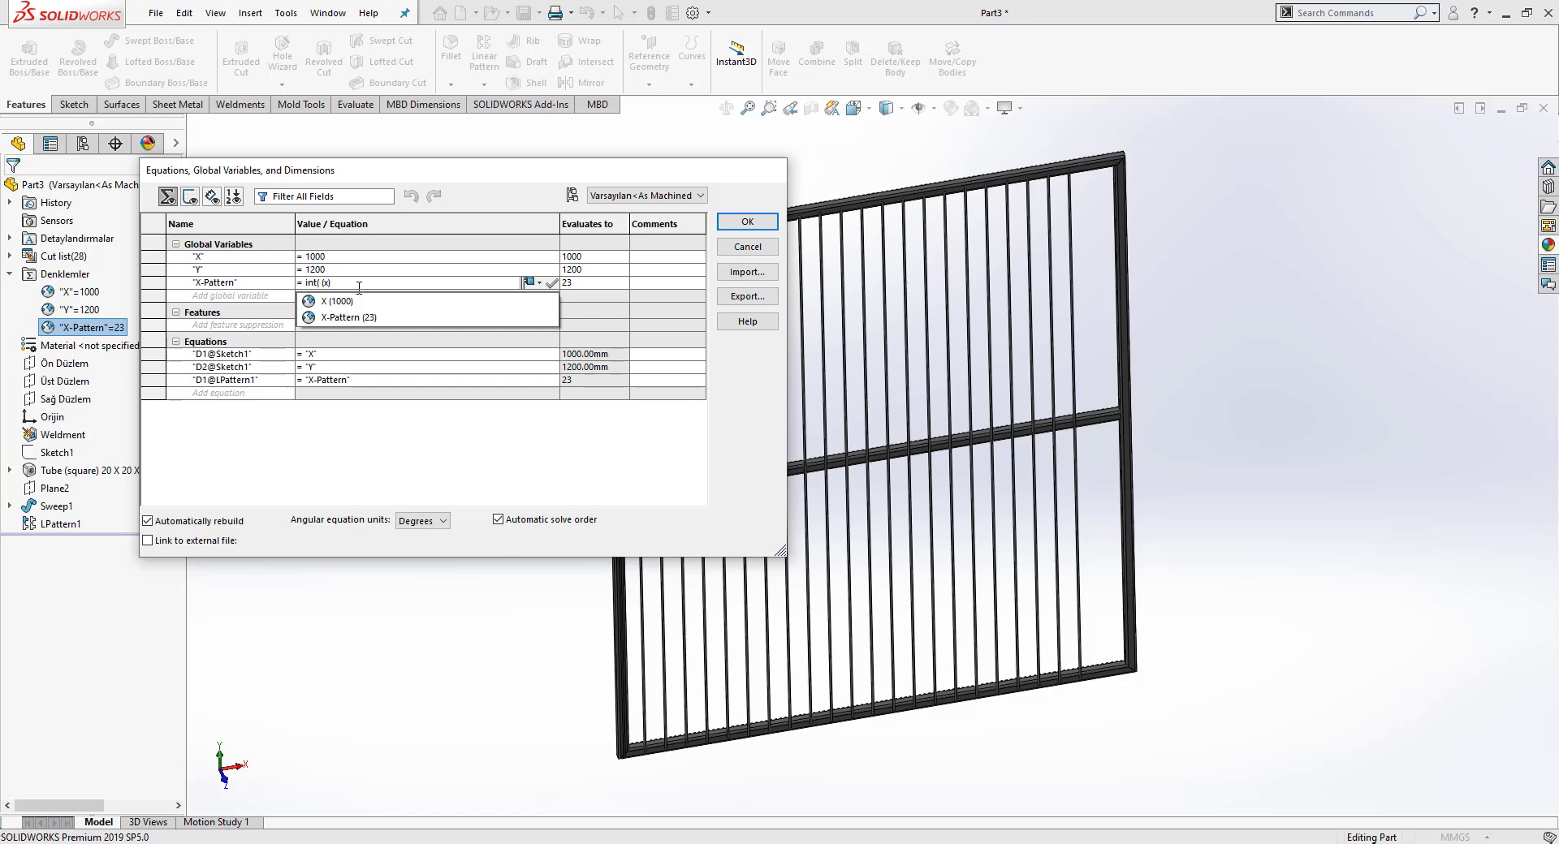
{"action": "key", "text": "Down"}
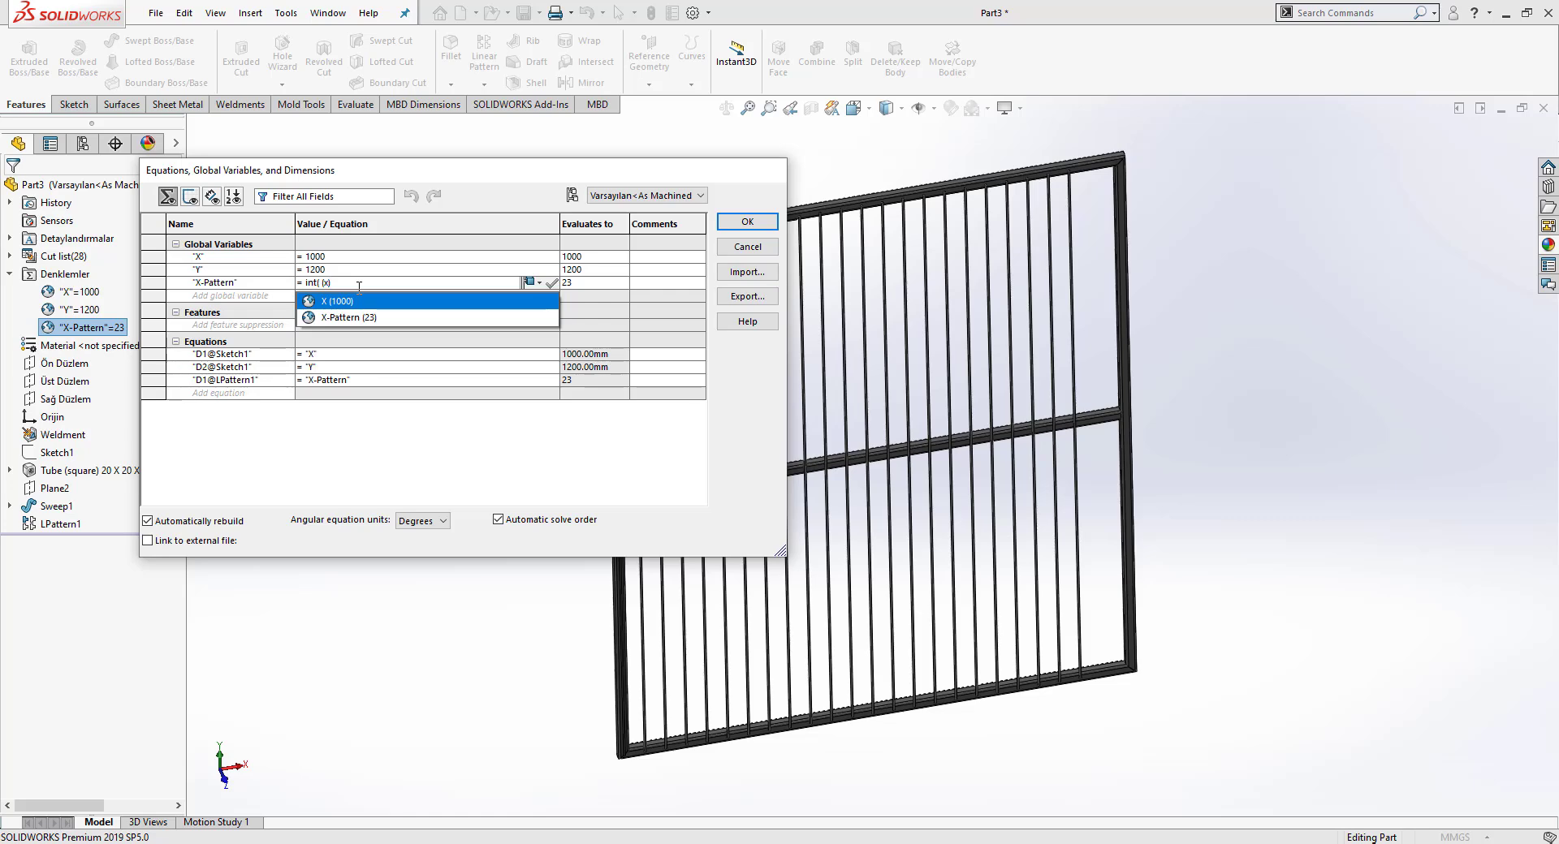
{"action": "key", "text": "Return"}
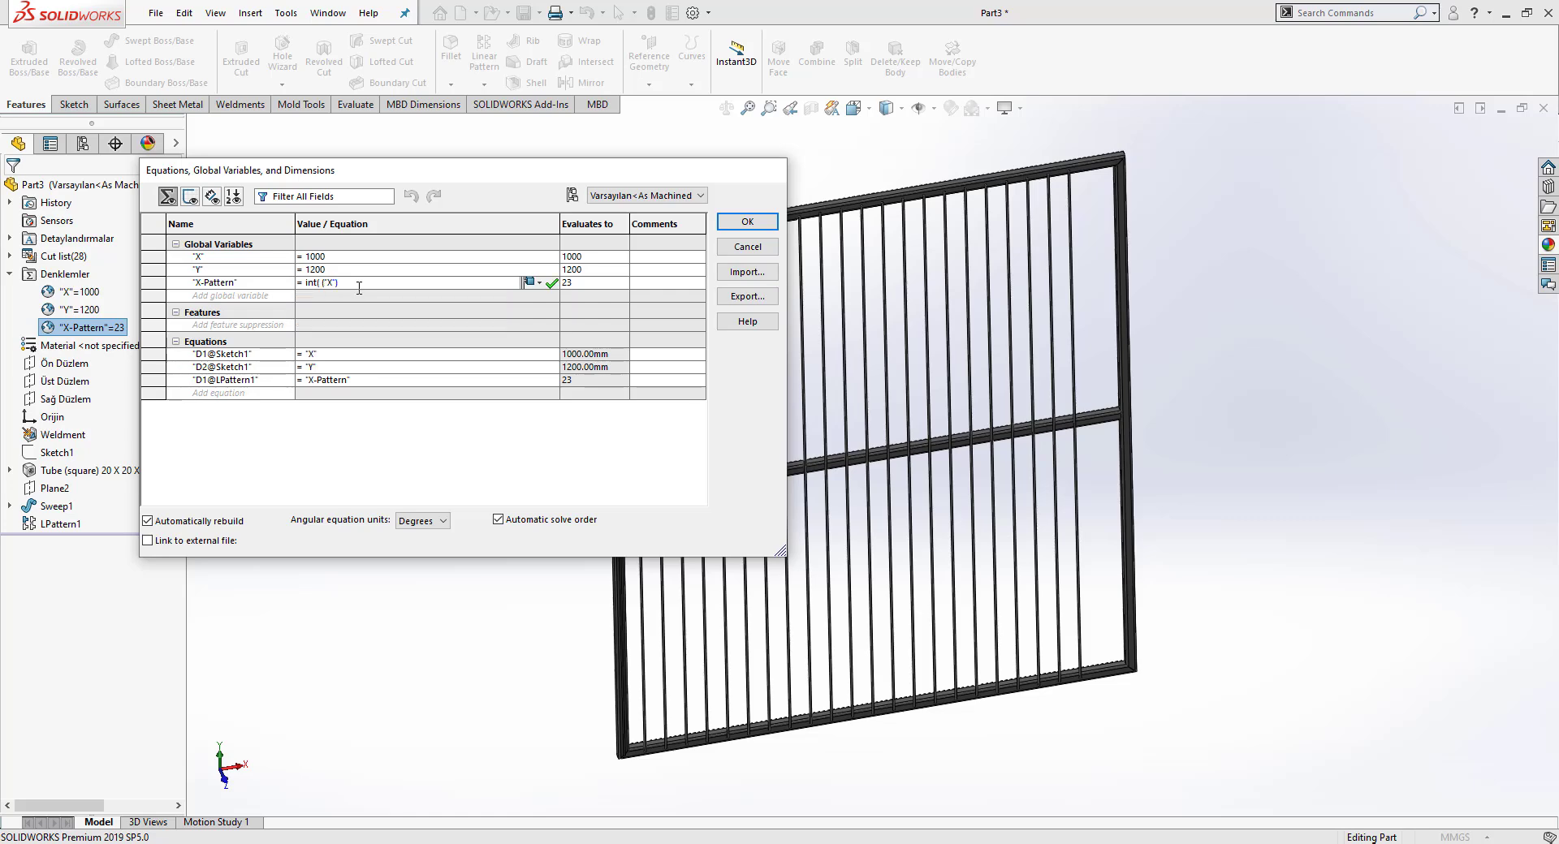
{"action": "type", "text": "-"}
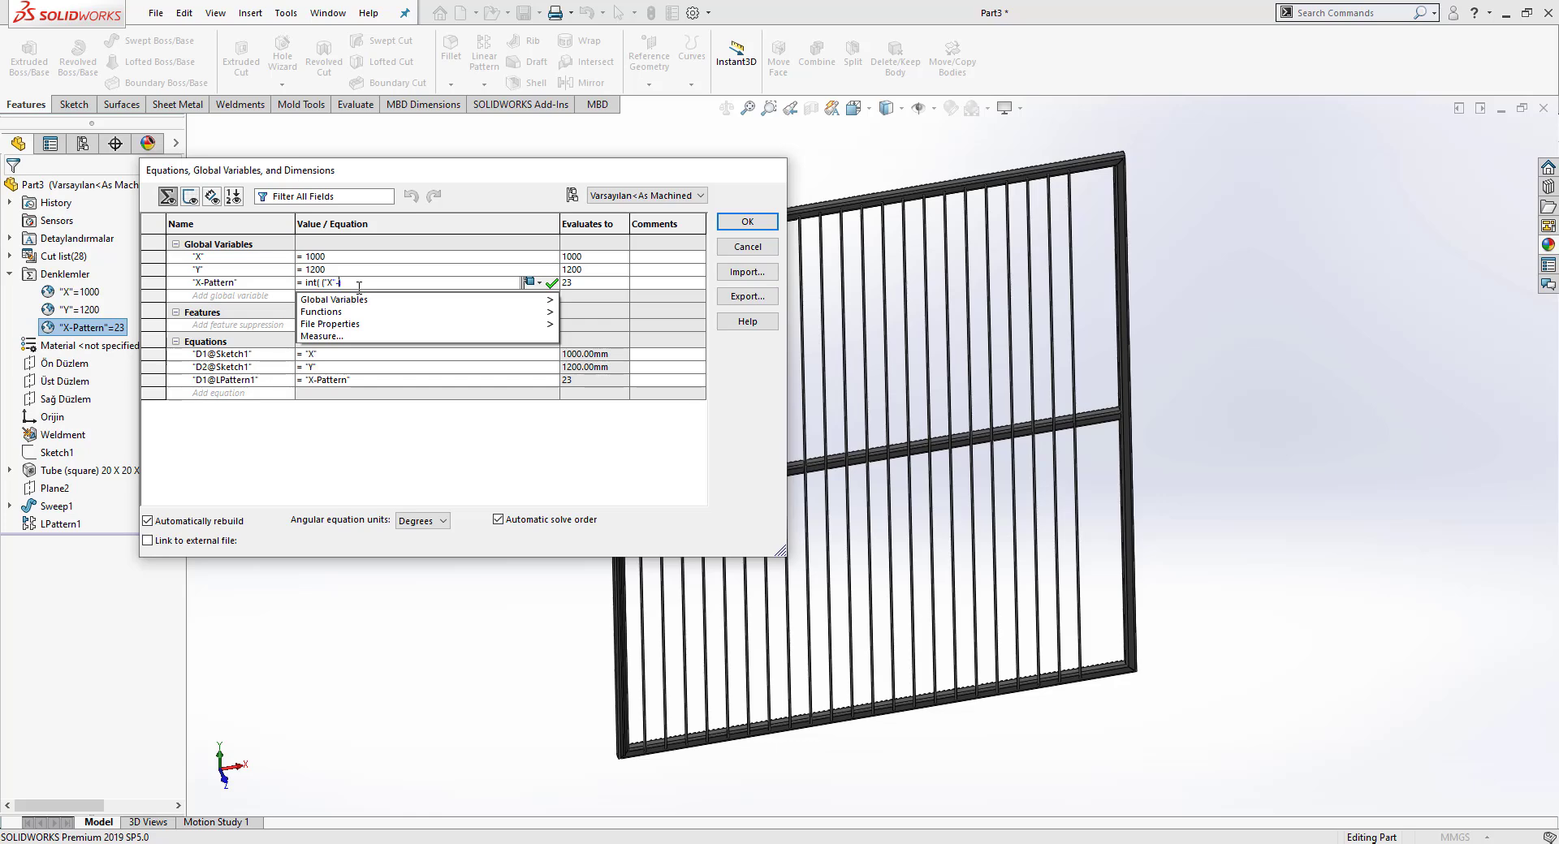
{"action": "type", "text": "20"}
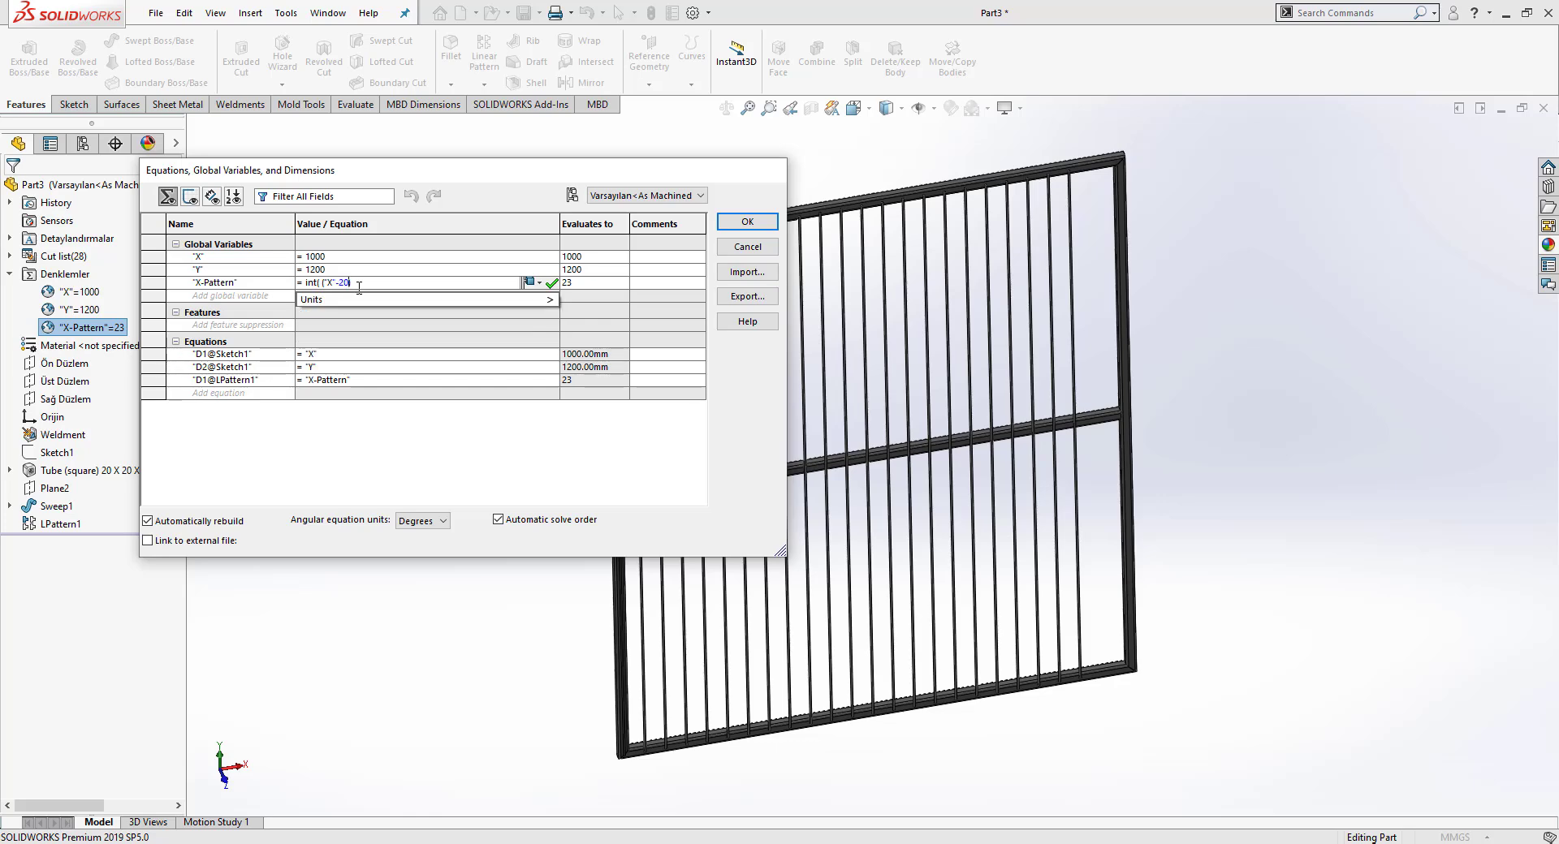
{"action": "type", "text": "))"}
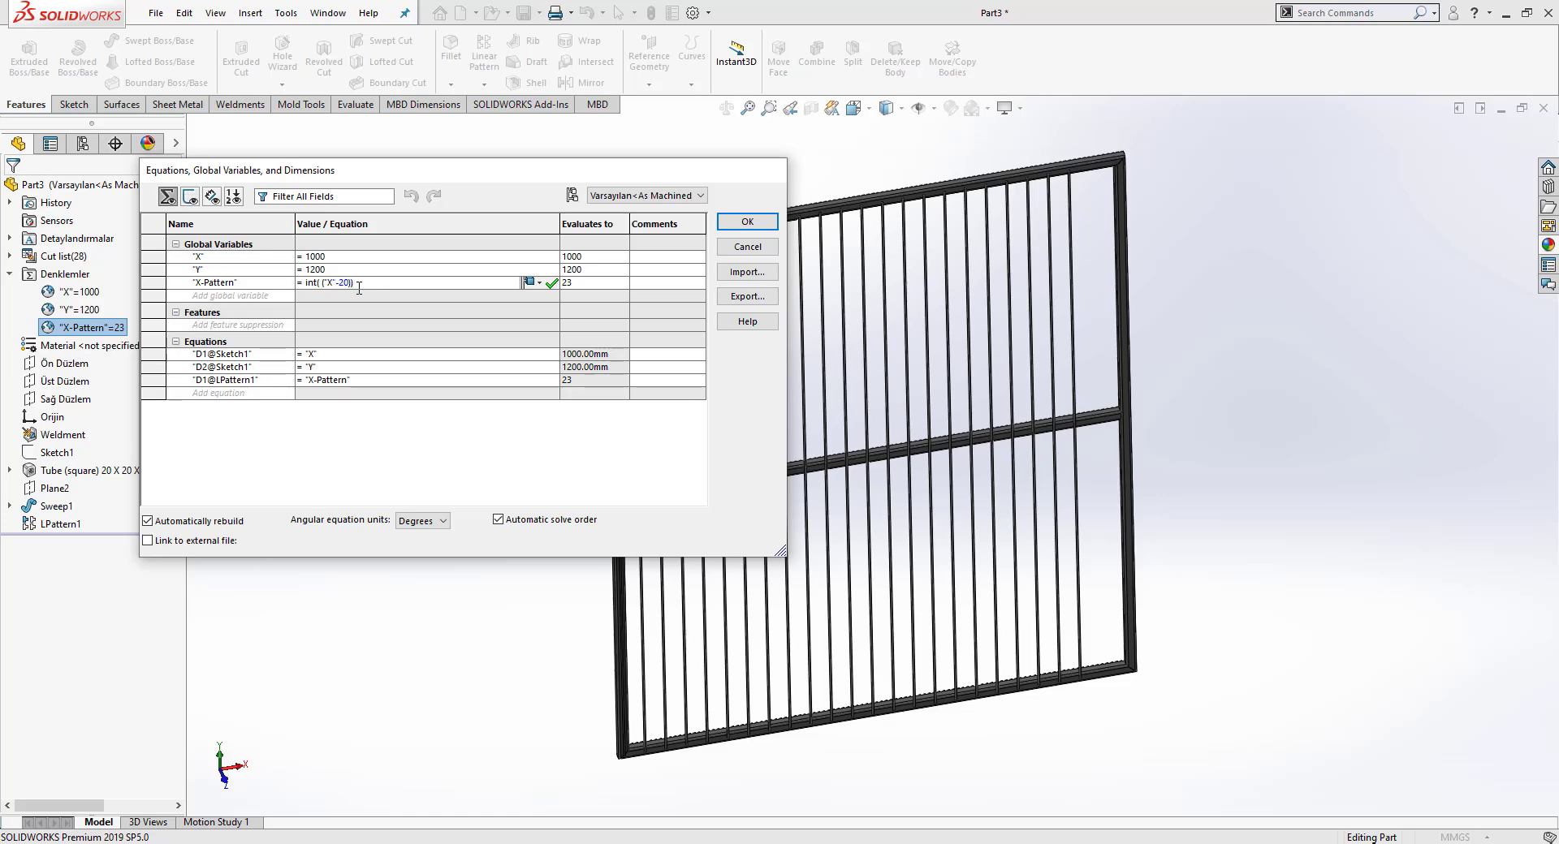
{"action": "key", "text": "BackSpace"}
{"action": "type", "text": "/"}
{"action": "type", "text": "40)"}
{"action": "type", "text": "+1"}
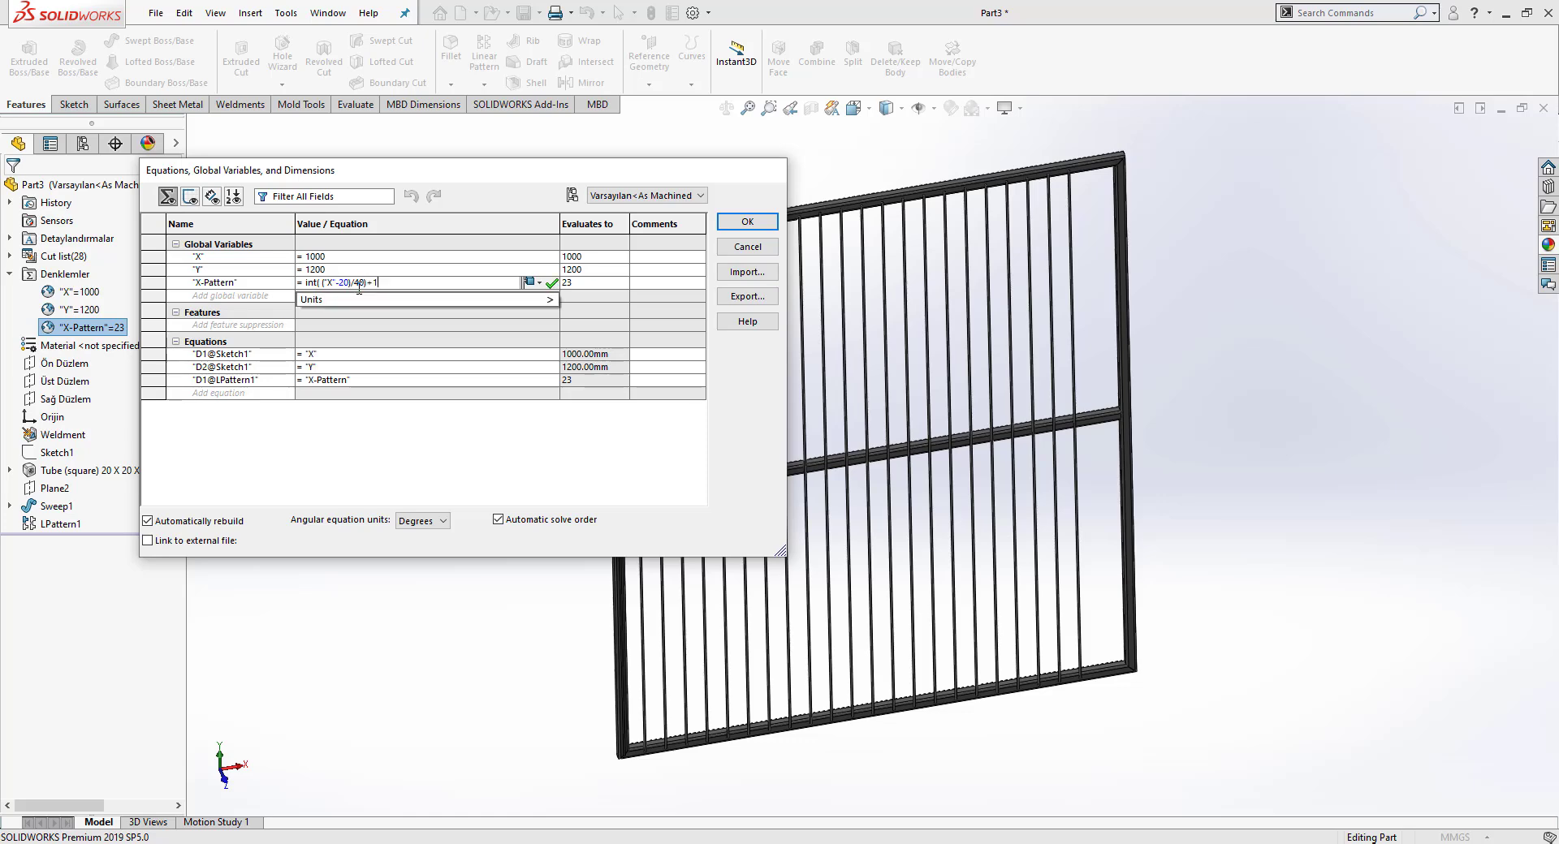
{"action": "key", "text": "Tab"}
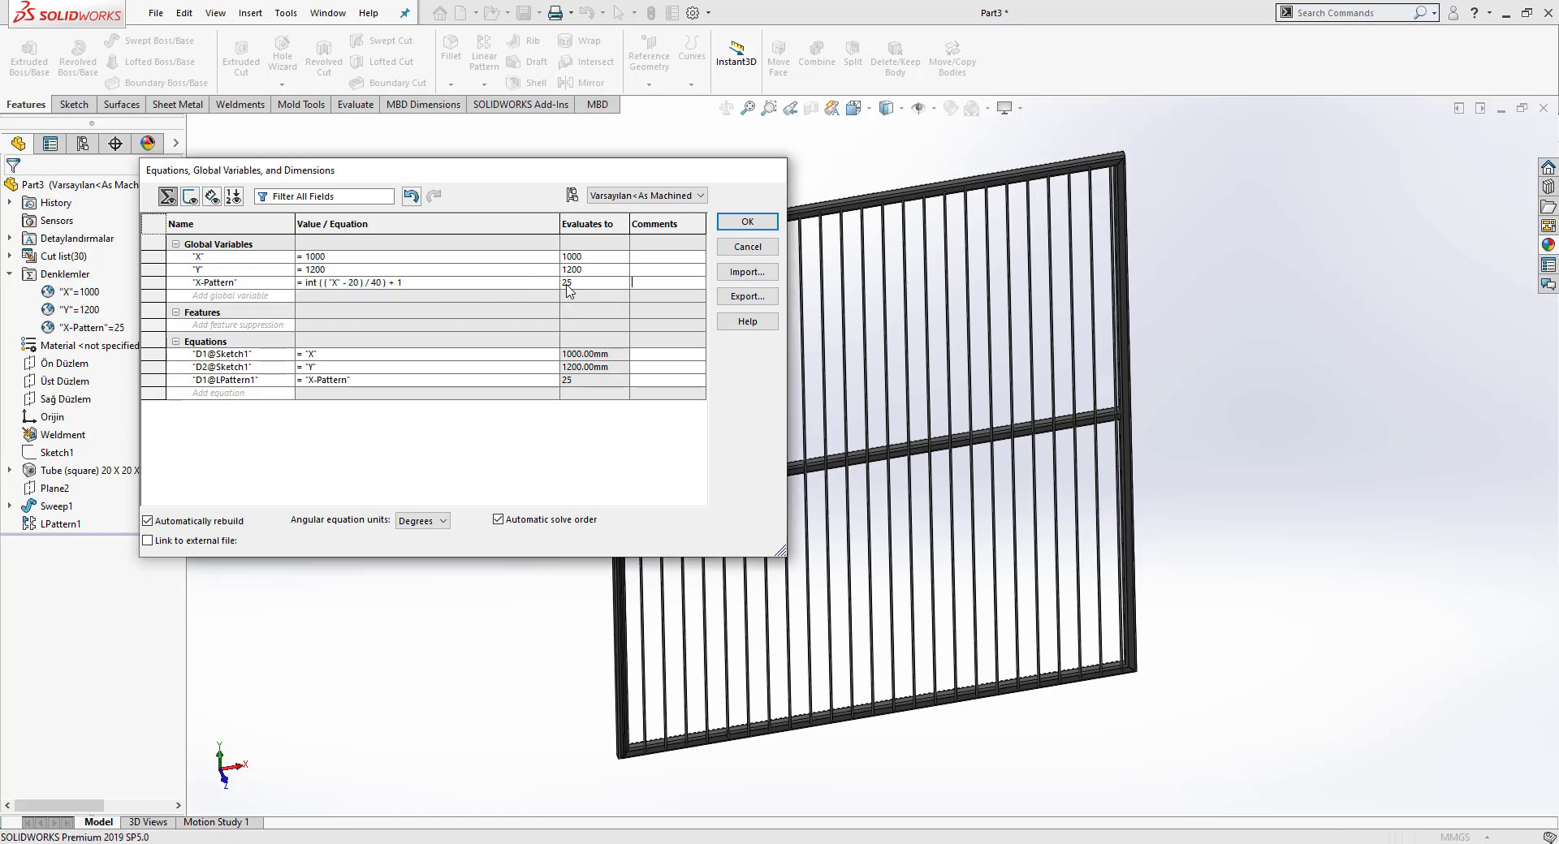
{"action": "left_click", "coordinate": [745, 225]}
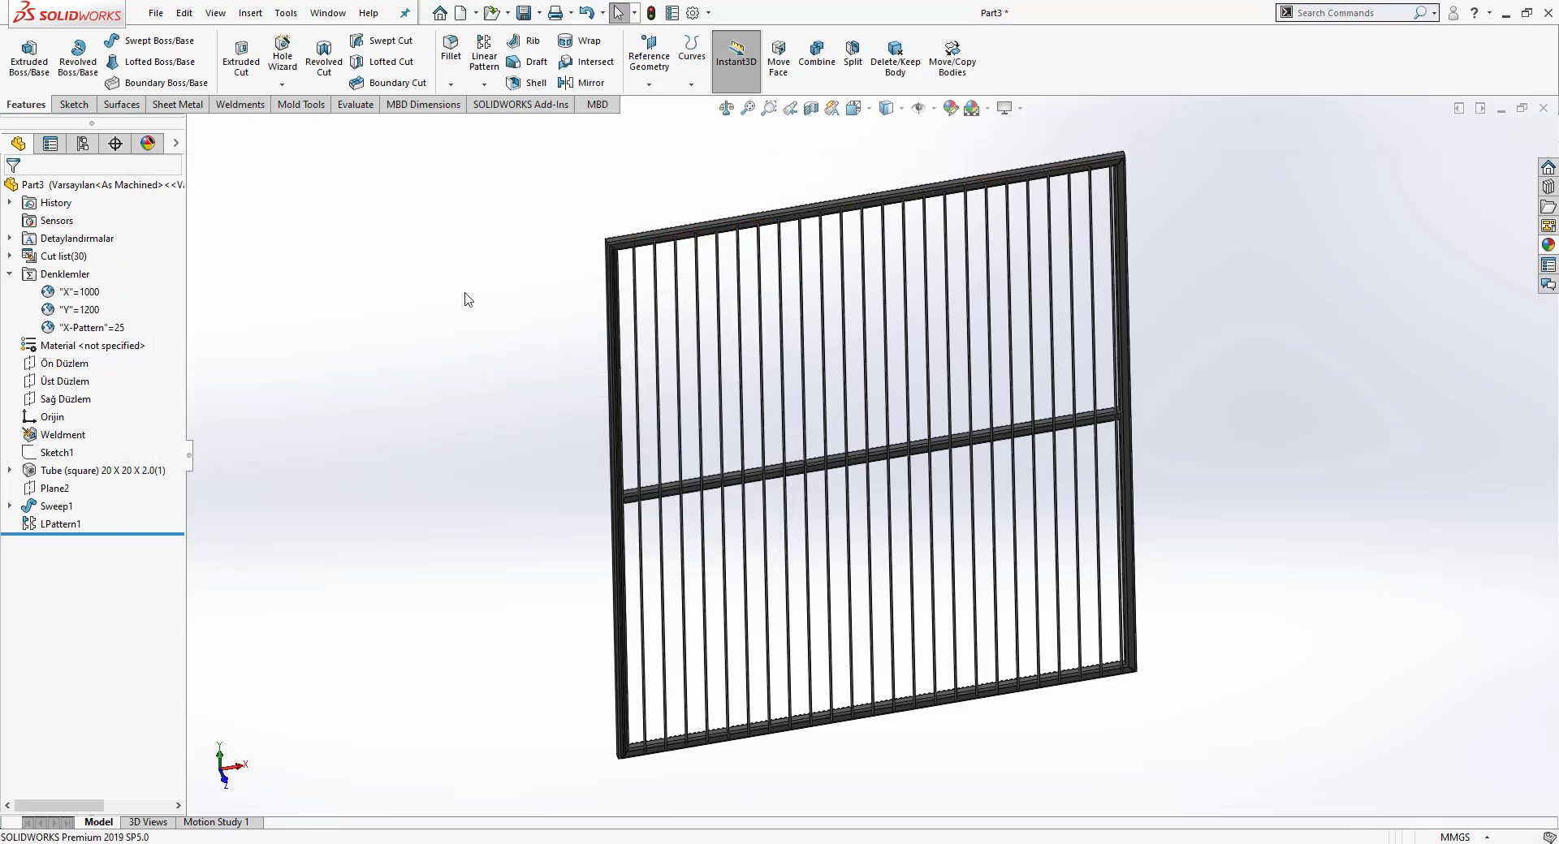
Step: Set the panel frame's overall width dimension, linked to X, to 800 mm and rebuild the model
{"action": "scroll", "coordinate": [726, 289], "scroll_direction": "down", "scroll_amount": 5}
{"action": "scroll", "coordinate": [727, 289], "scroll_direction": "up", "scroll_amount": 2}
{"action": "left_click", "coordinate": [727, 293]}
{"action": "scroll", "coordinate": [728, 293], "scroll_direction": "up", "scroll_amount": 4}
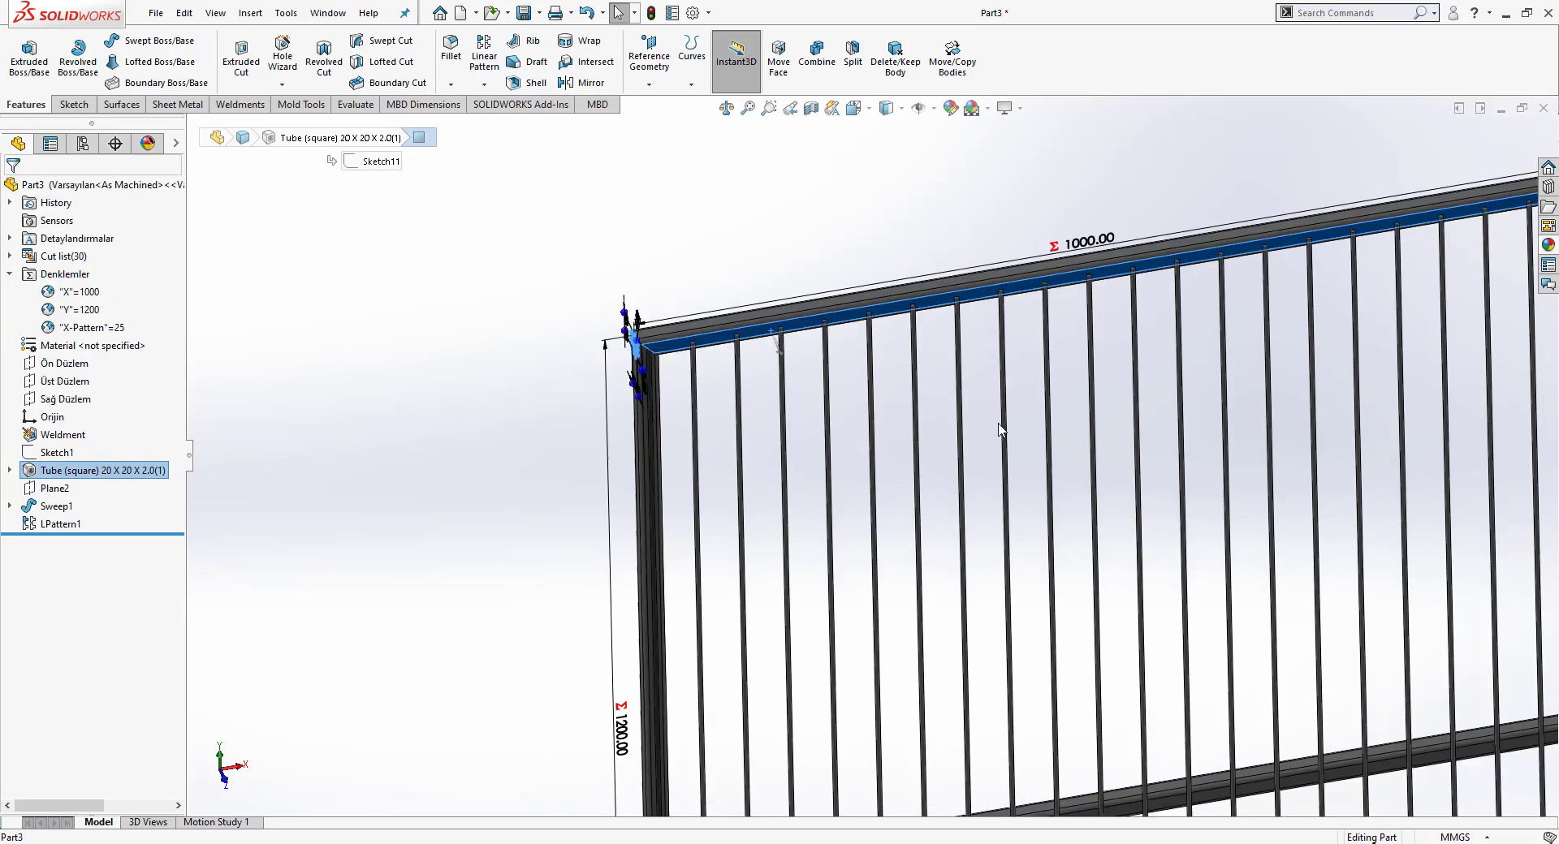
{"action": "left_click", "coordinate": [1014, 333]}
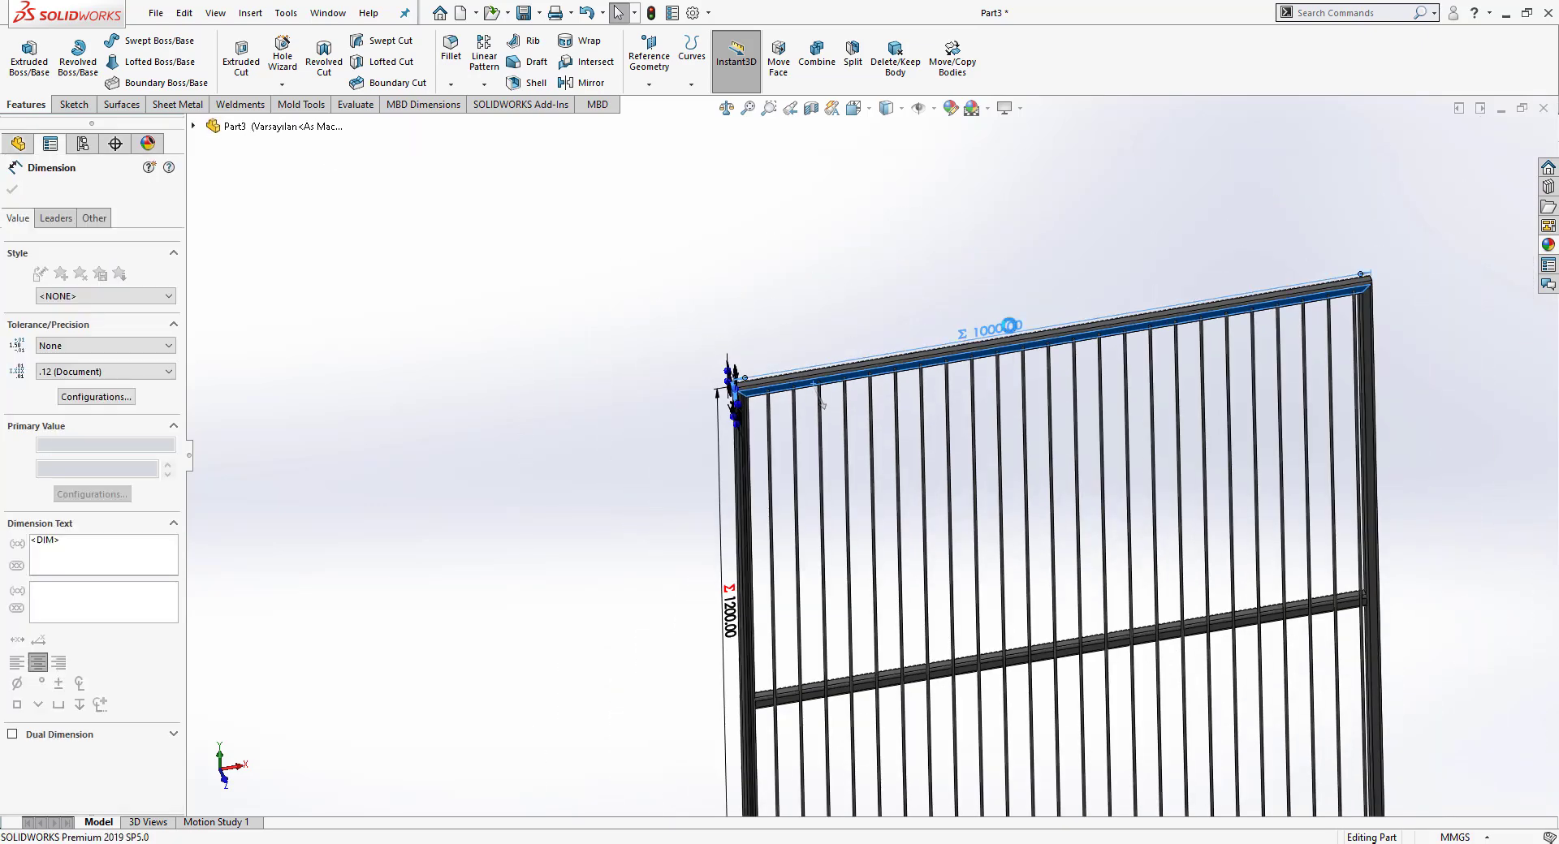
{"action": "key", "text": "Return"}
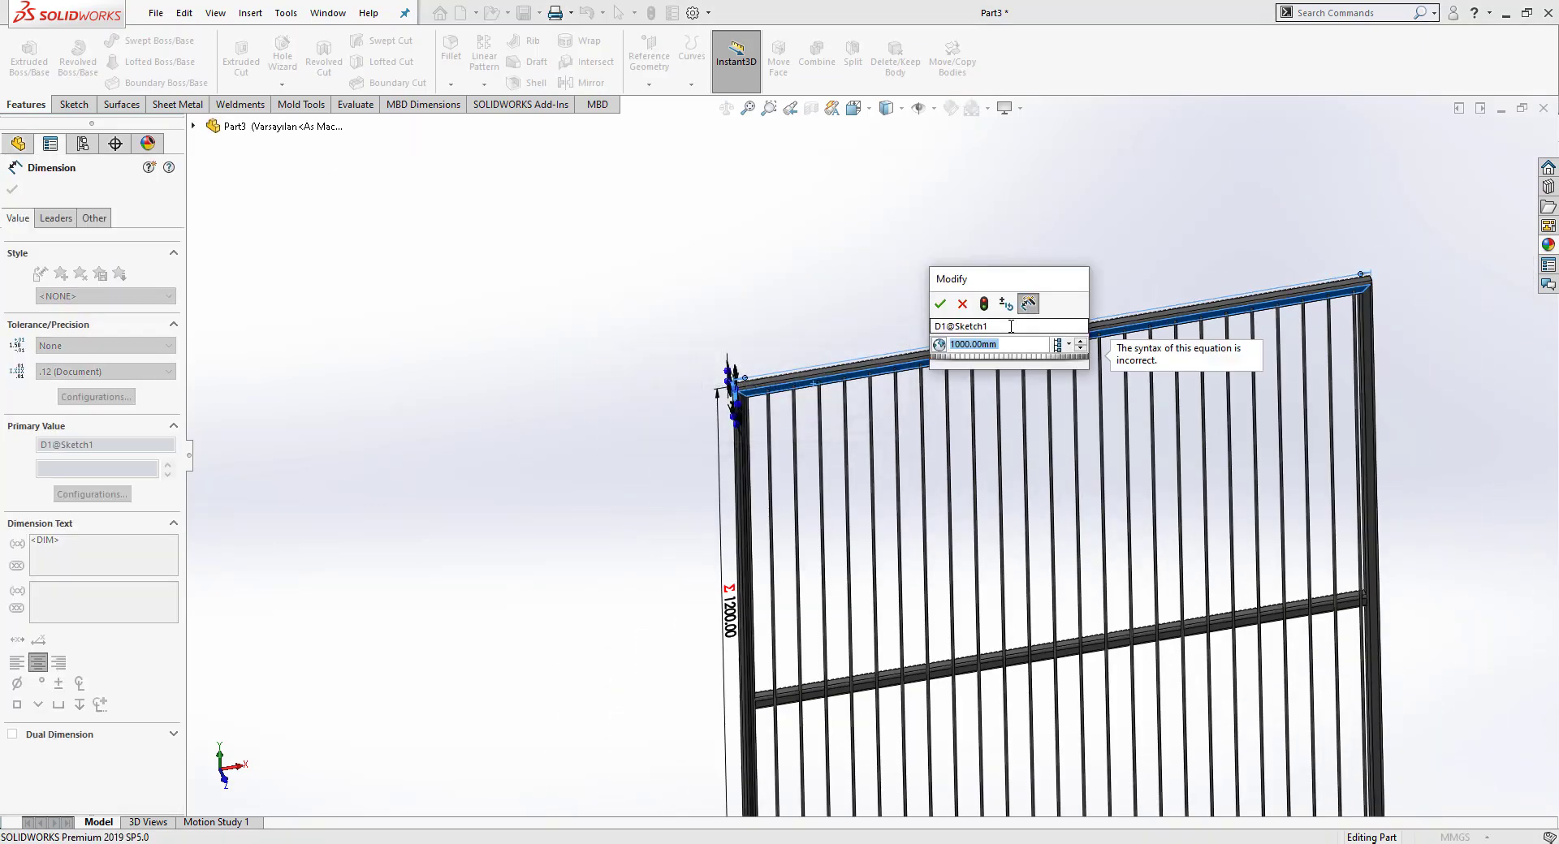
{"action": "type", "text": "800"}
{"action": "key", "text": "Return"}
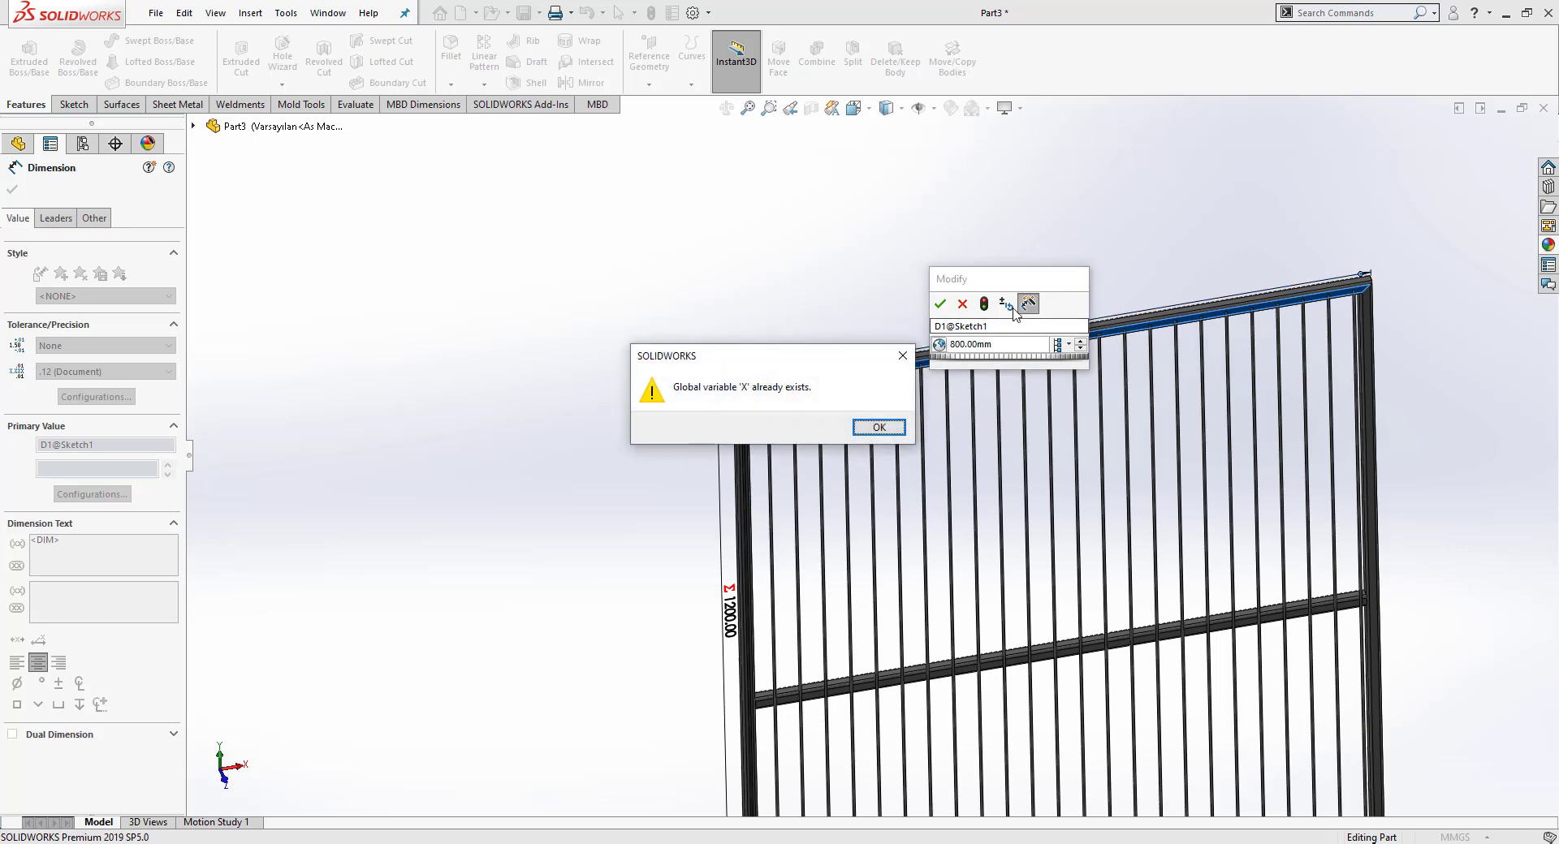
{"action": "left_click", "coordinate": [881, 428]}
{"action": "left_click", "coordinate": [984, 304]}
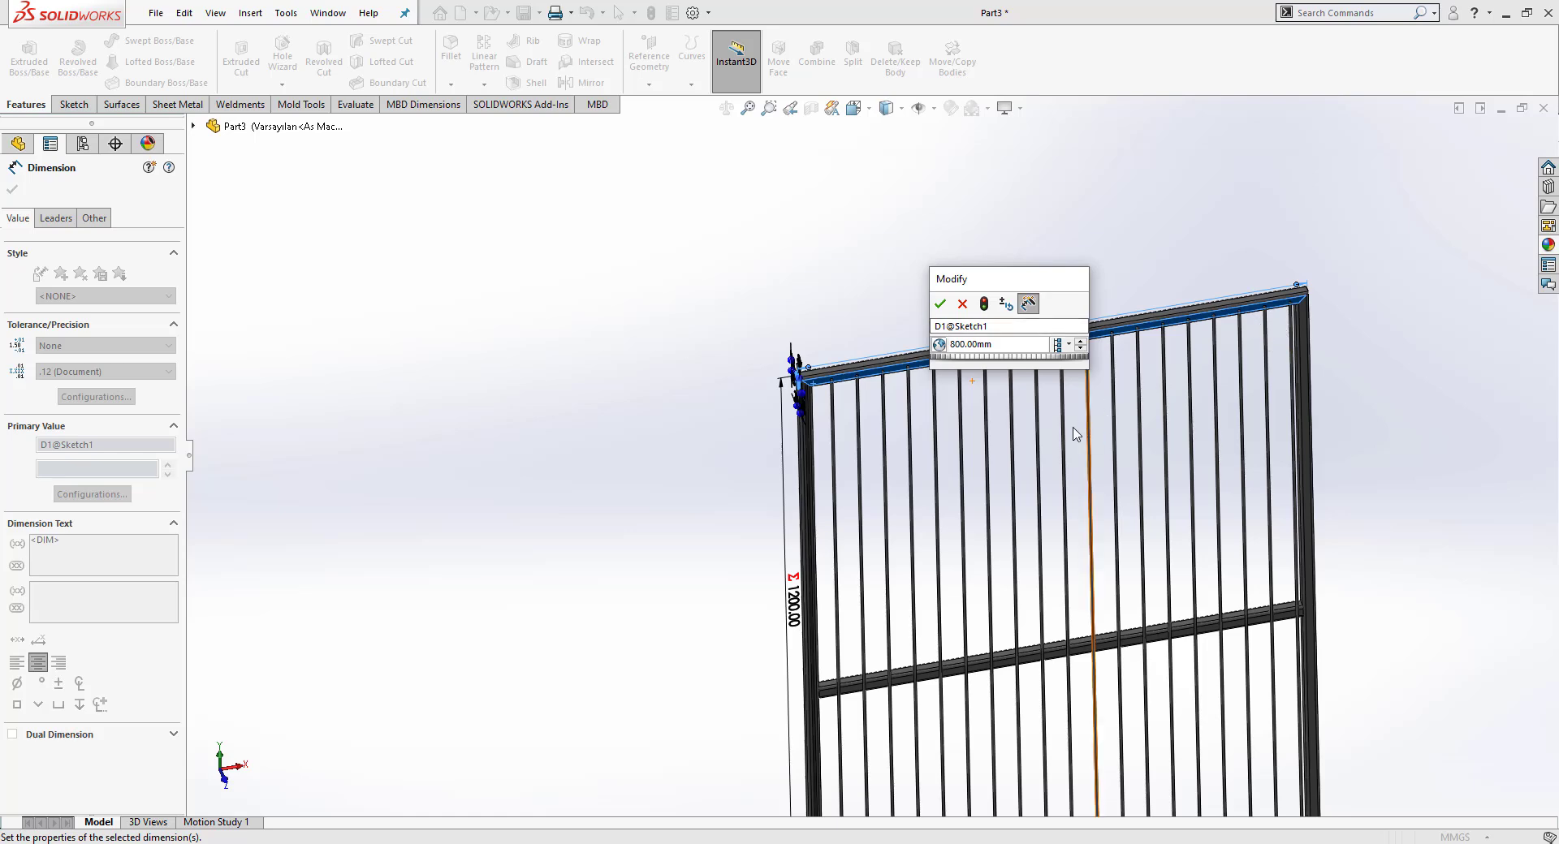
{"action": "left_click", "coordinate": [939, 306]}
{"action": "left_click", "coordinate": [358, 319]}
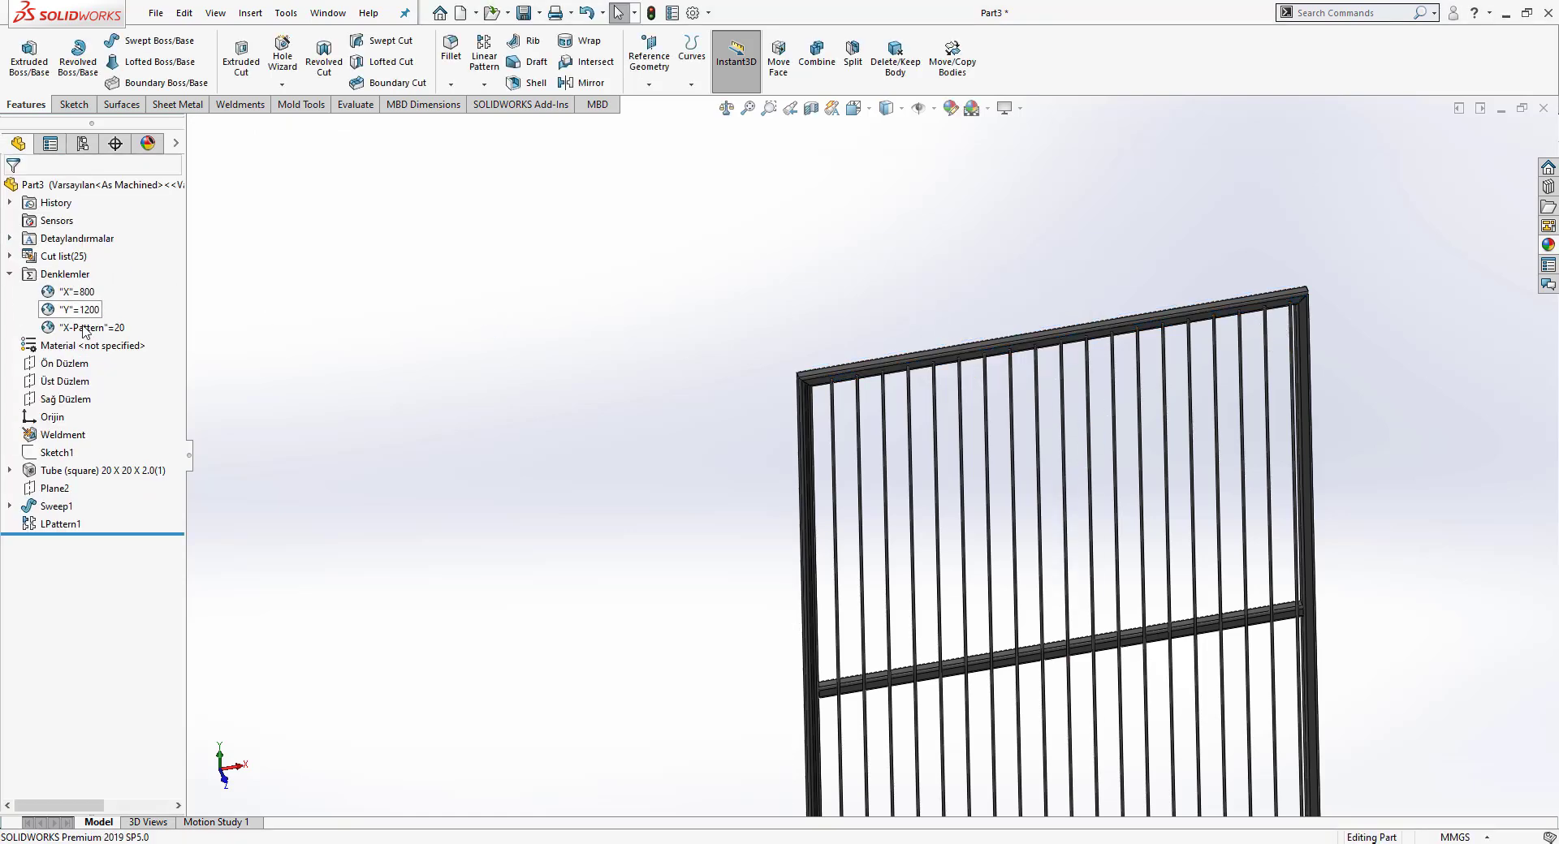
Step: Start a sketch on the top frame tube's face that the wires lie against and view it face-on
{"action": "left_click", "coordinate": [91, 329]}
{"action": "left_click", "coordinate": [212, 330]}
{"action": "middle_click_drag", "start_coordinate": [970, 426], "coordinate": [797, 274], "text": "ctrl"}
{"action": "scroll", "coordinate": [650, 309], "scroll_direction": "down", "scroll_amount": 4}
{"action": "middle_click_drag", "start_coordinate": [634, 308], "coordinate": [670, 290]}
{"action": "scroll", "coordinate": [556, 348], "scroll_direction": "up", "scroll_amount": 2}
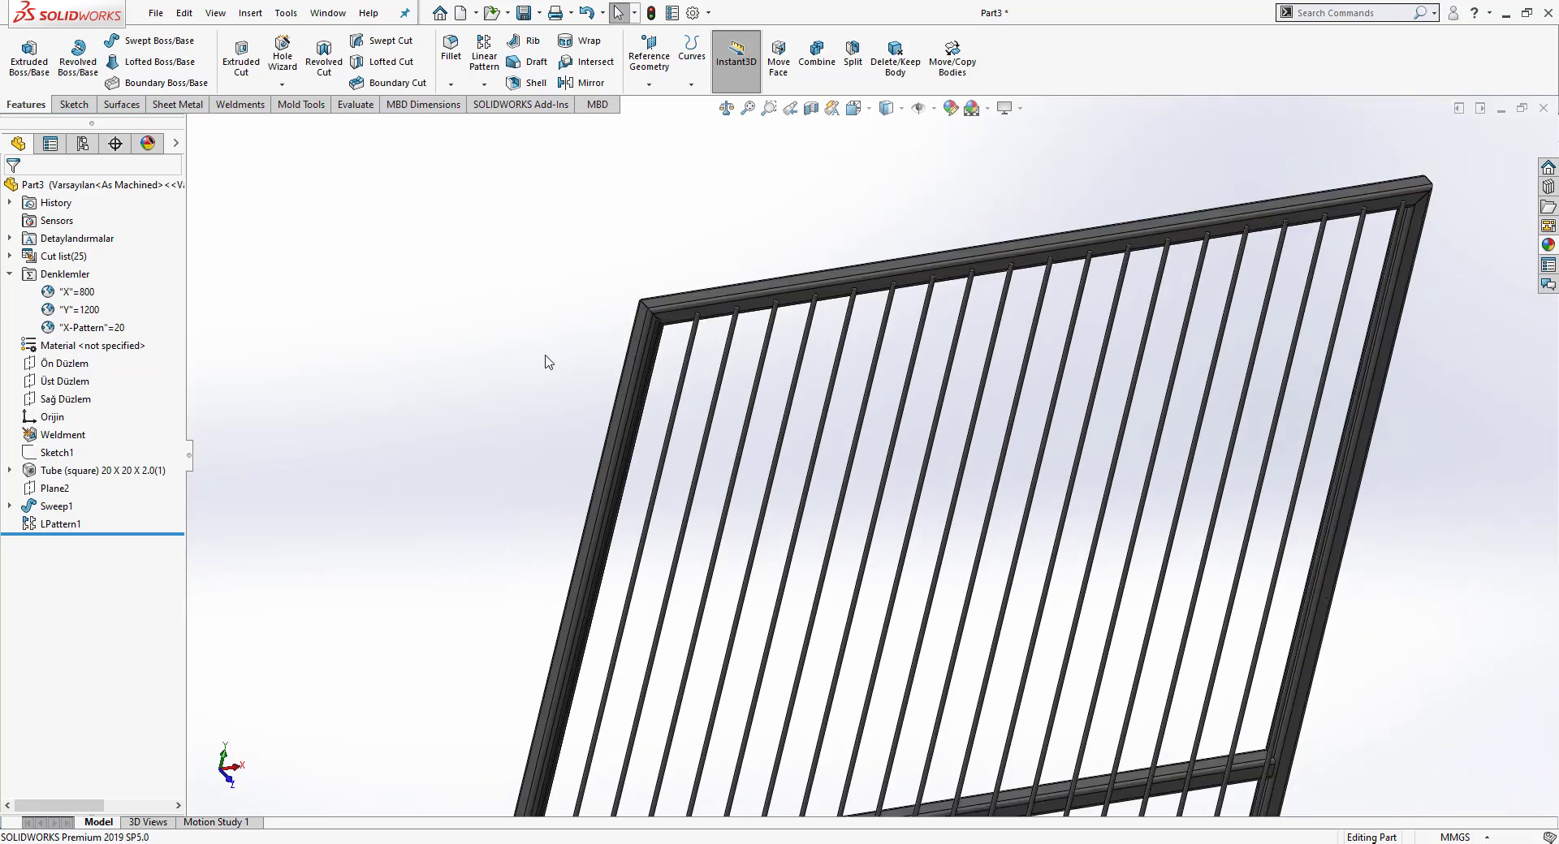
{"action": "scroll", "coordinate": [710, 352], "scroll_direction": "down", "scroll_amount": 8}
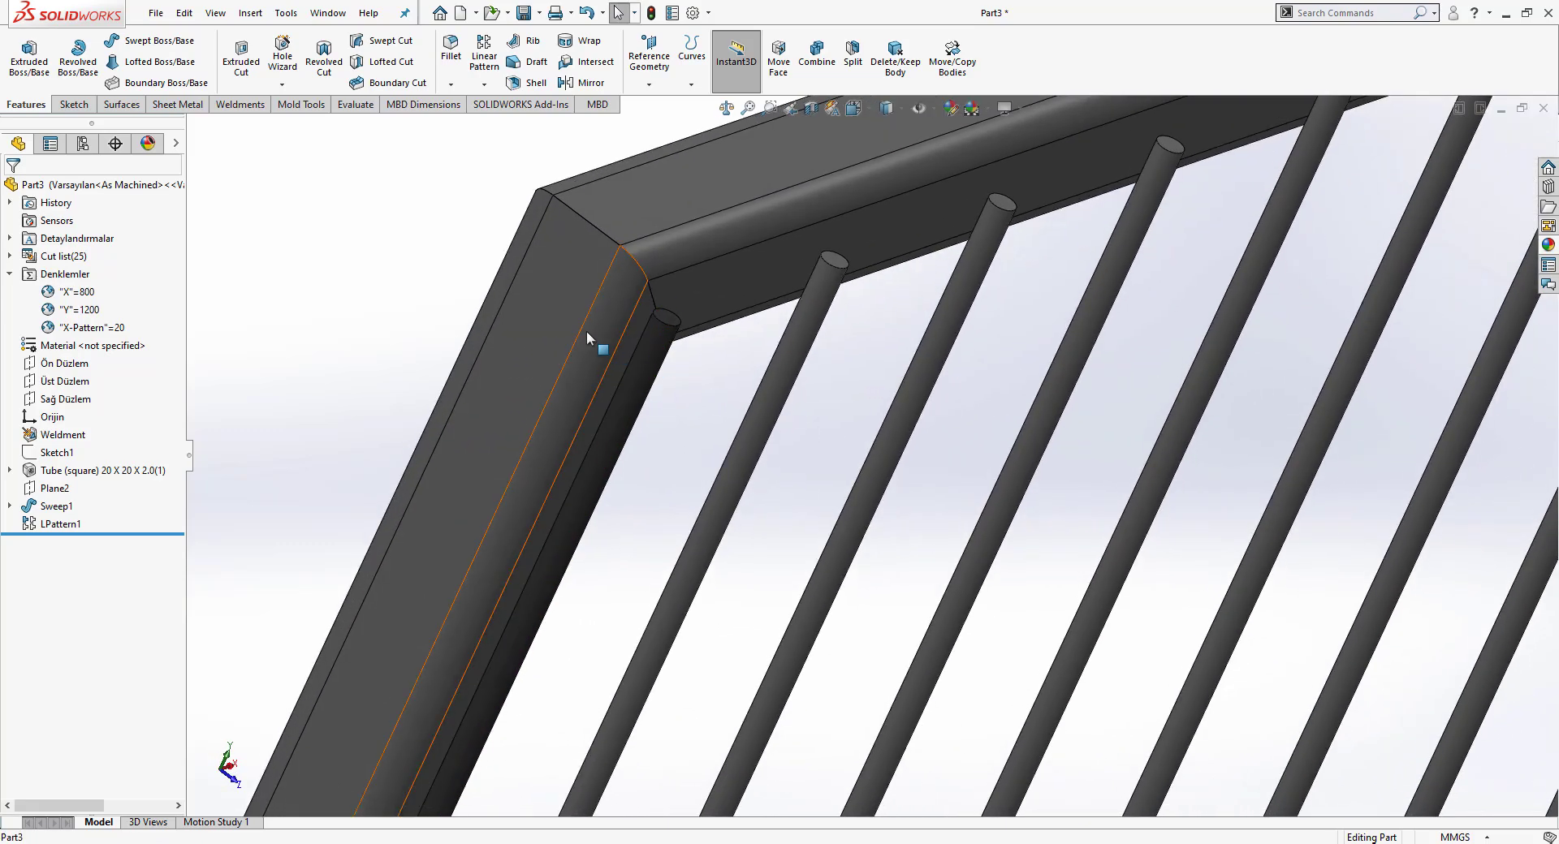
{"action": "left_click", "coordinate": [583, 292]}
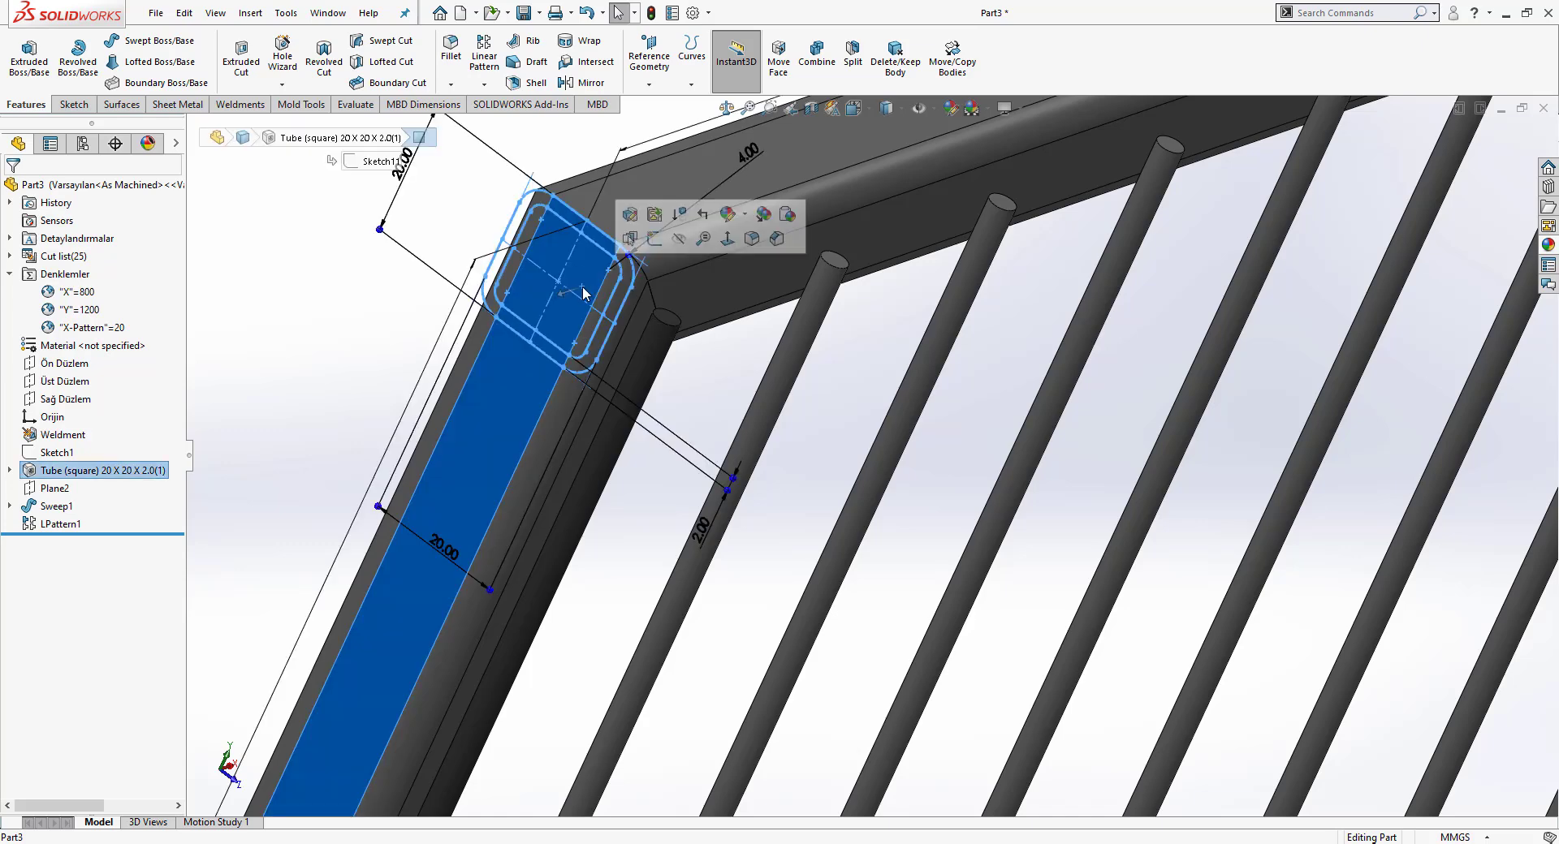
{"action": "left_click", "coordinate": [720, 306]}
{"action": "left_click", "coordinate": [792, 254]}
{"action": "key", "text": "s"}
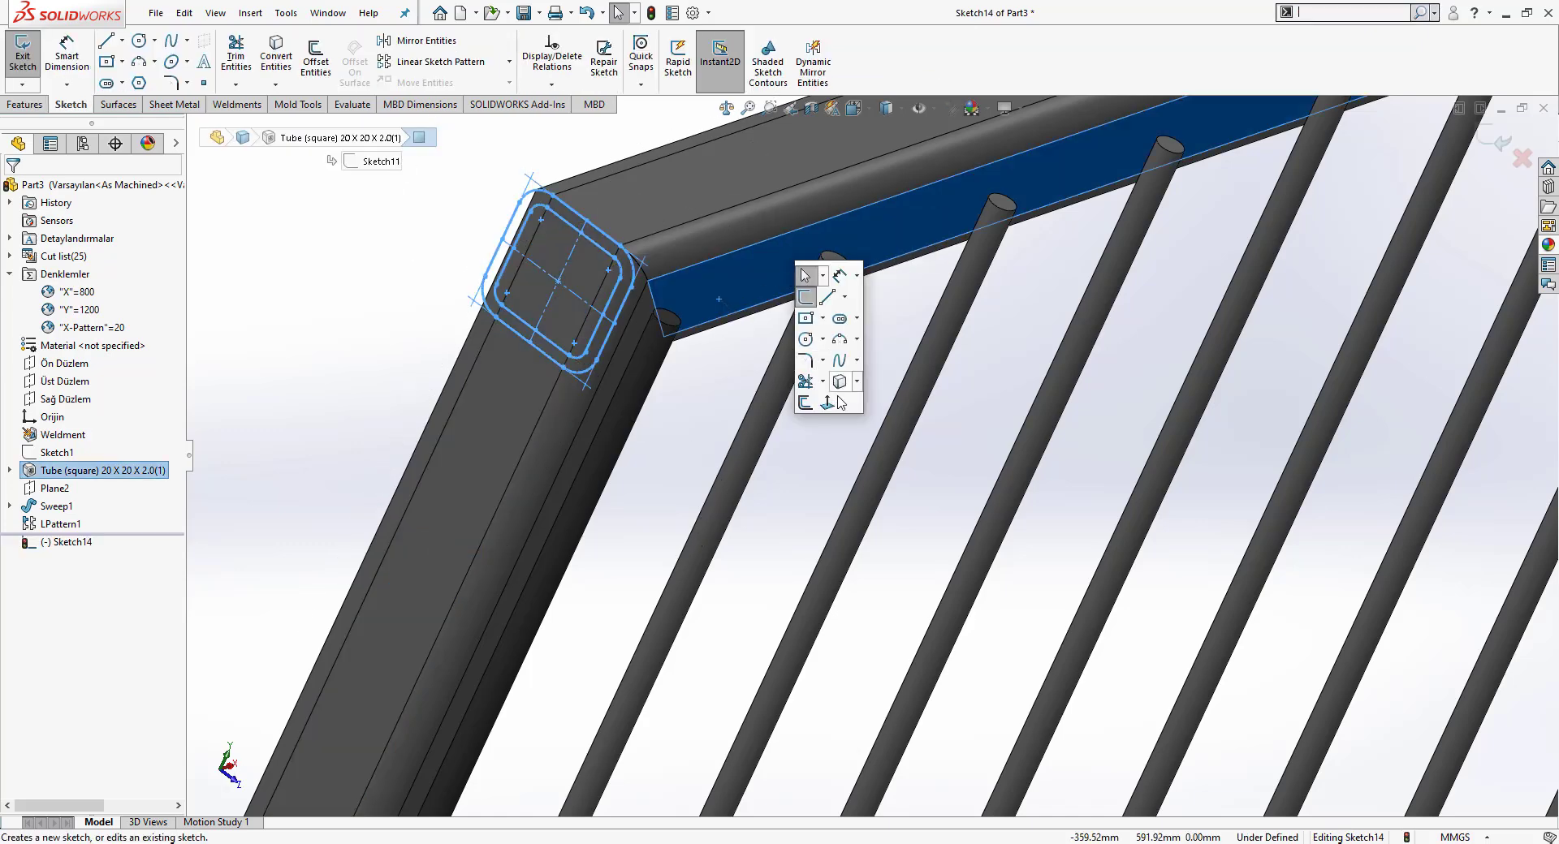
{"action": "left_click", "coordinate": [829, 403]}
{"action": "scroll", "coordinate": [734, 202], "scroll_direction": "down", "scroll_amount": 10}
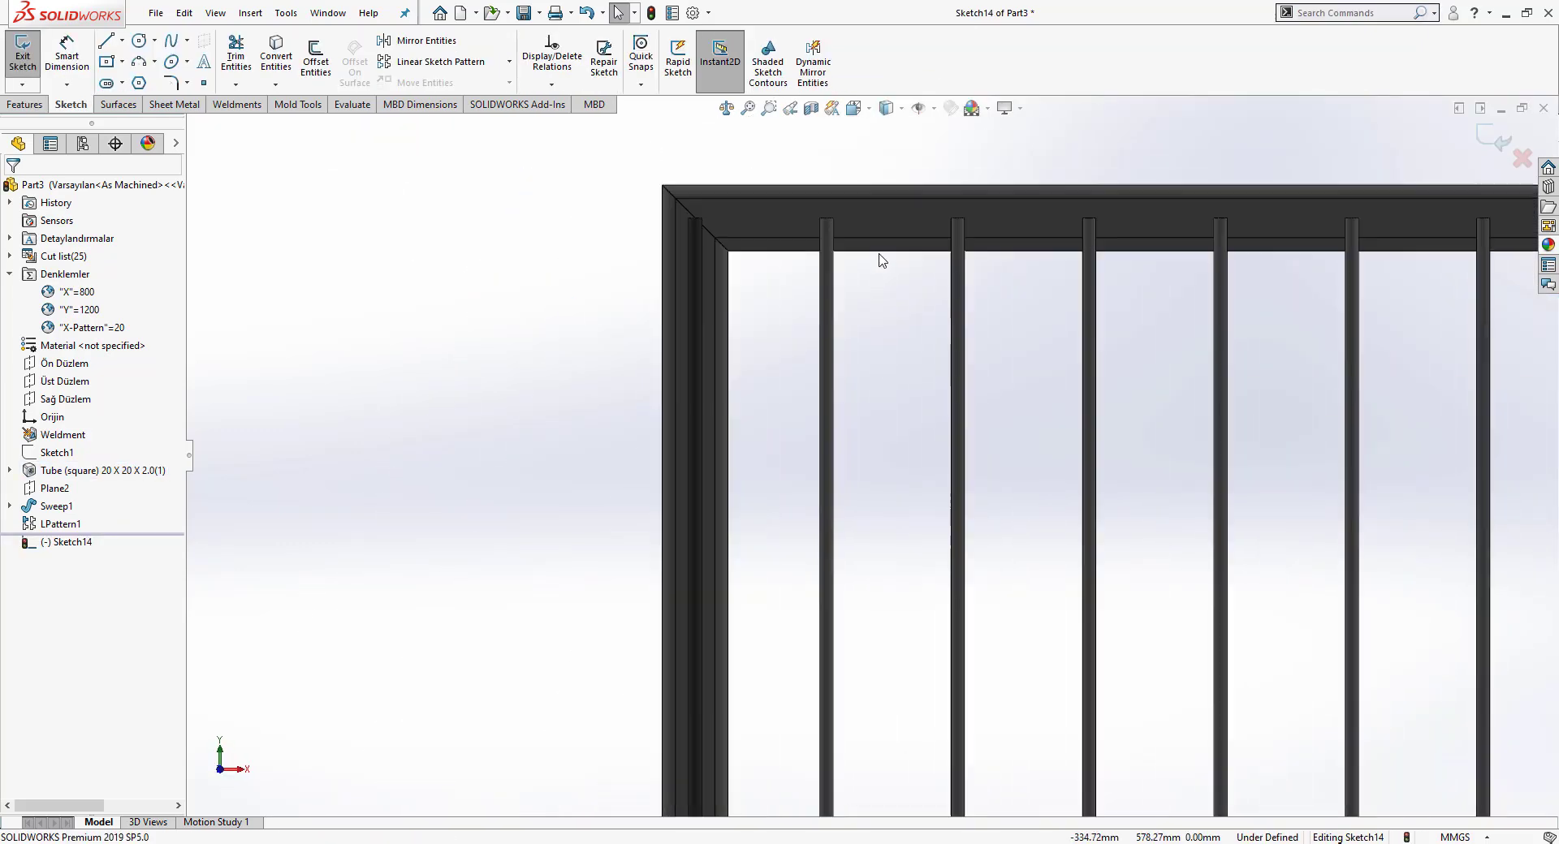
Step: Sketch a horizontal line about 774 mm long from the first wire's top midpoint to near the far end of the top tube
{"action": "key", "text": "s"}
{"action": "left_click", "coordinate": [925, 302]}
{"action": "scroll", "coordinate": [649, 195], "scroll_direction": "down", "scroll_amount": 3}
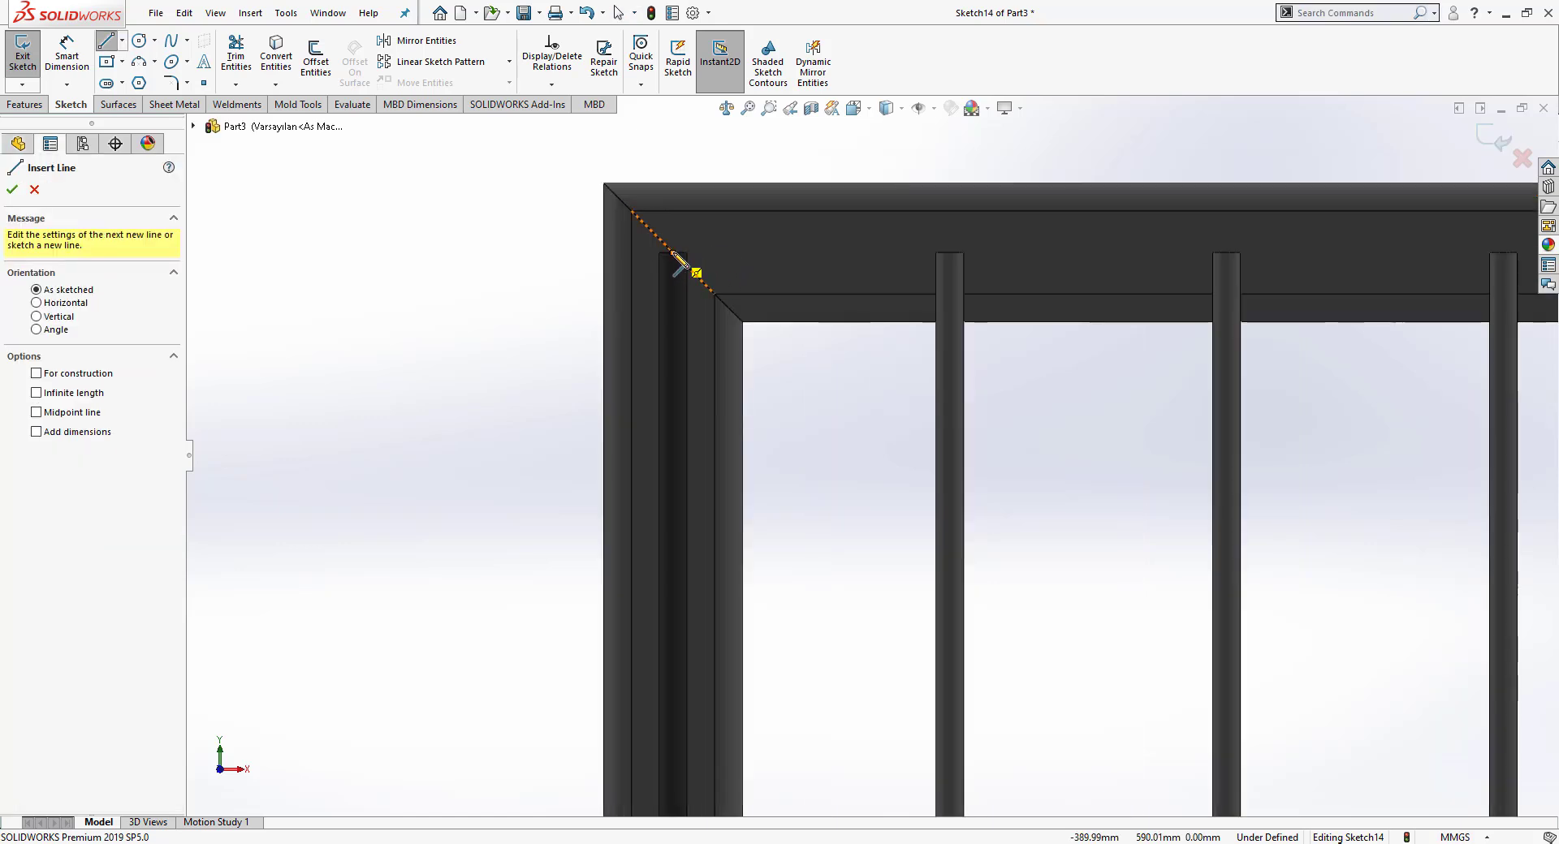
{"action": "scroll", "coordinate": [678, 264], "scroll_direction": "down", "scroll_amount": 2}
{"action": "left_click", "coordinate": [736, 317]}
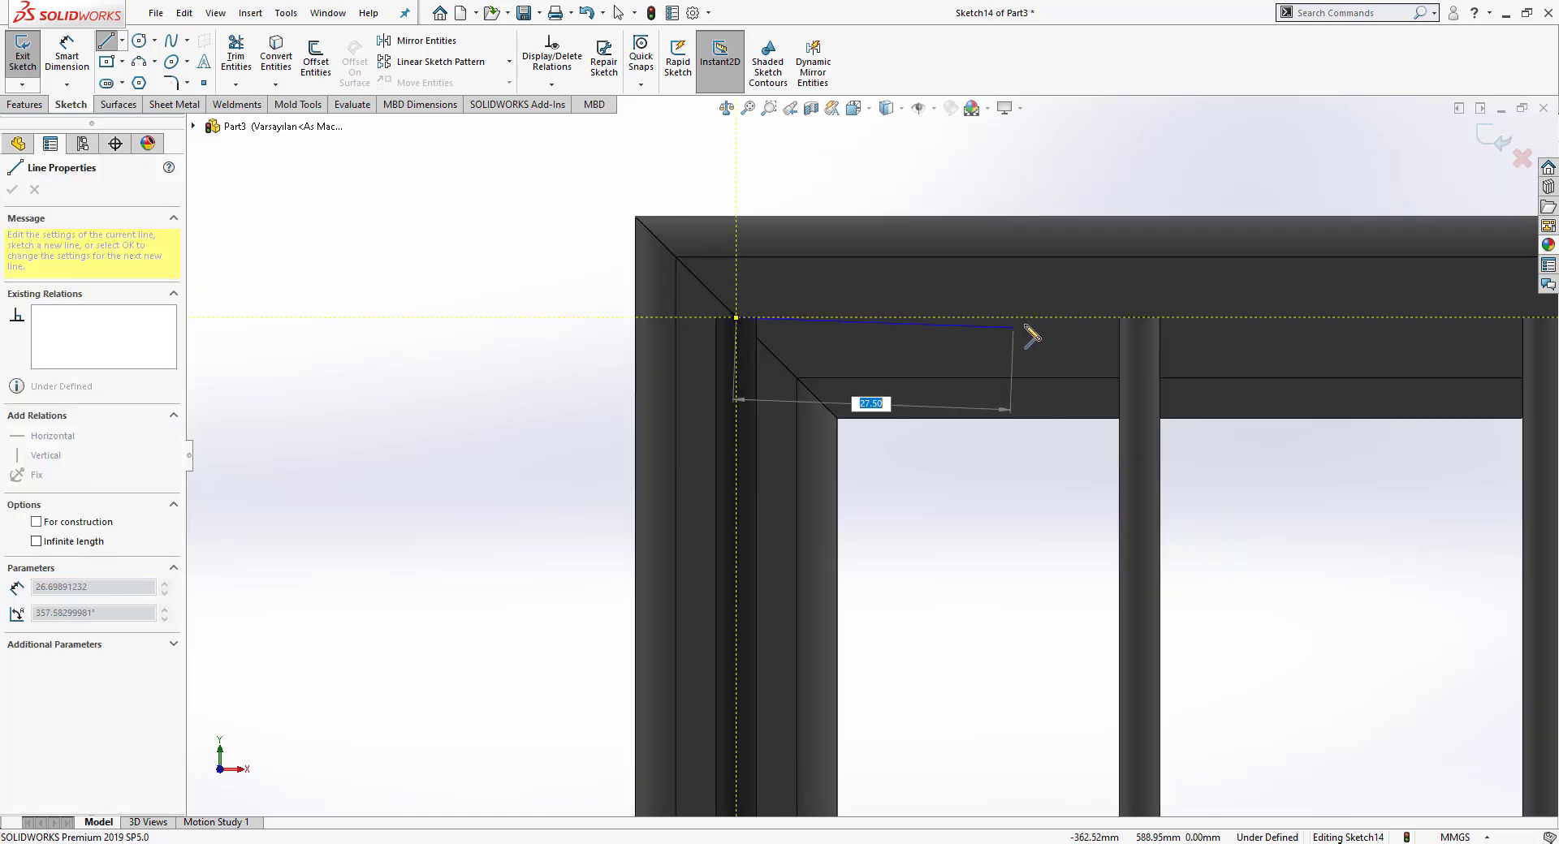
{"action": "scroll", "coordinate": [1369, 363], "scroll_direction": "up", "scroll_amount": 12}
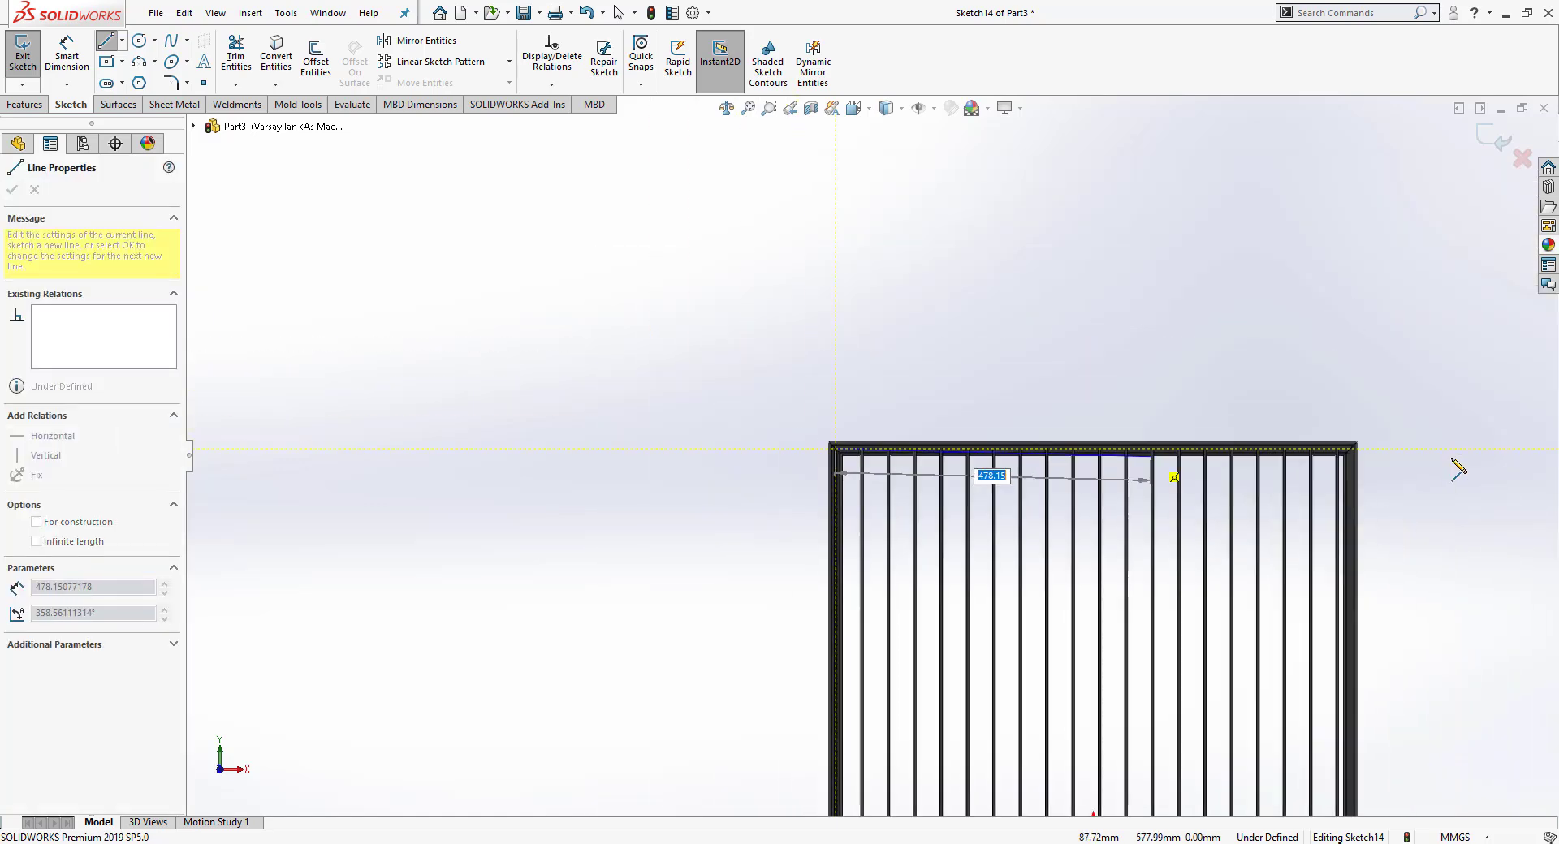
{"action": "scroll", "coordinate": [1249, 446], "scroll_direction": "down", "scroll_amount": 6}
{"action": "right_click", "coordinate": [1043, 408]}
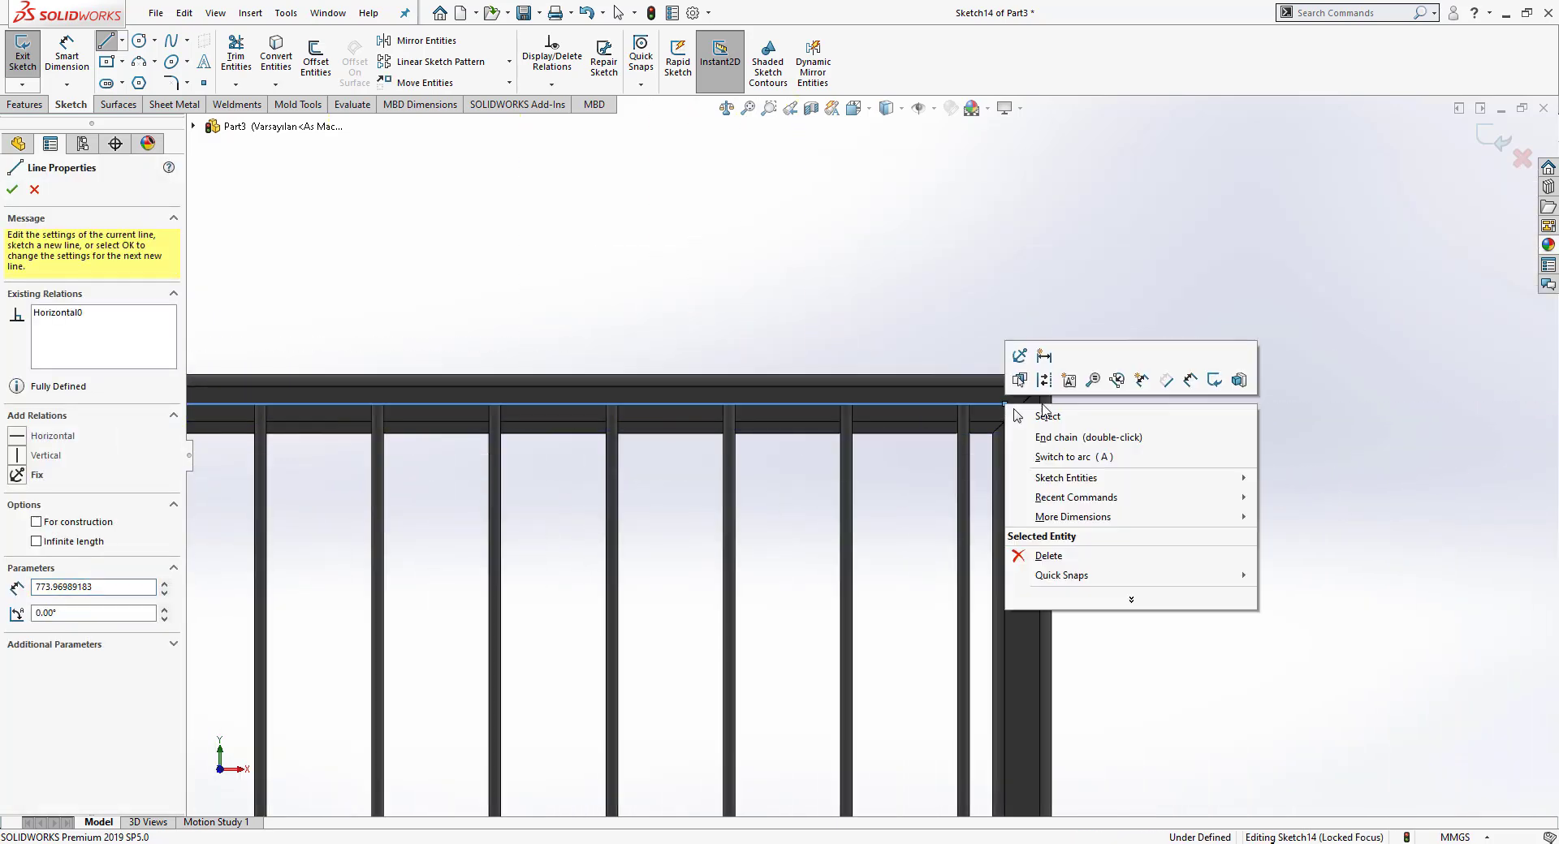
{"action": "left_click", "coordinate": [1049, 414]}
{"action": "right_click_drag", "start_coordinate": [1105, 406], "coordinate": [1053, 337]}
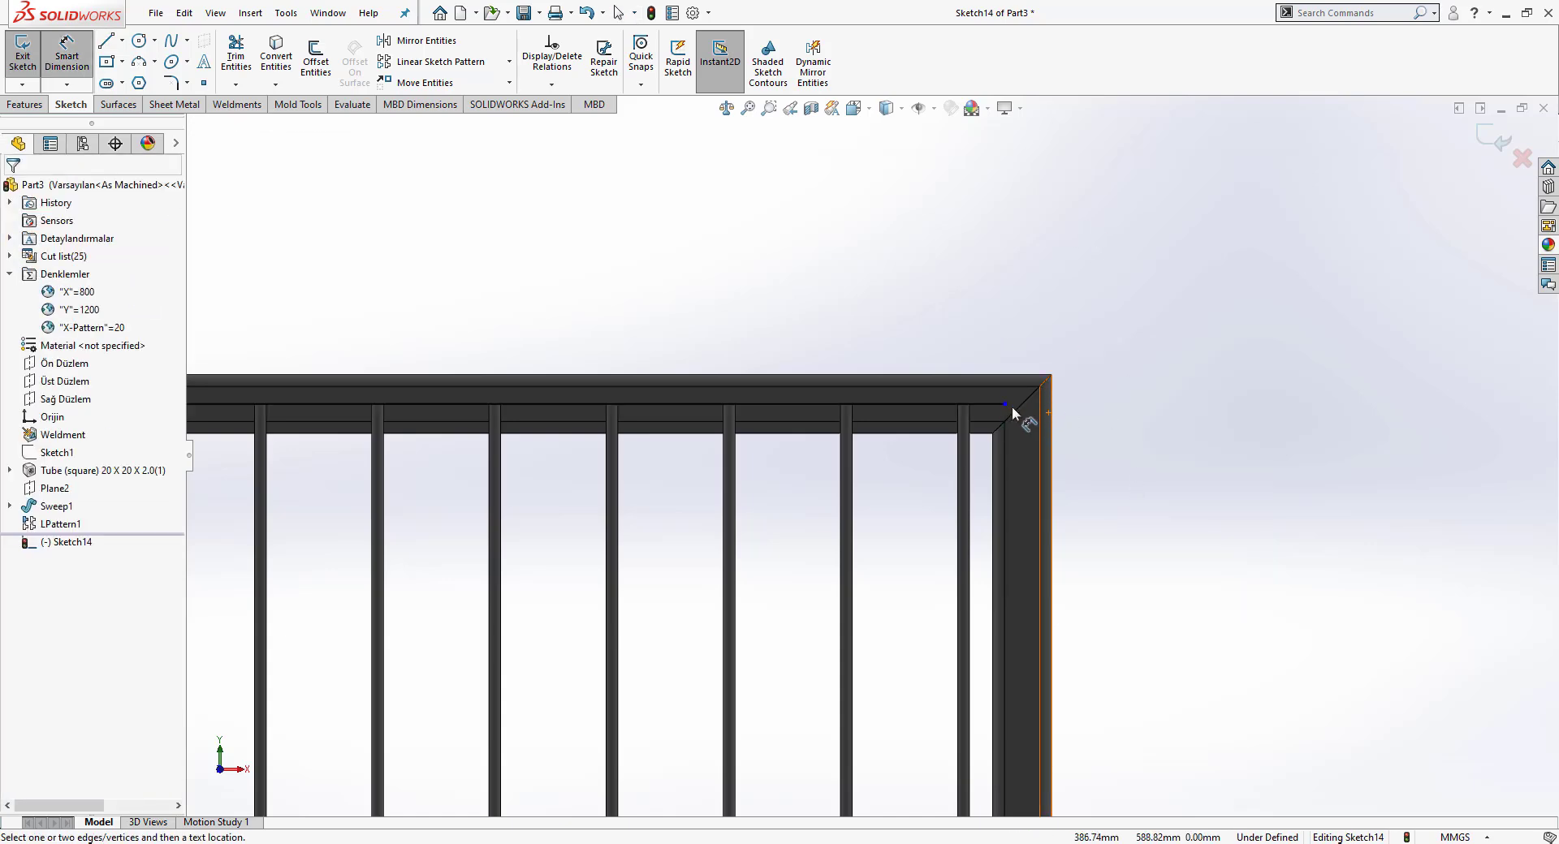
{"action": "left_click", "coordinate": [1006, 404]}
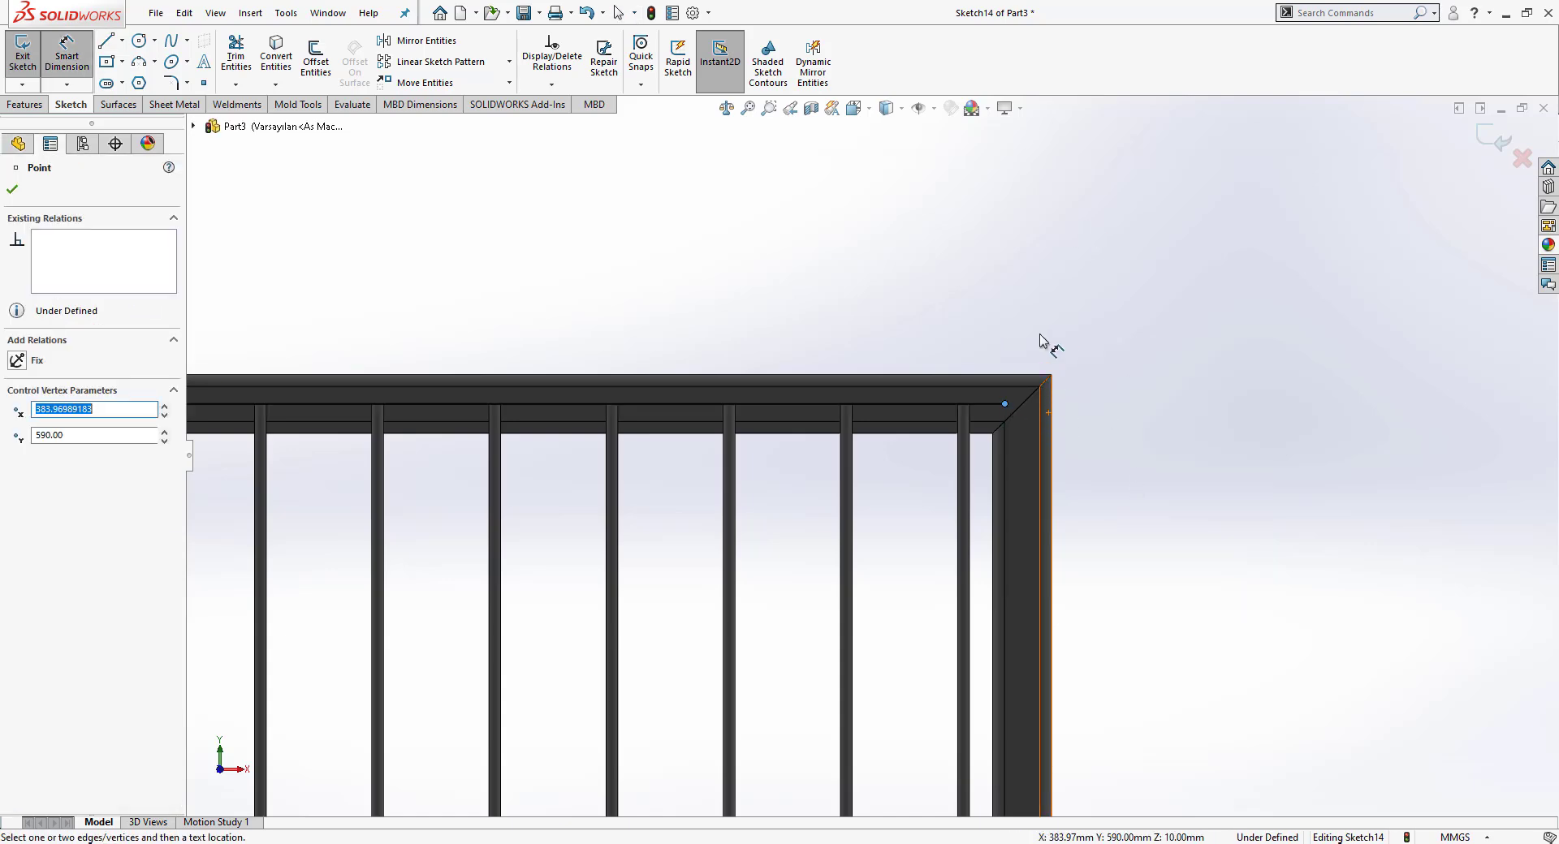
{"action": "left_click", "coordinate": [1051, 415]}
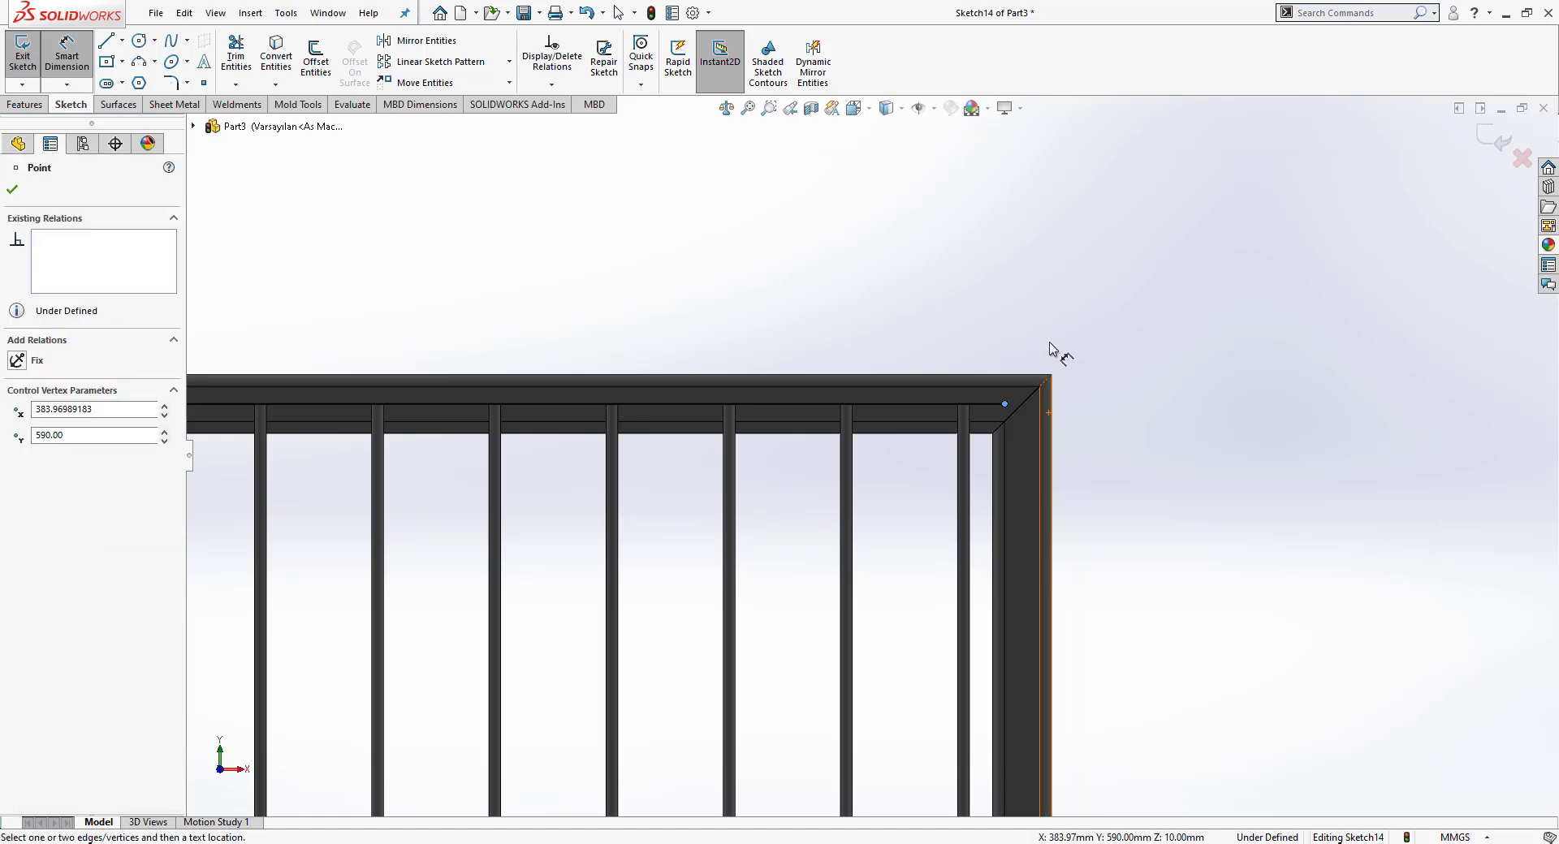
{"action": "key", "text": "Escape"}
Step: Dimension the line's far endpoint 10 mm from the frame's outer vertical edge
{"action": "key", "text": "d"}
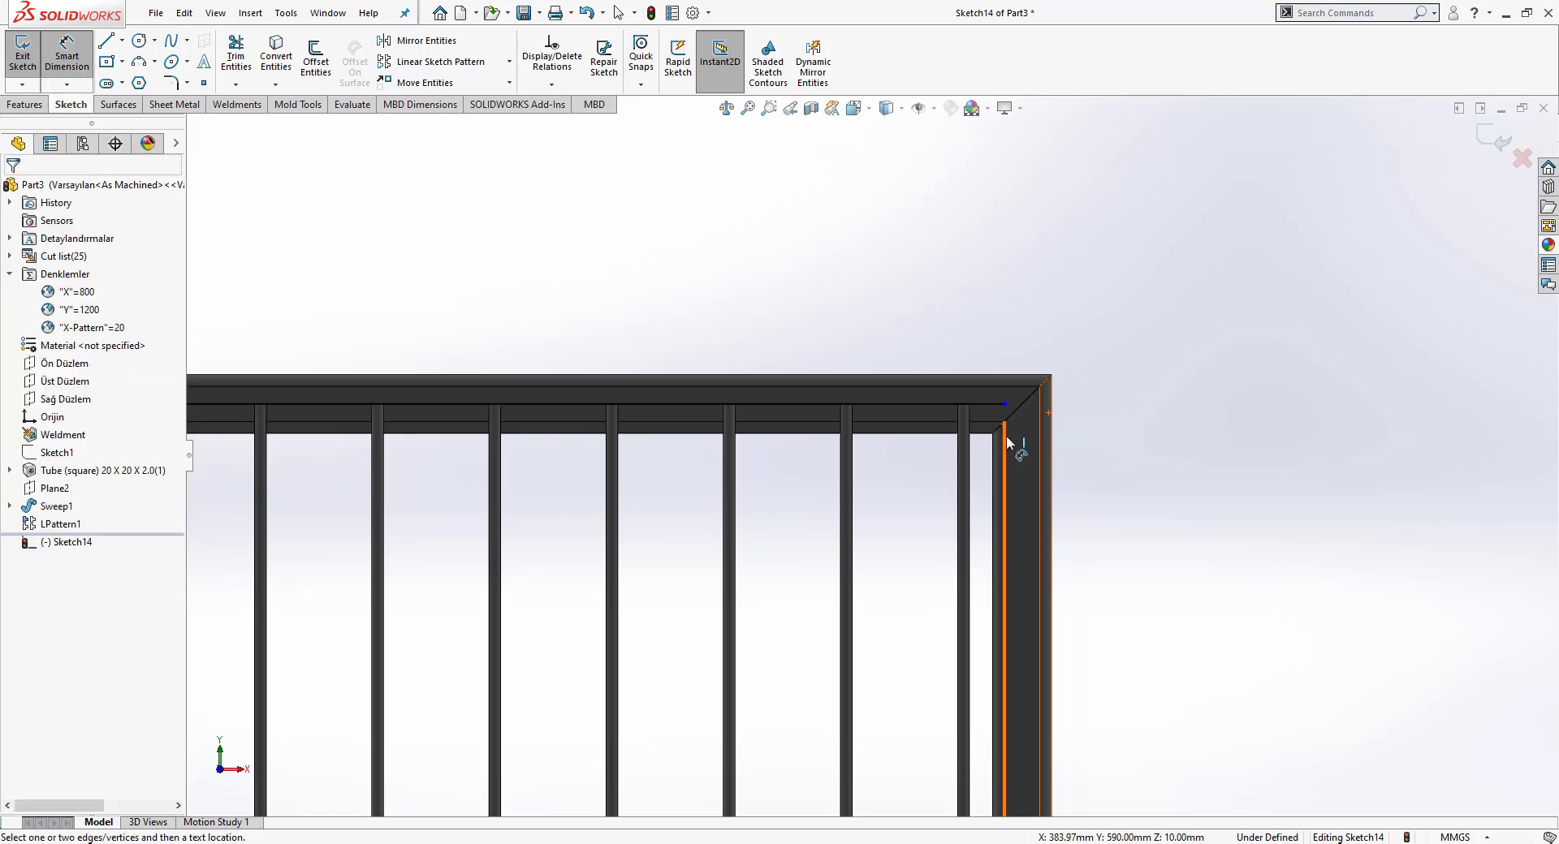
{"action": "left_click", "coordinate": [1005, 404]}
{"action": "left_click", "coordinate": [1053, 434]}
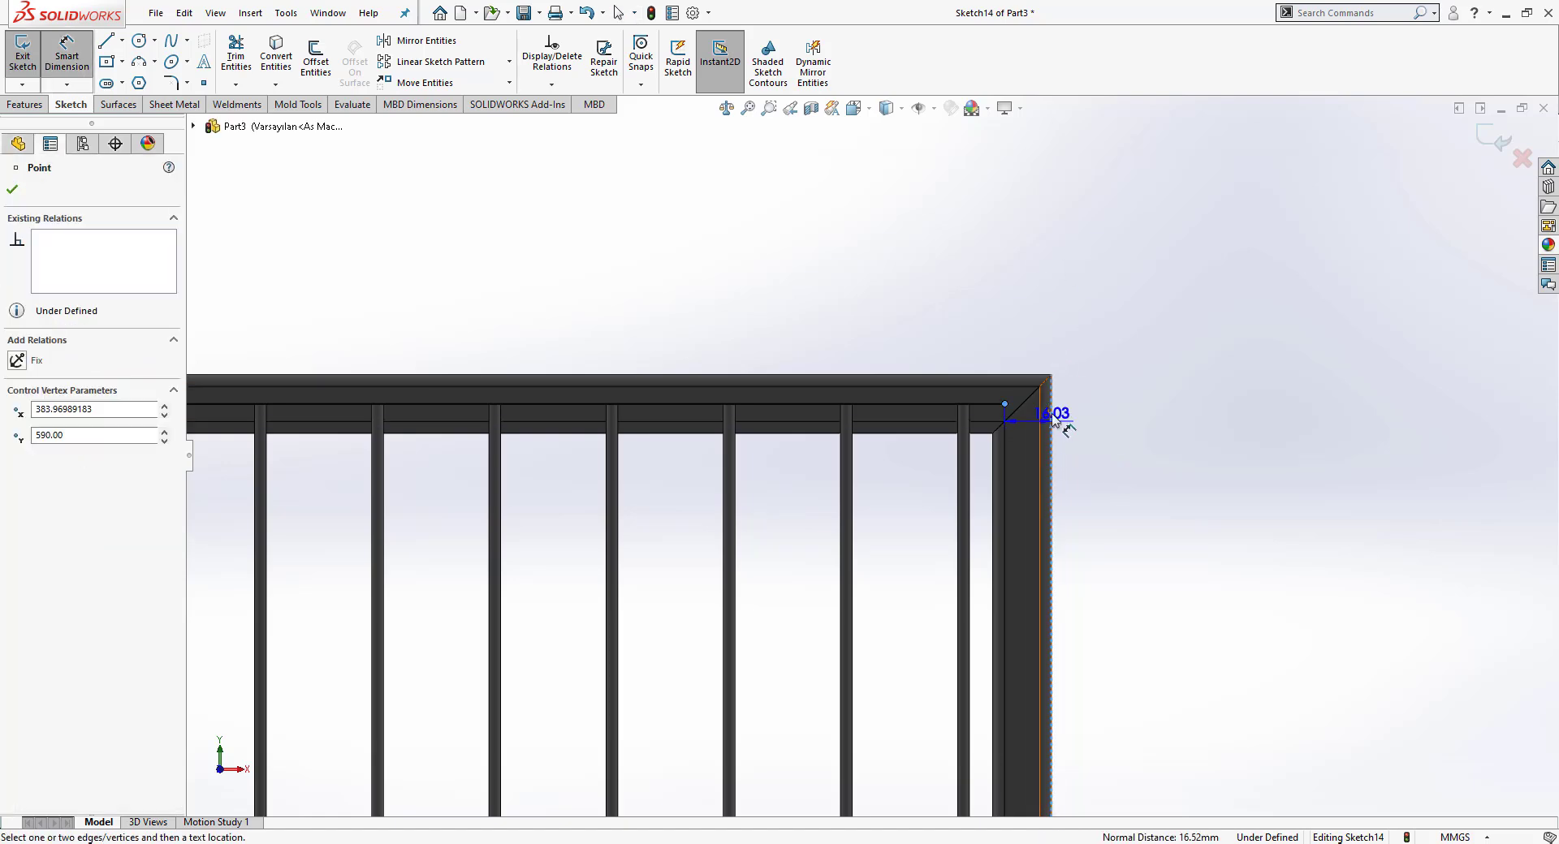
{"action": "left_click", "coordinate": [1039, 339]}
{"action": "type", "text": "10"}
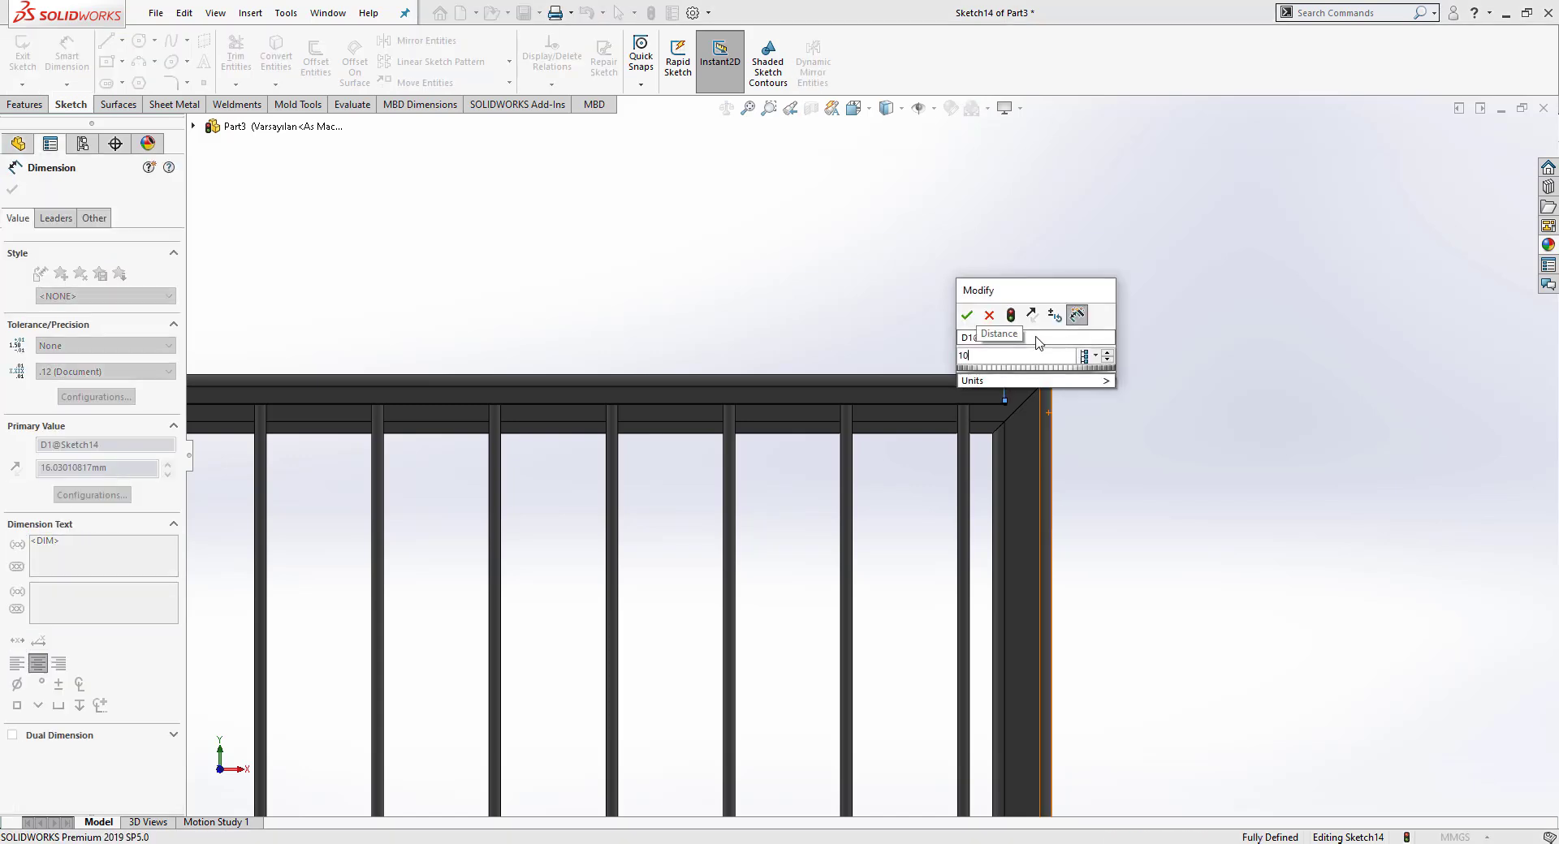
{"action": "key", "text": "Return"}
{"action": "key", "text": "Escape"}
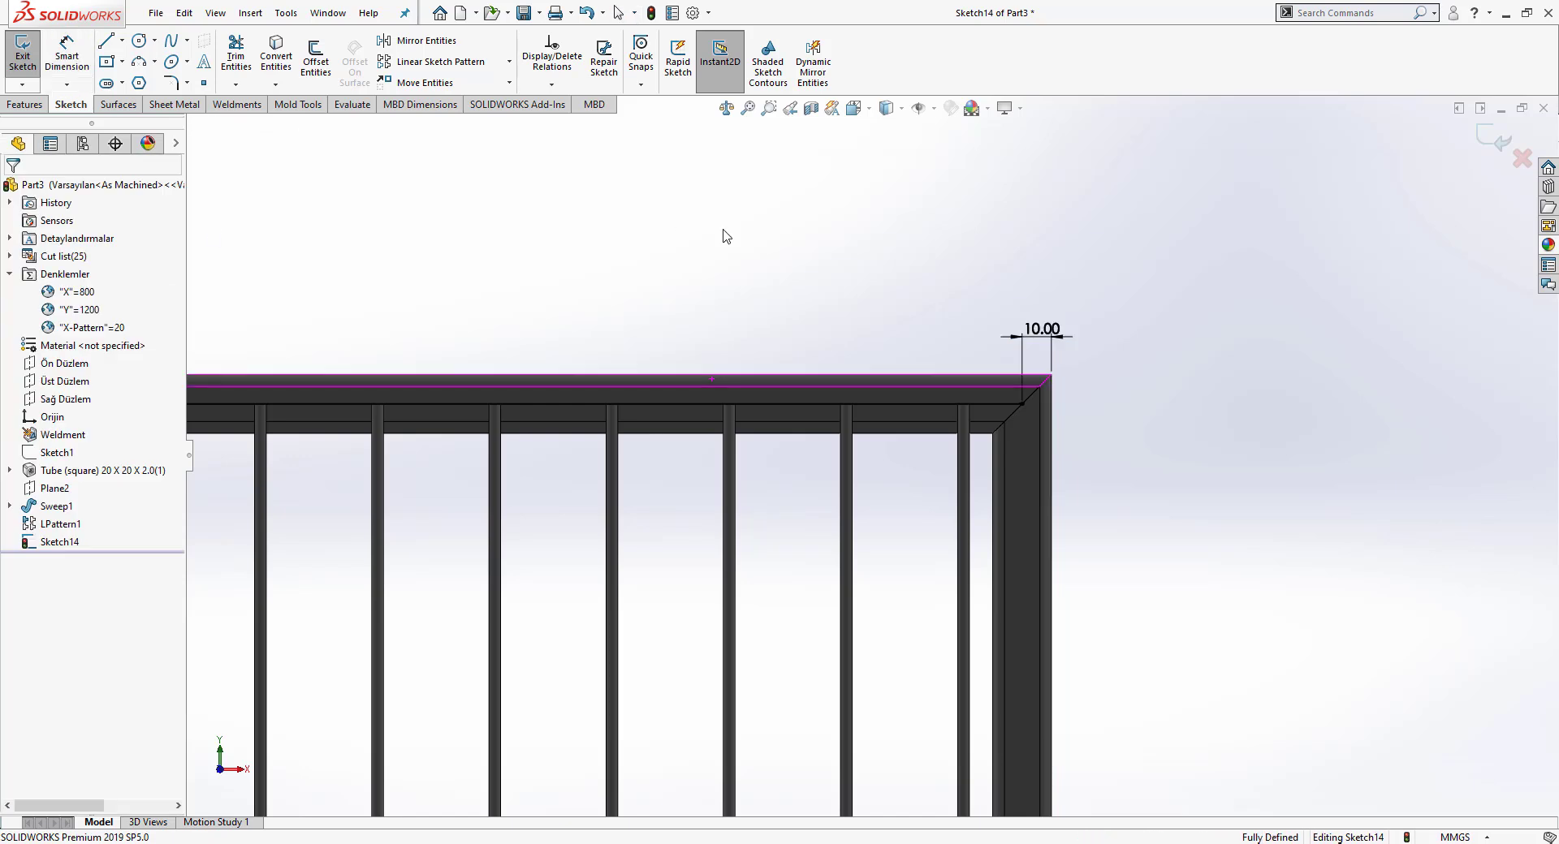
Step: Set the line endpoint's distance from the frame's outer edge to 12 mm and exit the sketch
{"action": "scroll", "coordinate": [722, 232], "scroll_direction": "up", "scroll_amount": 6}
{"action": "middle_click_drag", "start_coordinate": [561, 257], "coordinate": [855, 212], "text": "ctrl"}
{"action": "scroll", "coordinate": [856, 212], "scroll_direction": "down", "scroll_amount": 12}
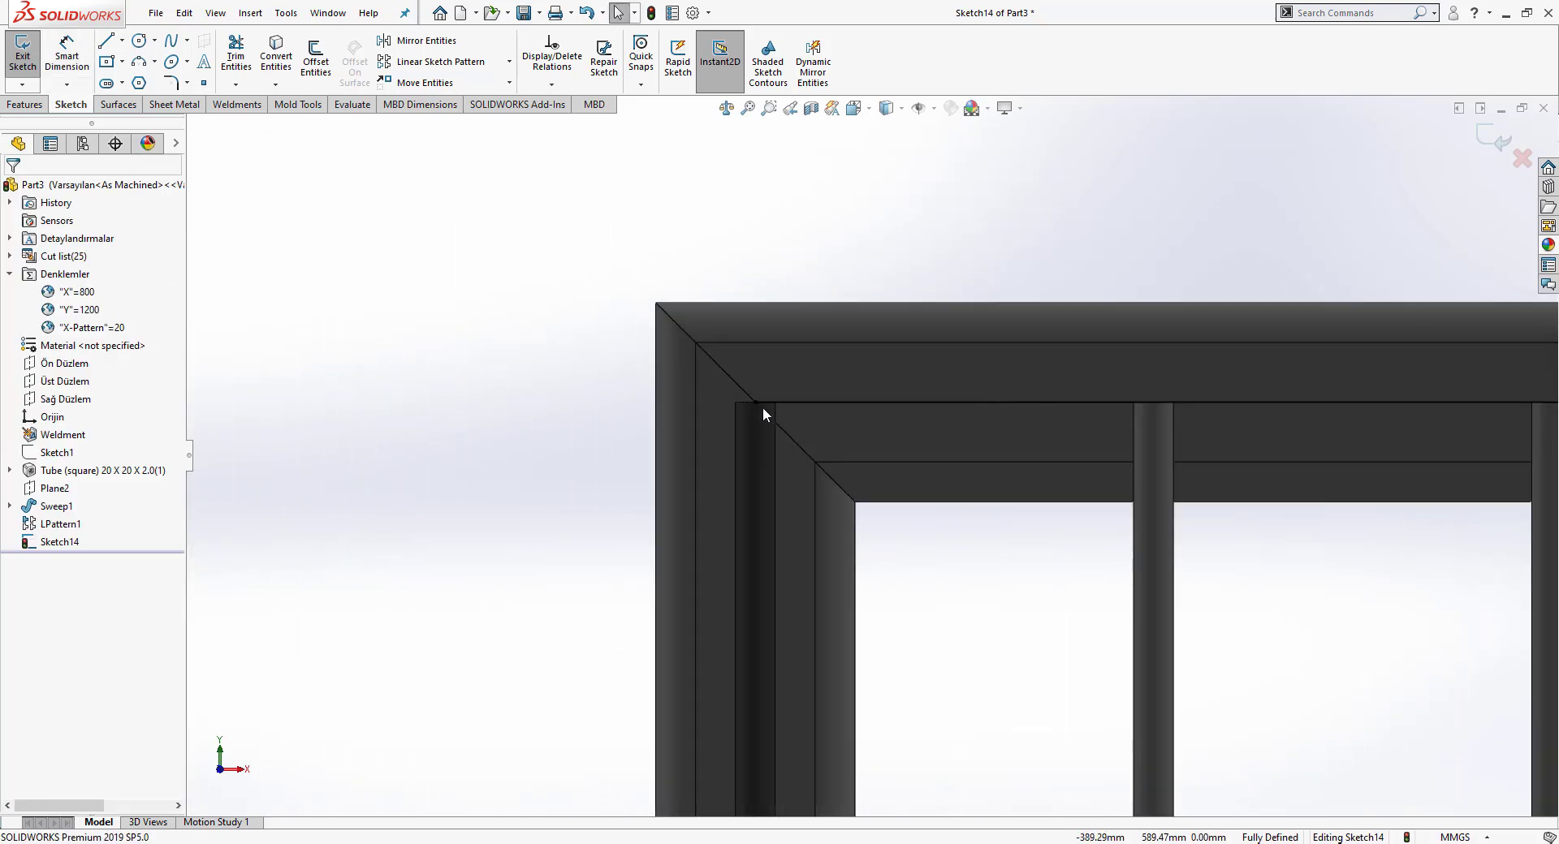
{"action": "left_click", "coordinate": [756, 402]}
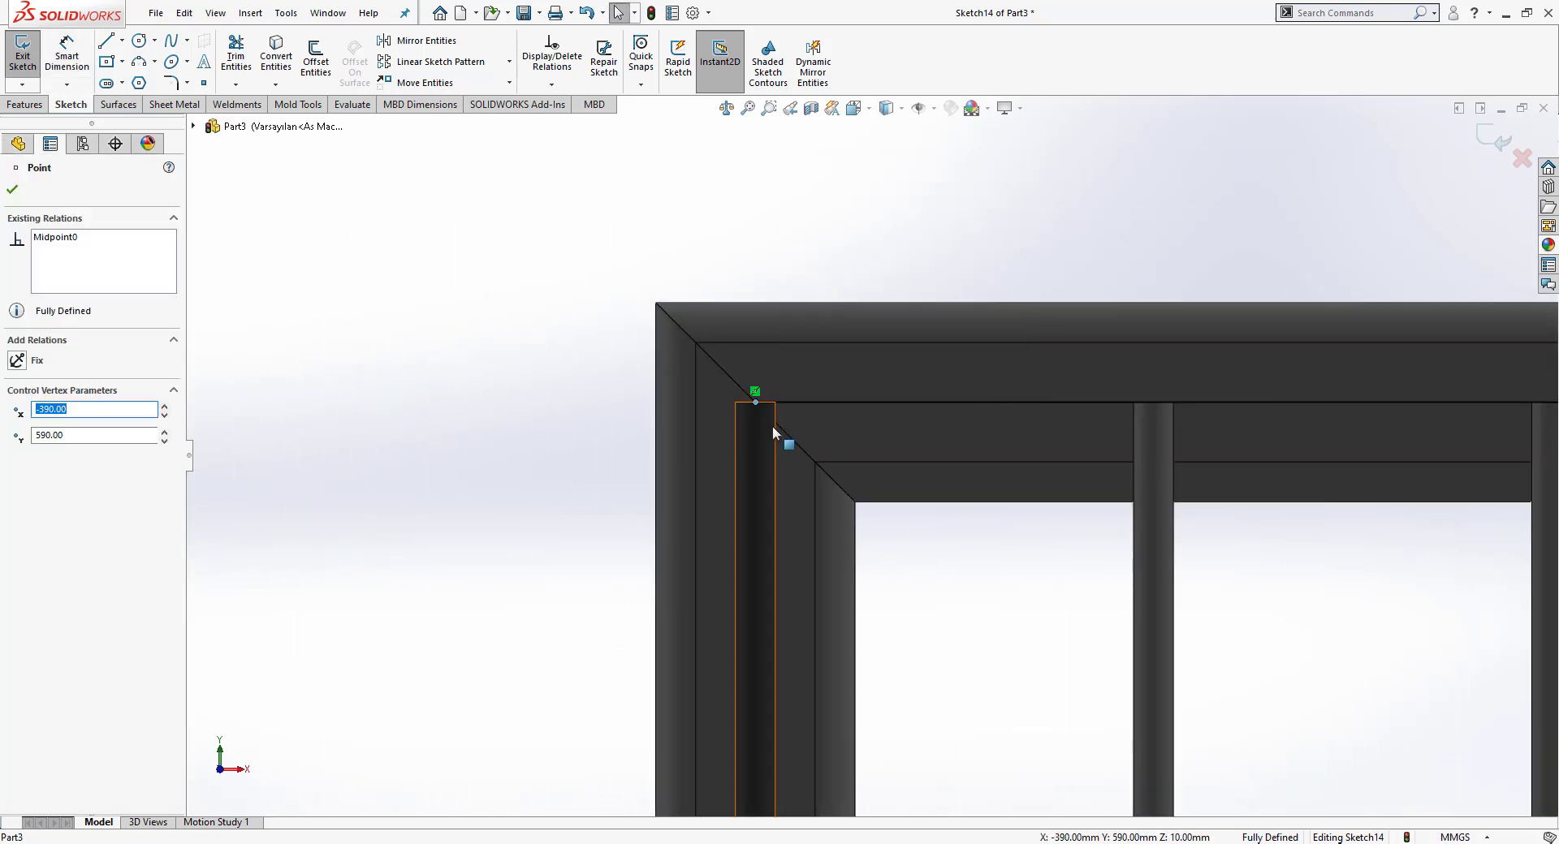
{"action": "left_click", "coordinate": [462, 396]}
{"action": "key", "text": "f"}
{"action": "scroll", "coordinate": [1053, 190], "scroll_direction": "down", "scroll_amount": 5}
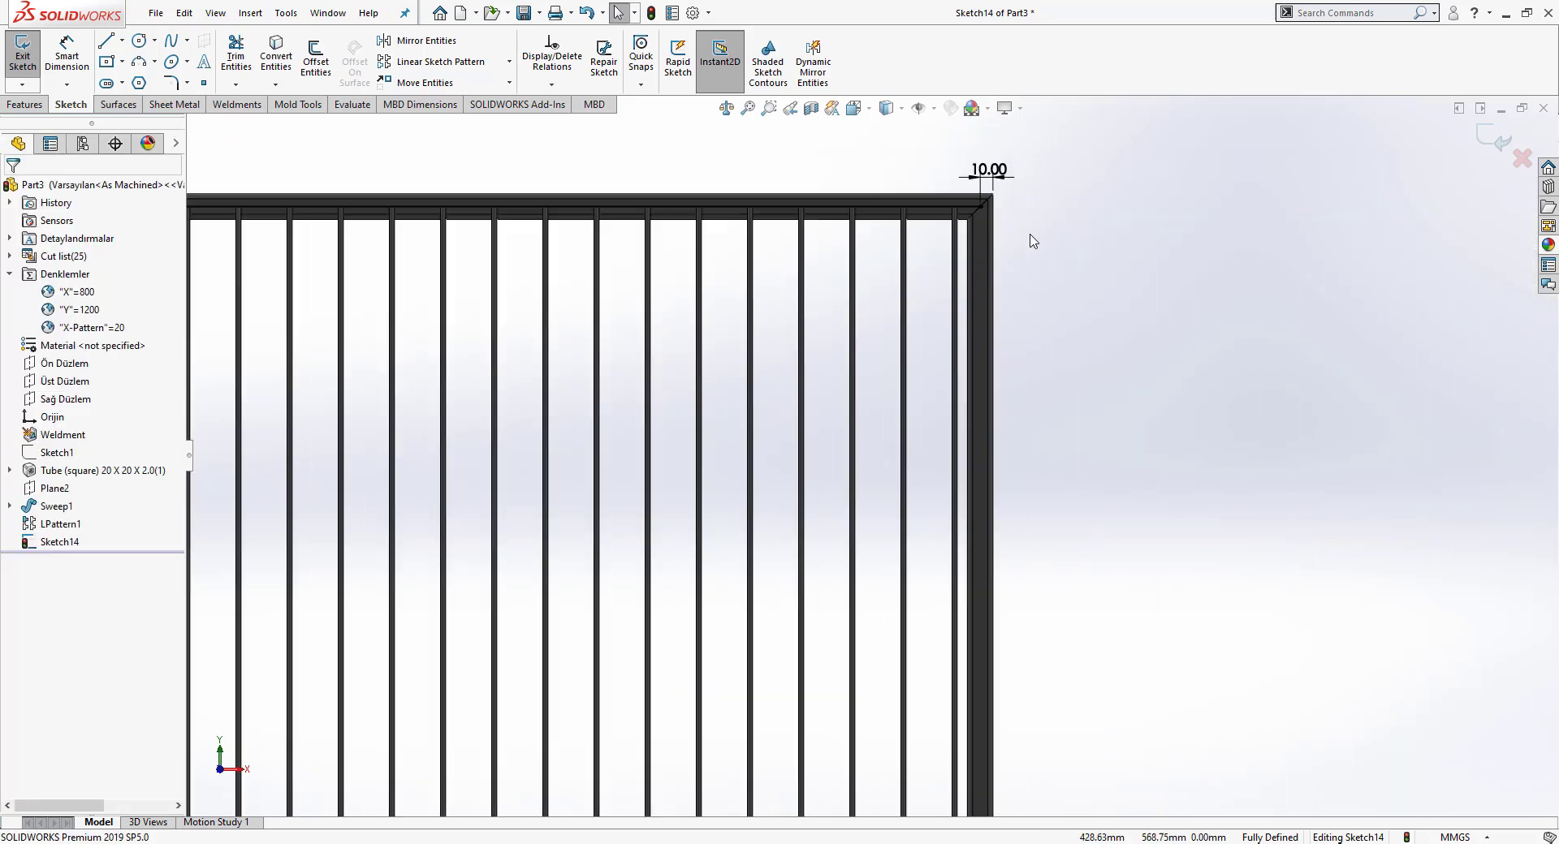
{"action": "scroll", "coordinate": [1031, 241], "scroll_direction": "down", "scroll_amount": 3}
{"action": "double_click", "coordinate": [925, 170]}
{"action": "type", "text": "12"}
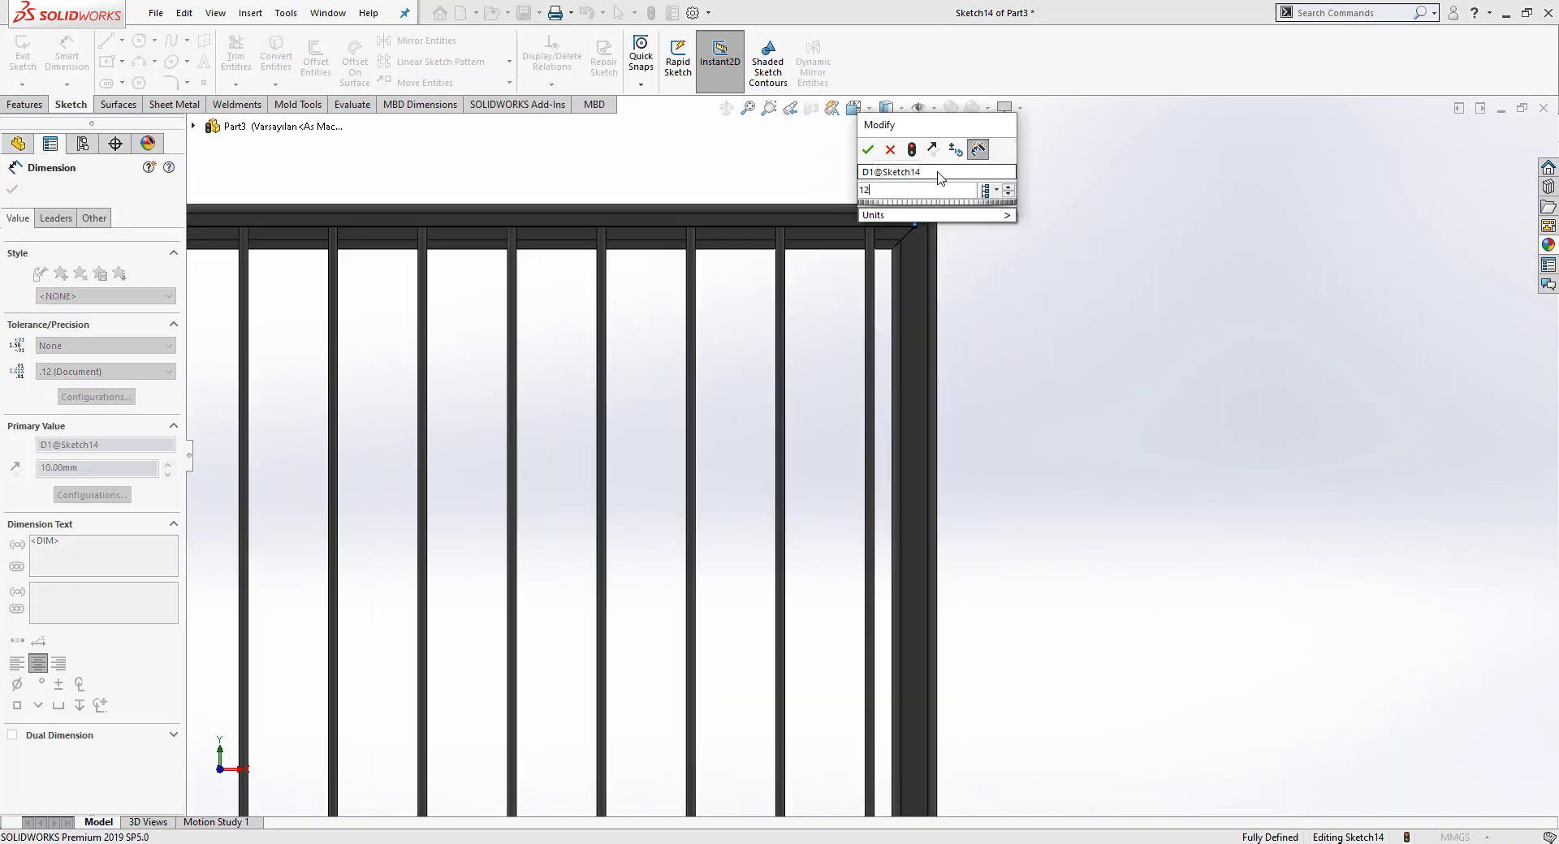
{"action": "key", "text": "Return"}
{"action": "left_click", "coordinate": [1216, 331]}
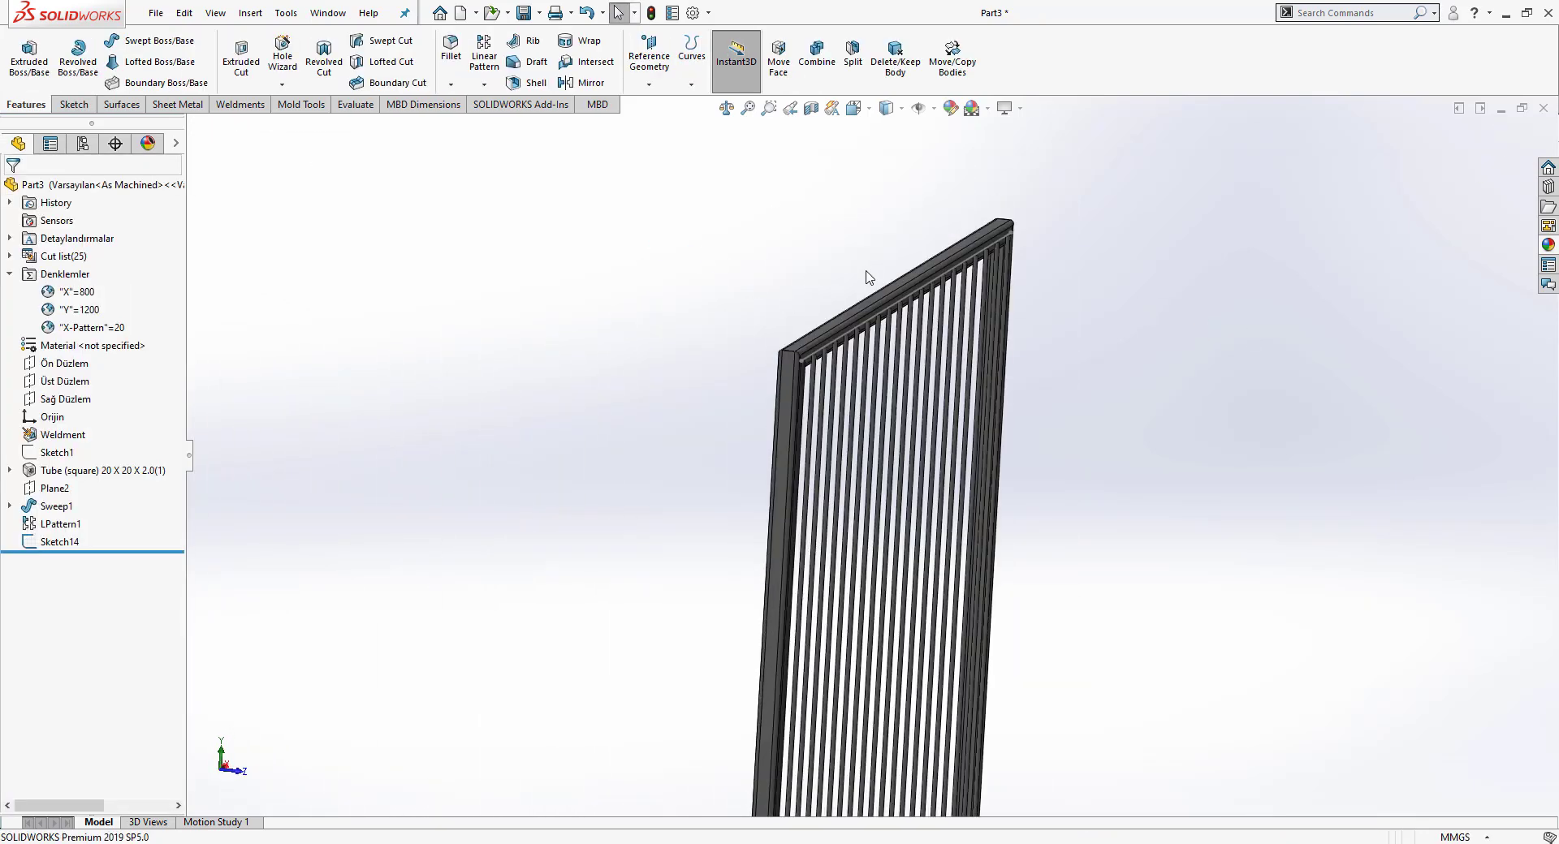
Step: Create a reference plane parallel to the side tube's outer face and passing through the sketched line's start point
{"action": "scroll", "coordinate": [800, 439], "scroll_direction": "down", "scroll_amount": 6}
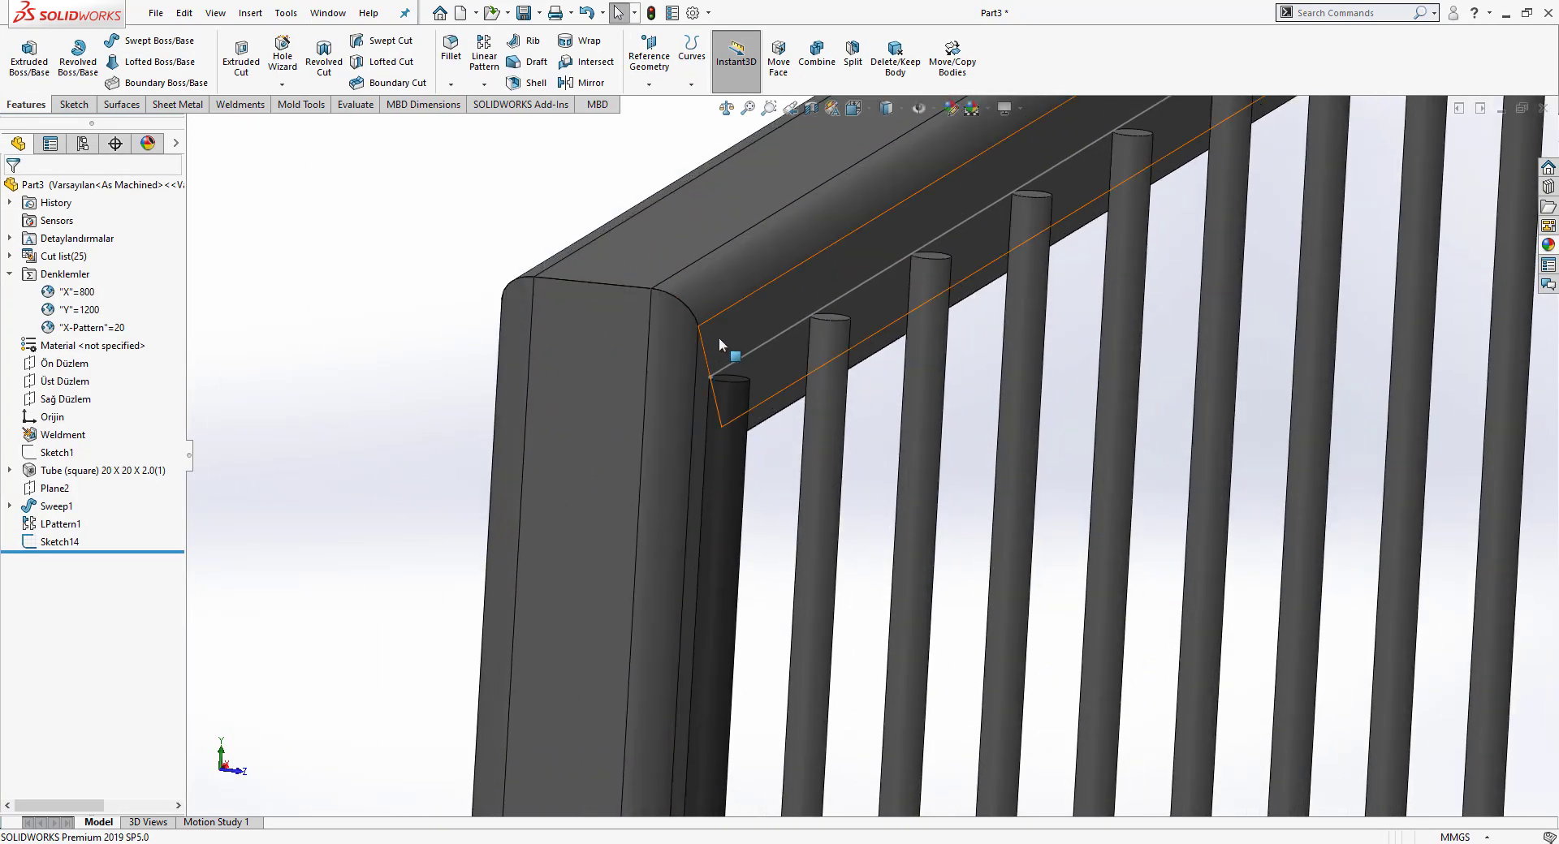
{"action": "left_click", "coordinate": [649, 55]}
{"action": "left_click", "coordinate": [664, 101]}
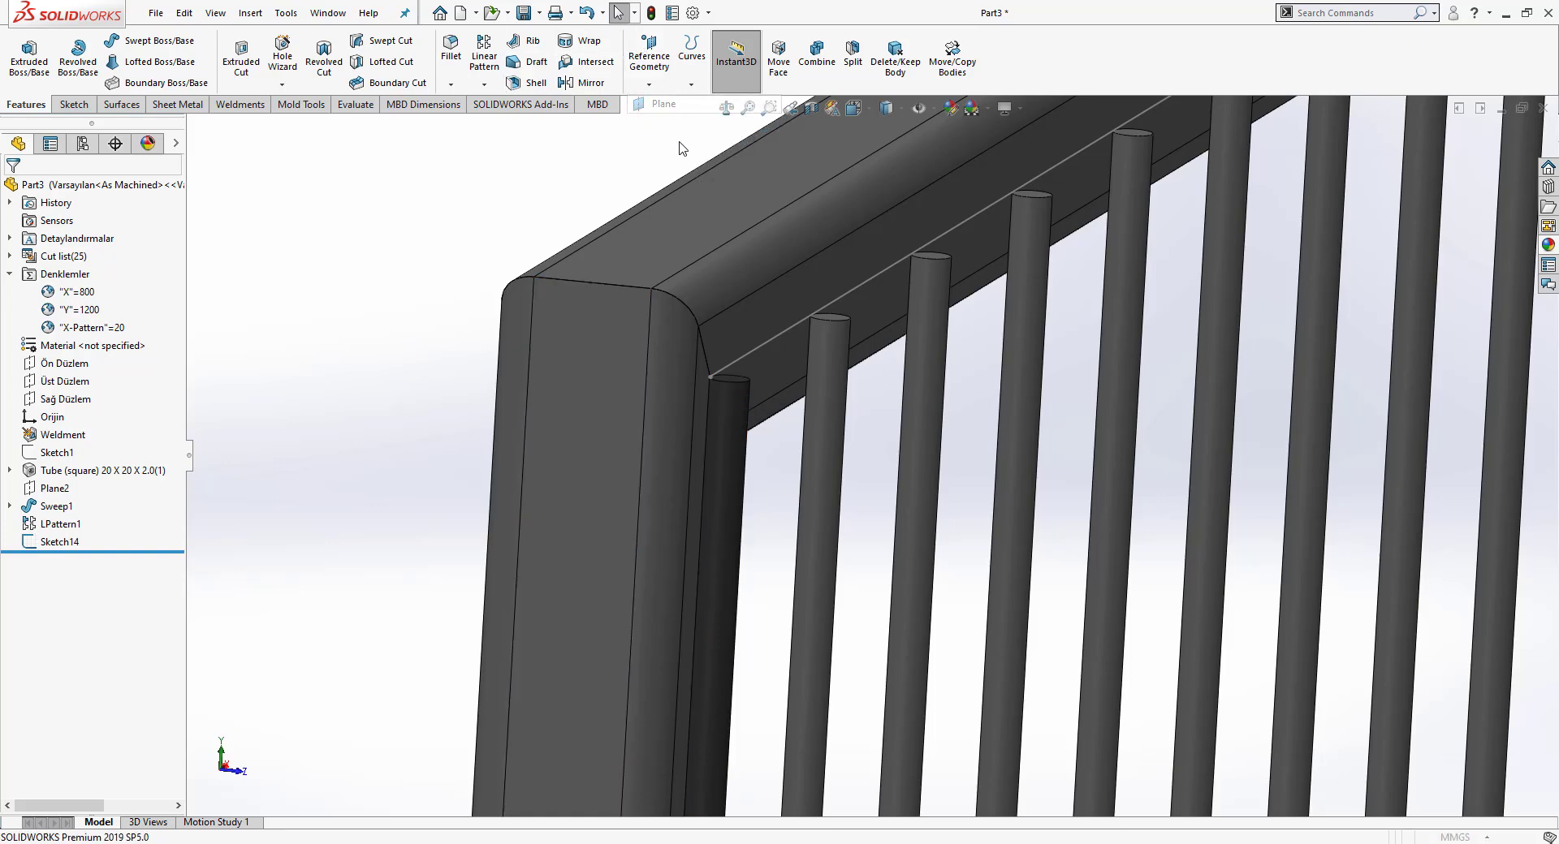
{"action": "left_click", "coordinate": [610, 377]}
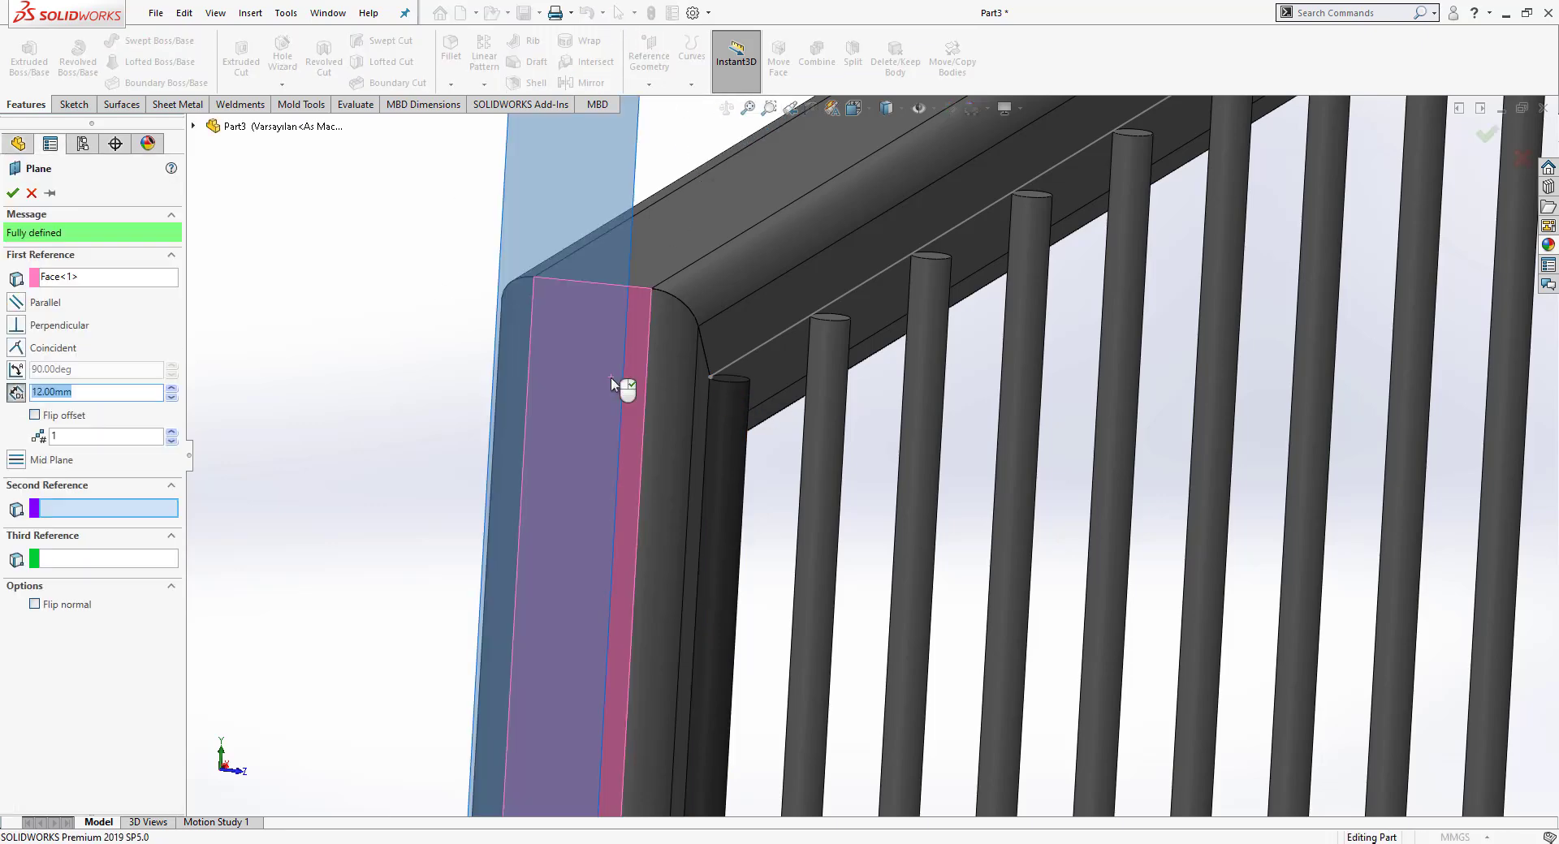
{"action": "left_click", "coordinate": [709, 377]}
{"action": "right_click", "coordinate": [711, 380]}
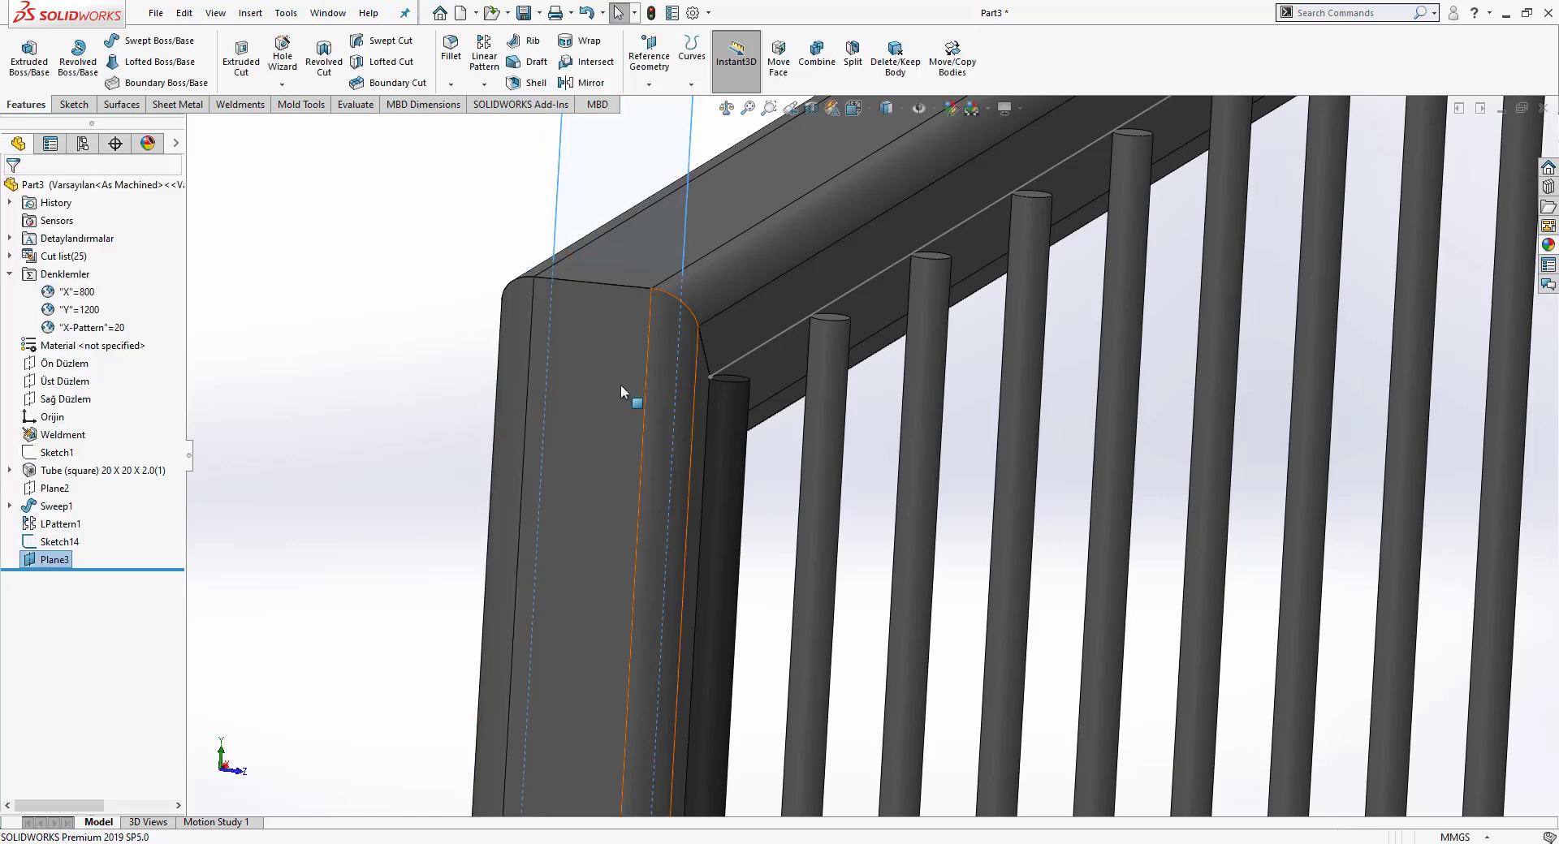
Step: Open a sketch on the new plane and draw a circle about 4.5 mm in diameter beside the wire's top end
{"action": "right_click", "coordinate": [50, 559]}
{"action": "left_click", "coordinate": [130, 546]}
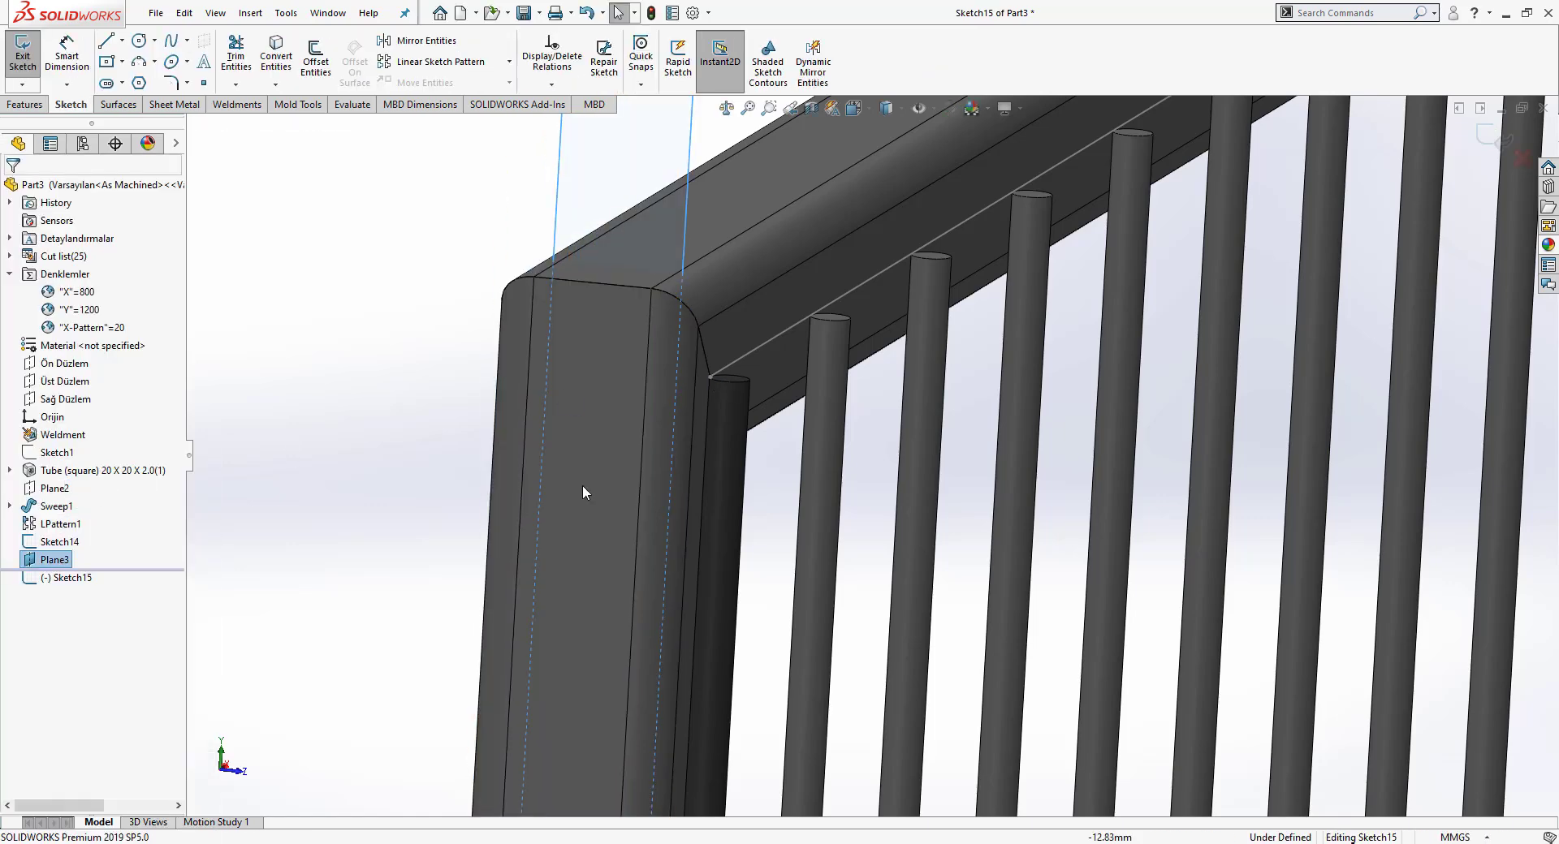
{"action": "key", "text": "s"}
{"action": "left_click", "coordinate": [775, 621]}
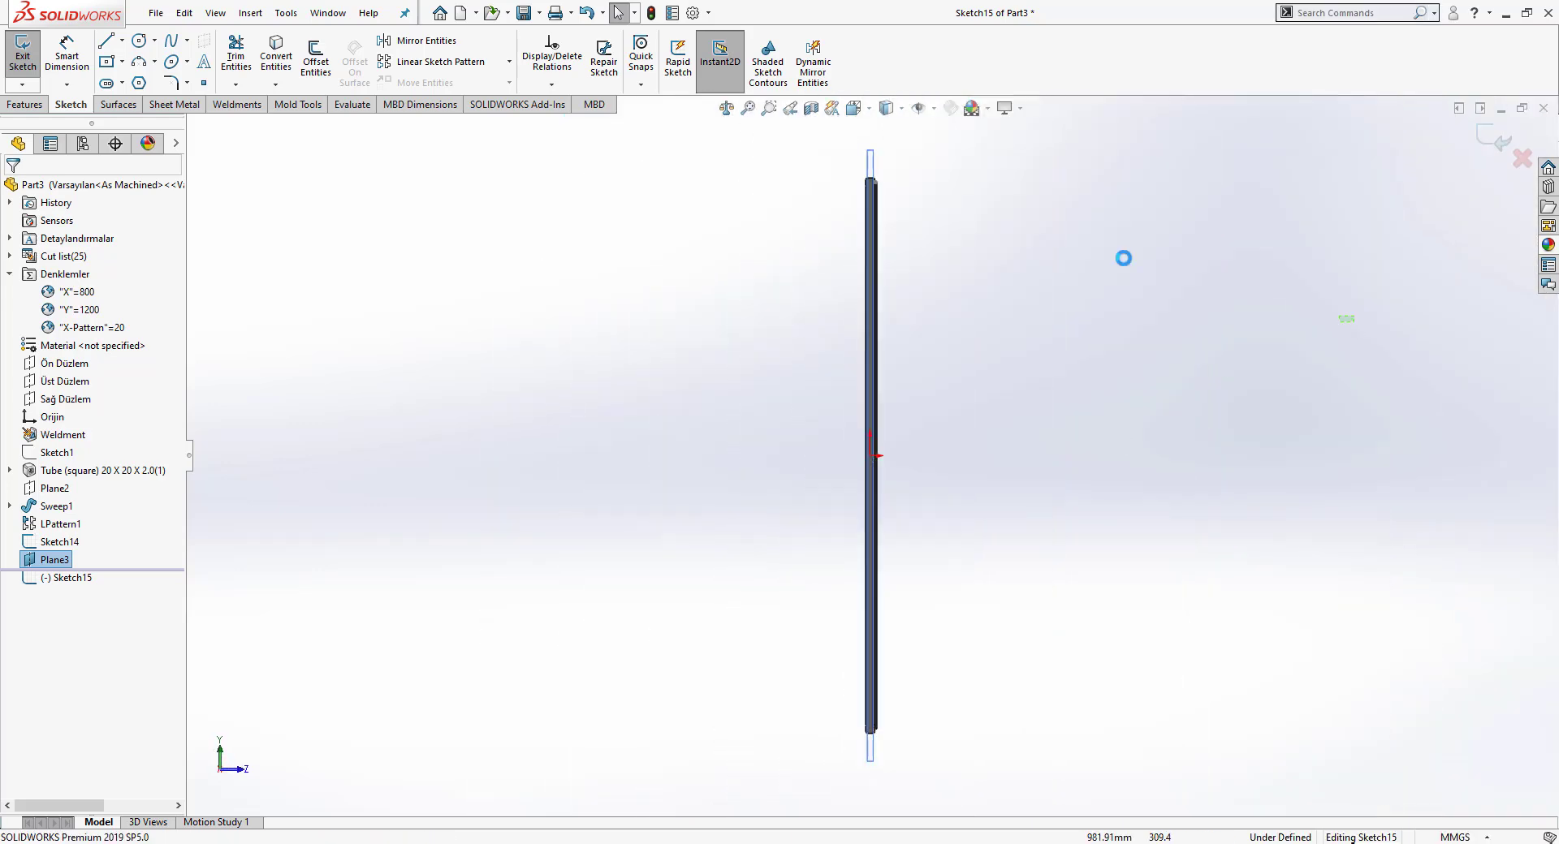
{"action": "scroll", "coordinate": [798, 342], "scroll_direction": "down", "scroll_amount": 3}
{"action": "key", "text": "s"}
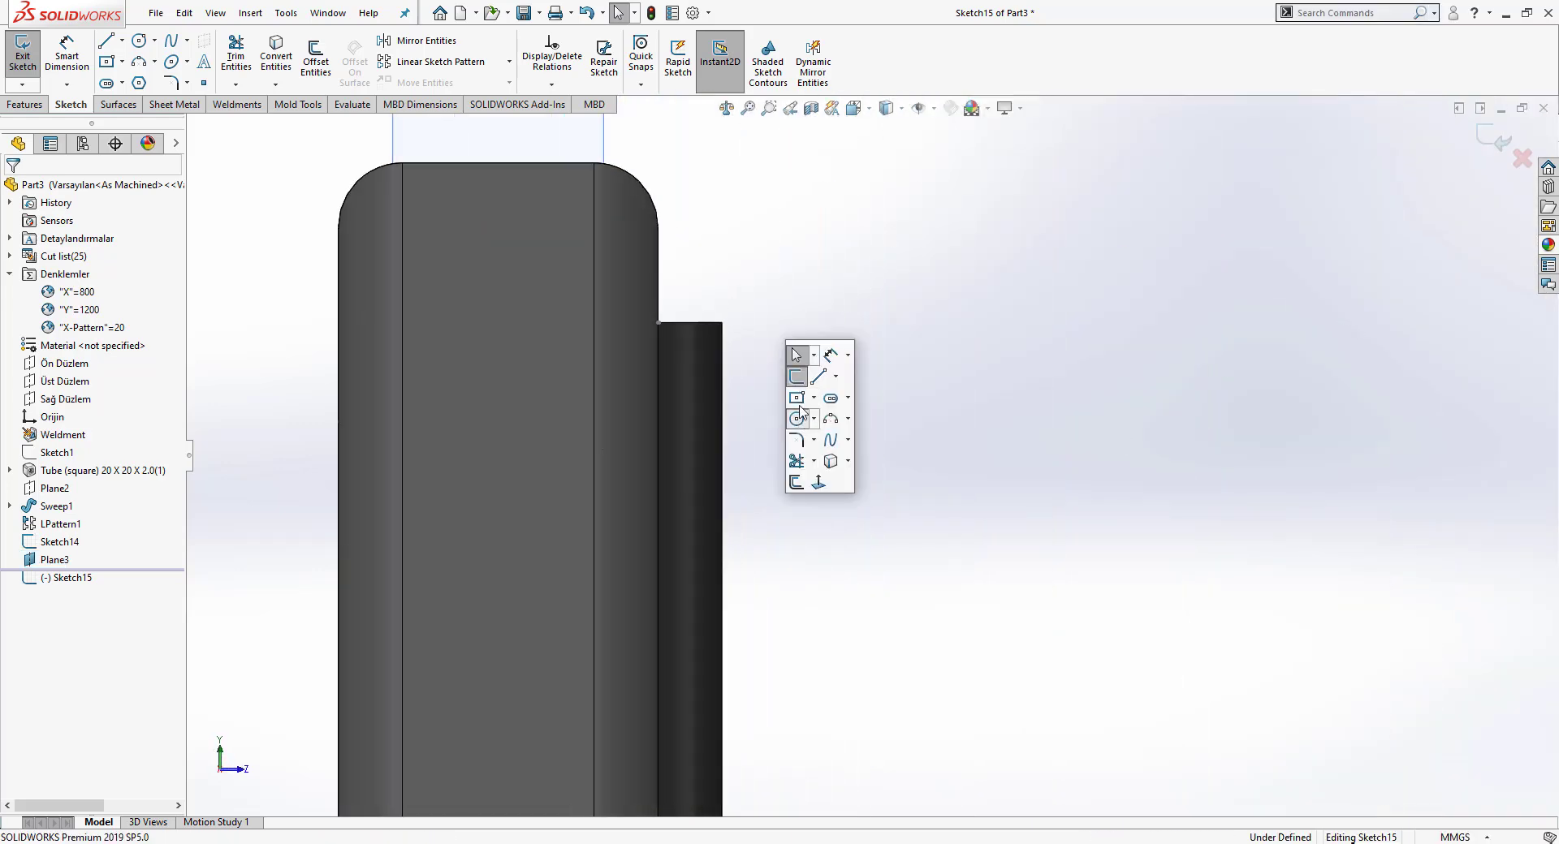
{"action": "left_click", "coordinate": [794, 357]}
{"action": "left_click_drag", "start_coordinate": [783, 327], "coordinate": [806, 357]}
{"action": "key", "text": "Escape"}
Step: Set the circle's diameter to 4 mm
{"action": "key", "text": "d"}
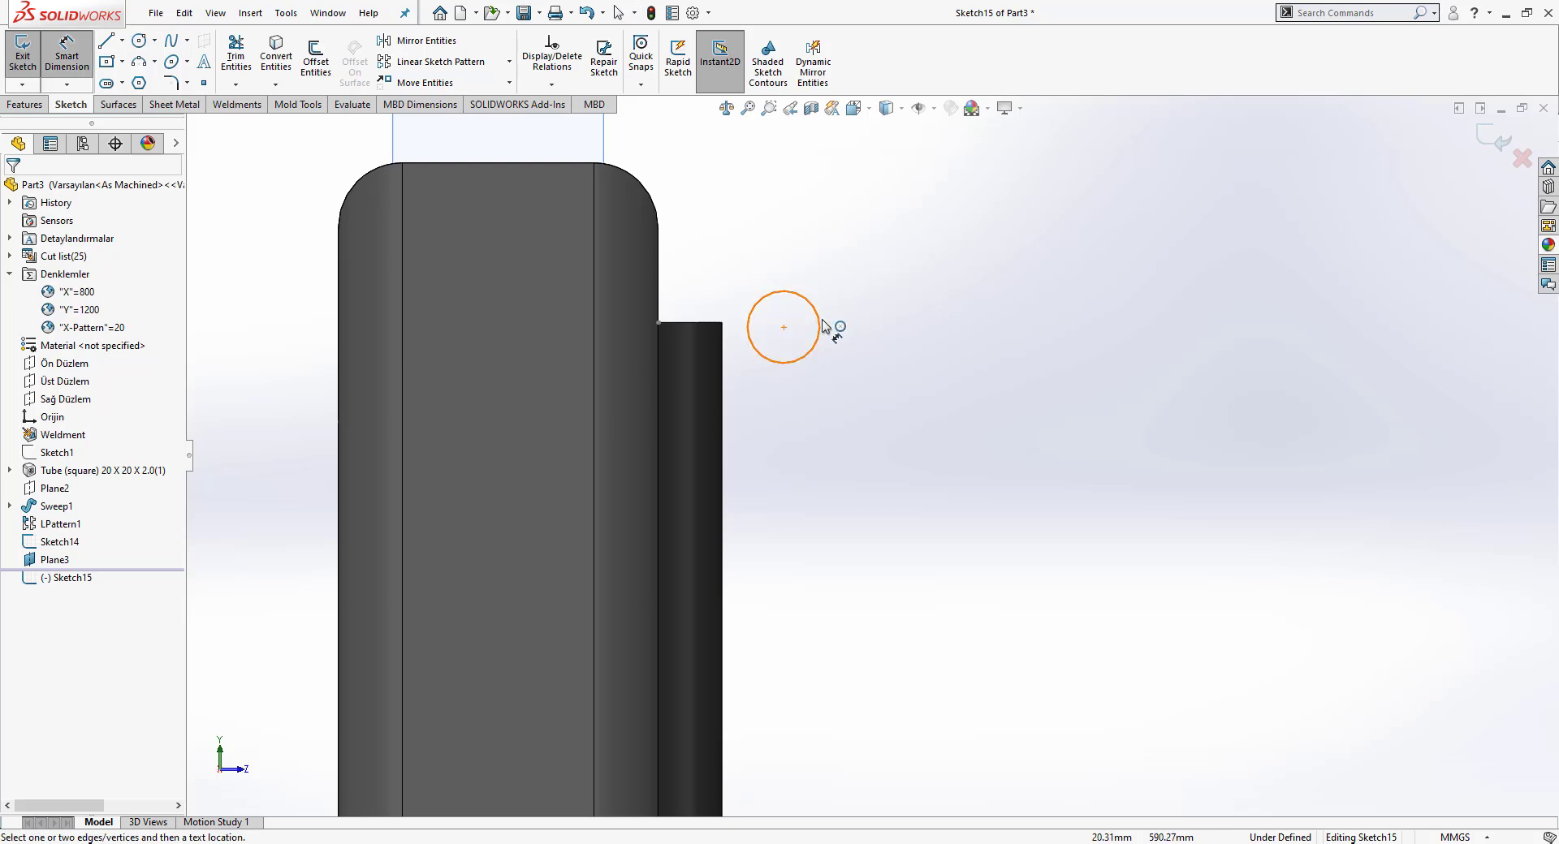
{"action": "left_click", "coordinate": [818, 329]}
{"action": "left_click", "coordinate": [846, 333]}
{"action": "type", "text": "4"}
{"action": "key", "text": "Return"}
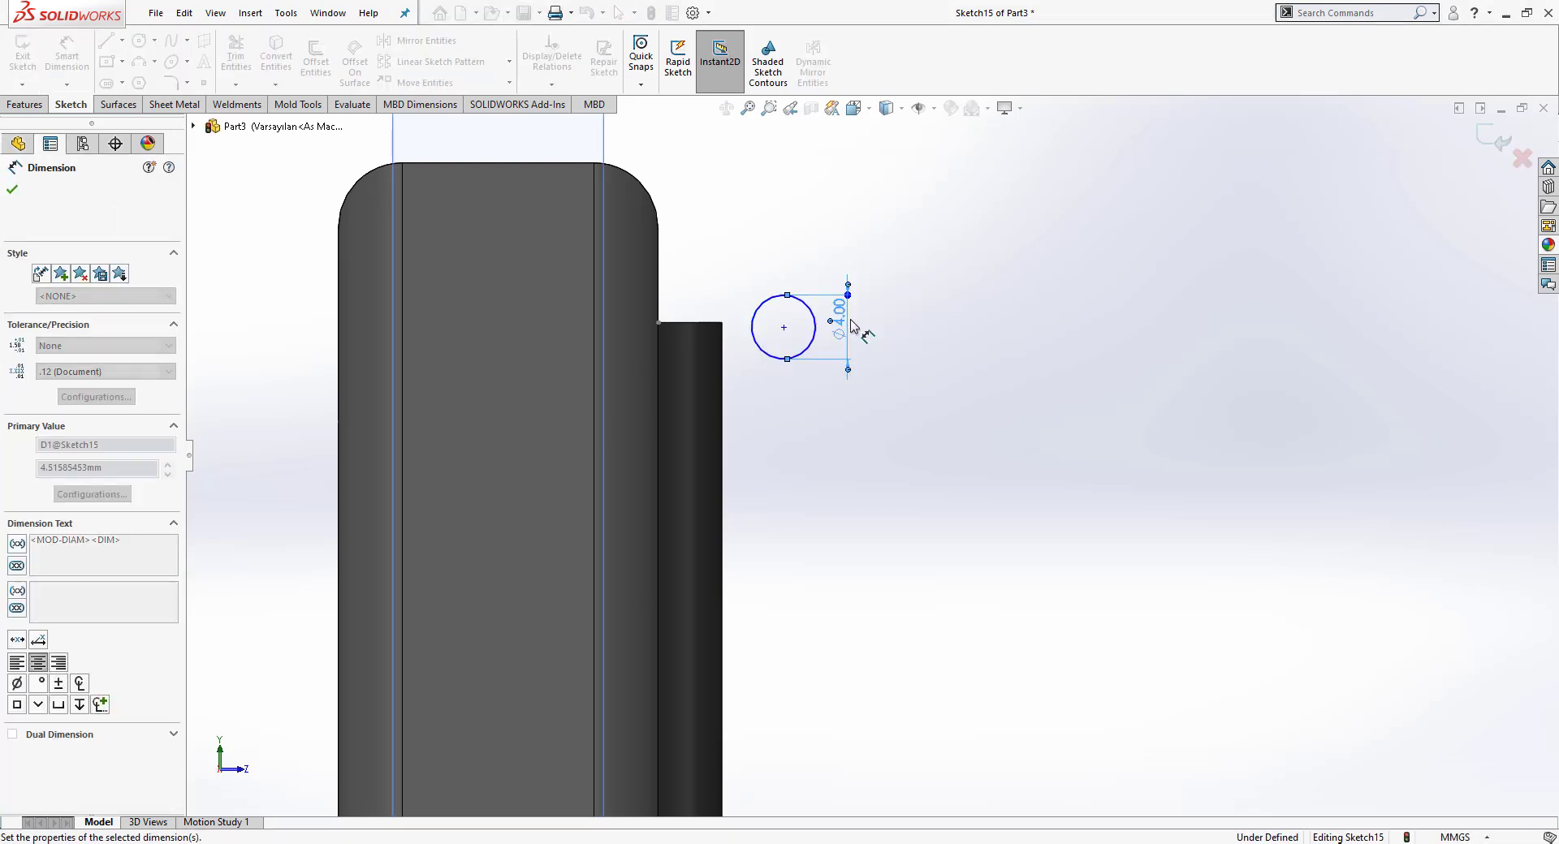
{"action": "key", "text": "Escape"}
{"action": "key", "text": "Escape"}
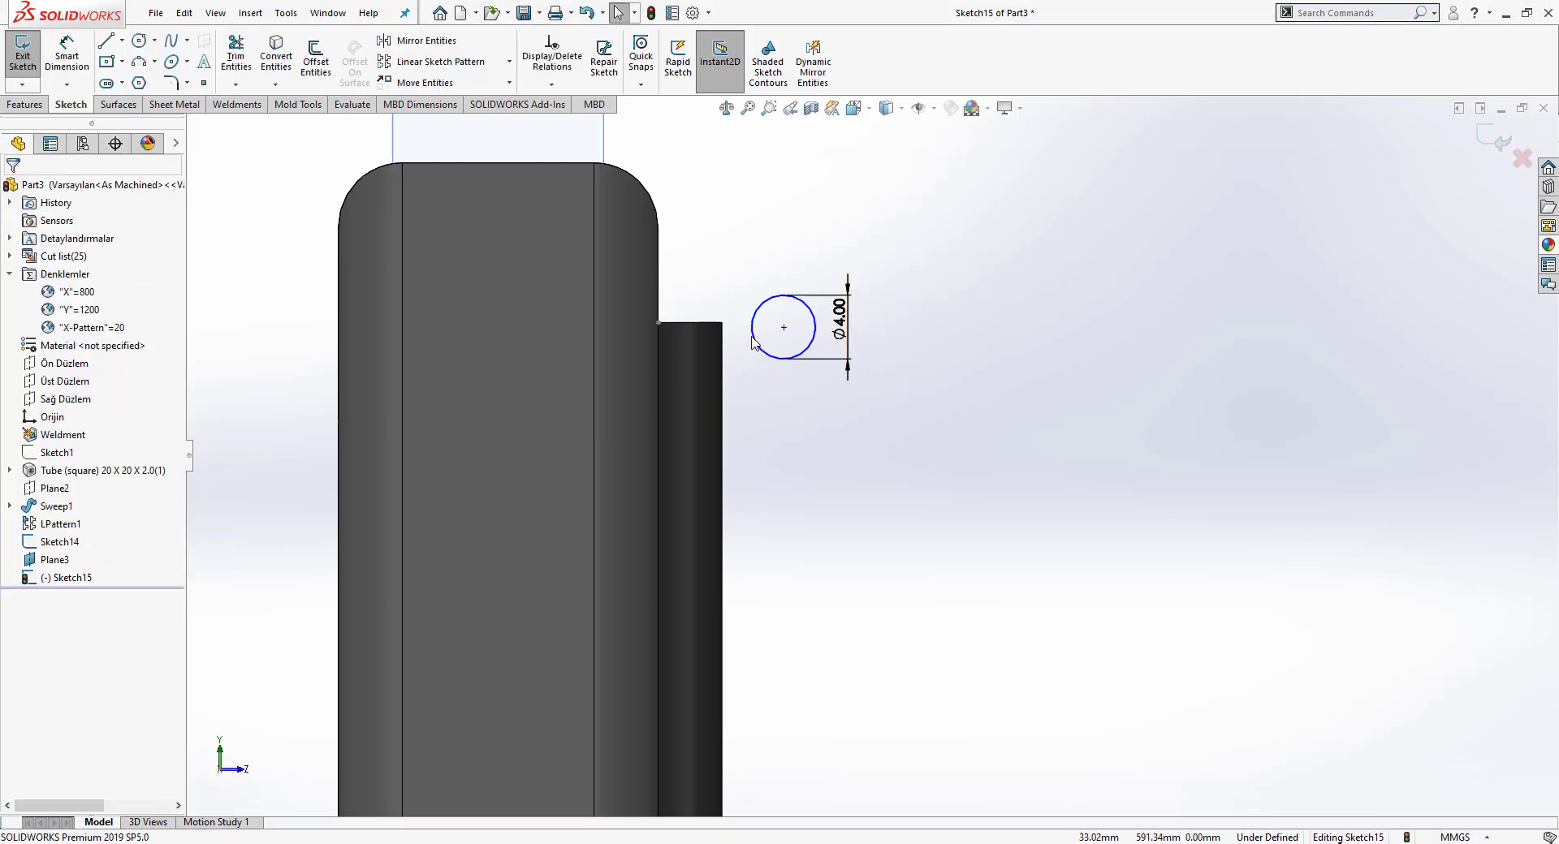
Step: Draw a horizontal construction line from the circle's centre to the tube face near the wire's top
{"action": "key", "text": "l"}
{"action": "left_click", "coordinate": [784, 327]}
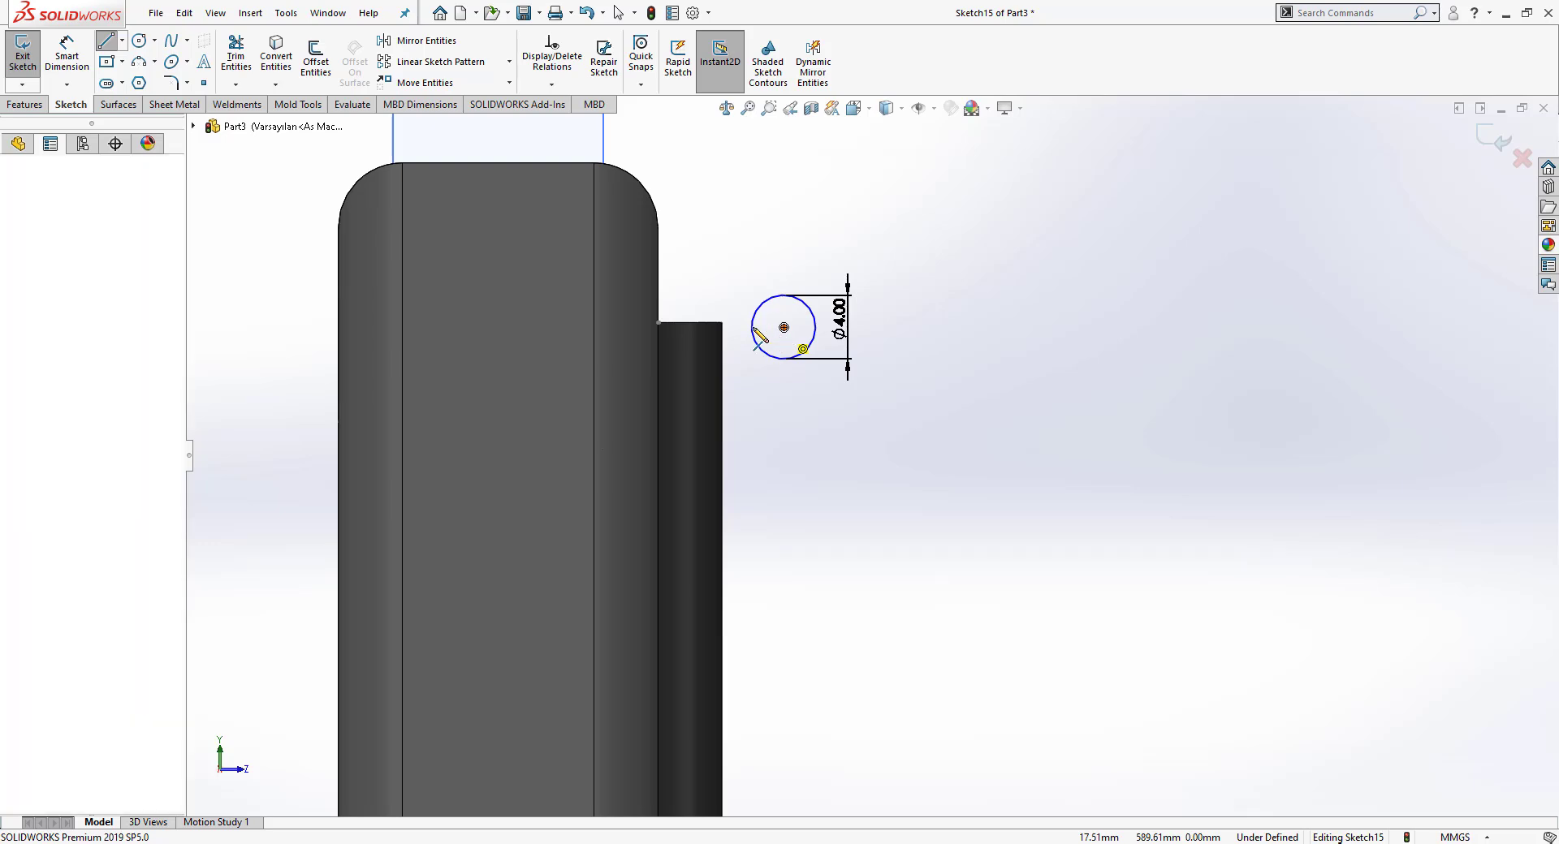
{"action": "left_click", "coordinate": [658, 326]}
{"action": "right_click", "coordinate": [659, 324]}
{"action": "left_click", "coordinate": [841, 299]}
{"action": "scroll", "coordinate": [690, 327], "scroll_direction": "down", "scroll_amount": 1}
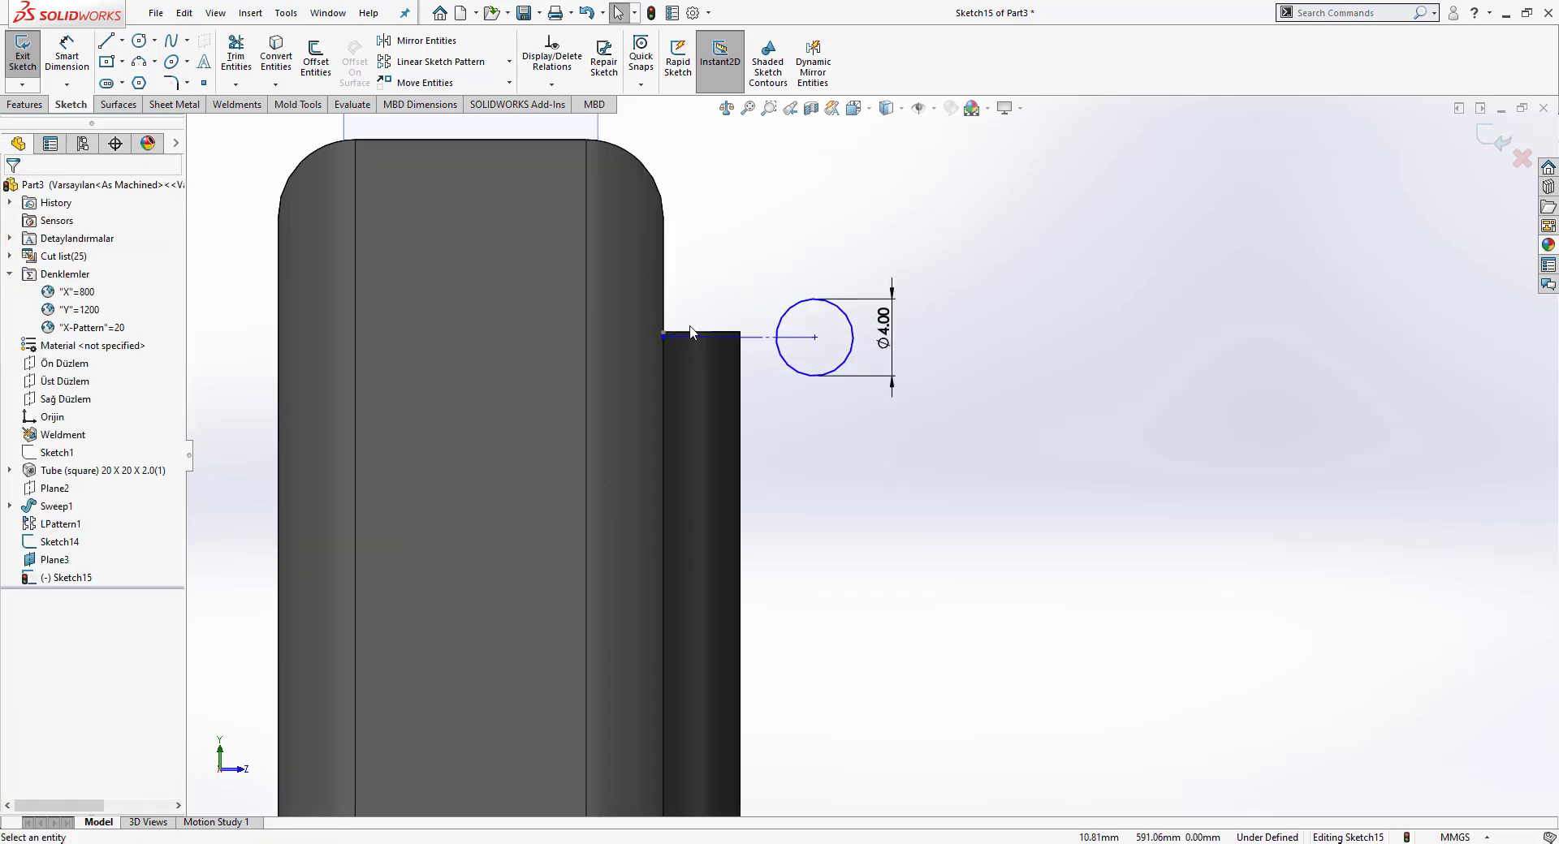
Step: Add a Pierce relation between the construction line's free end and the horizontal path line
{"action": "scroll", "coordinate": [690, 332], "scroll_direction": "down", "scroll_amount": 4}
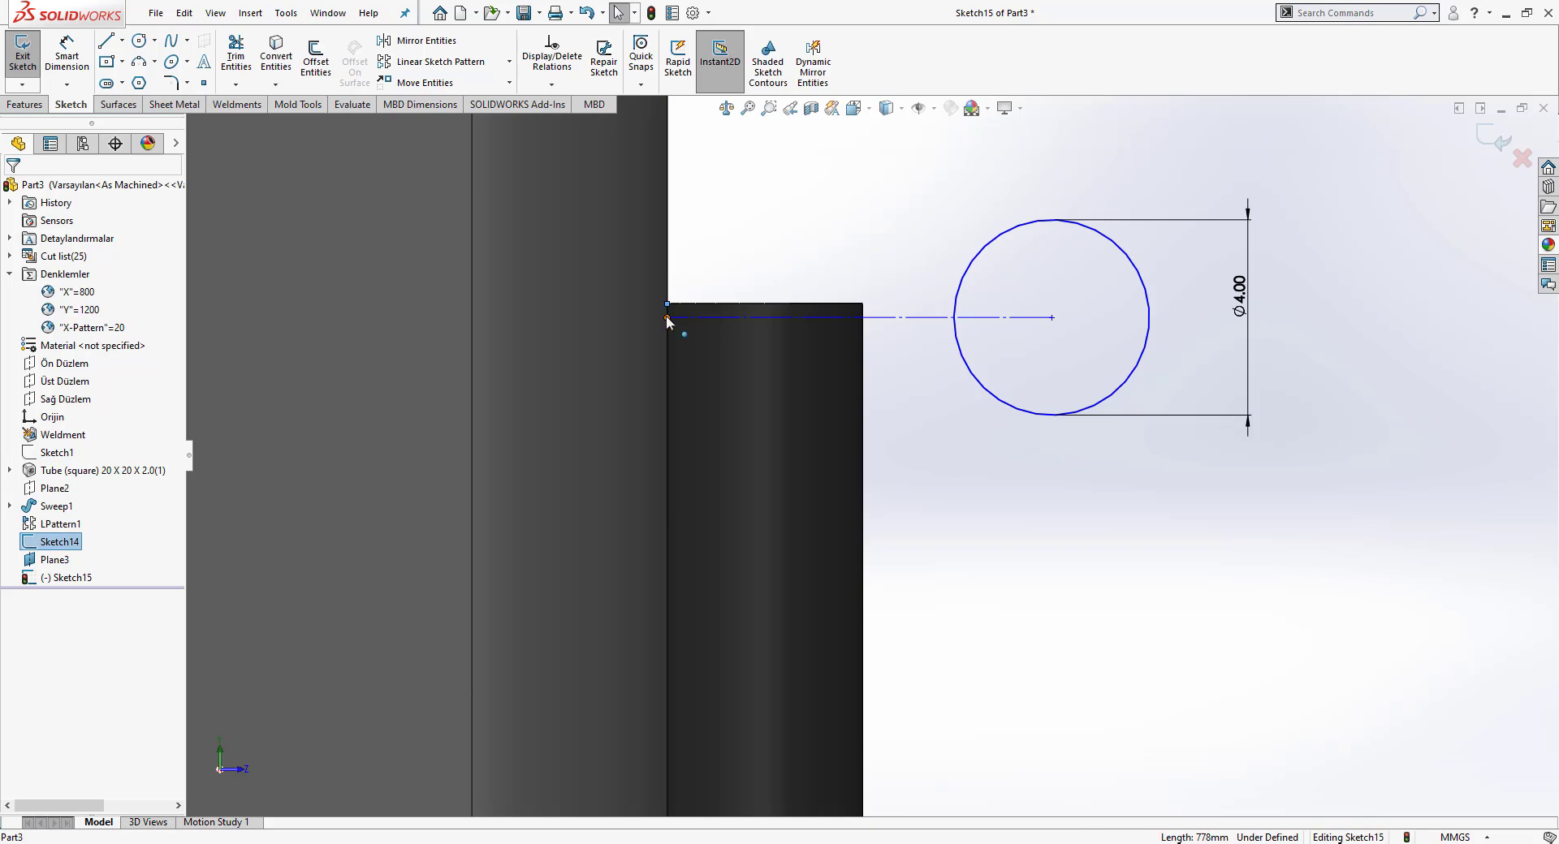
{"action": "left_click", "coordinate": [668, 321]}
{"action": "left_click", "coordinate": [667, 305], "text": "ctrl"}
{"action": "left_click", "coordinate": [713, 243]}
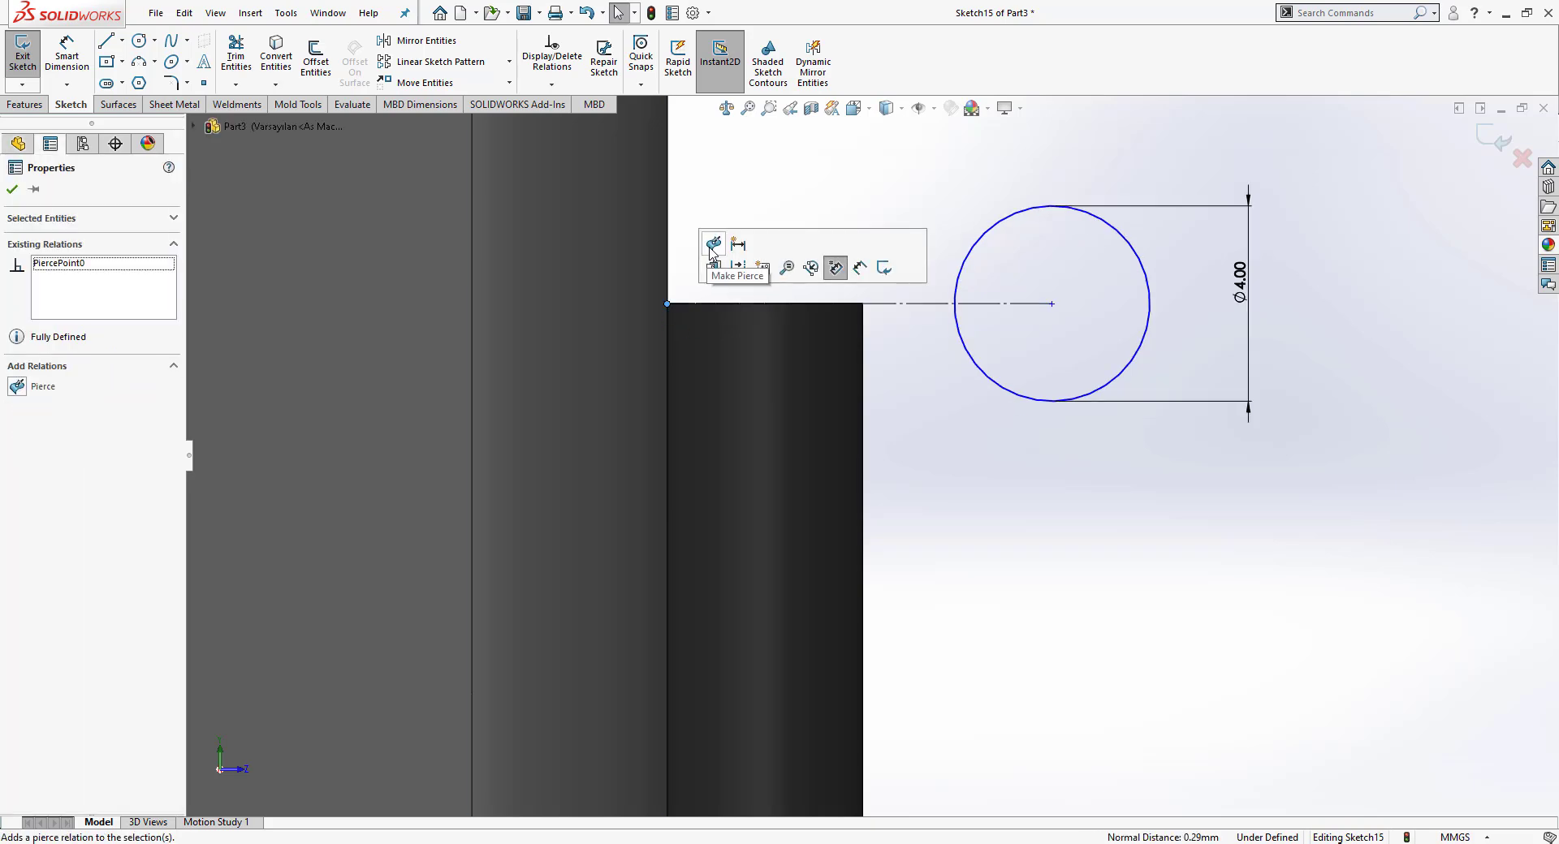
Step: Dimension the construction line from the tube face to the circle's centre at 6 mm
{"action": "left_click", "coordinate": [956, 172]}
{"action": "right_click_drag", "start_coordinate": [971, 470], "coordinate": [966, 406]}
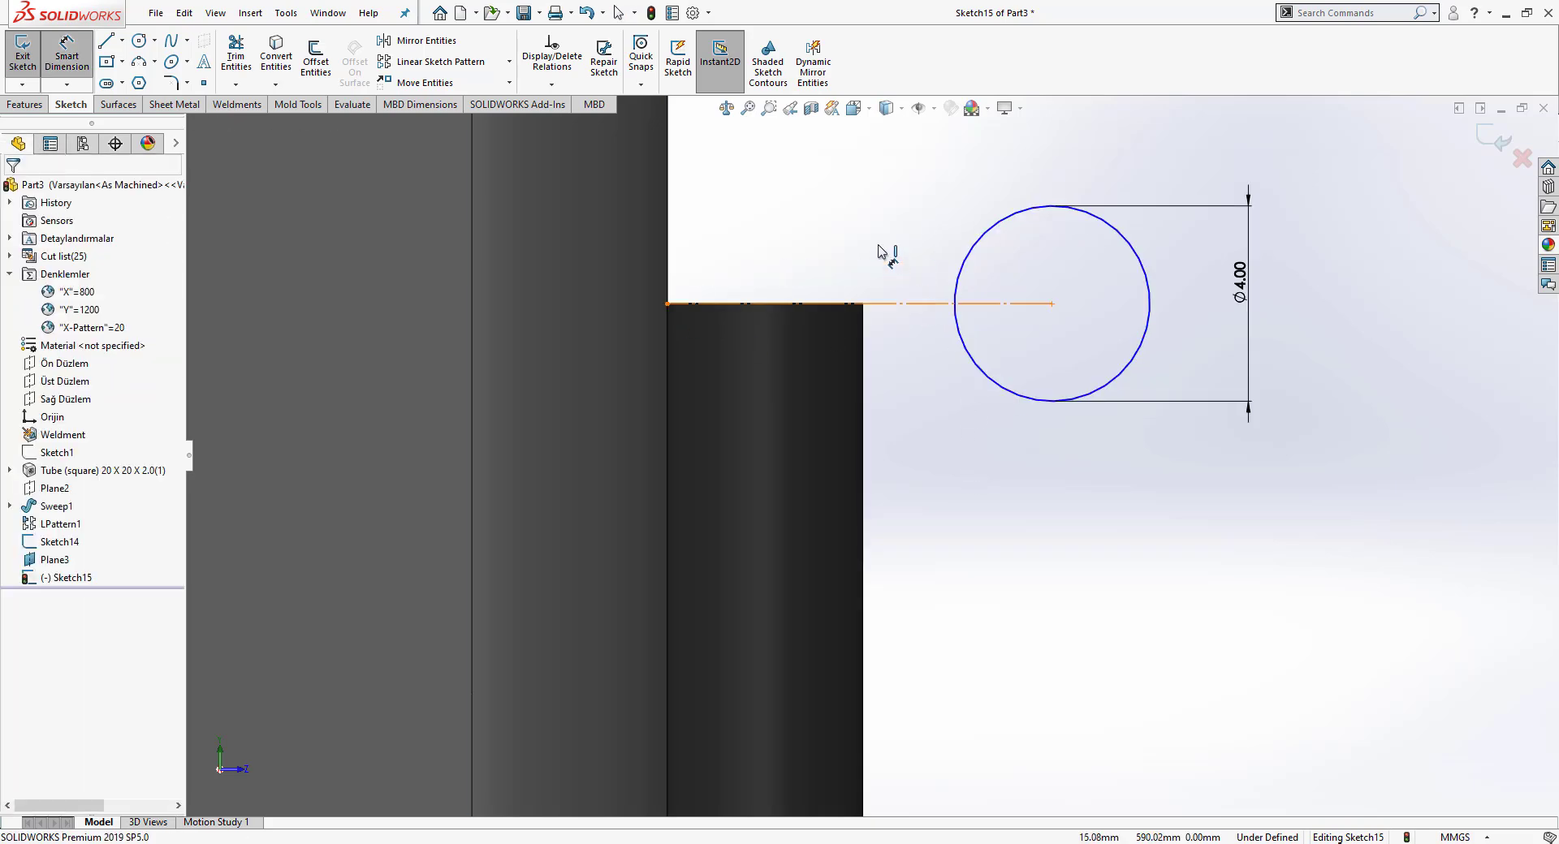
{"action": "left_click", "coordinate": [885, 303]}
{"action": "left_click", "coordinate": [868, 232]}
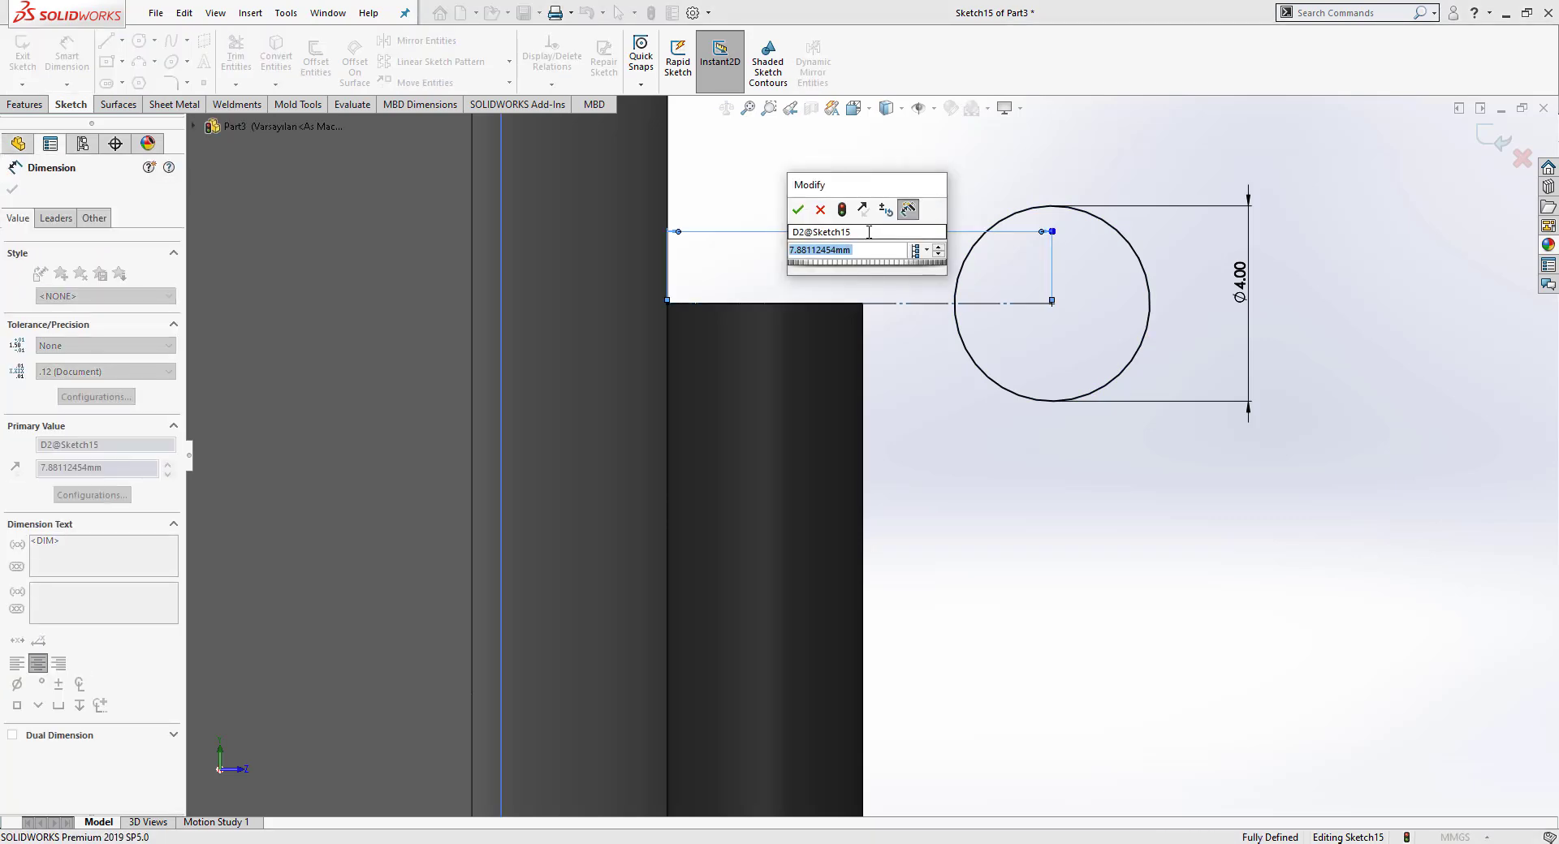
{"action": "type", "text": "6"}
{"action": "key", "text": "Return"}
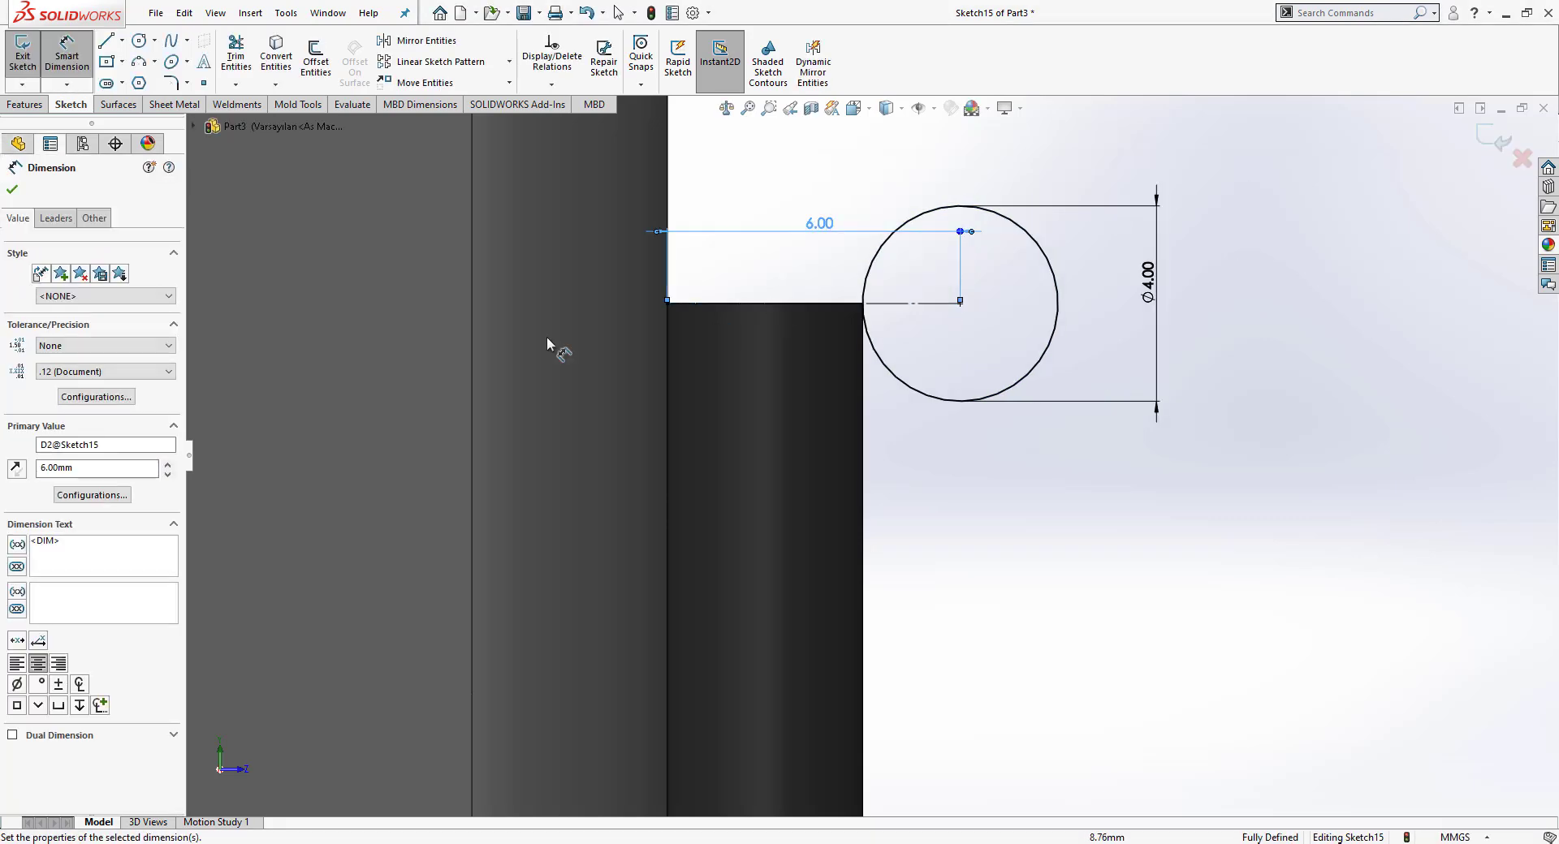
{"action": "left_click", "coordinate": [12, 191]}
{"action": "key", "text": "Escape"}
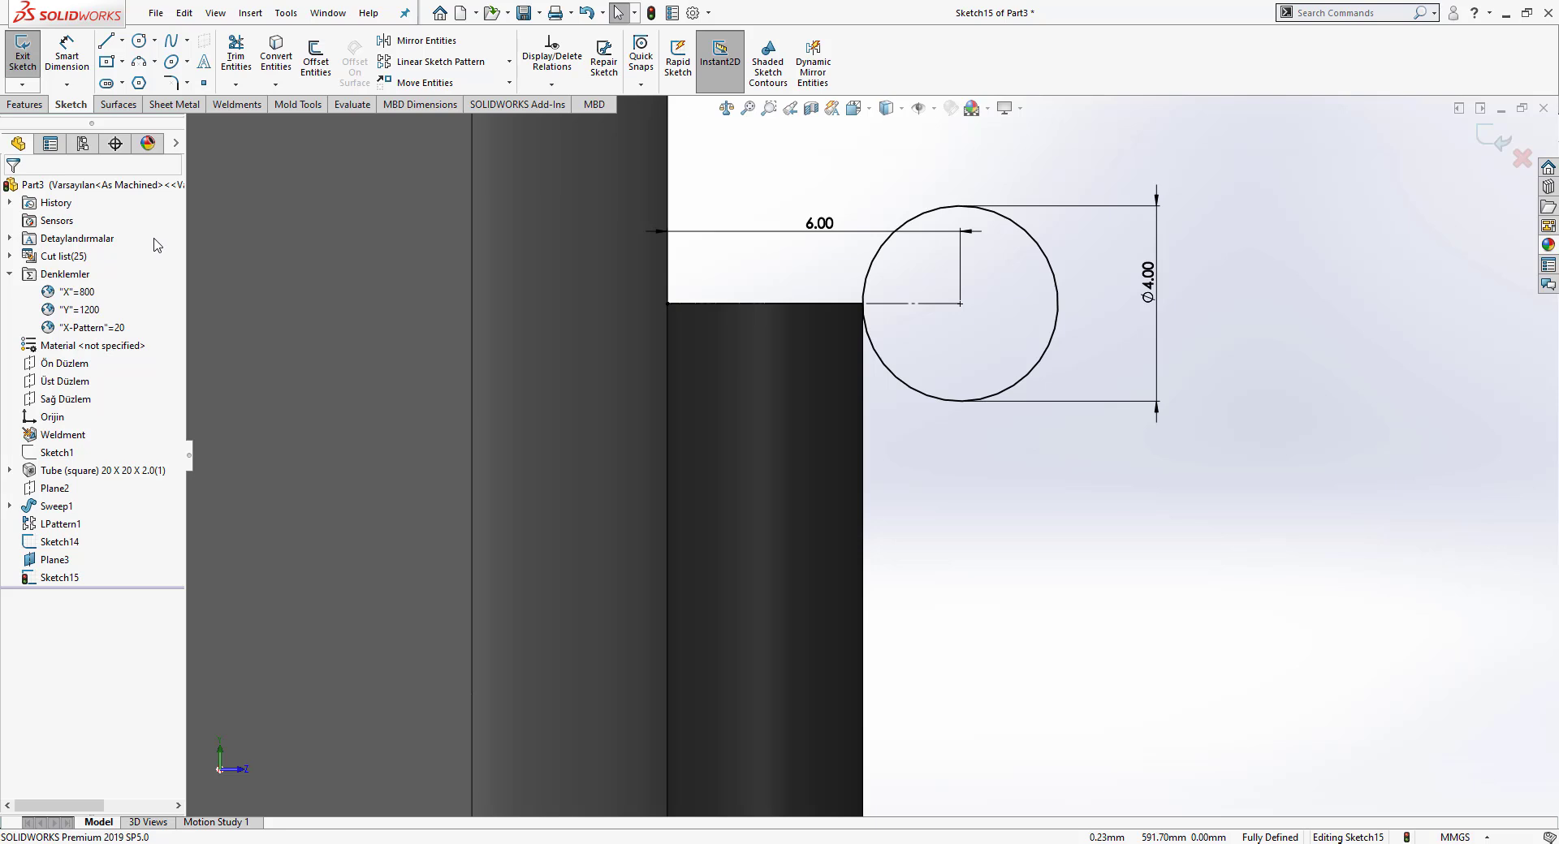
Step: Exit the sketch and sweep the 4 mm circle along the horizontal path line
{"action": "left_click", "coordinate": [26, 104]}
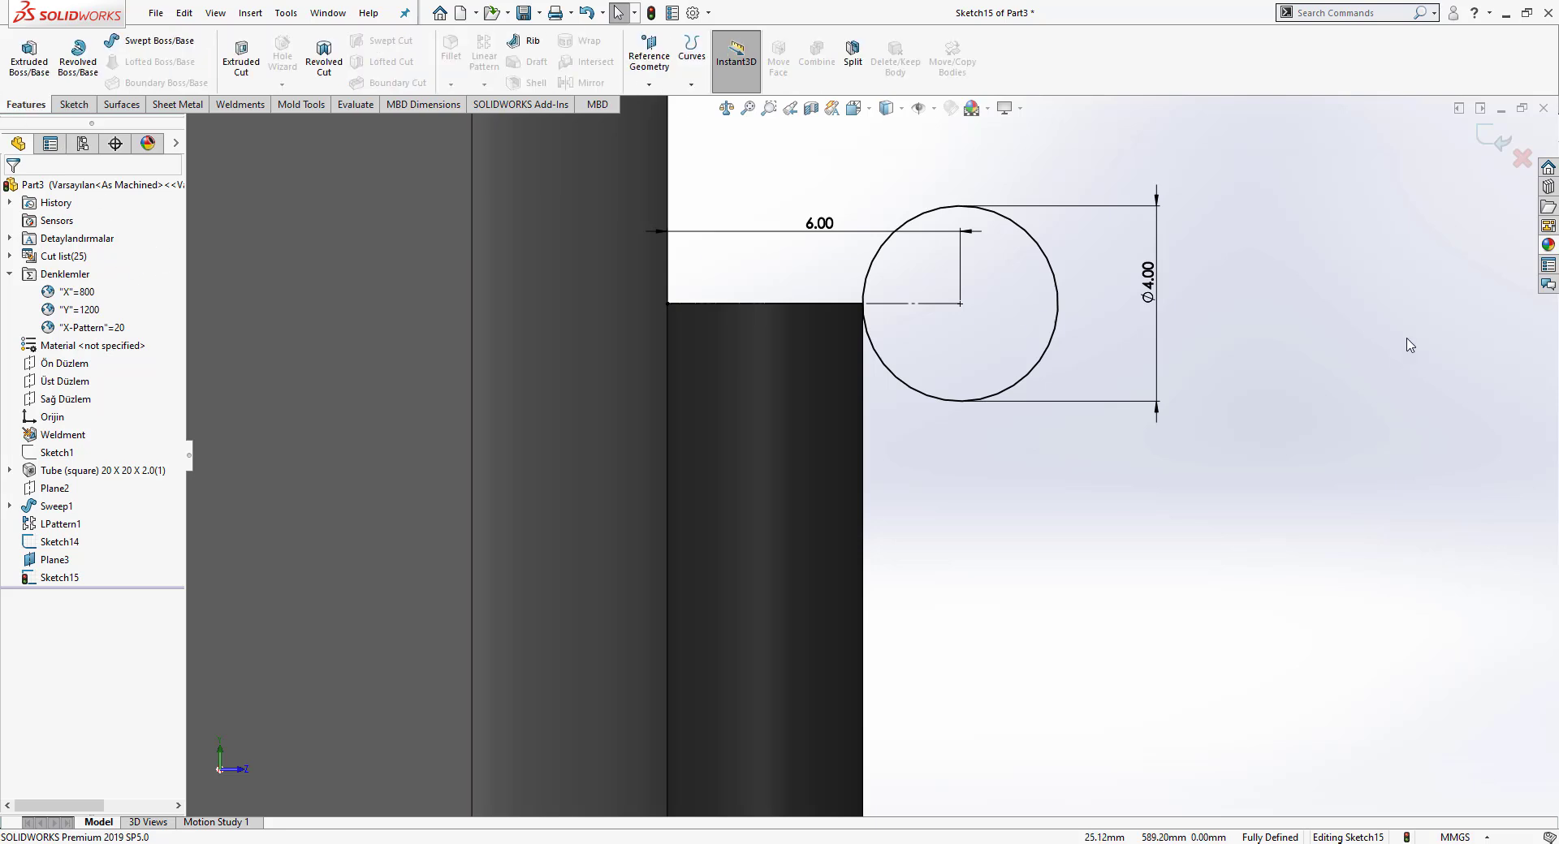
{"action": "left_click", "coordinate": [1488, 146]}
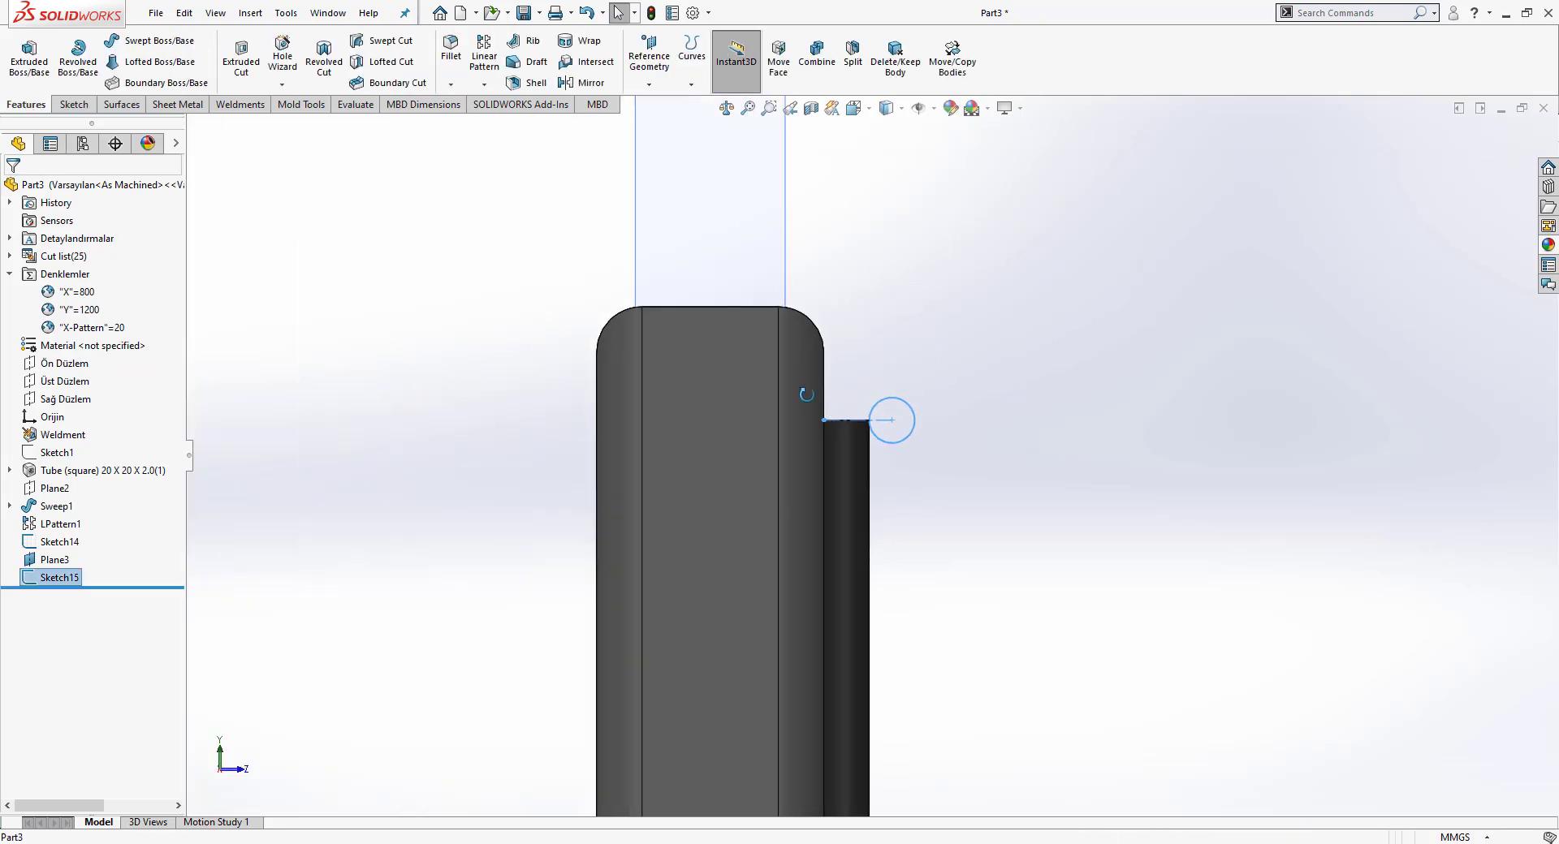
{"action": "left_click", "coordinate": [159, 40]}
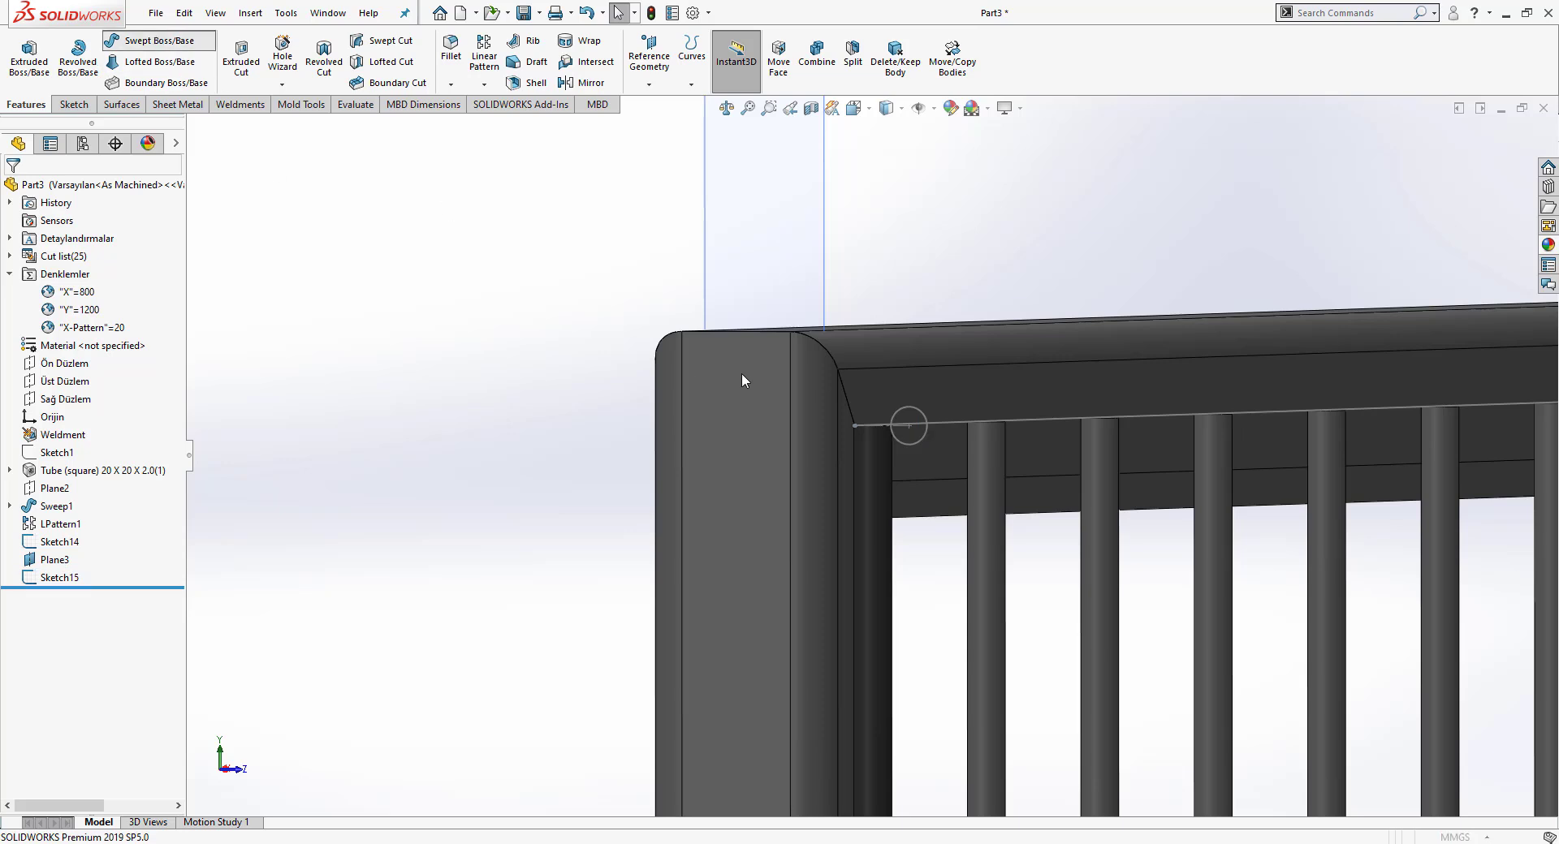
{"action": "left_click", "coordinate": [921, 418]}
{"action": "left_click", "coordinate": [952, 423]}
{"action": "key", "text": "Return"}
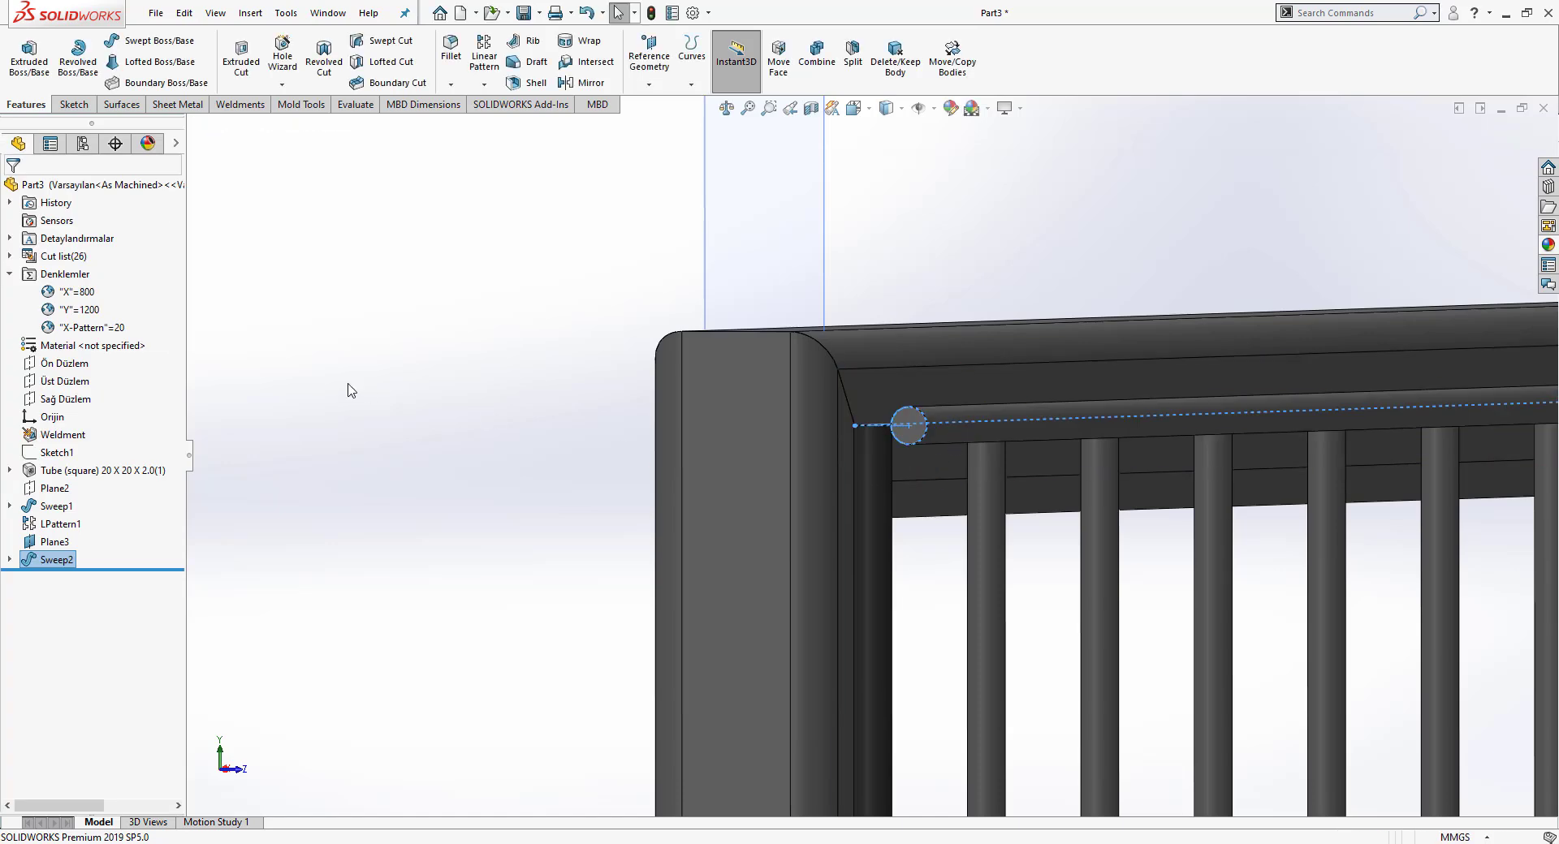
Step: Apply a black colour appearance to the new horizontal wire sweep
{"action": "key", "text": "f"}
{"action": "left_click", "coordinate": [61, 559]}
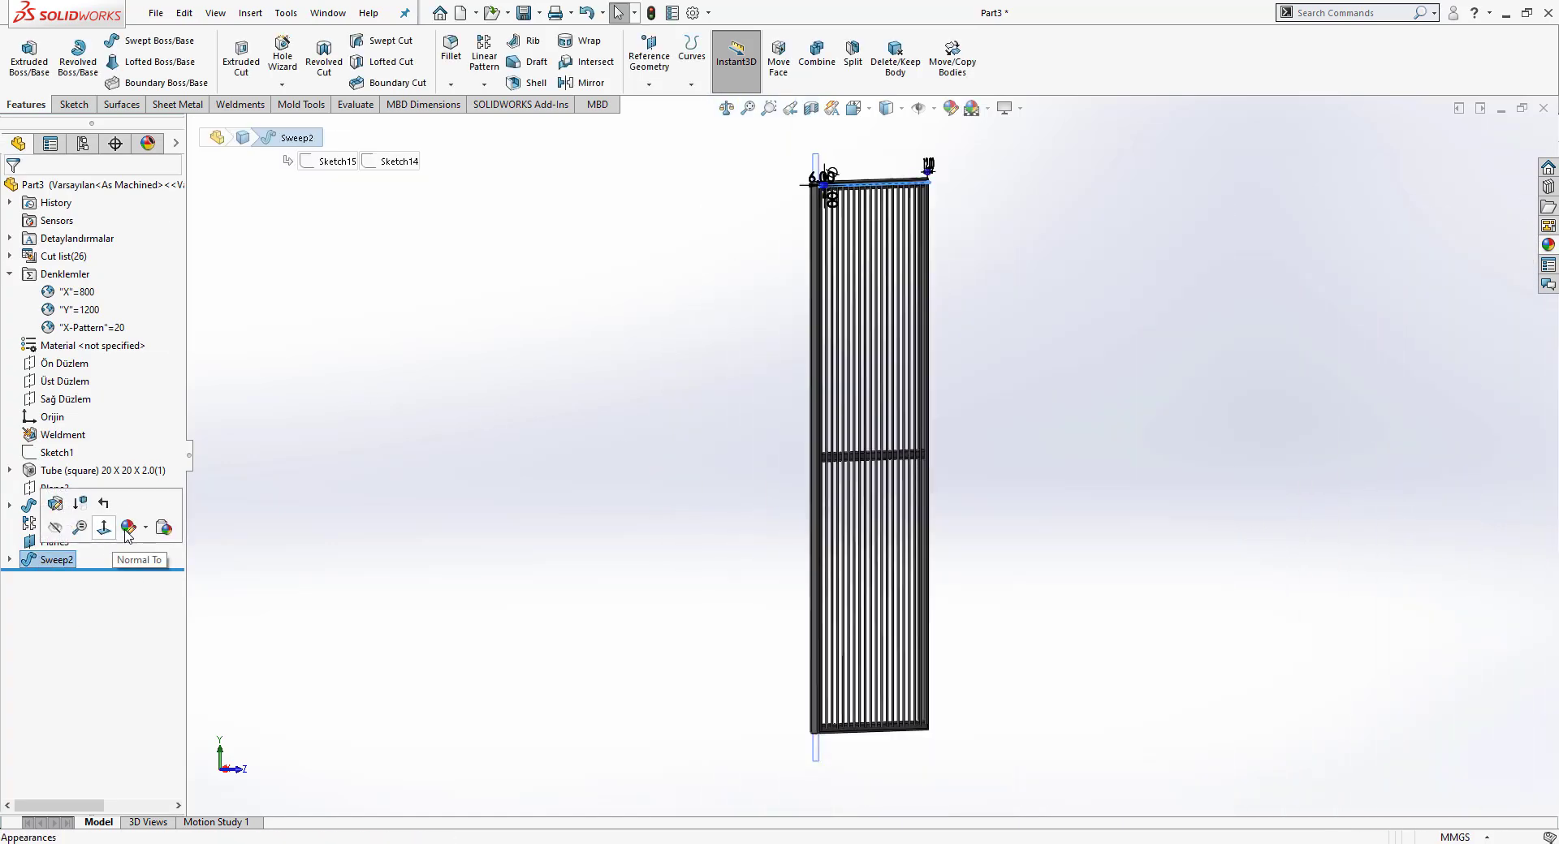
{"action": "left_click", "coordinate": [128, 527]}
{"action": "left_click", "coordinate": [257, 586]}
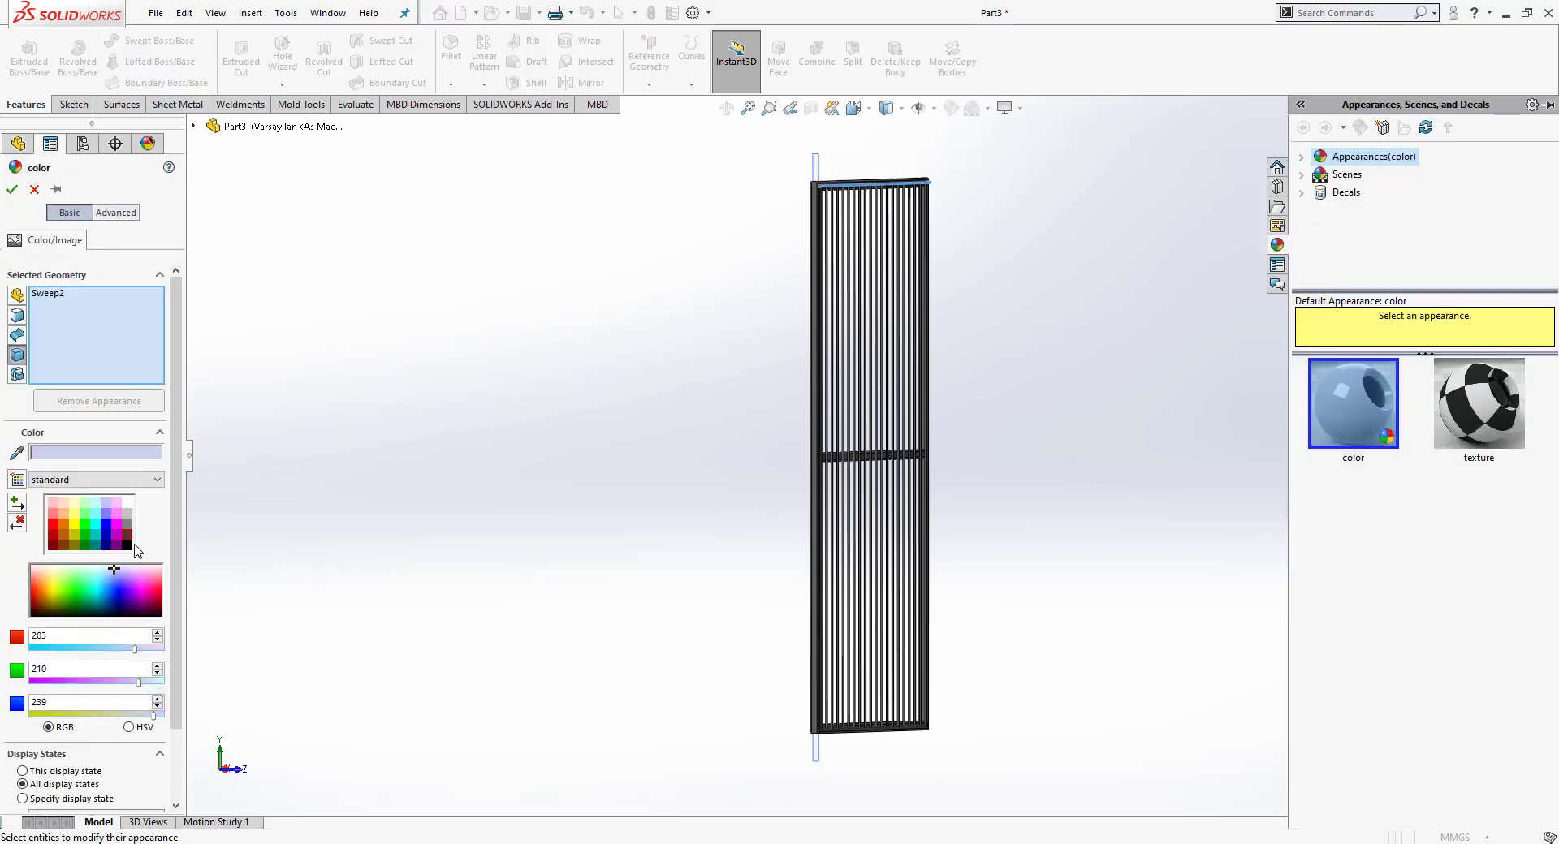
{"action": "left_click", "coordinate": [128, 534]}
{"action": "left_click", "coordinate": [11, 192]}
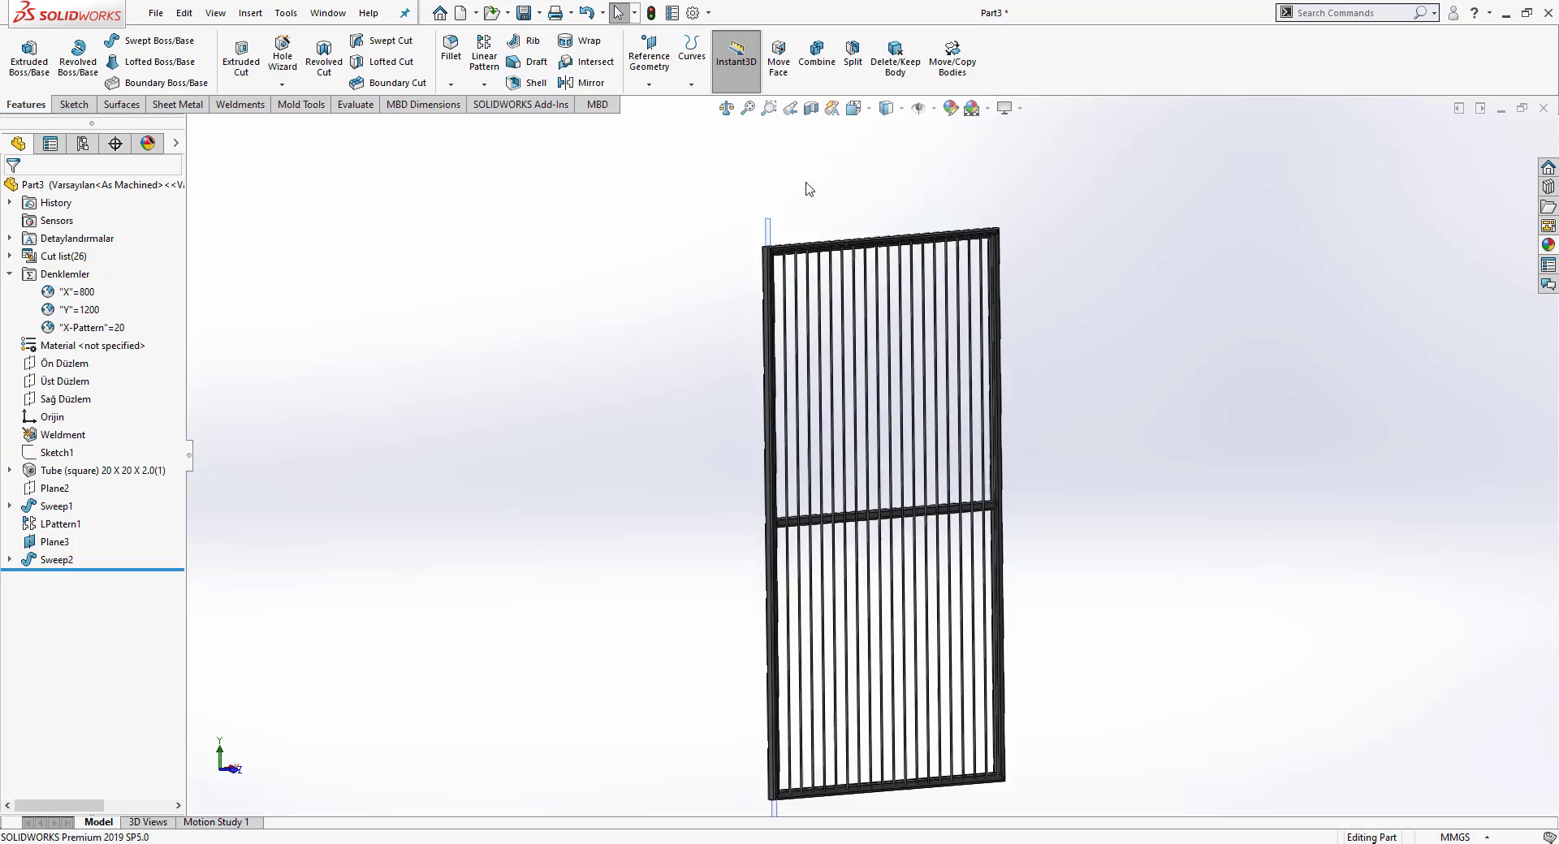
Step: Set up a linear pattern of the horizontal wire sweep along the frame's vertical tube edge
{"action": "scroll", "coordinate": [808, 185], "scroll_direction": "down", "scroll_amount": 10}
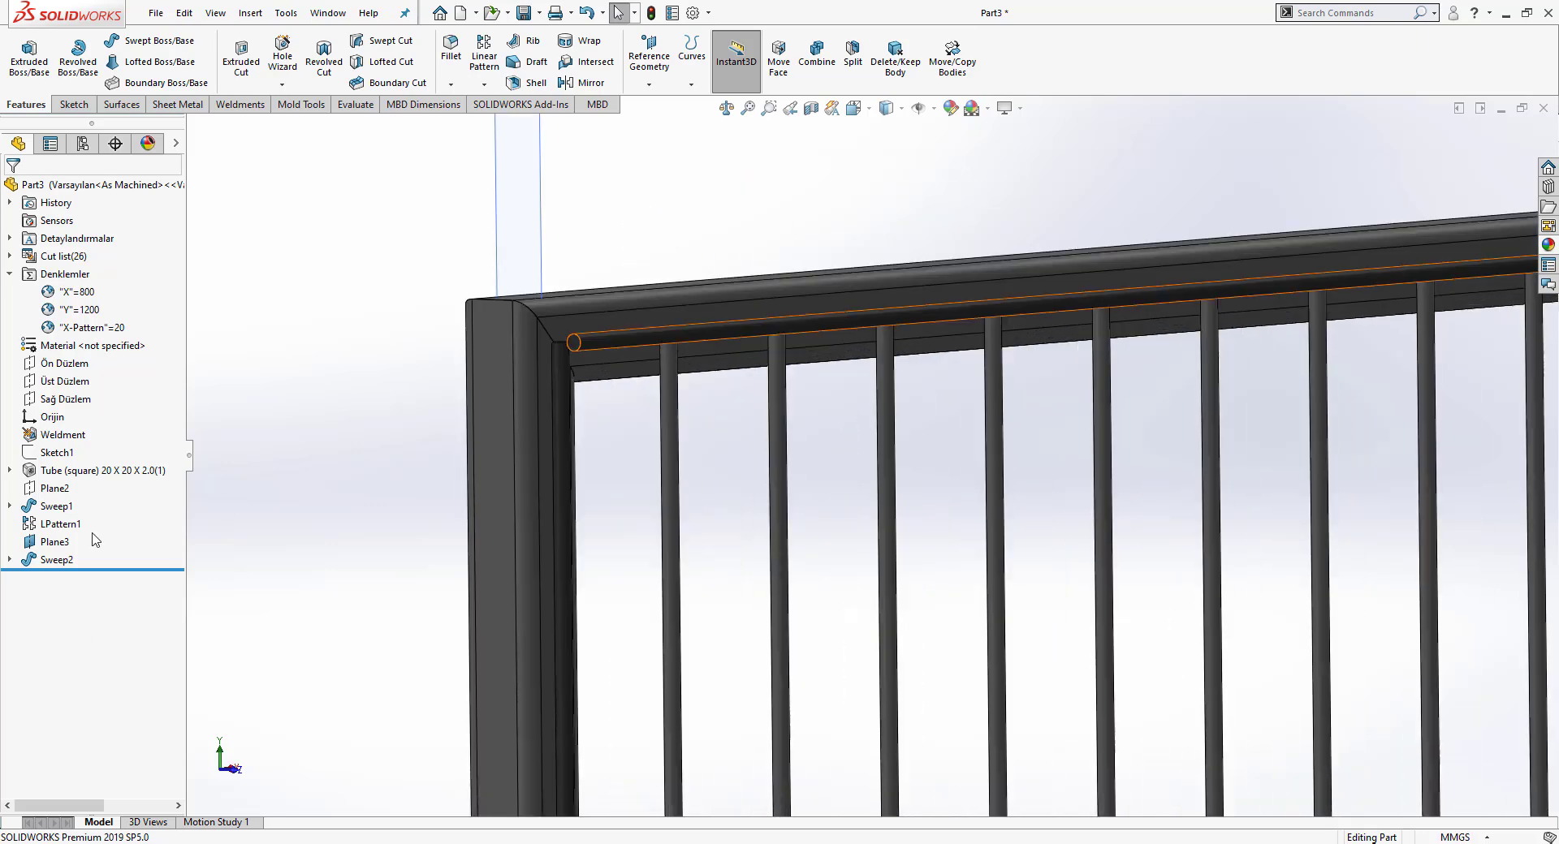
{"action": "left_click", "coordinate": [57, 275]}
{"action": "left_click", "coordinate": [349, 344]}
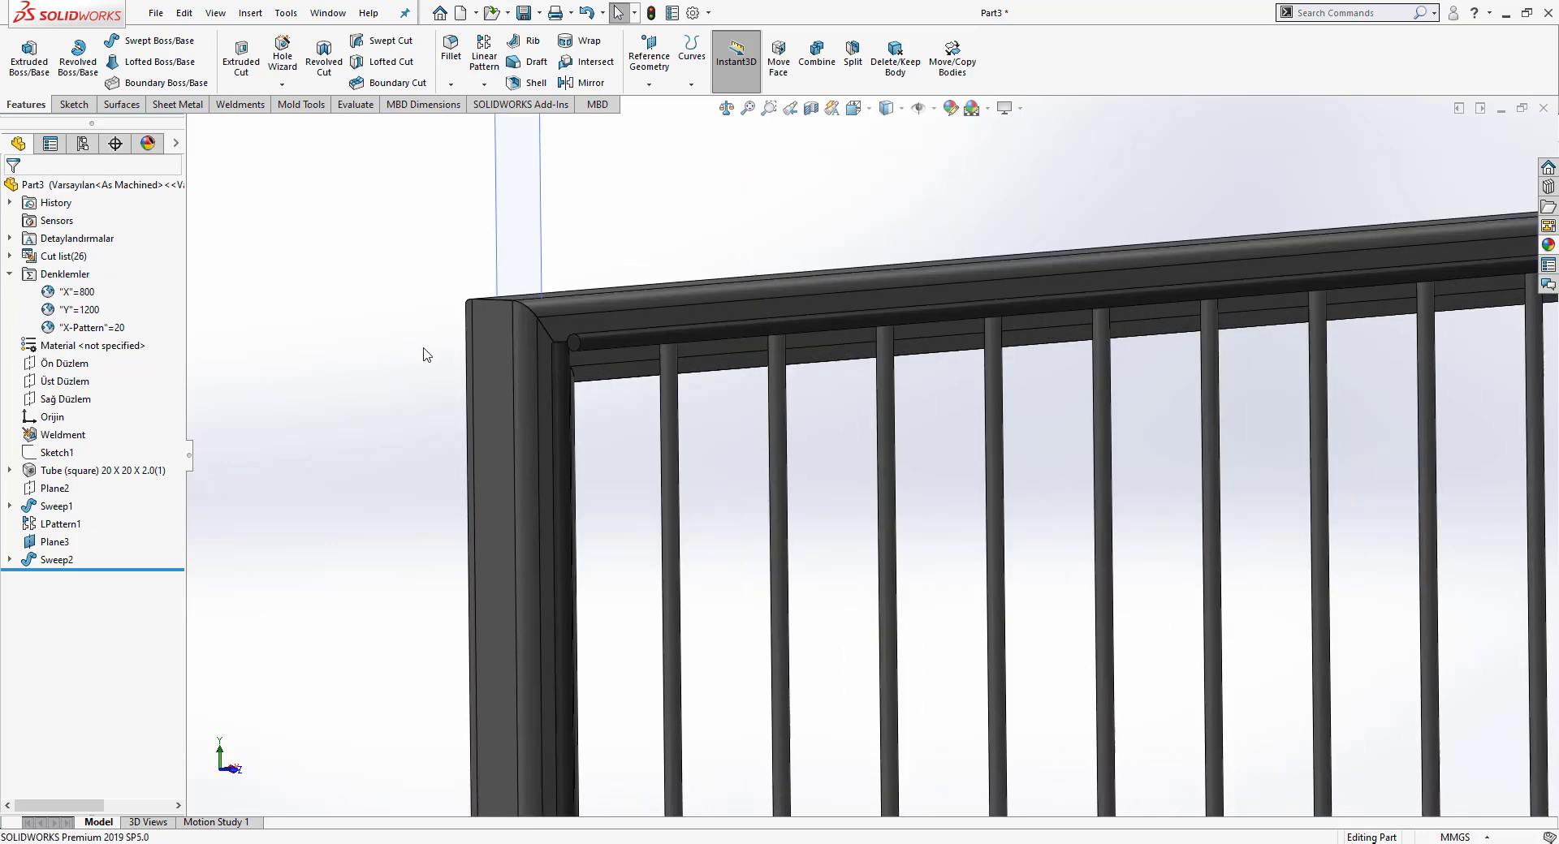
{"action": "middle_click_drag", "start_coordinate": [422, 347], "coordinate": [440, 381]}
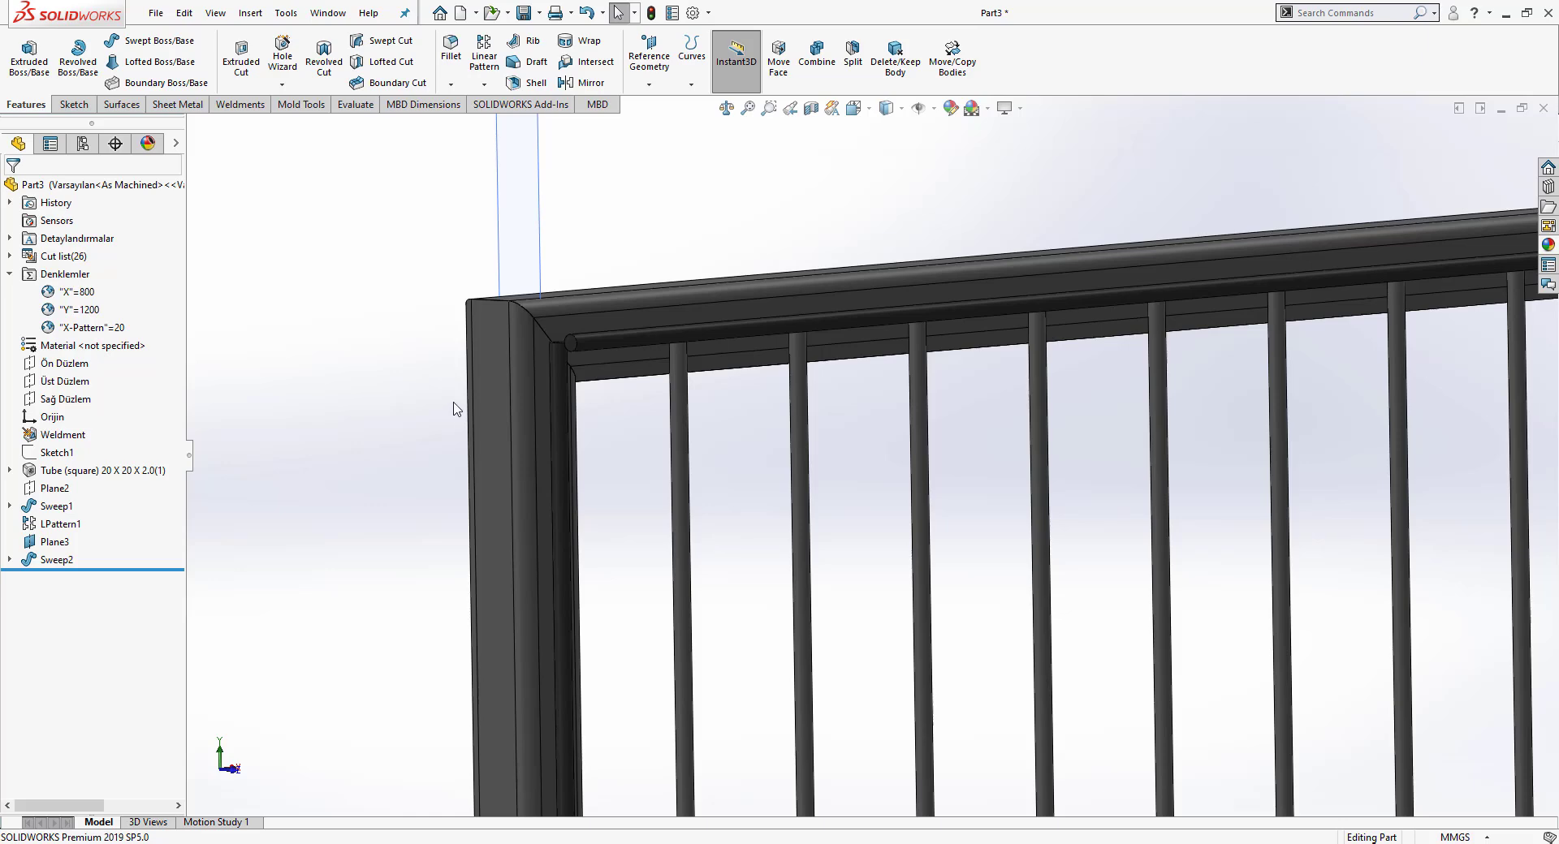
{"action": "left_click", "coordinate": [484, 57]}
{"action": "scroll", "coordinate": [589, 361], "scroll_direction": "down", "scroll_amount": 4}
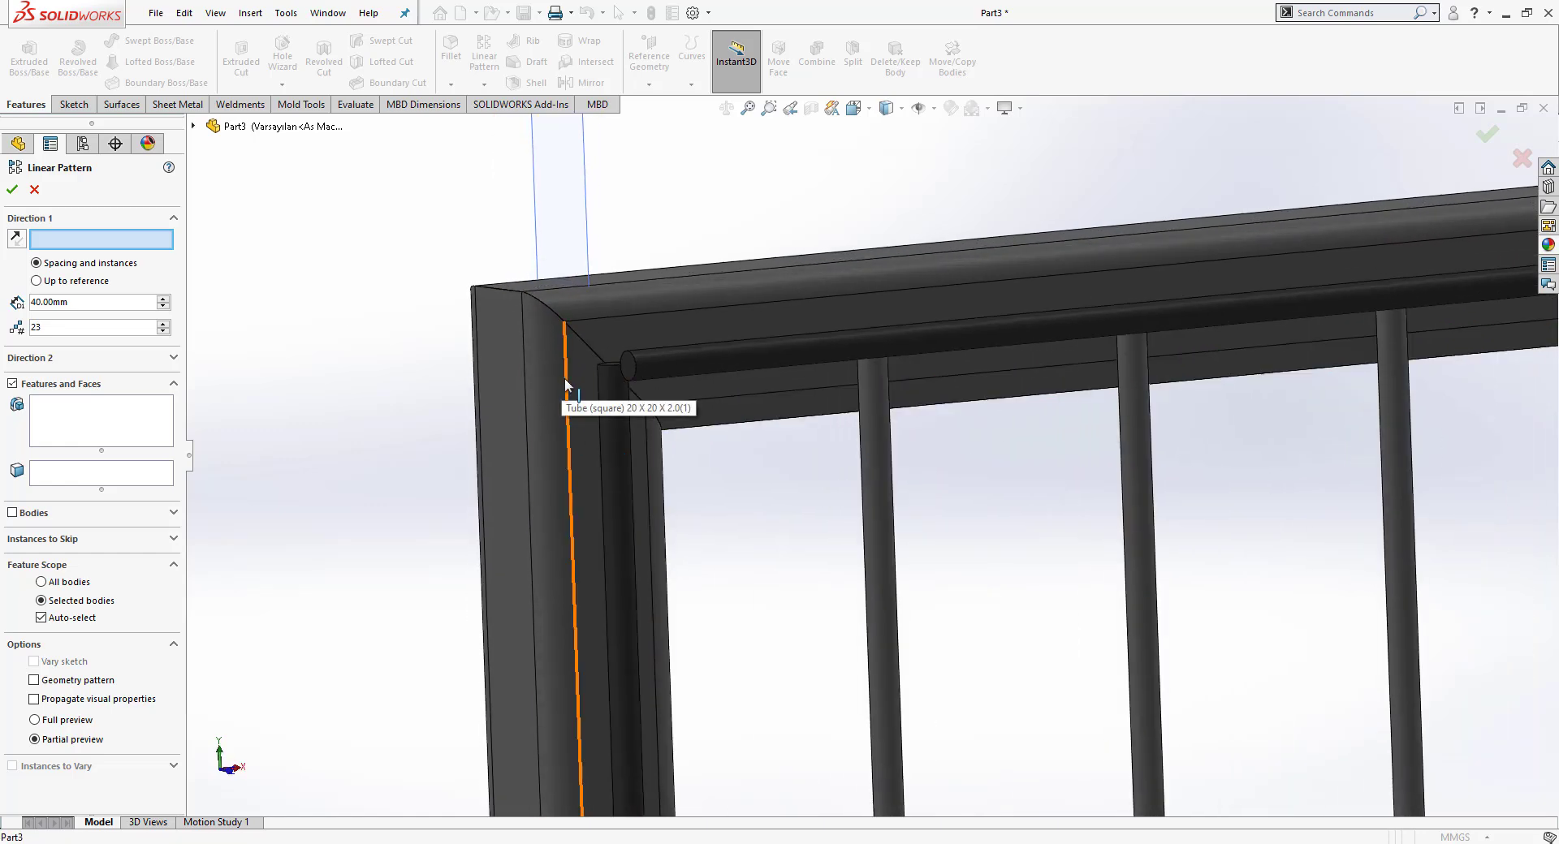
{"action": "left_click", "coordinate": [565, 384]}
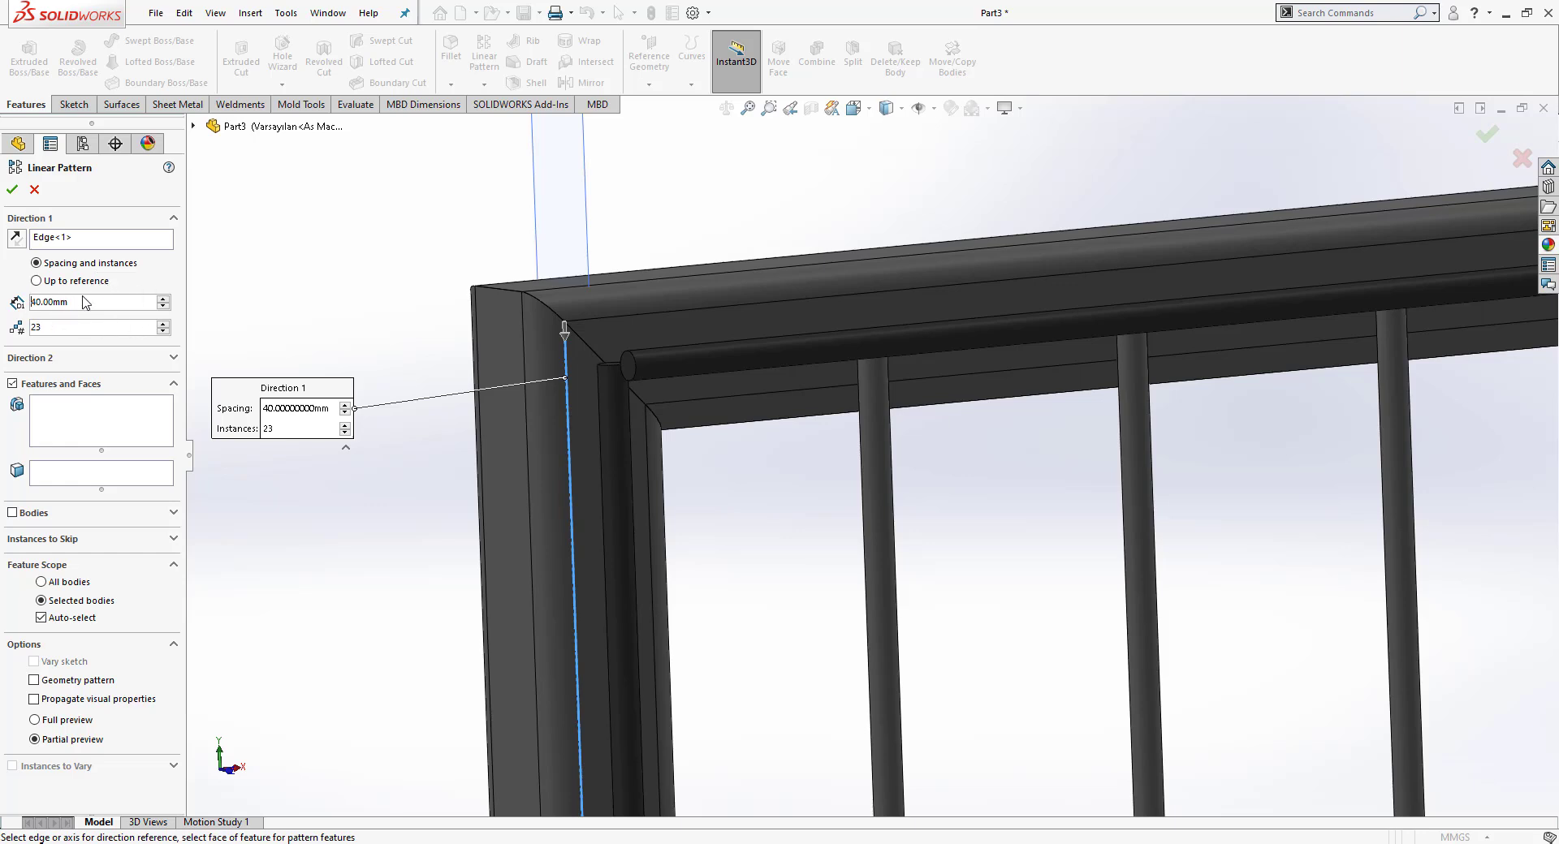
{"action": "left_click", "coordinate": [89, 419]}
{"action": "left_click", "coordinate": [671, 372]}
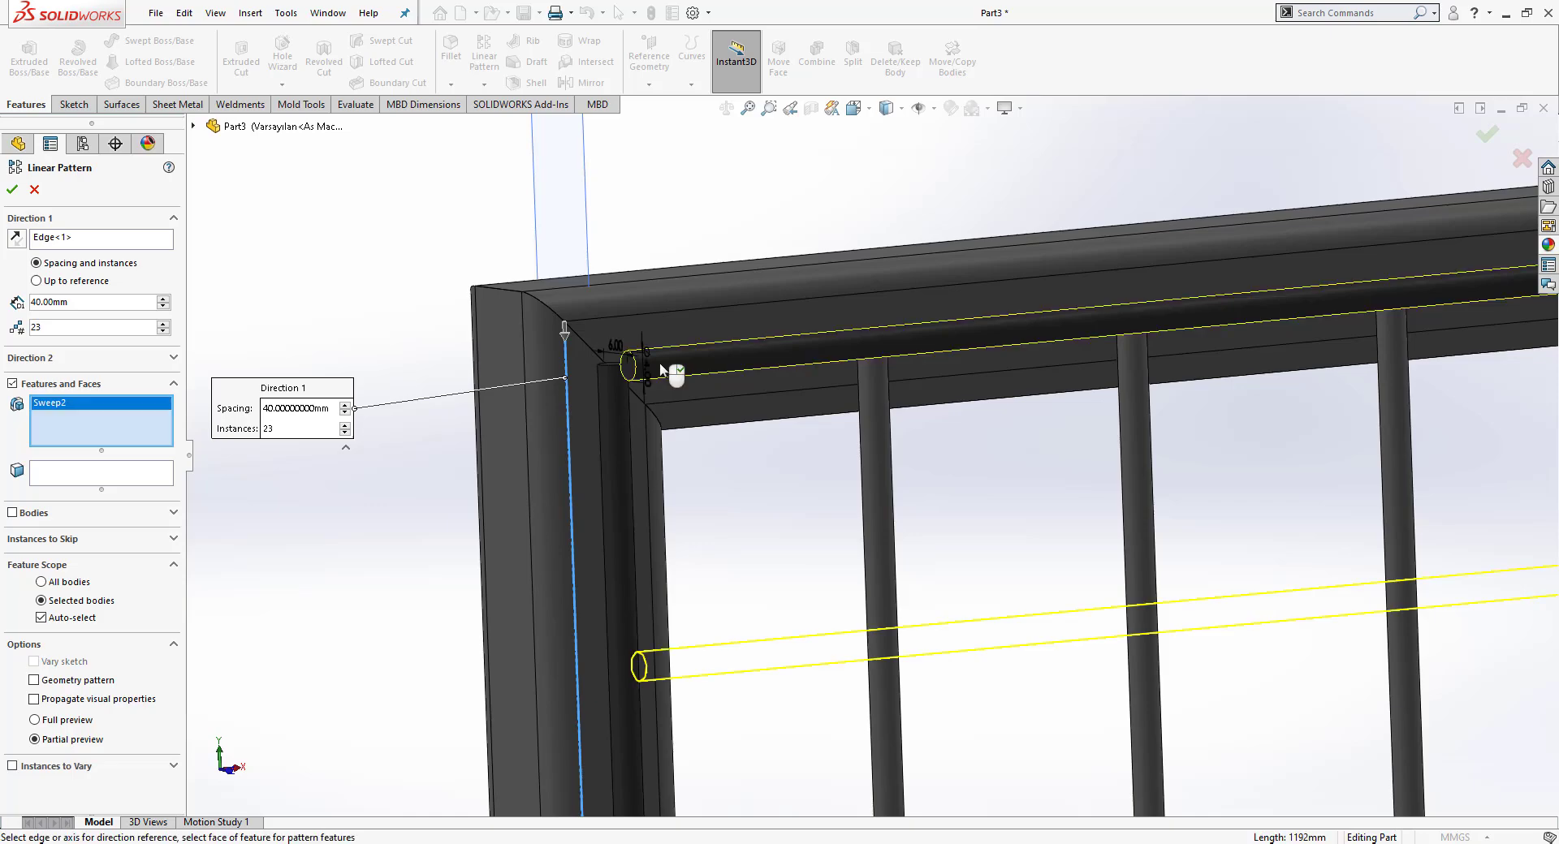
Step: Link the pattern's instance count to a new global variable named Y-Pattern and create the pattern
{"action": "scroll", "coordinate": [869, 454], "scroll_direction": "down", "scroll_amount": 3}
{"action": "scroll", "coordinate": [848, 704], "scroll_direction": "down", "scroll_amount": 5}
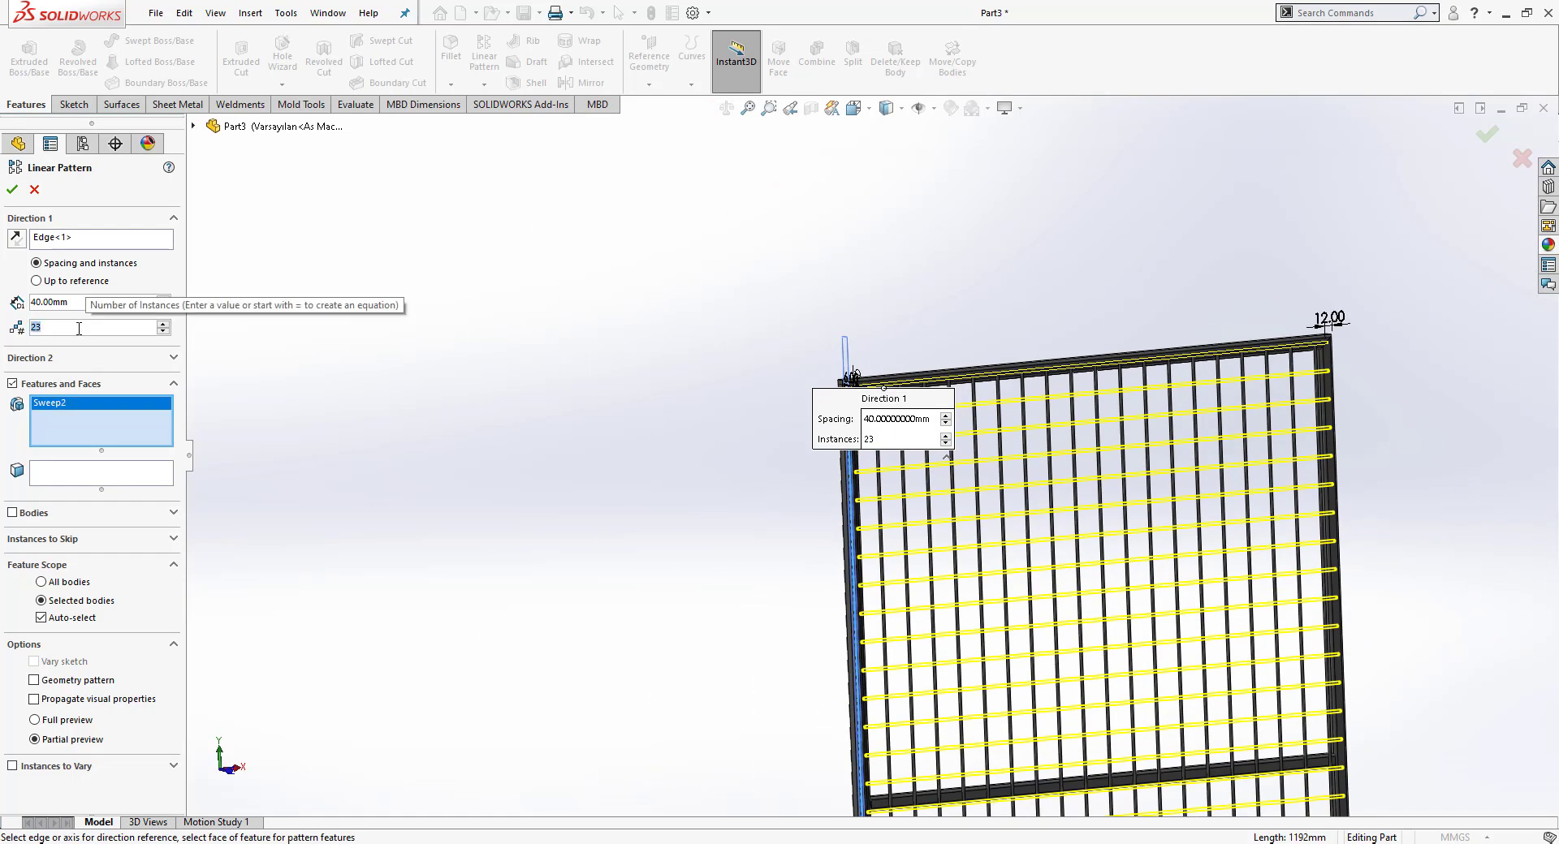
{"action": "type", "text": "="}
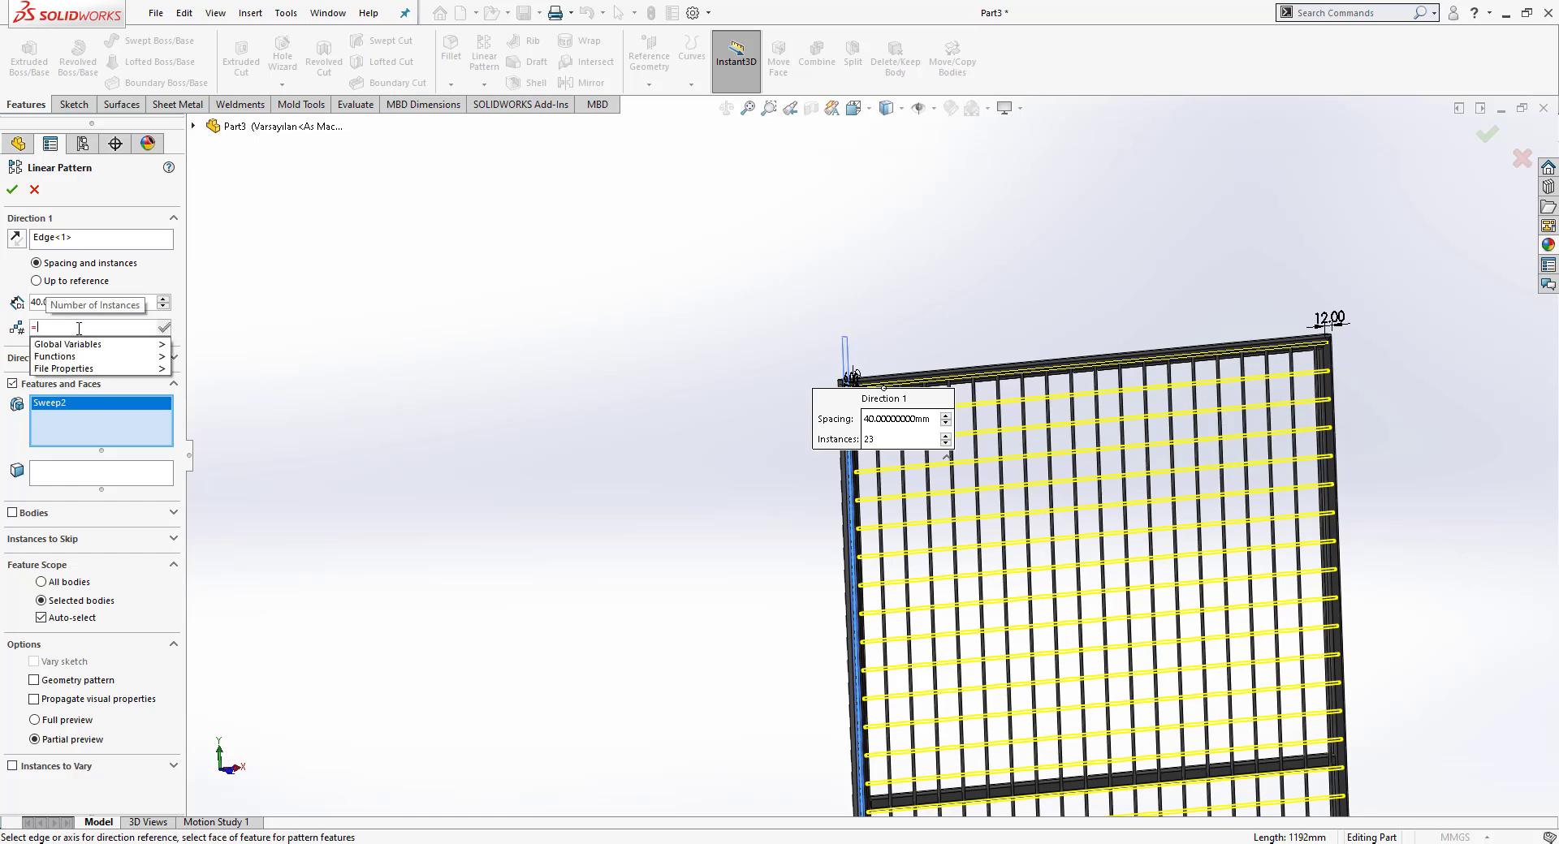
{"action": "type", "text": "Y-Pattern"}
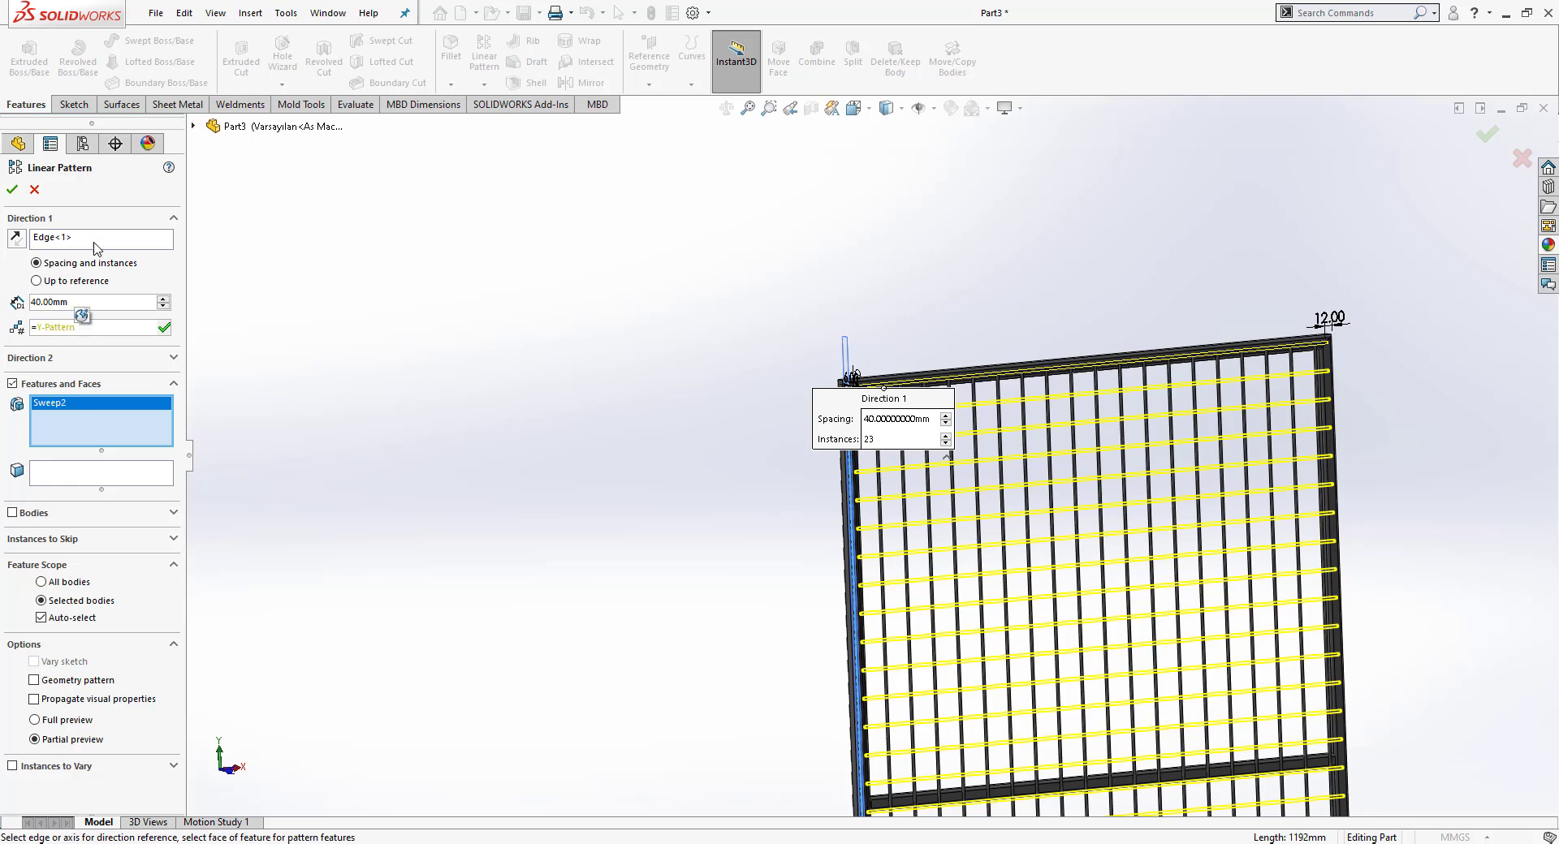
{"action": "key", "text": "Return"}
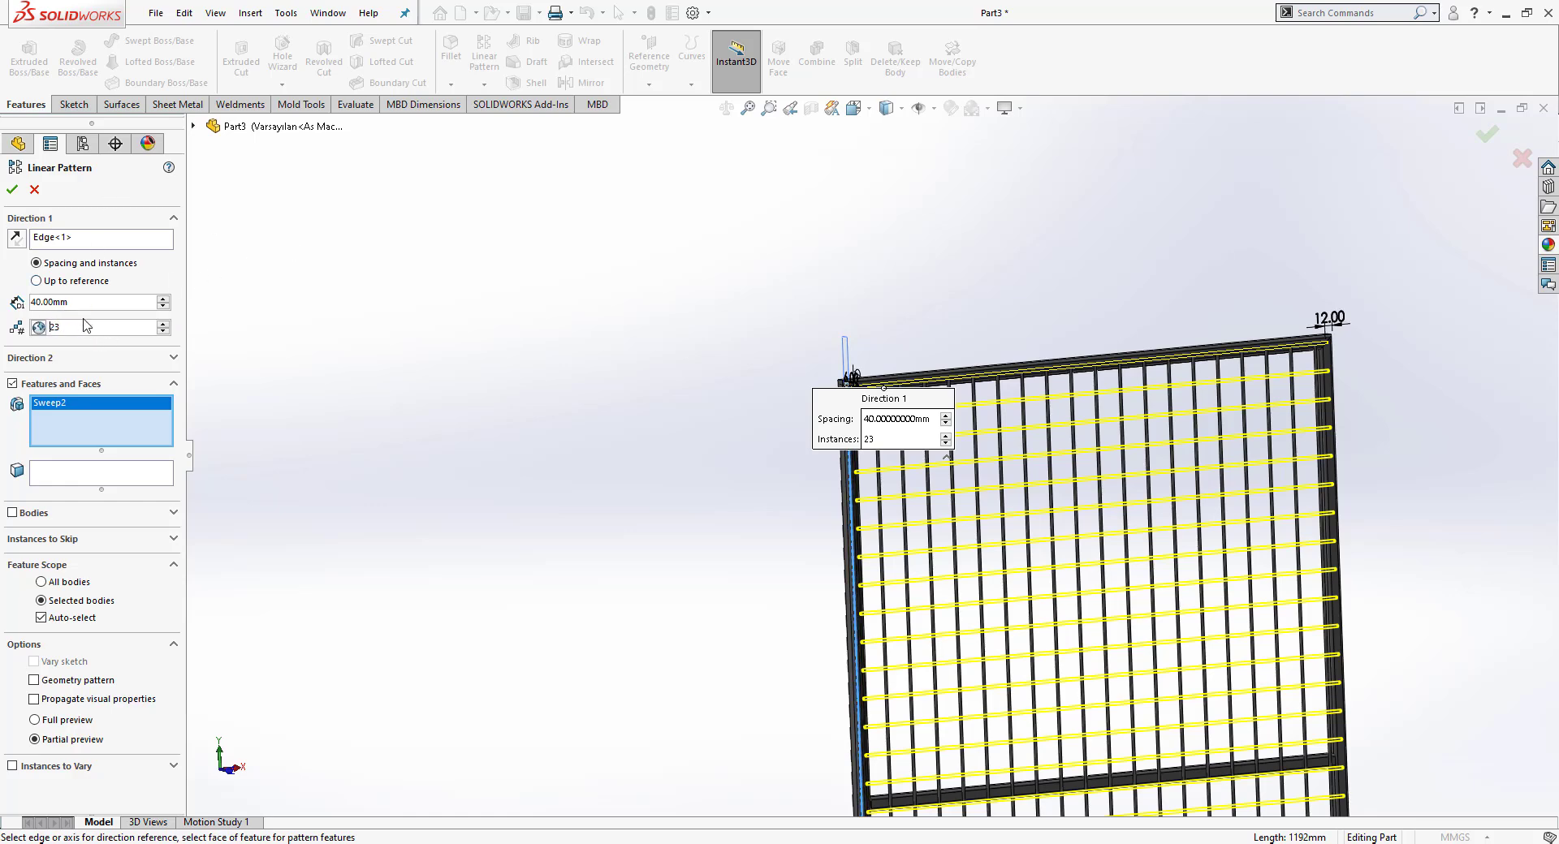
{"action": "left_click", "coordinate": [12, 191]}
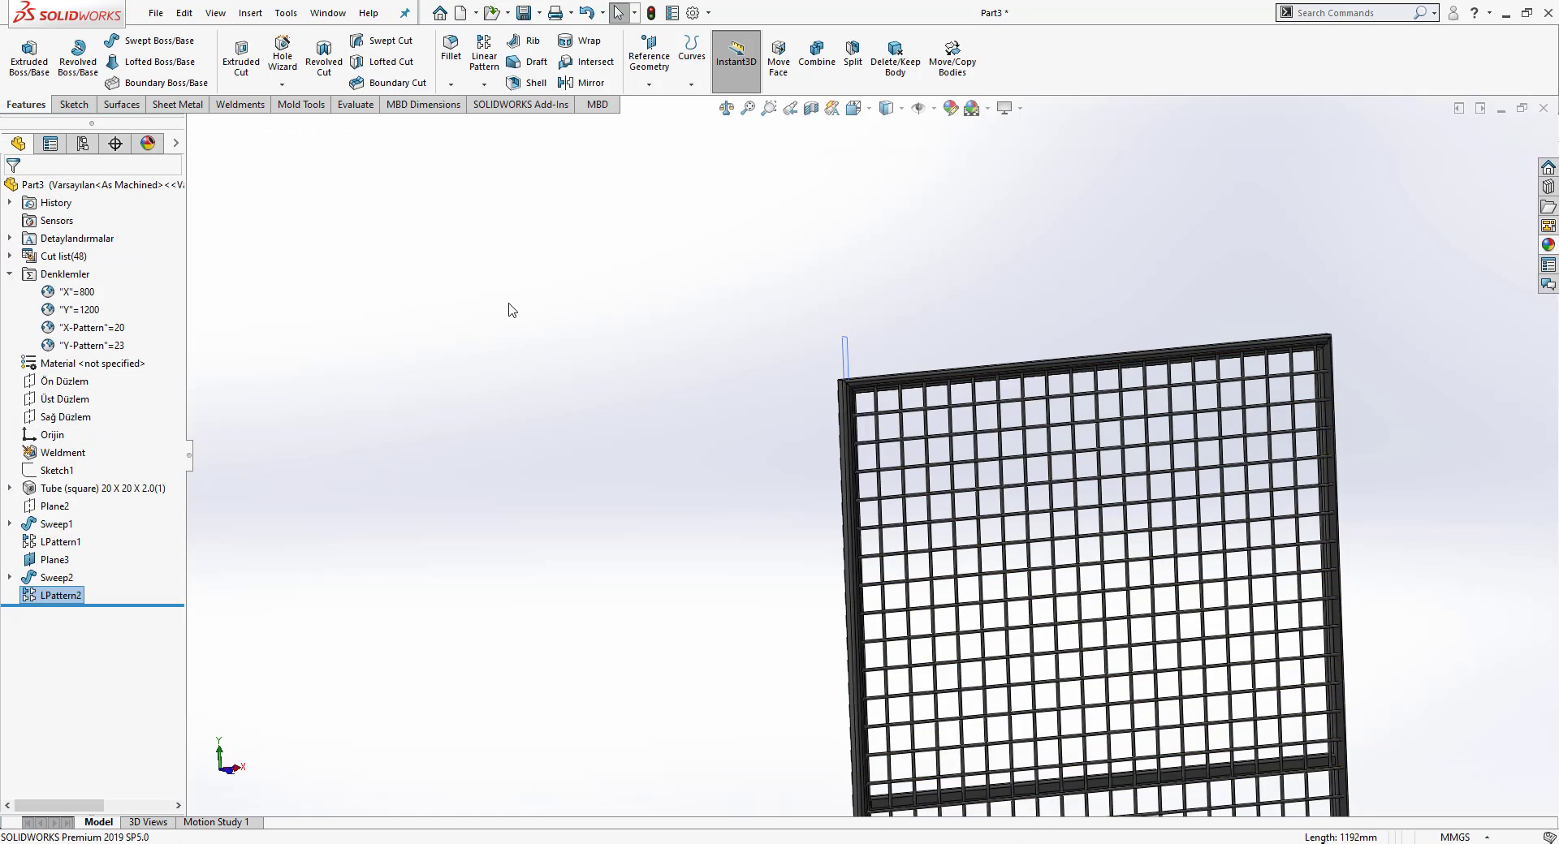
Step: Set the Y-Pattern global variable to int ( ( "Y" - 20 ) / 40 ) + 1 by adapting a copy of the X-Pattern formula
{"action": "key", "text": "f"}
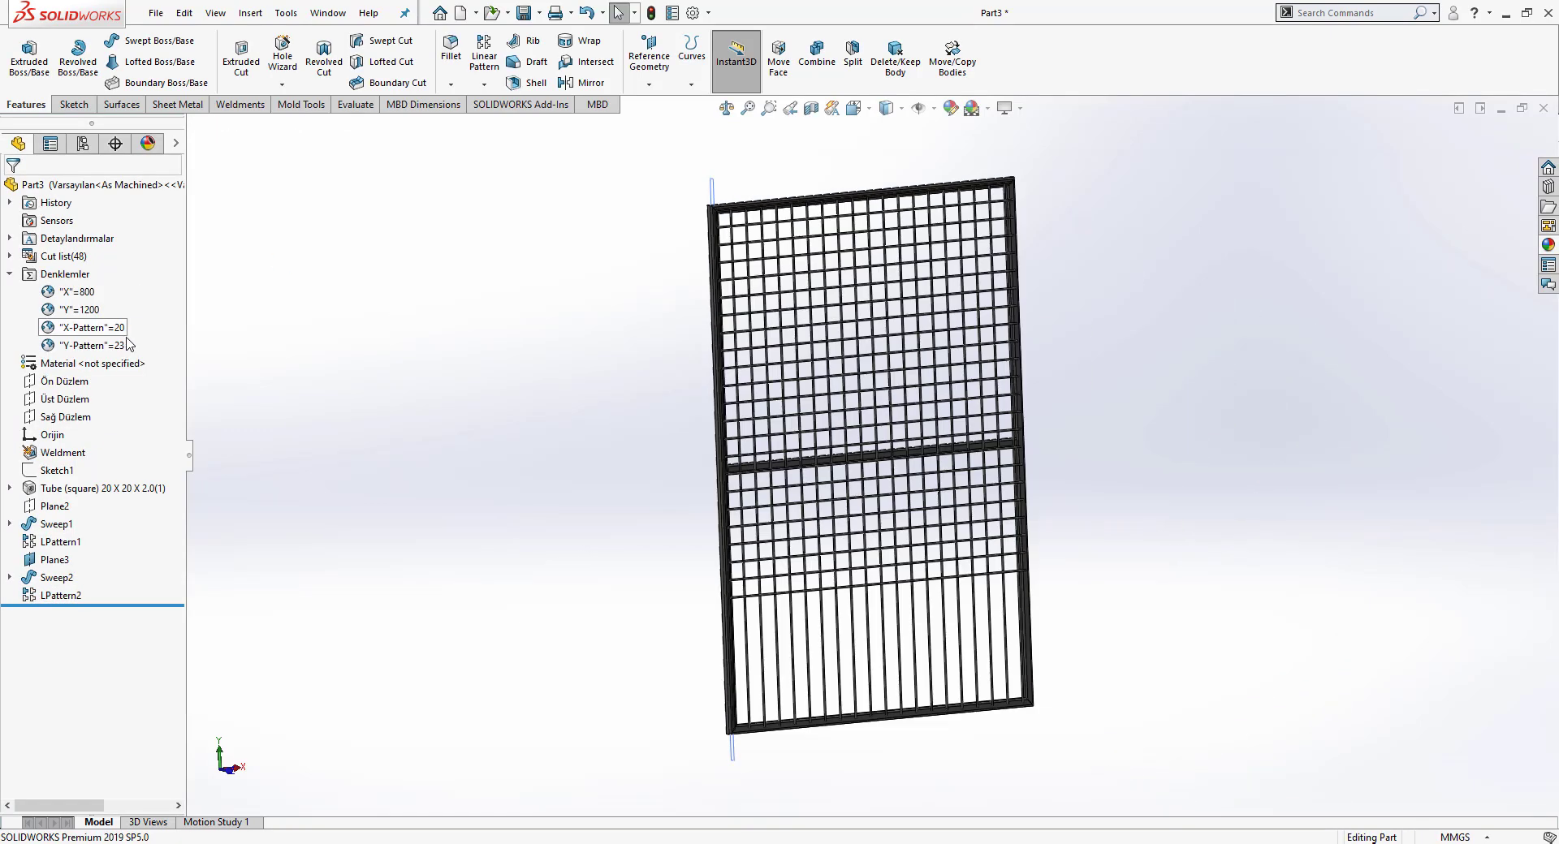
{"action": "right_click", "coordinate": [75, 276]}
{"action": "left_click", "coordinate": [114, 290]}
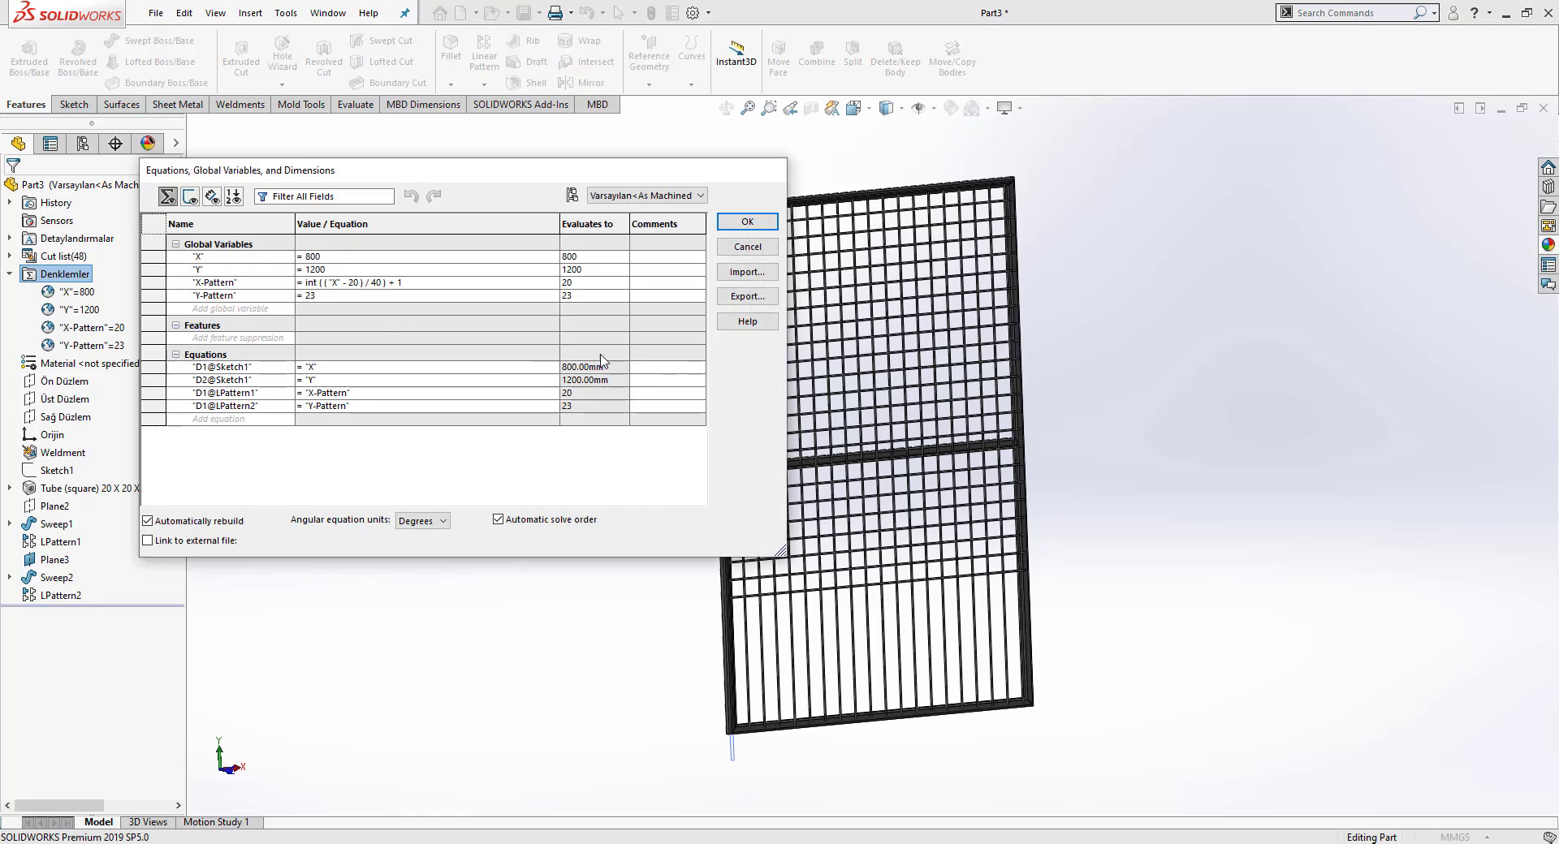
{"action": "left_click", "coordinate": [424, 284]}
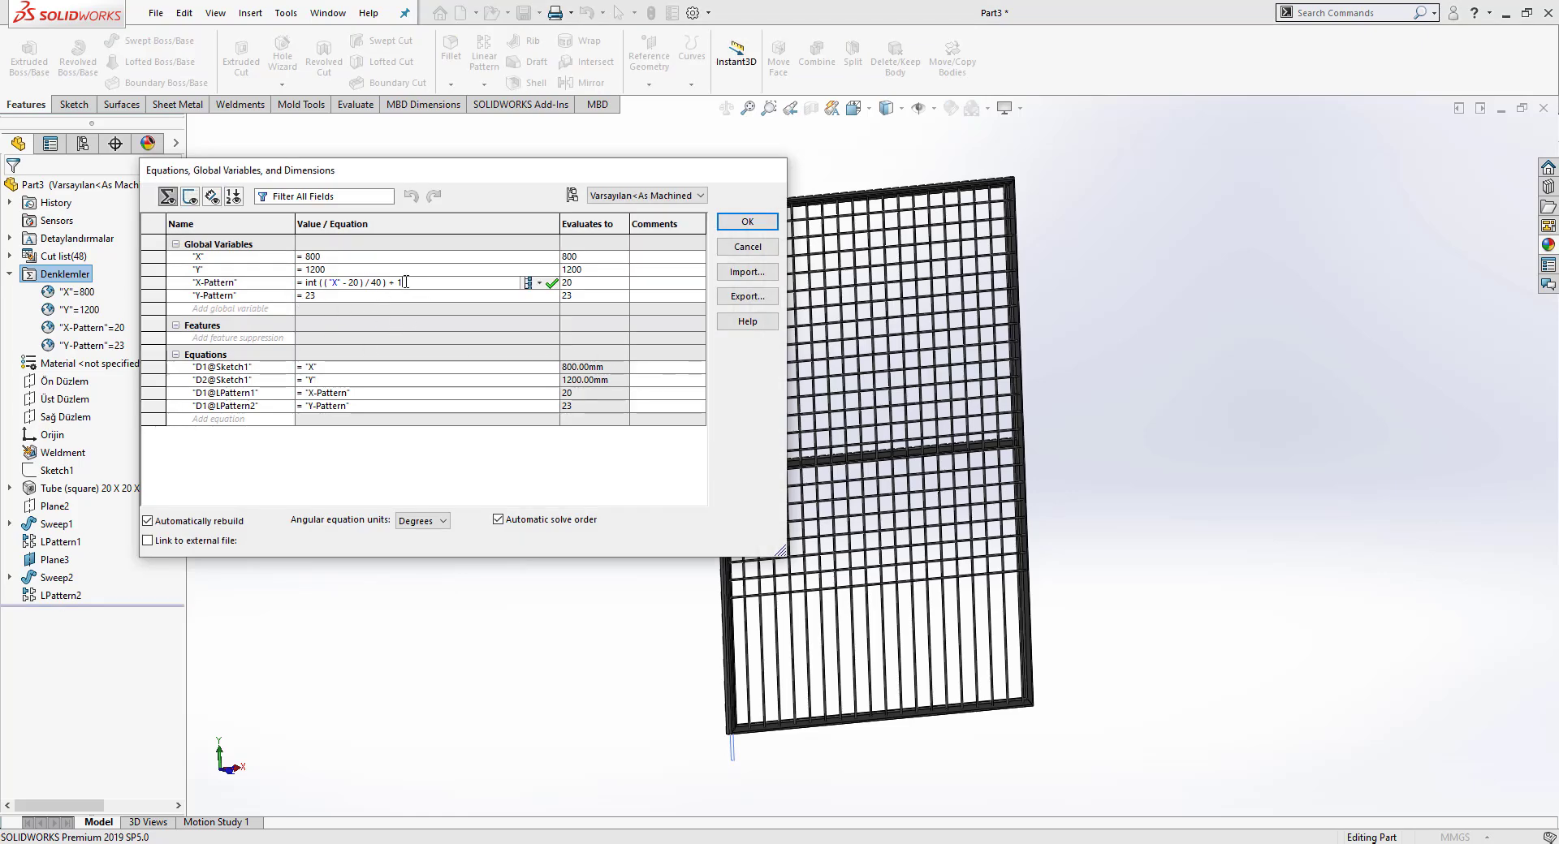
{"action": "left_click", "coordinate": [400, 282]}
{"action": "left_click_drag", "start_coordinate": [400, 282], "coordinate": [306, 280]}
{"action": "key", "text": "ctrl+c"}
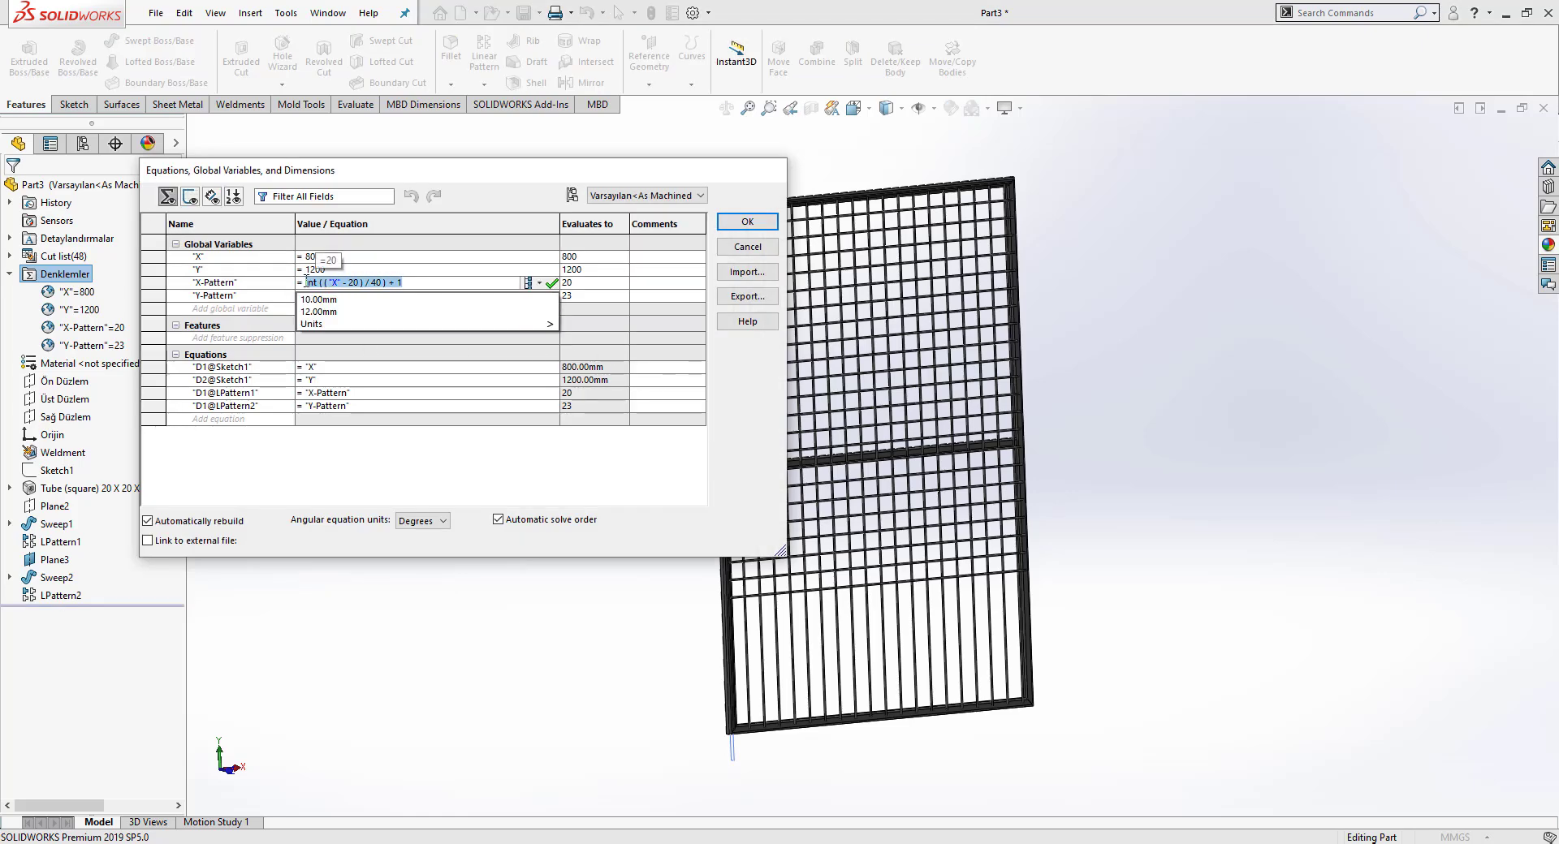
{"action": "left_click", "coordinate": [336, 295]}
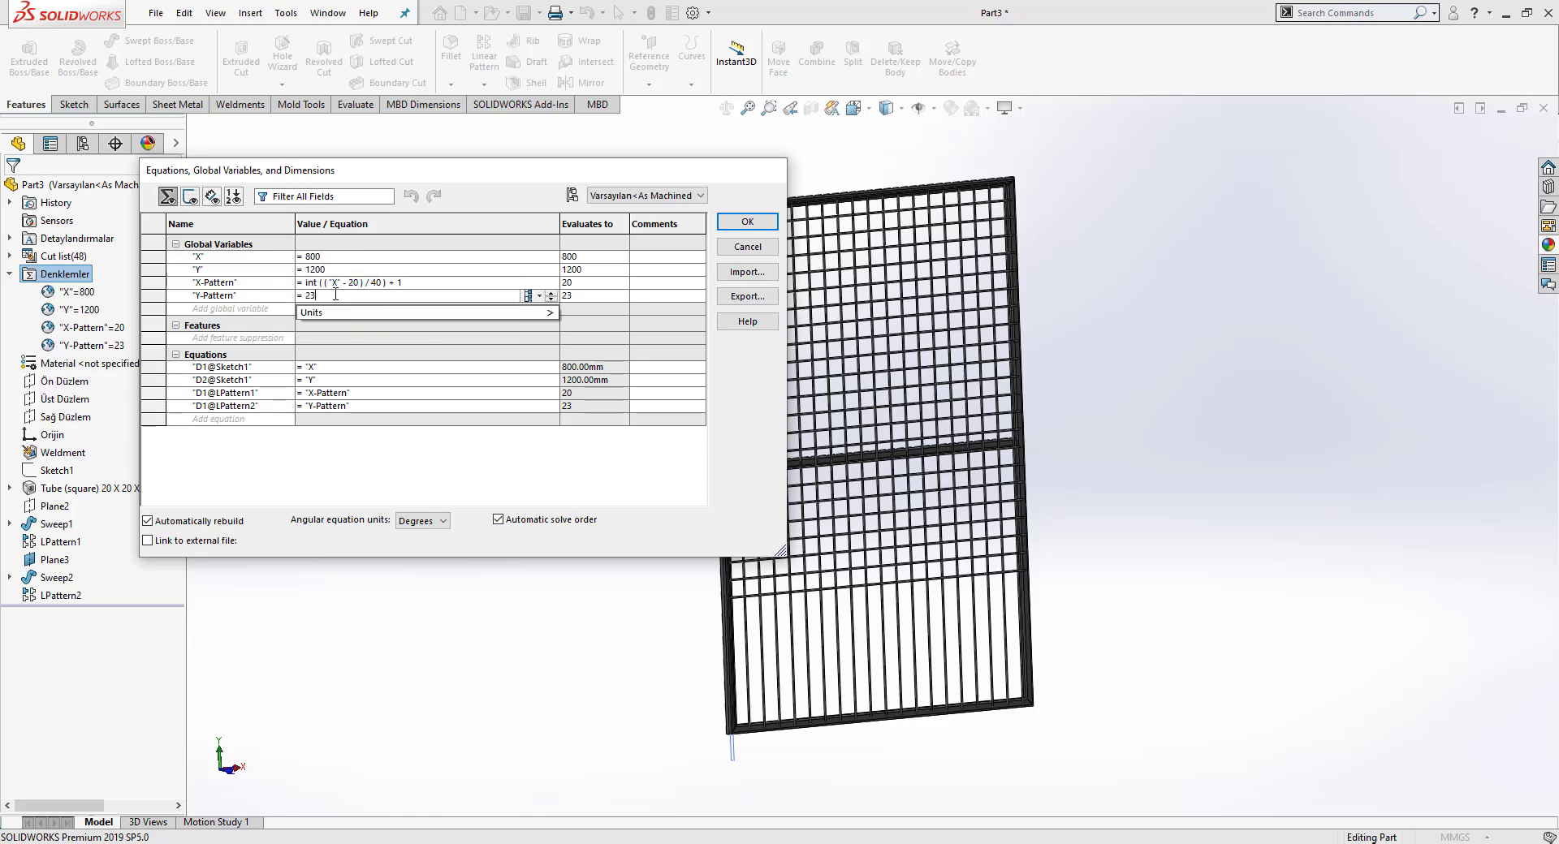
{"action": "key", "text": "ctrl+v"}
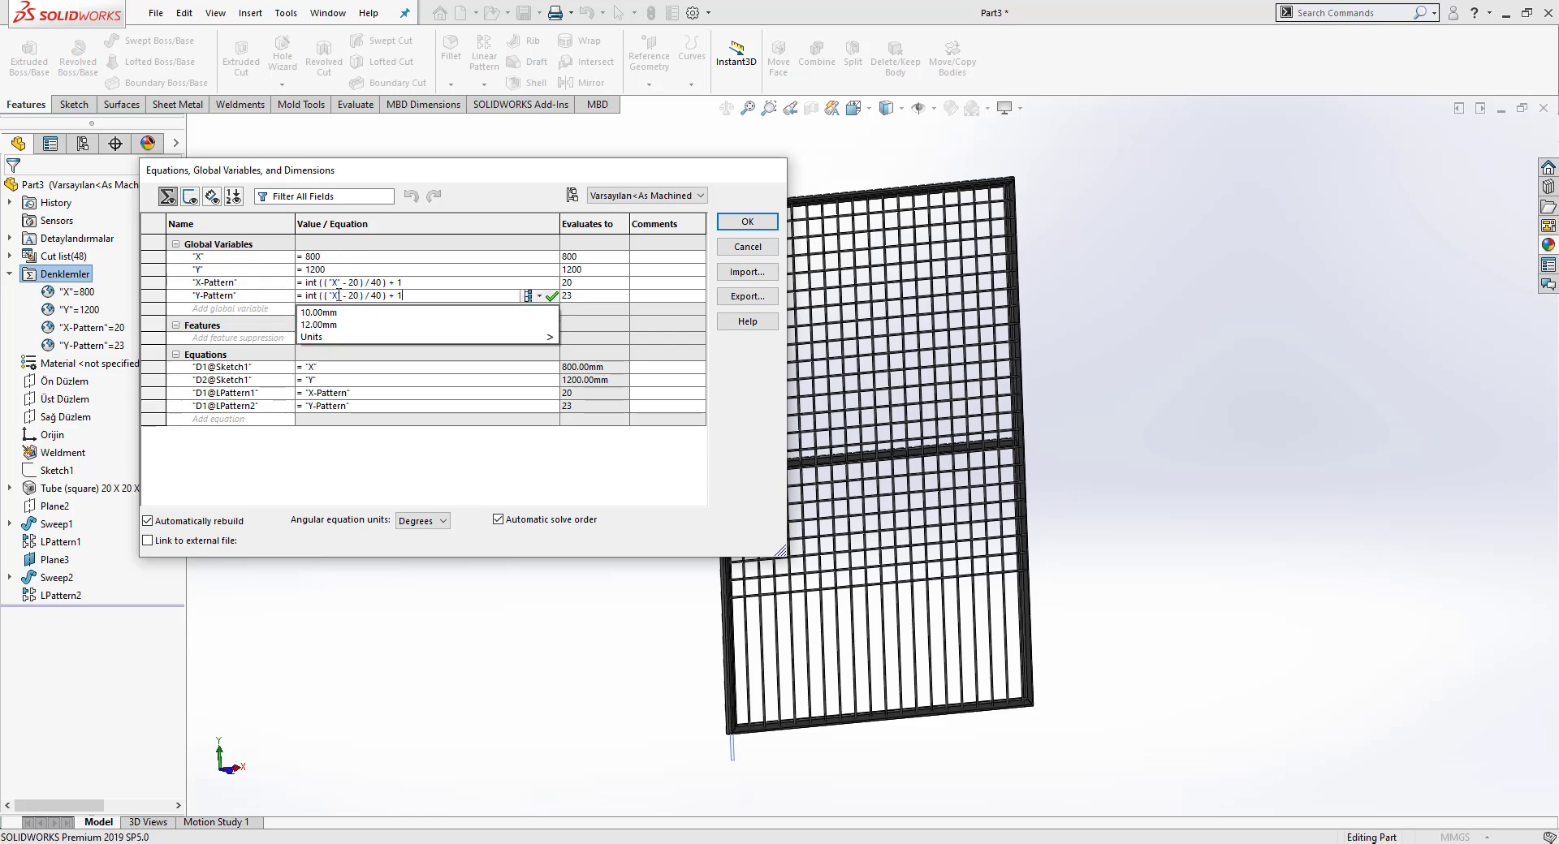
{"action": "left_click", "coordinate": [337, 296]}
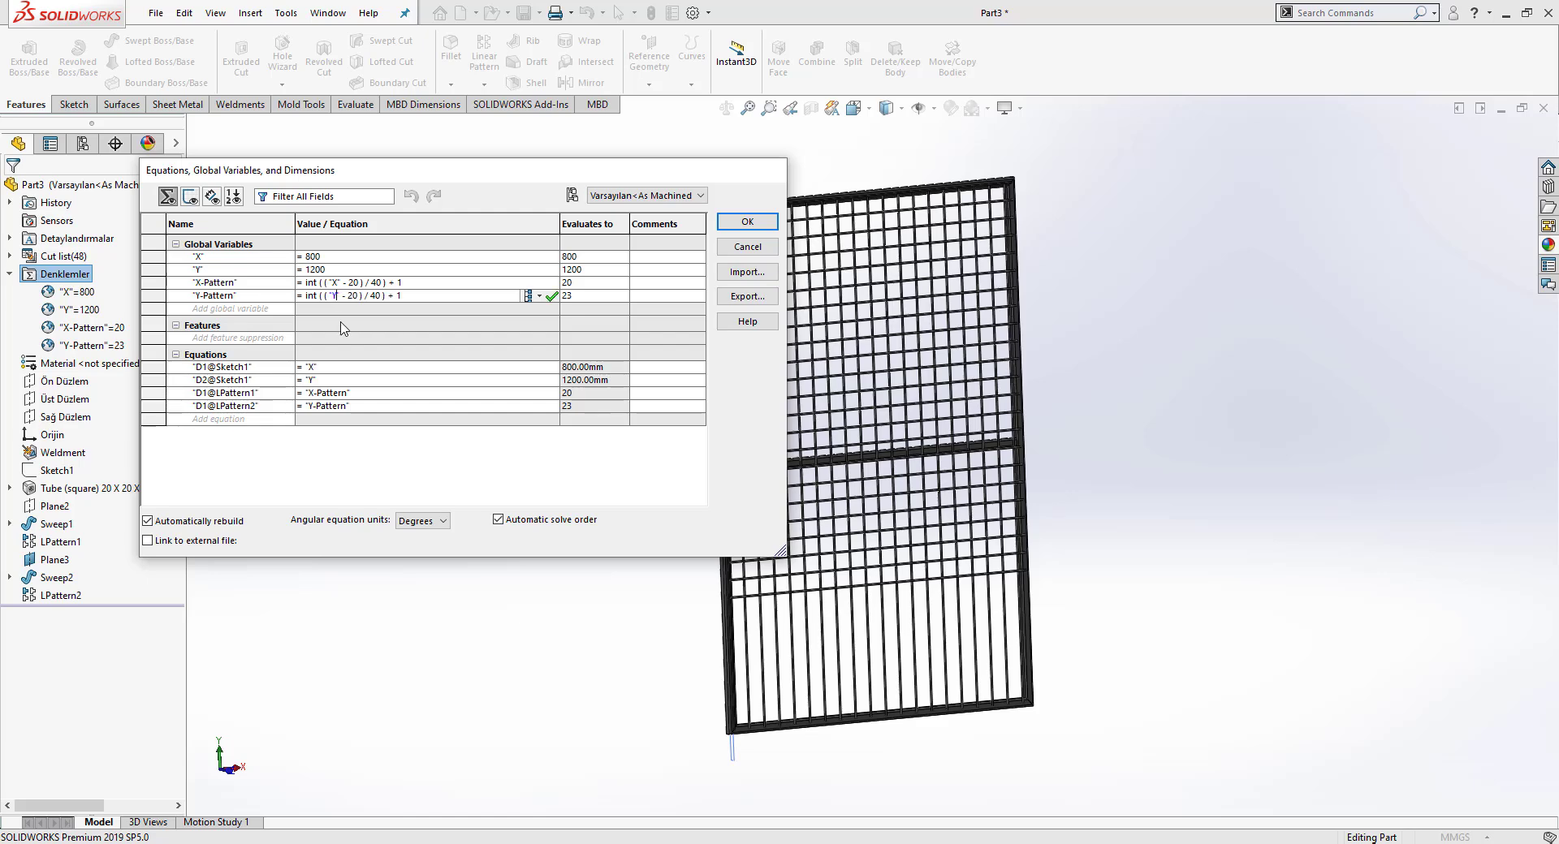
{"action": "key", "text": "Return"}
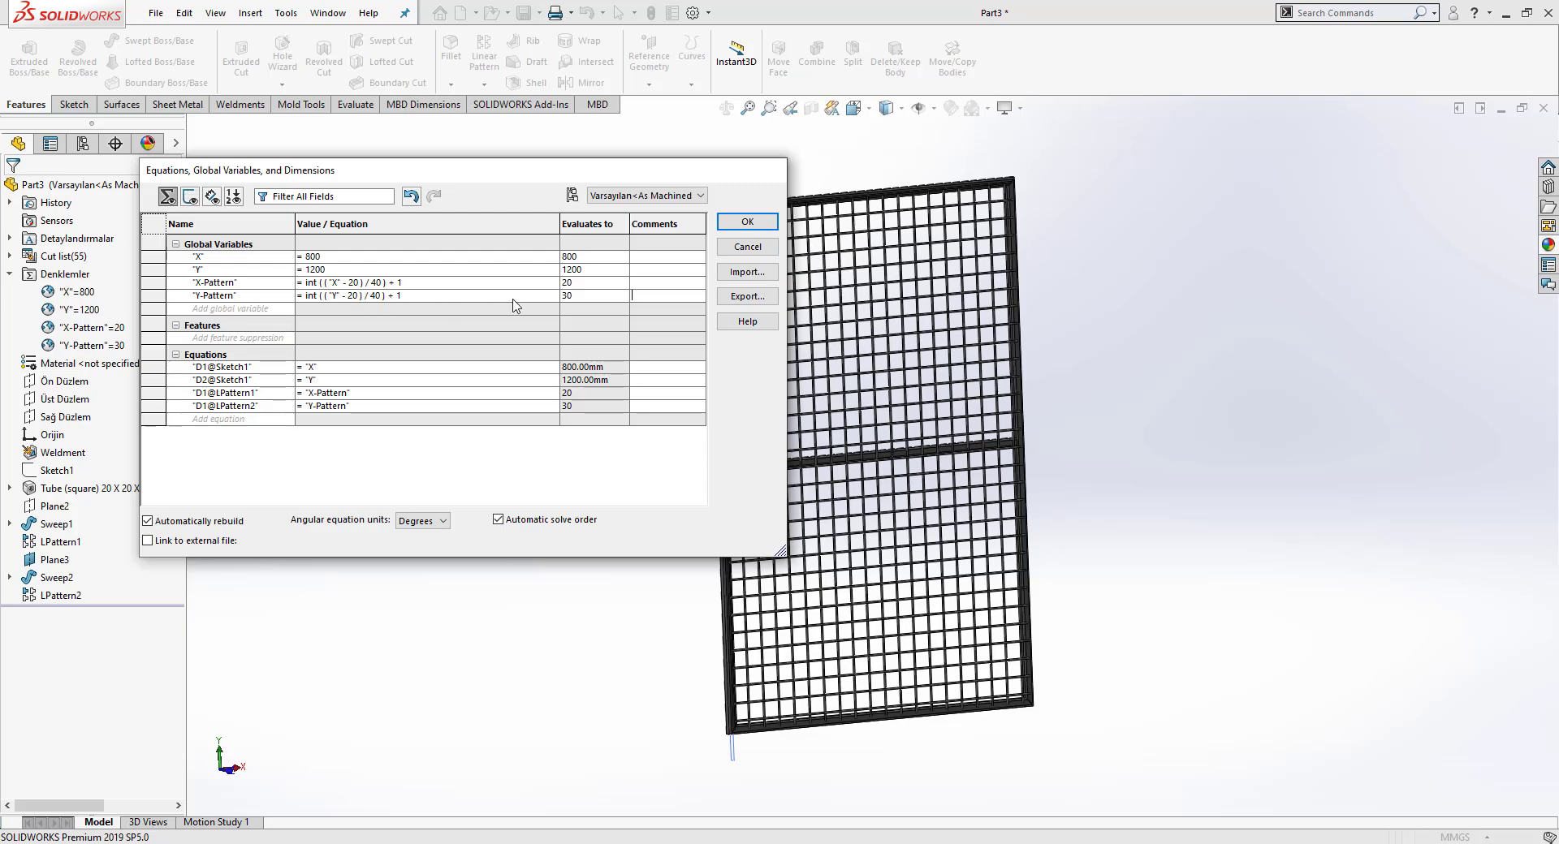
{"action": "left_click", "coordinate": [751, 228]}
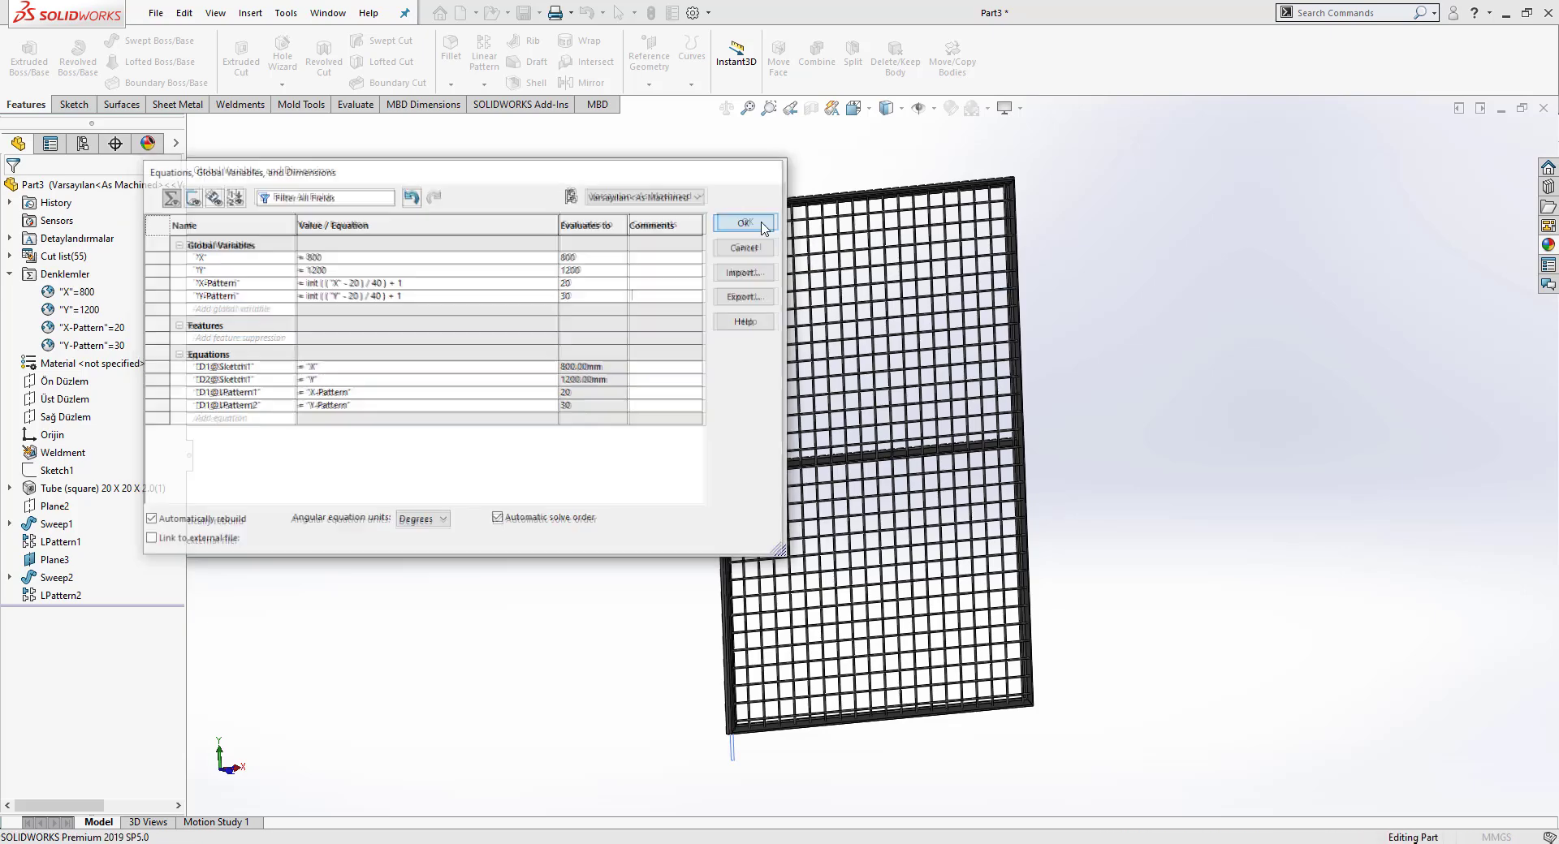
Step: Set the frame's overall height dimension to 1500 mm and rebuild the panel
{"action": "scroll", "coordinate": [859, 193], "scroll_direction": "down", "scroll_amount": 6}
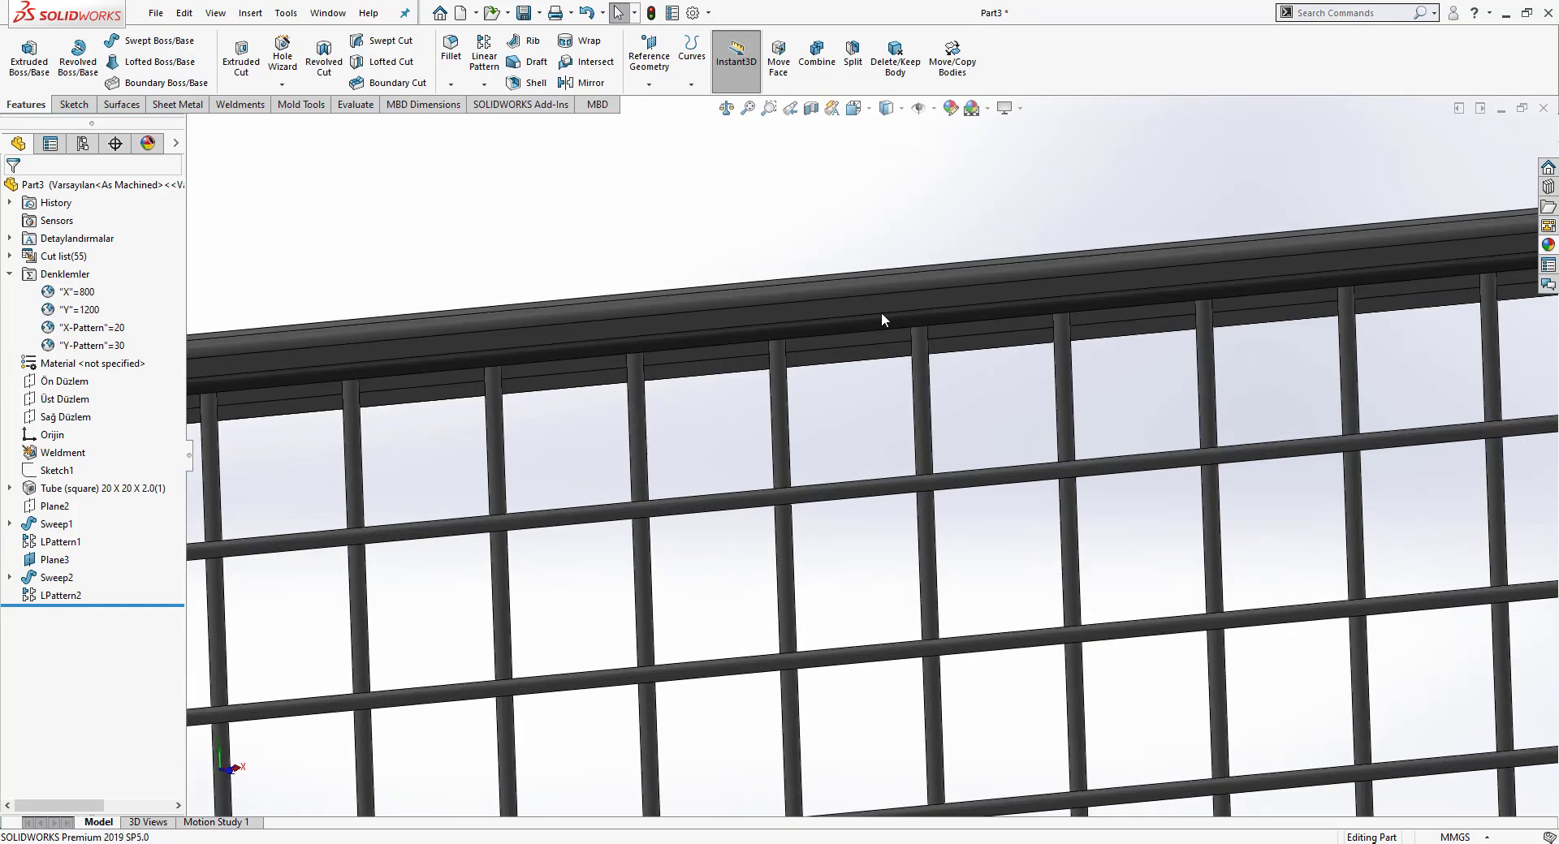
{"action": "left_click", "coordinate": [871, 303]}
{"action": "key", "text": "f"}
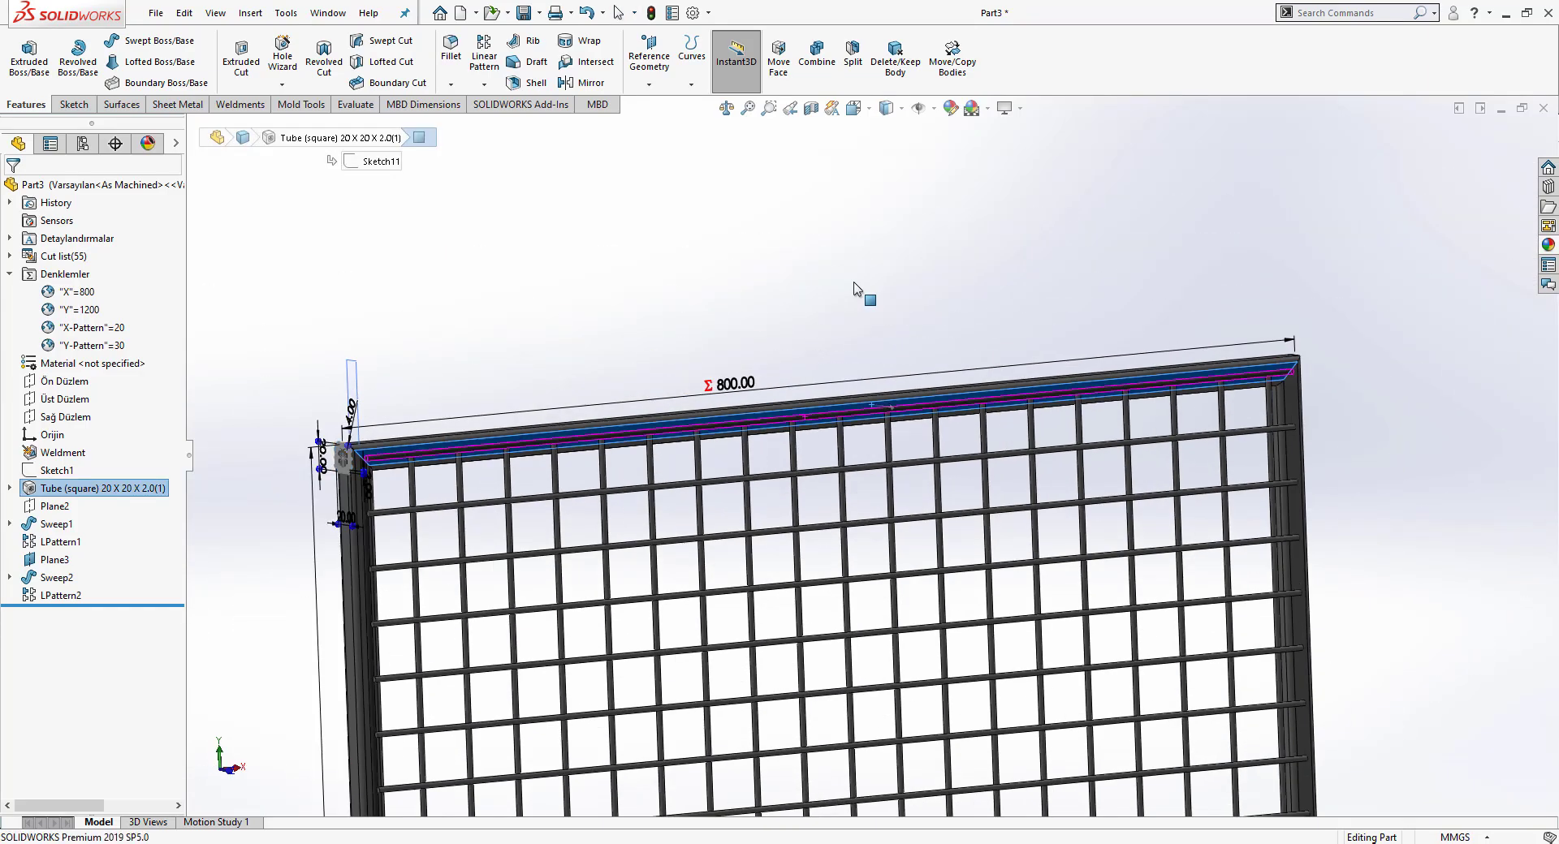
{"action": "left_click", "coordinate": [855, 111]}
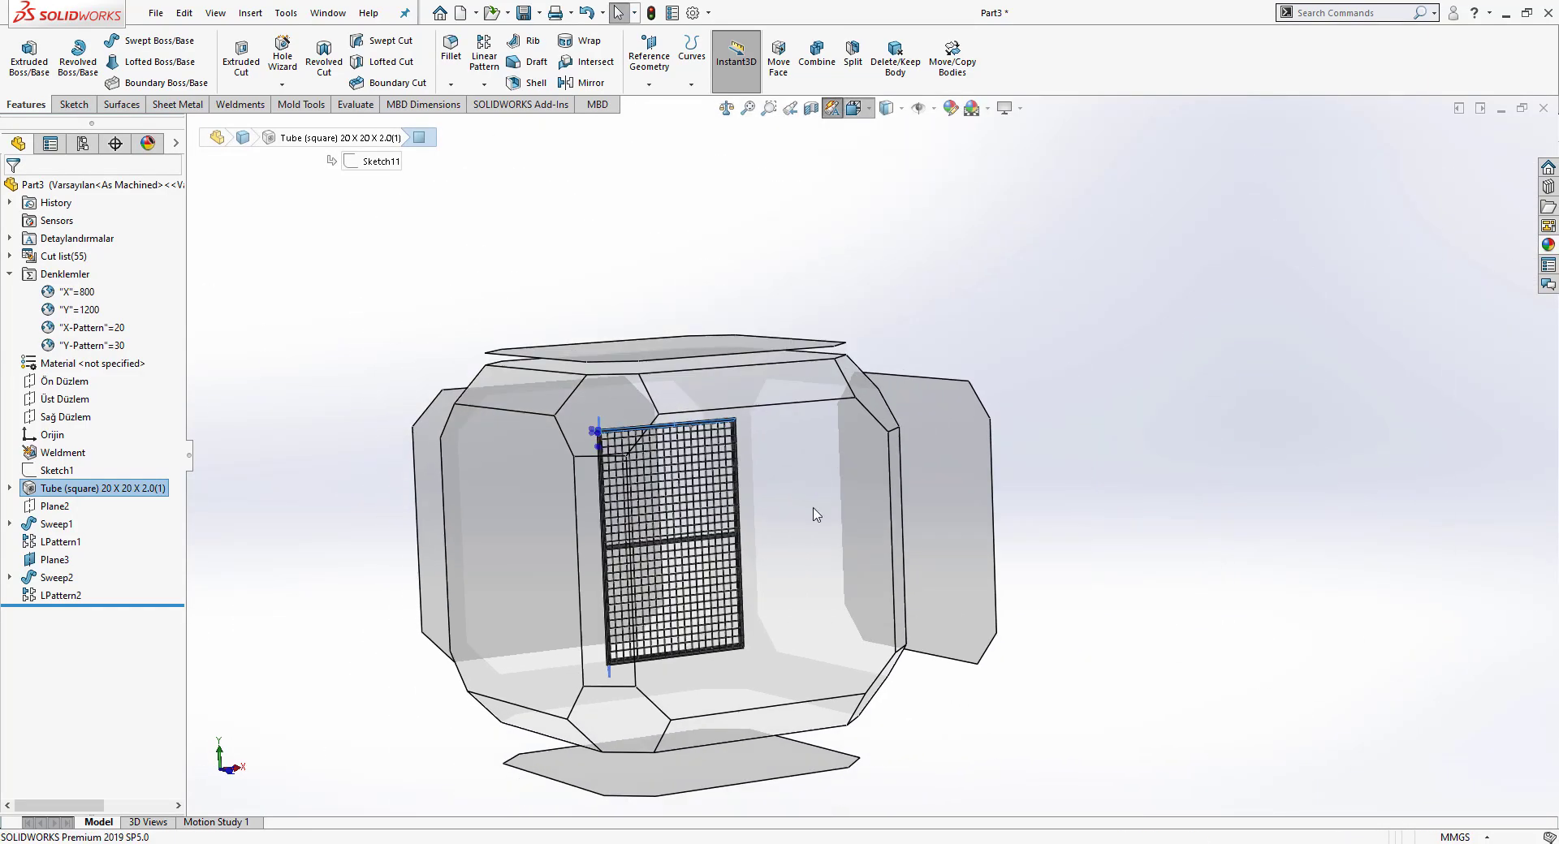
{"action": "left_click", "coordinate": [815, 510]}
{"action": "double_click", "coordinate": [670, 388]}
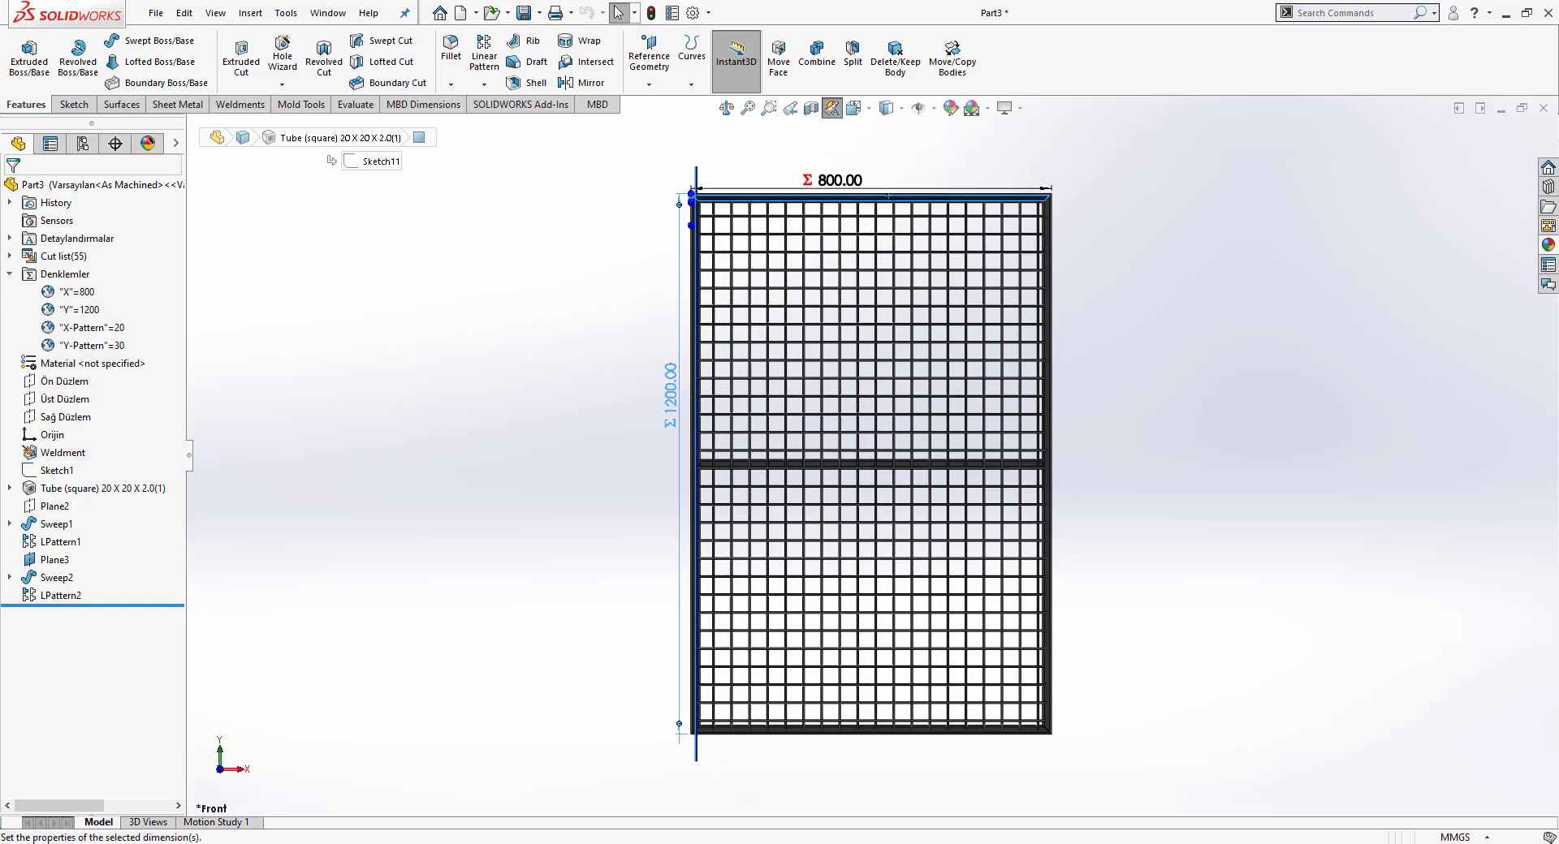
{"action": "type", "text": "1500.00mm"}
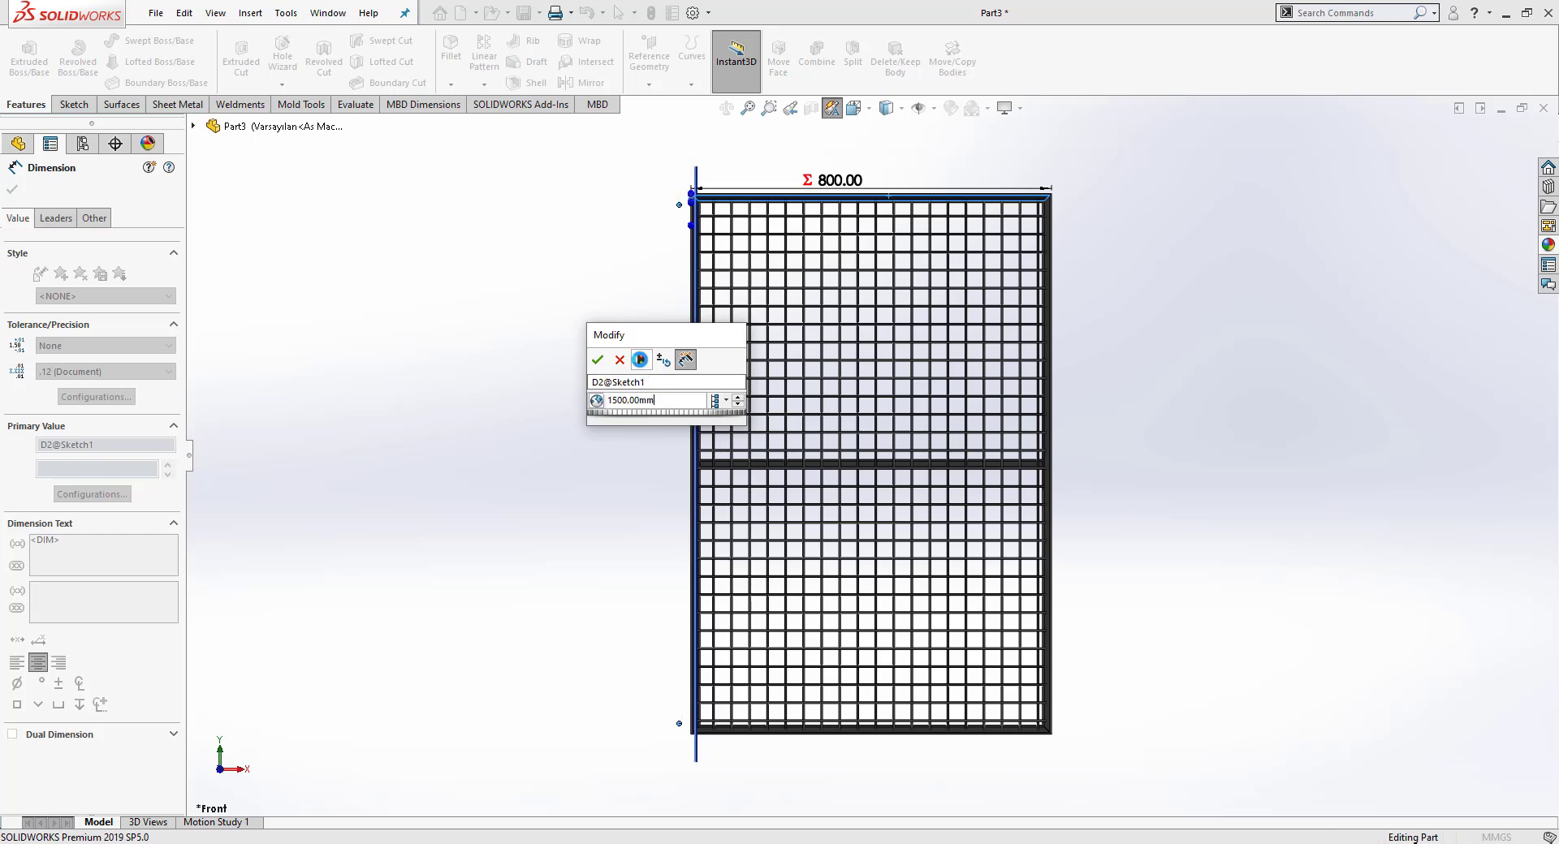
{"action": "left_click", "coordinate": [641, 362]}
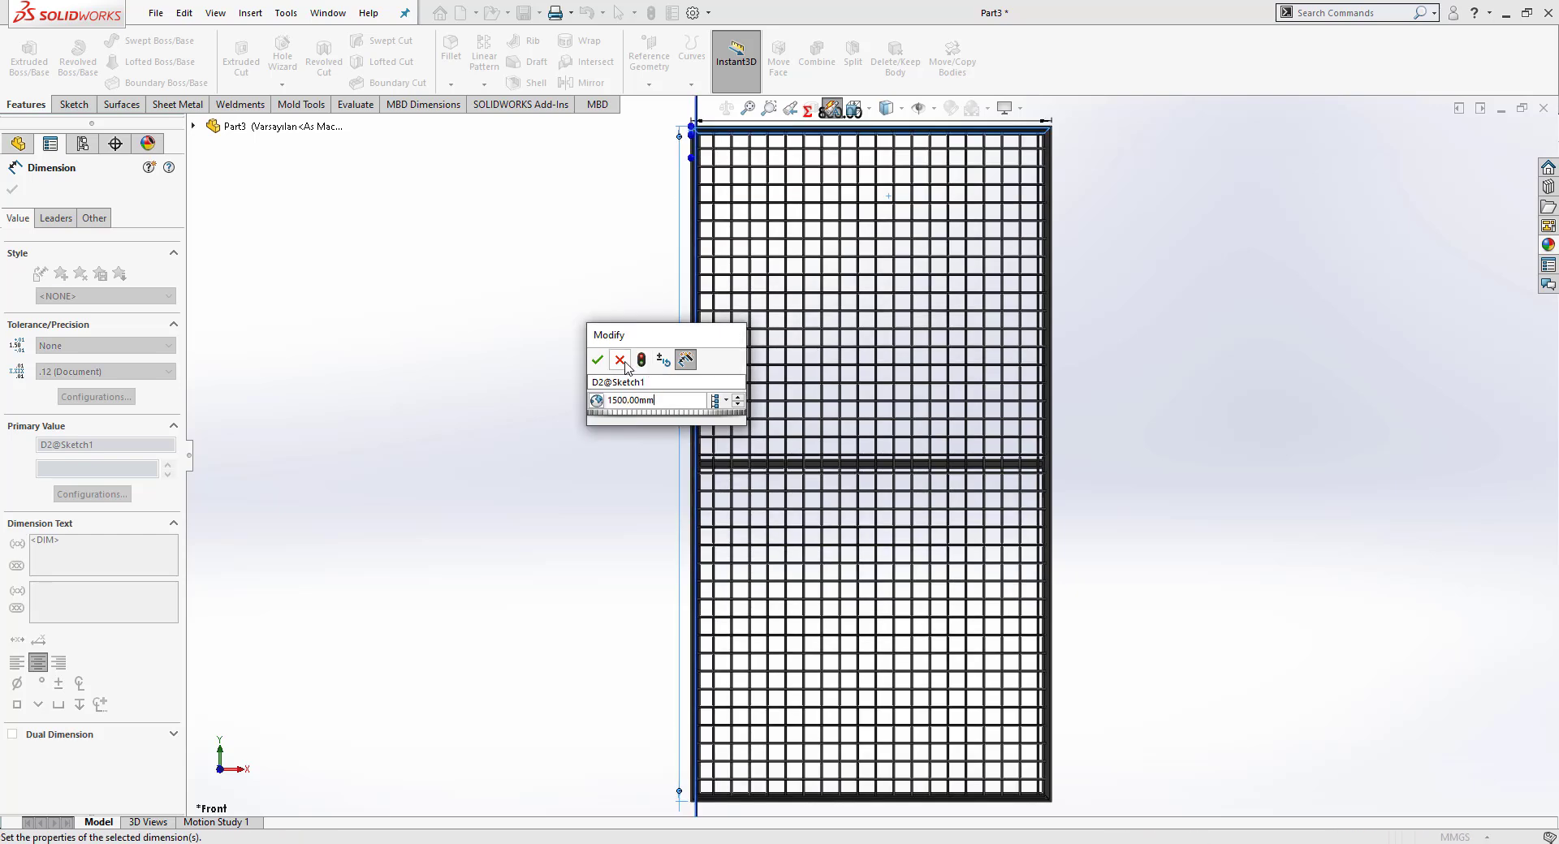
{"action": "left_click", "coordinate": [596, 361]}
Step: Set the frame's overall width dimension to 1200 mm, rebuild the panel and close the dimension edit
{"action": "scroll", "coordinate": [953, 450], "scroll_direction": "up", "scroll_amount": 2}
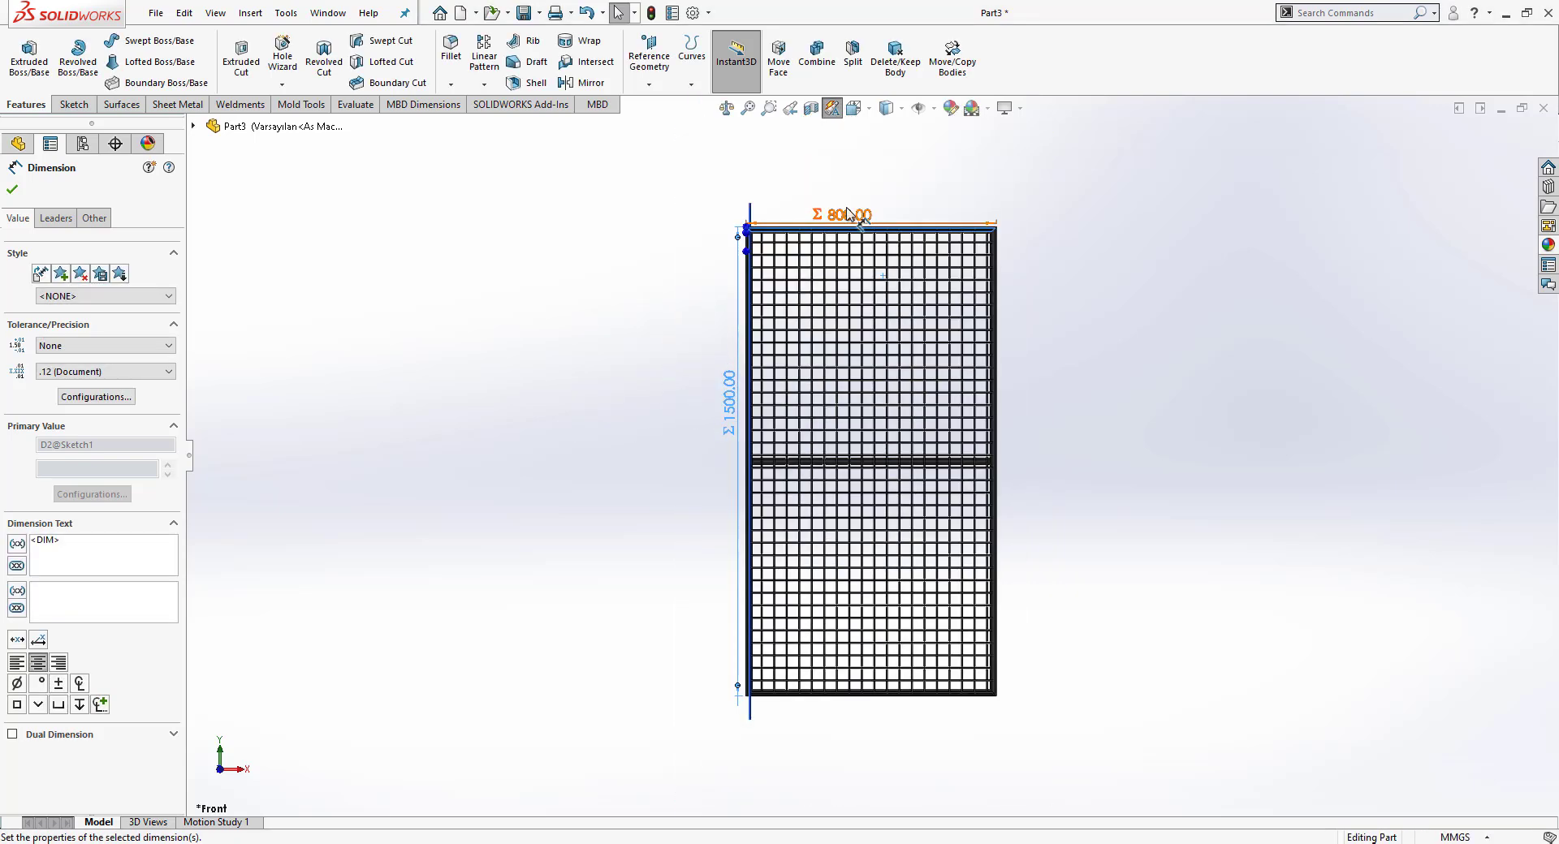
{"action": "left_click", "coordinate": [847, 213]}
{"action": "left_click", "coordinate": [890, 428]}
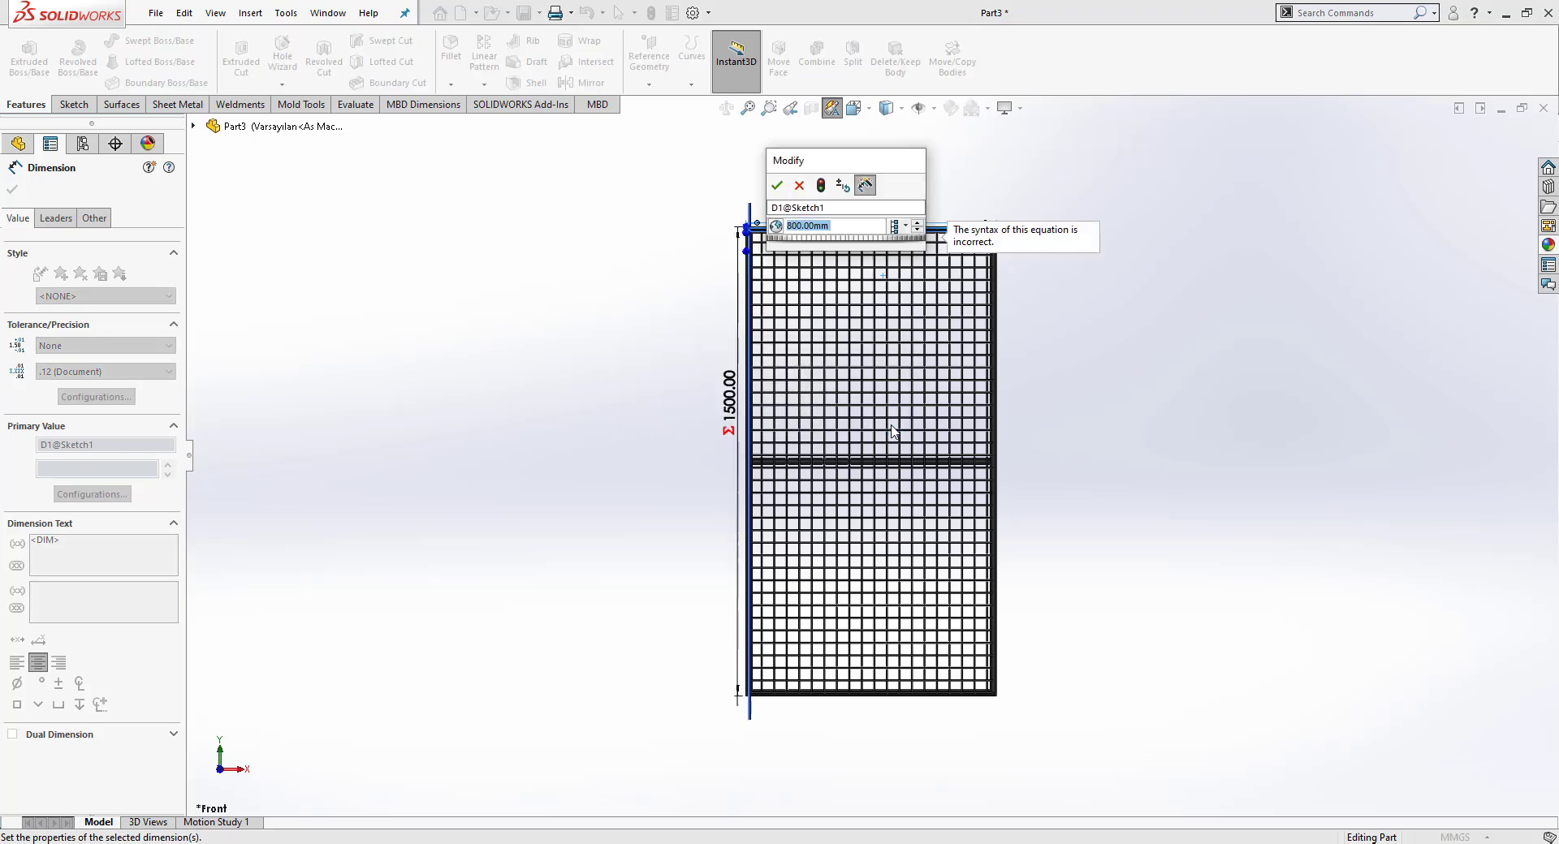
{"action": "type", "text": "1200"}
{"action": "left_click", "coordinate": [820, 186]}
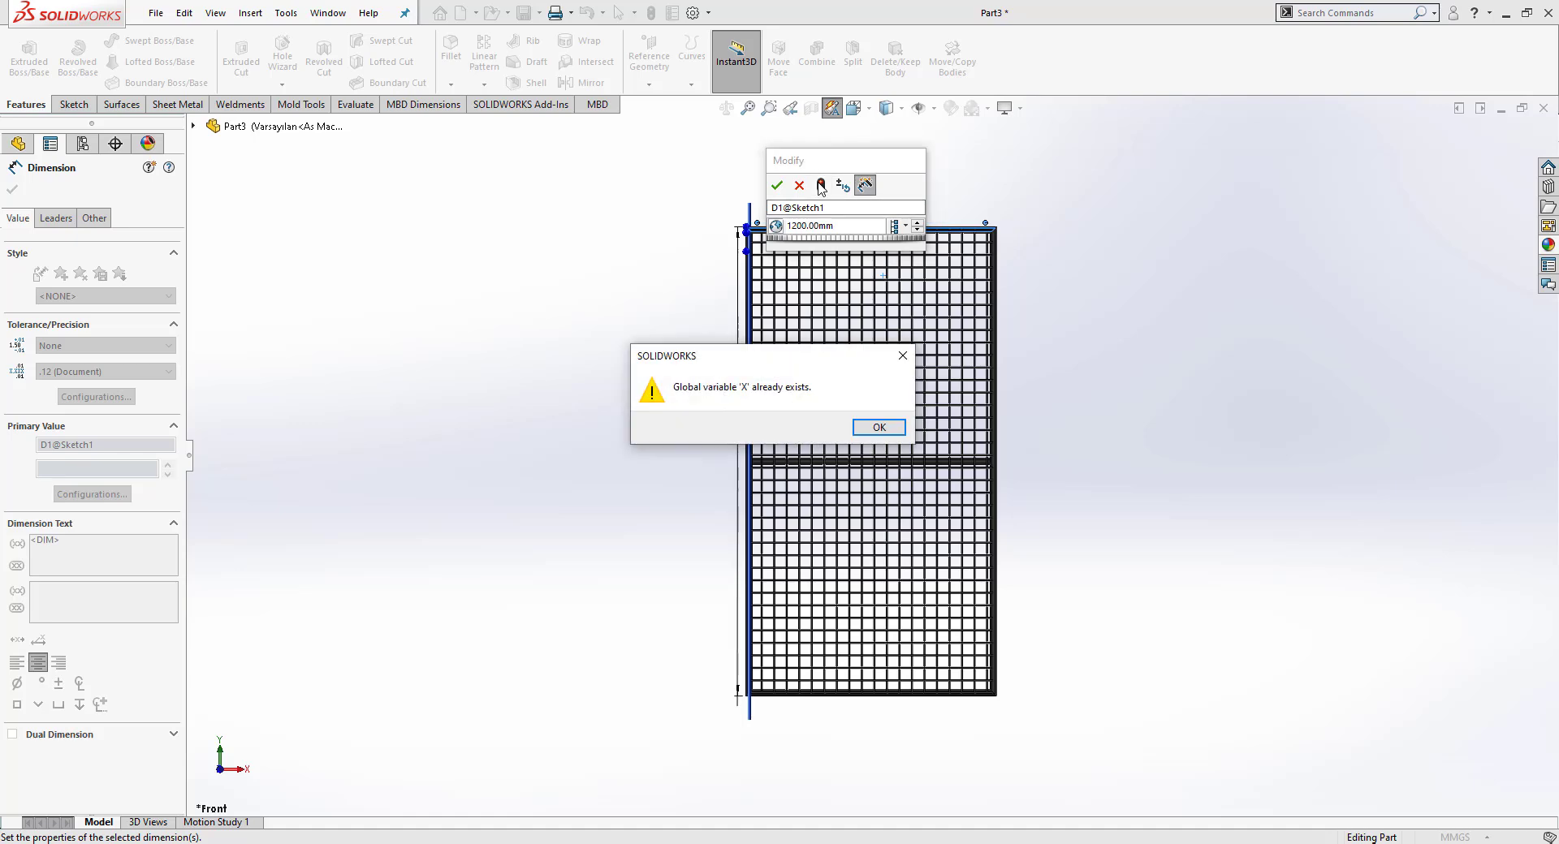
{"action": "left_click", "coordinate": [891, 428]}
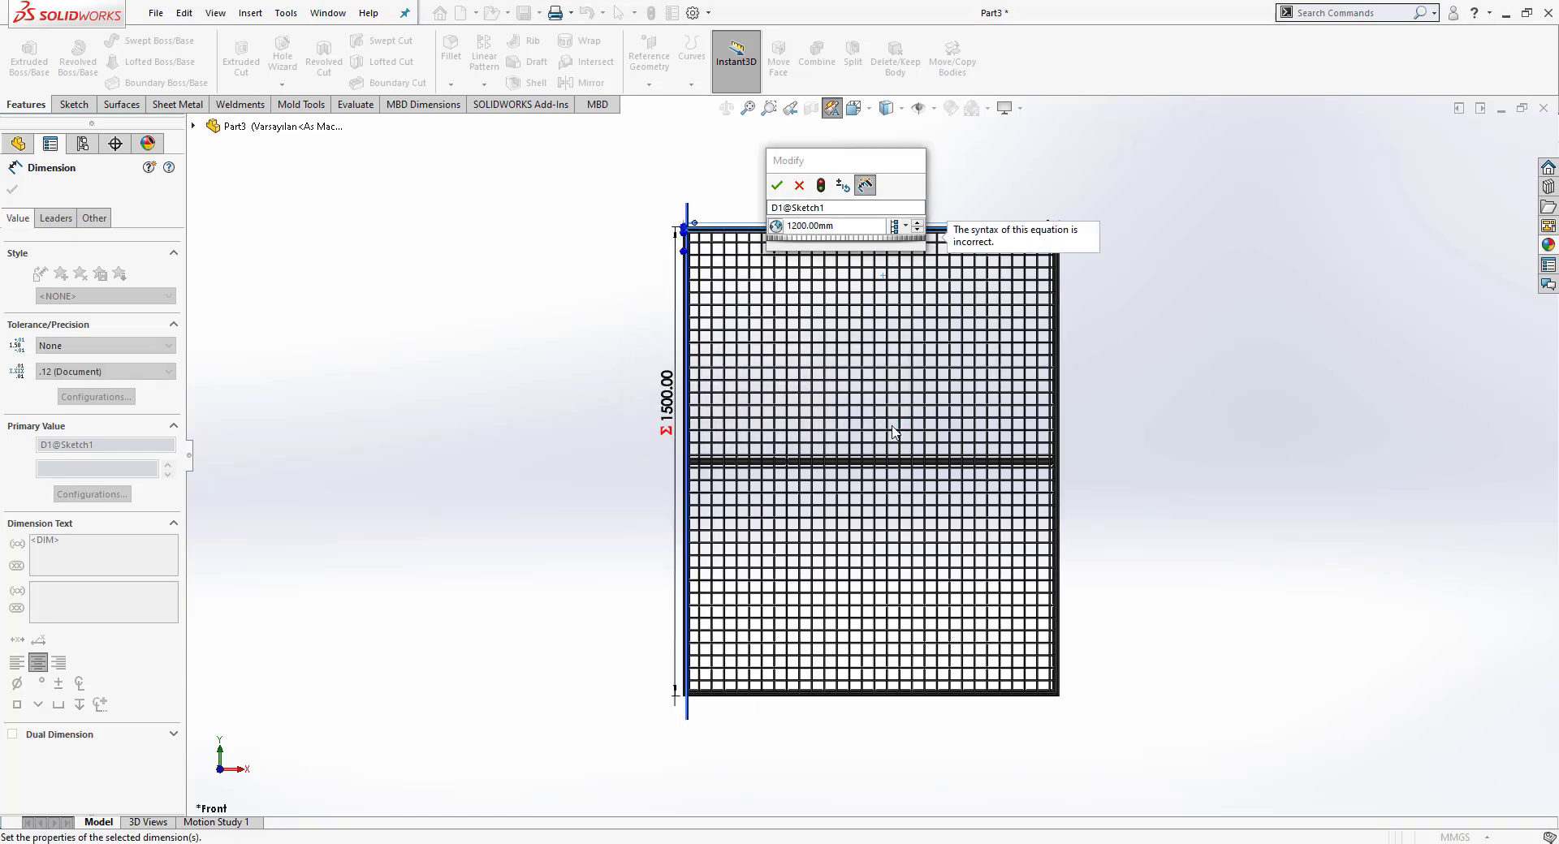
{"action": "left_click", "coordinate": [776, 185]}
{"action": "left_click", "coordinate": [459, 361]}
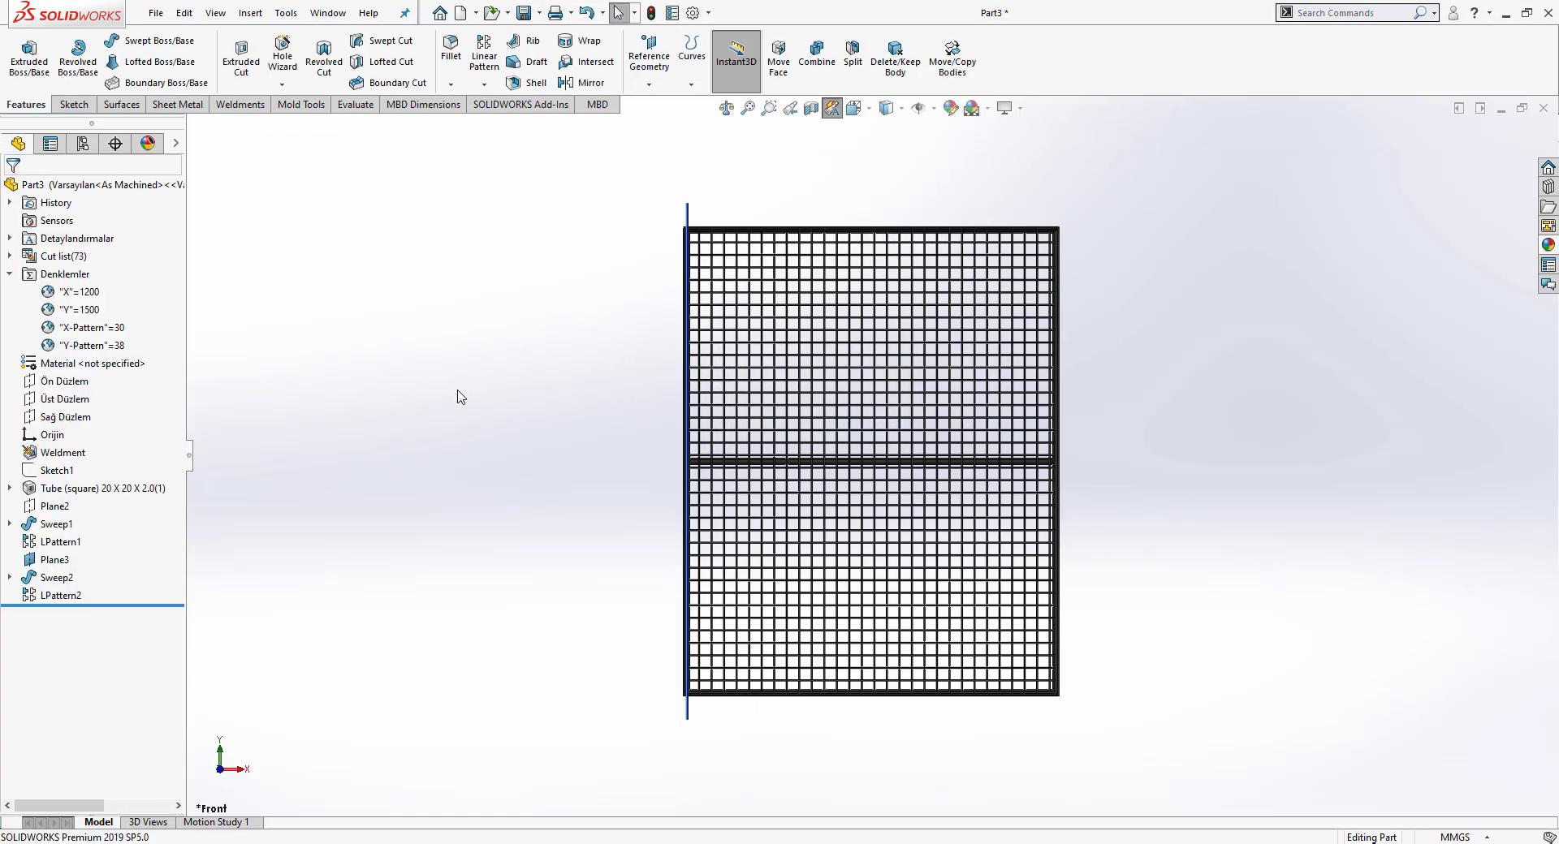
{"action": "middle_click_drag", "start_coordinate": [659, 455], "coordinate": [802, 512]}
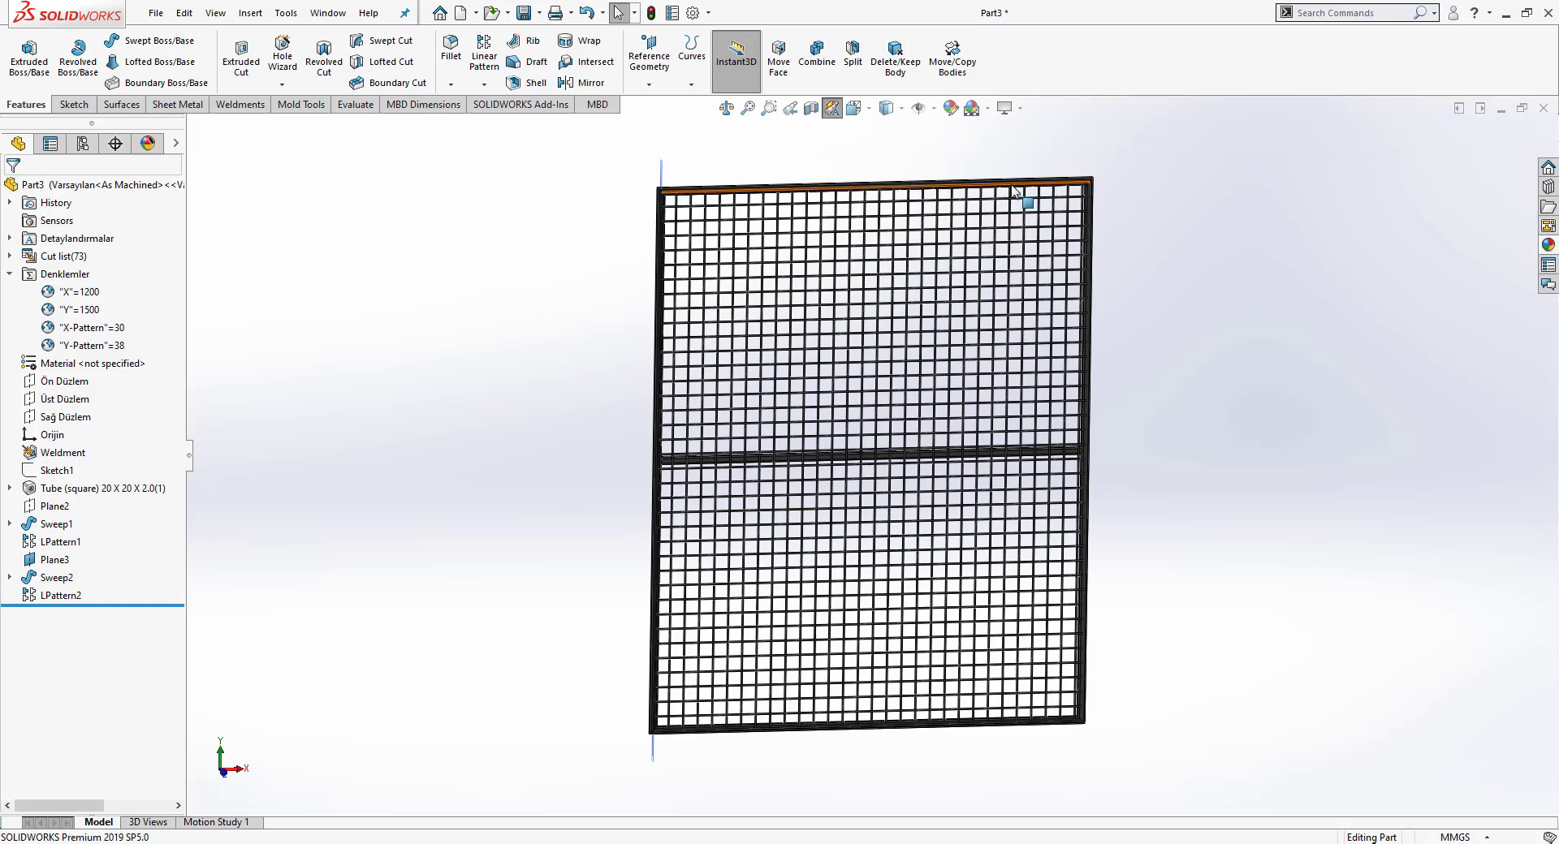
{"action": "middle_click_drag", "start_coordinate": [1159, 254], "coordinate": [1093, 341]}
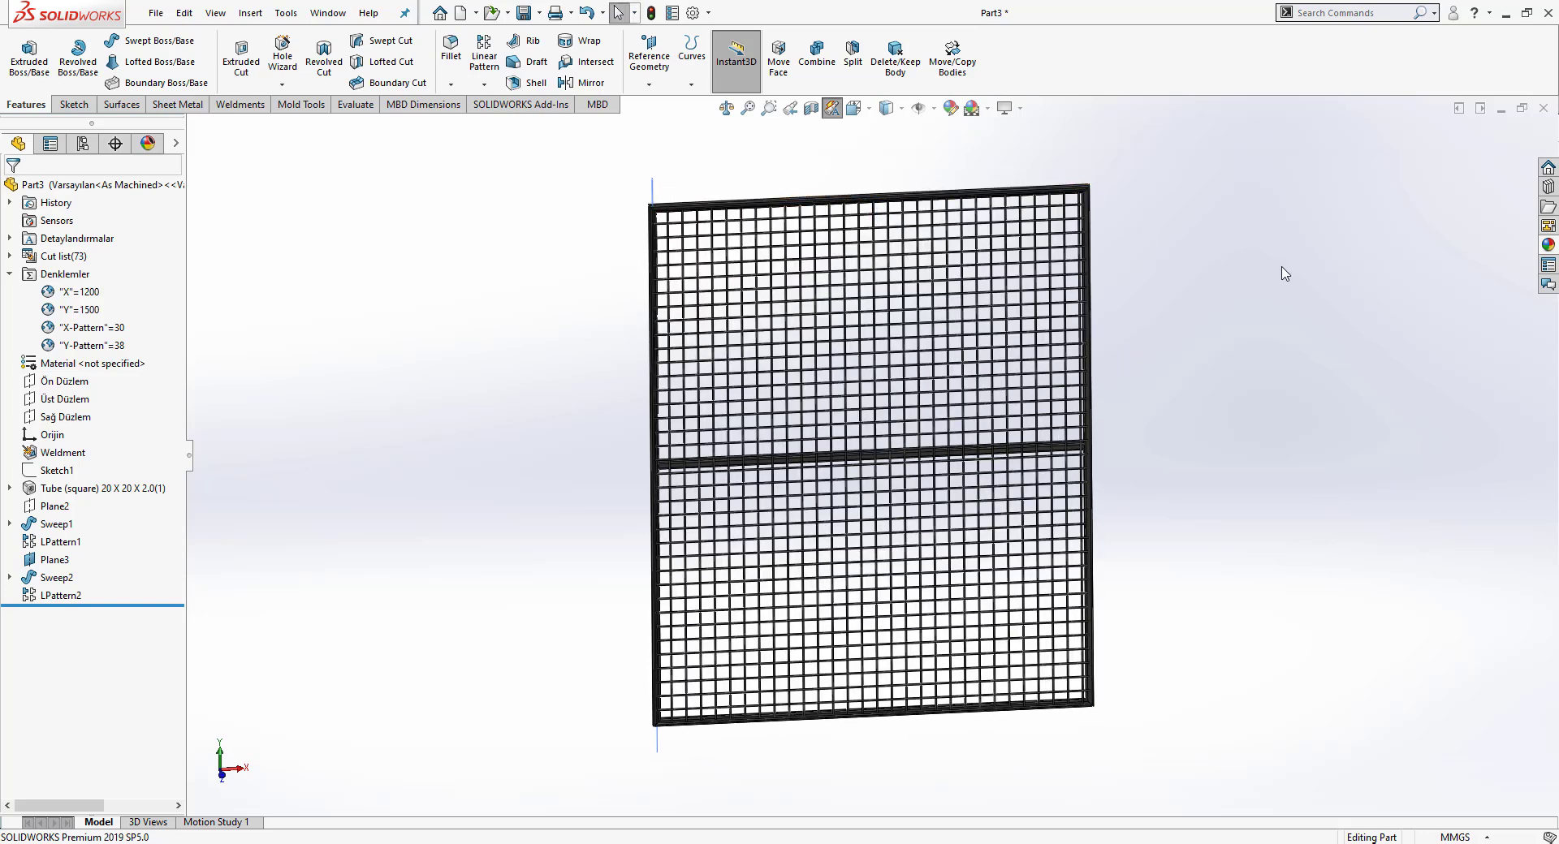